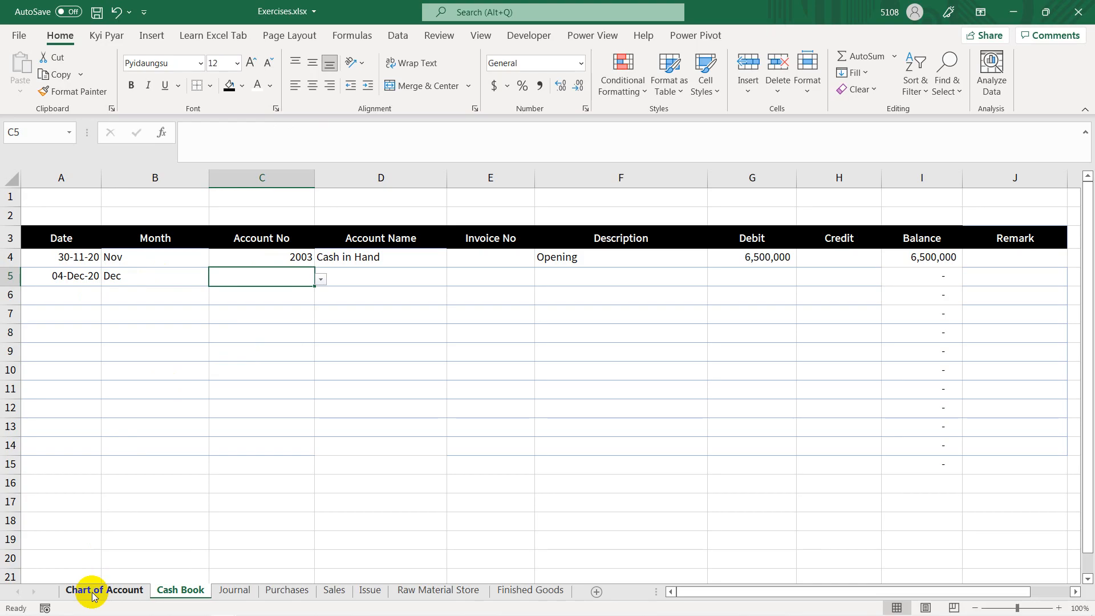
Step: Look up the Cost of Sales account numbers in the Chart of Account sheet that match the items on the expenses slide
{"action": "left_click", "coordinate": [94, 591]}
{"action": "scroll", "coordinate": [249, 425], "scroll_direction": "down", "scroll_amount": 1, "text": "ctrl"}
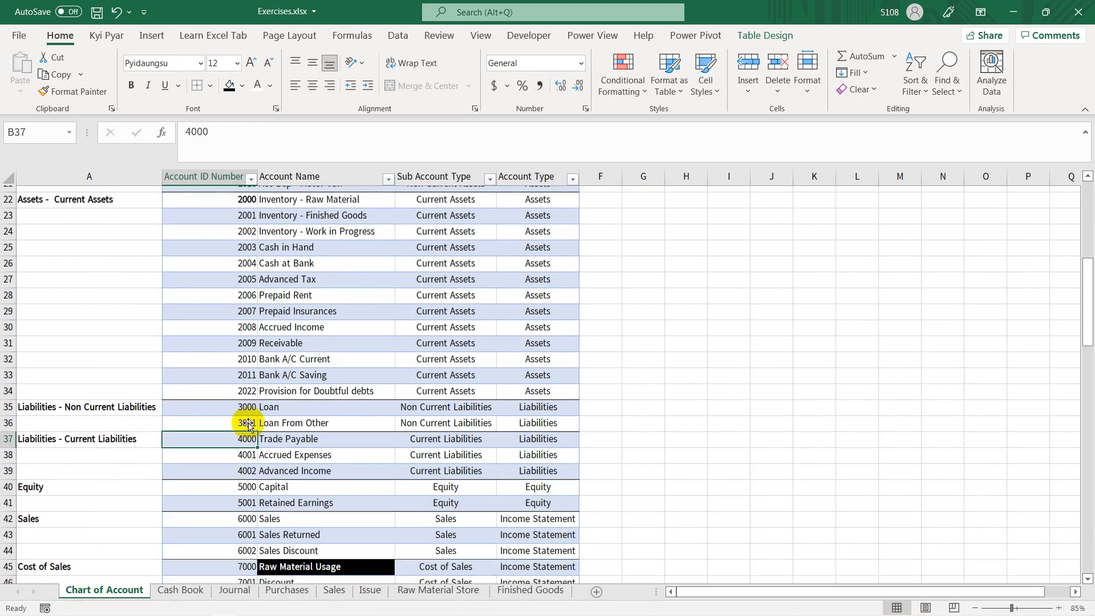
{"action": "scroll", "coordinate": [251, 419], "scroll_direction": "up", "scroll_amount": 1}
{"action": "scroll", "coordinate": [274, 403], "scroll_direction": "down", "scroll_amount": 5}
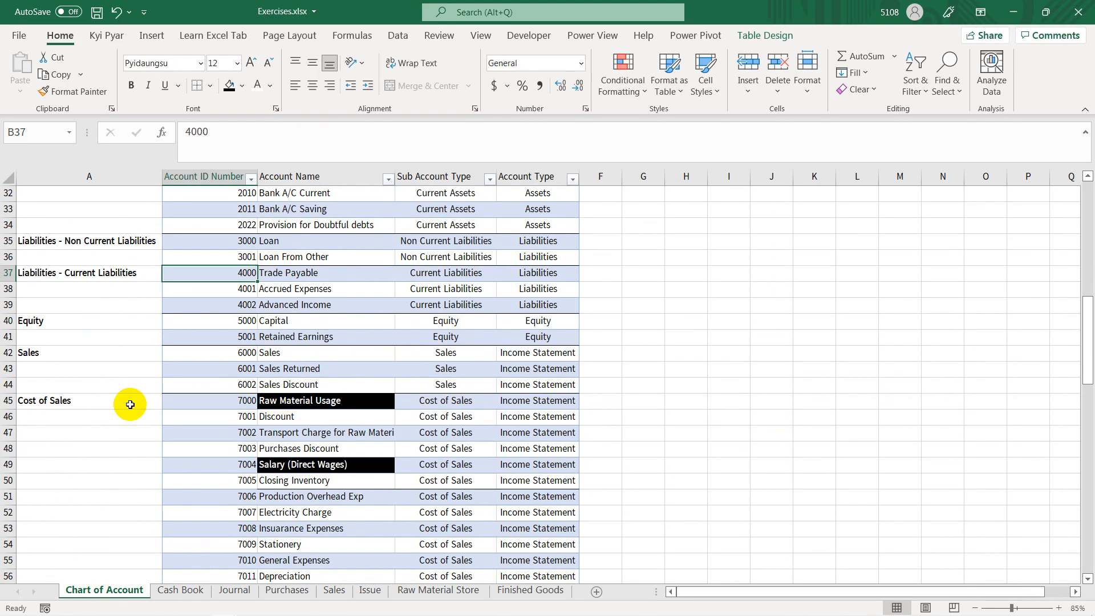
{"action": "left_click", "coordinate": [243, 401]}
{"action": "scroll", "coordinate": [331, 404], "scroll_direction": "down", "scroll_amount": 1}
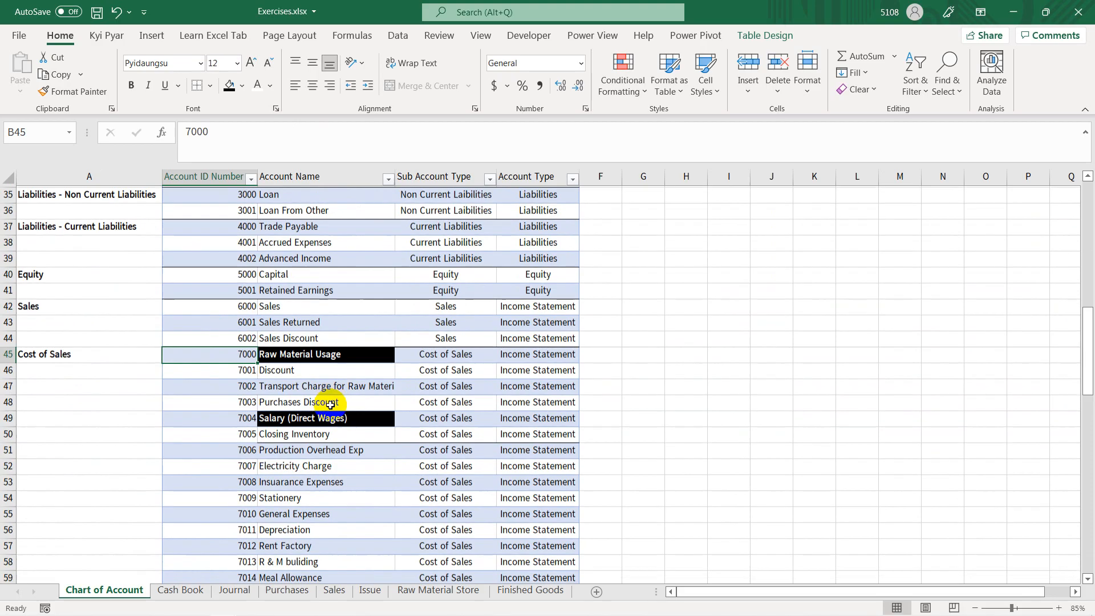
{"action": "scroll", "coordinate": [331, 405], "scroll_direction": "up", "scroll_amount": 4, "text": "ctrl"}
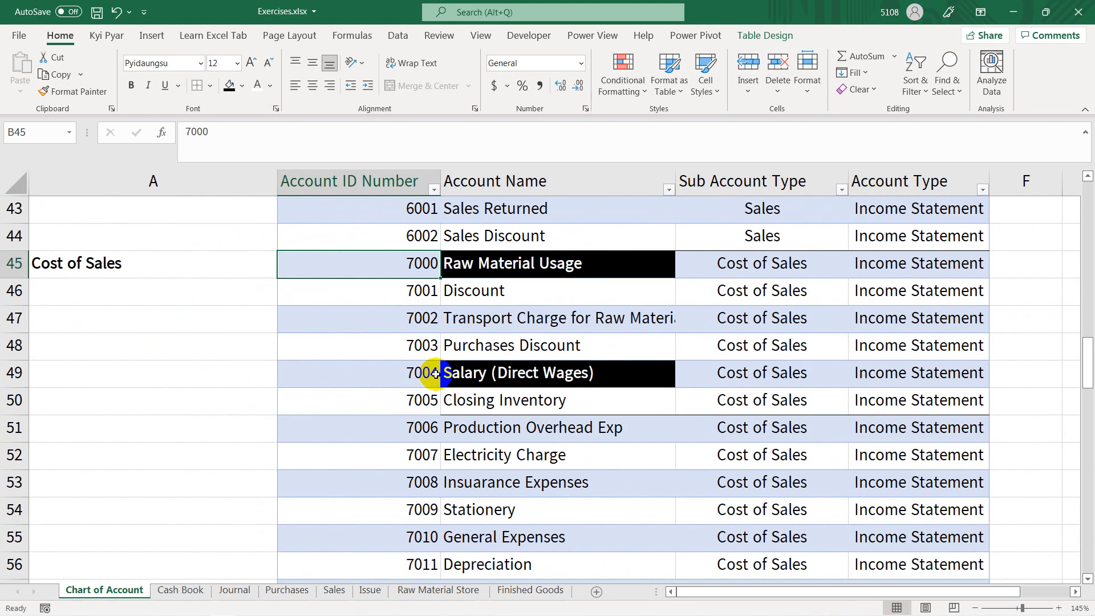
{"action": "key", "text": "alt+Tab"}
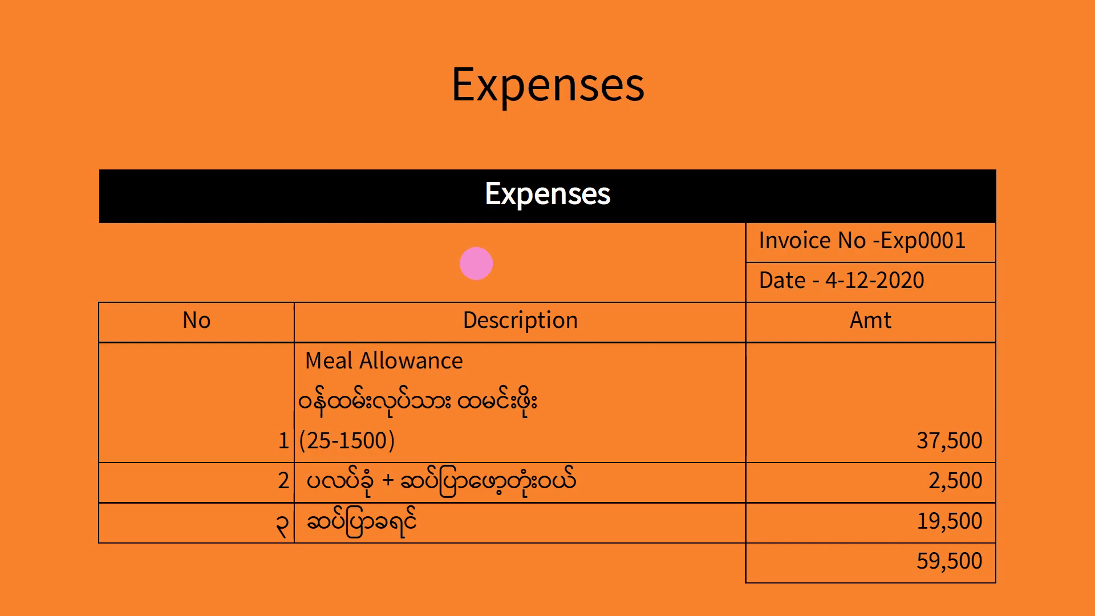
{"action": "key", "text": "alt+Tab"}
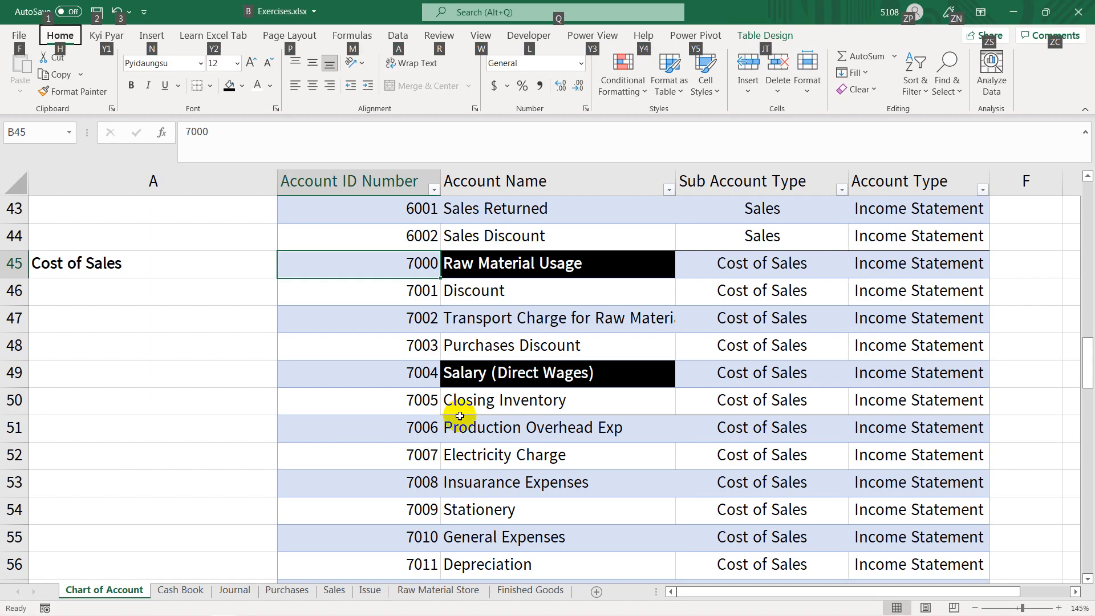
{"action": "left_click", "coordinate": [460, 416]}
{"action": "scroll", "coordinate": [456, 423], "scroll_direction": "down", "scroll_amount": 2}
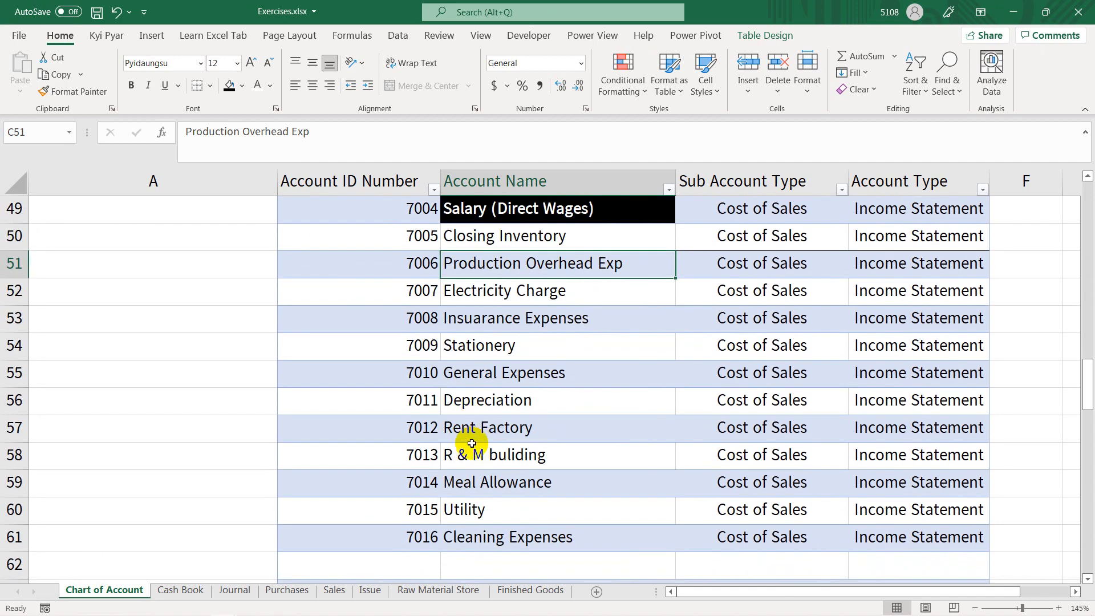
{"action": "left_click", "coordinate": [416, 482]}
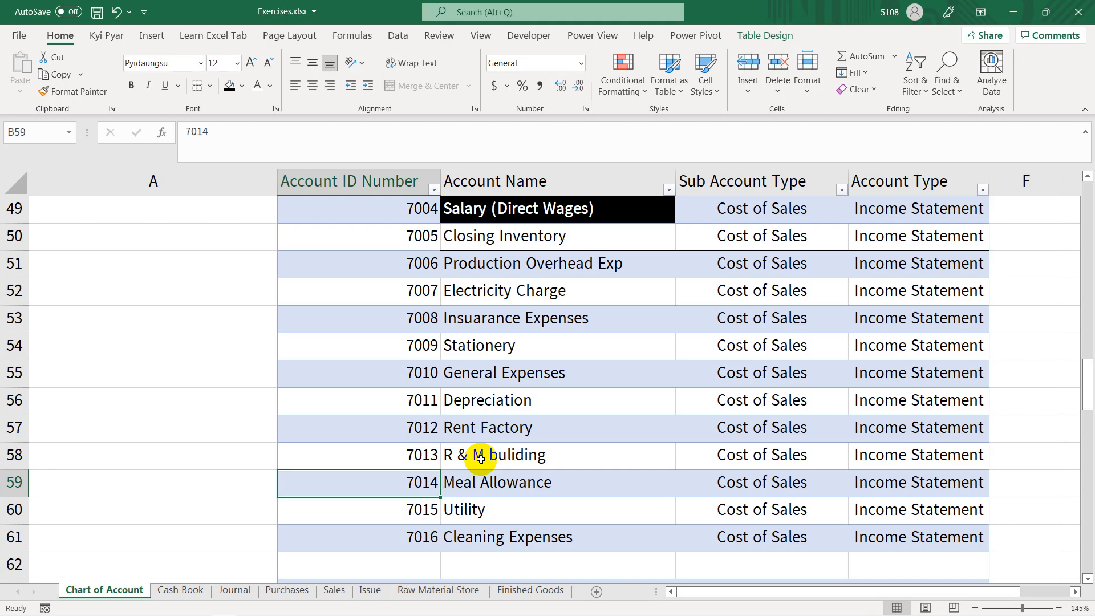
{"action": "key", "text": "alt+Tab"}
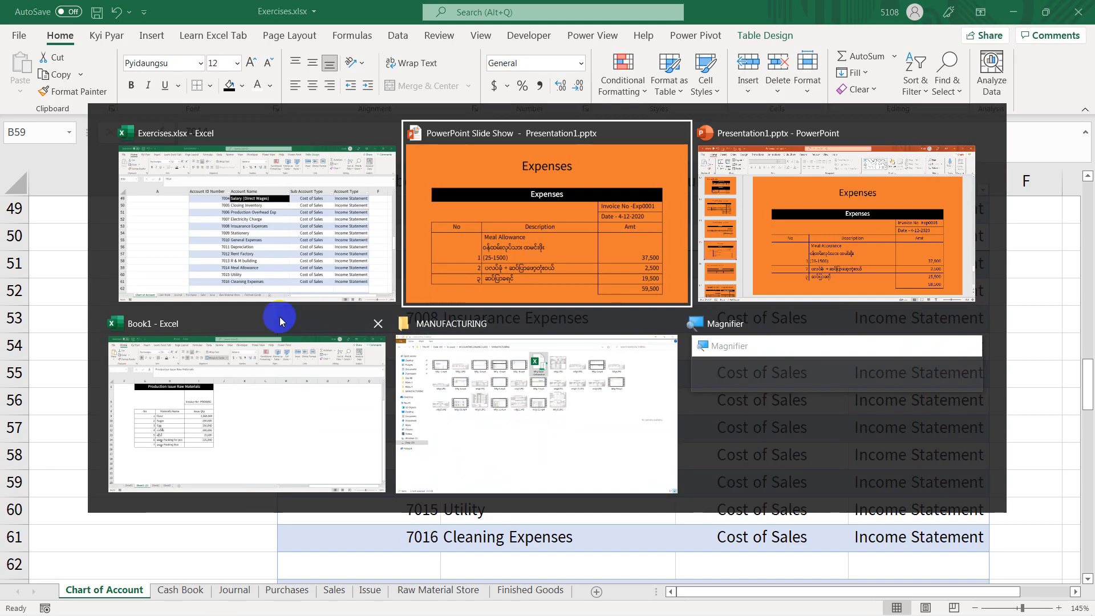
{"action": "left_click", "coordinate": [286, 268]}
Step: In the Cash Book sheet, enter account numbers 7014 and 7016 in cells C5 and C6
{"action": "left_click", "coordinate": [182, 590]}
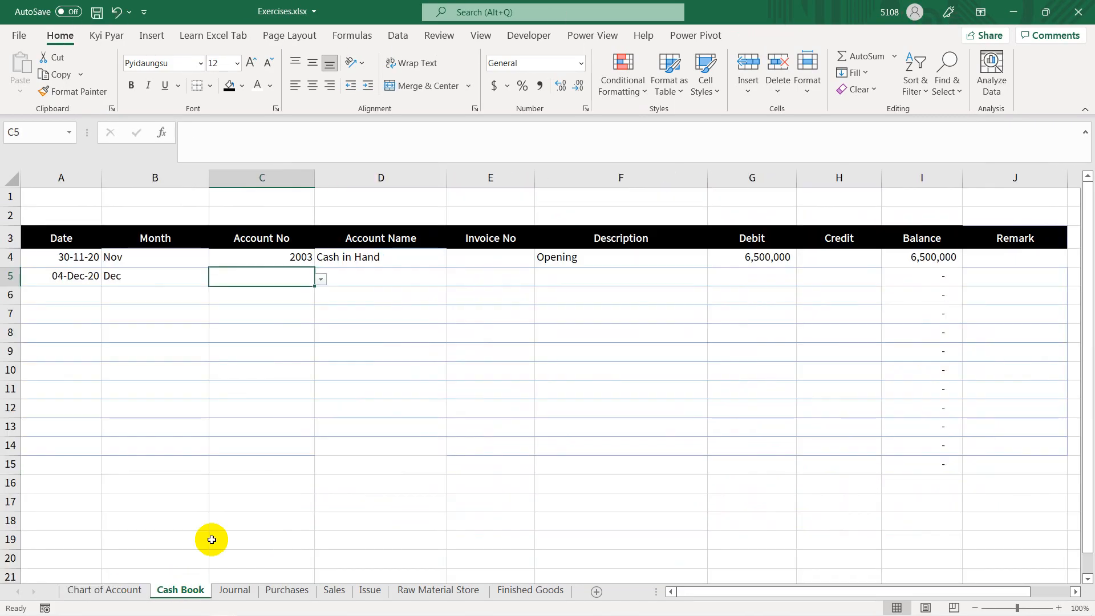
{"action": "type", "text": "7014"}
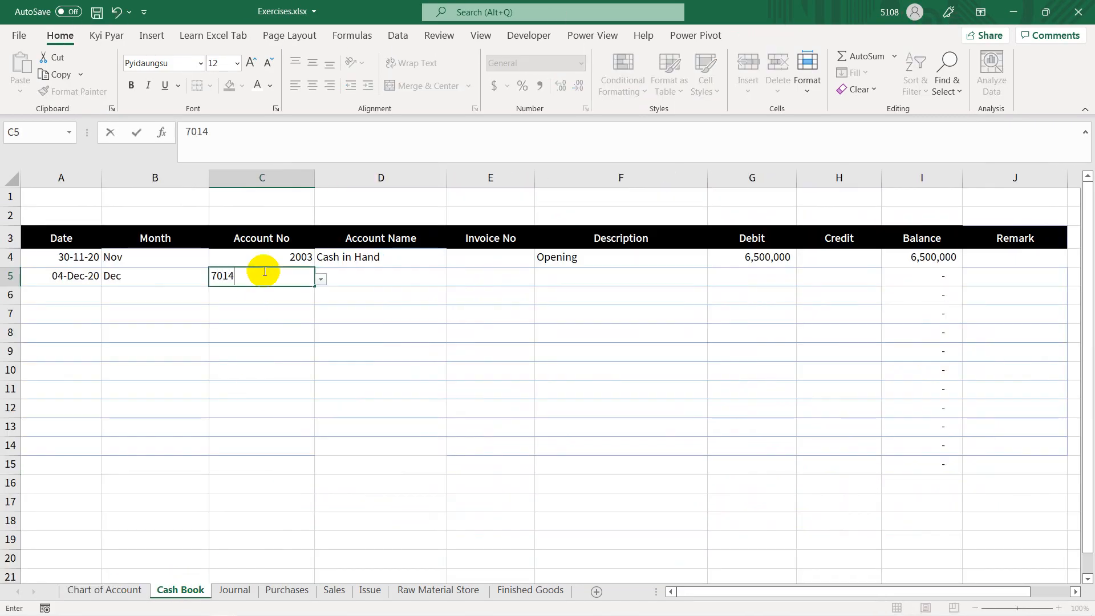
{"action": "key", "text": "Return"}
{"action": "type", "text": "70"}
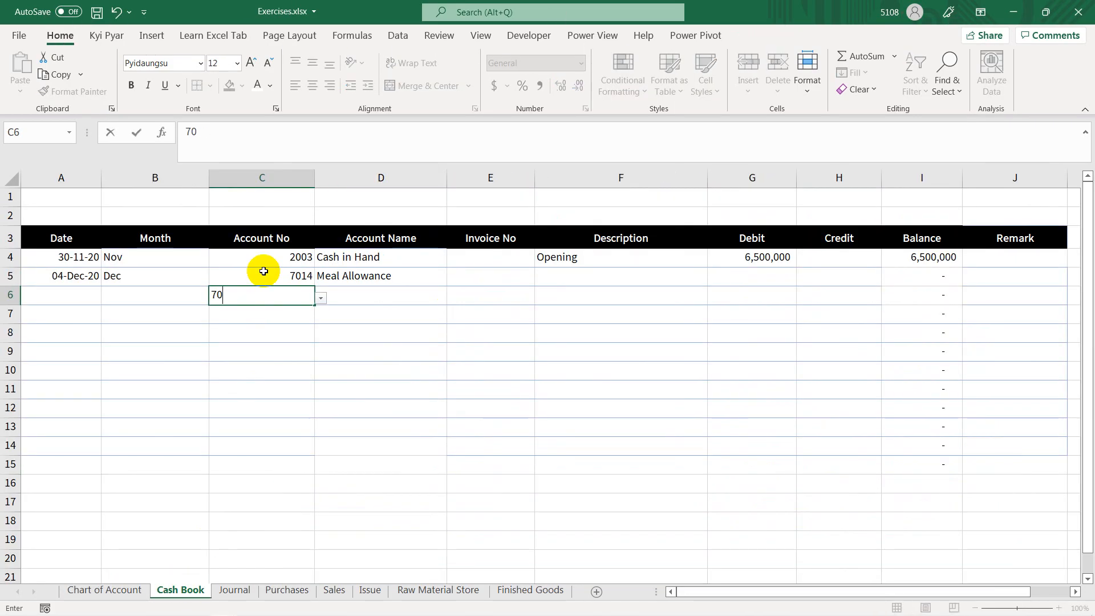
{"action": "type", "text": "16"}
{"action": "key", "text": "Return"}
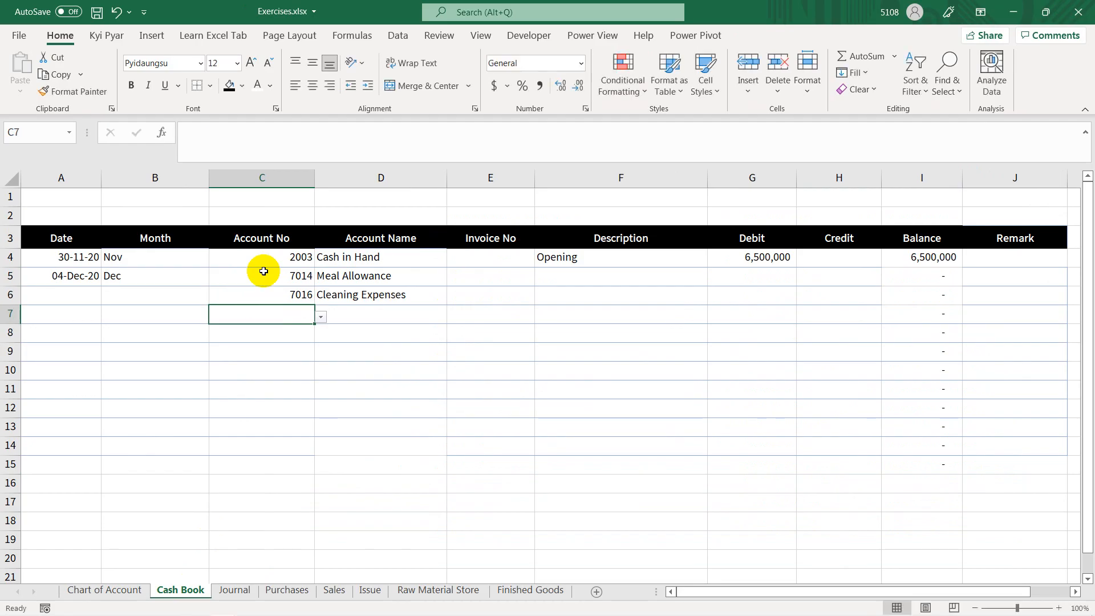
Step: Check the General Expenses code in the Chart of Account sheet and enter account number 7010 in Cash Book cell C7
{"action": "left_click", "coordinate": [105, 589]}
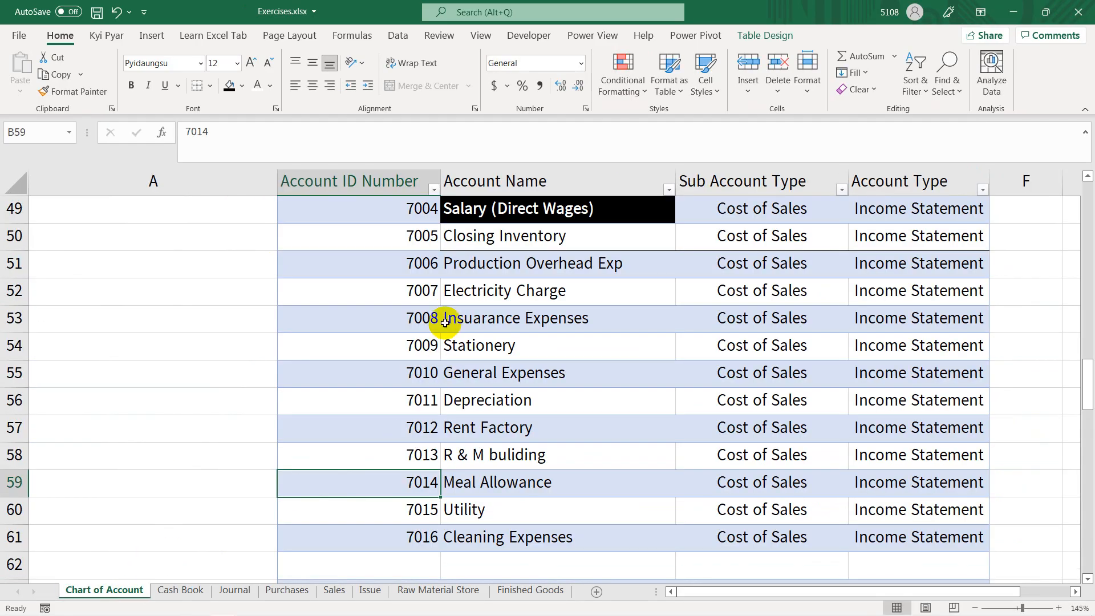
{"action": "left_click", "coordinate": [183, 579]}
{"action": "left_click", "coordinate": [187, 595]}
{"action": "type", "text": "701"}
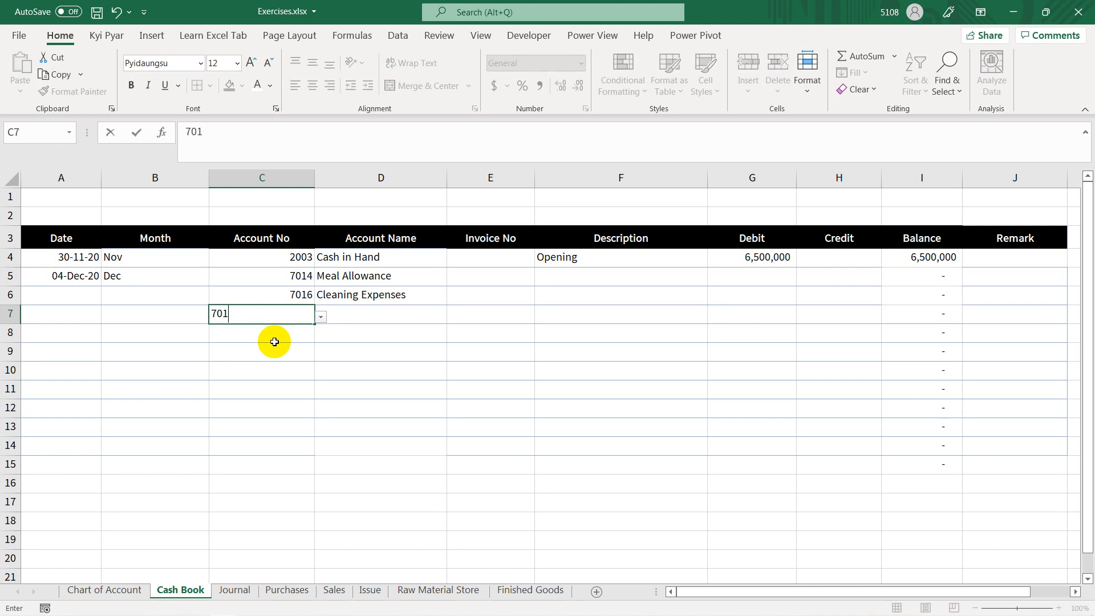
{"action": "type", "text": "0"}
{"action": "key", "text": "Tab"}
Step: Enter the slide's invoice number Exp0001 in the meal allowance row and fill it down through E7
{"action": "left_click", "coordinate": [557, 270]}
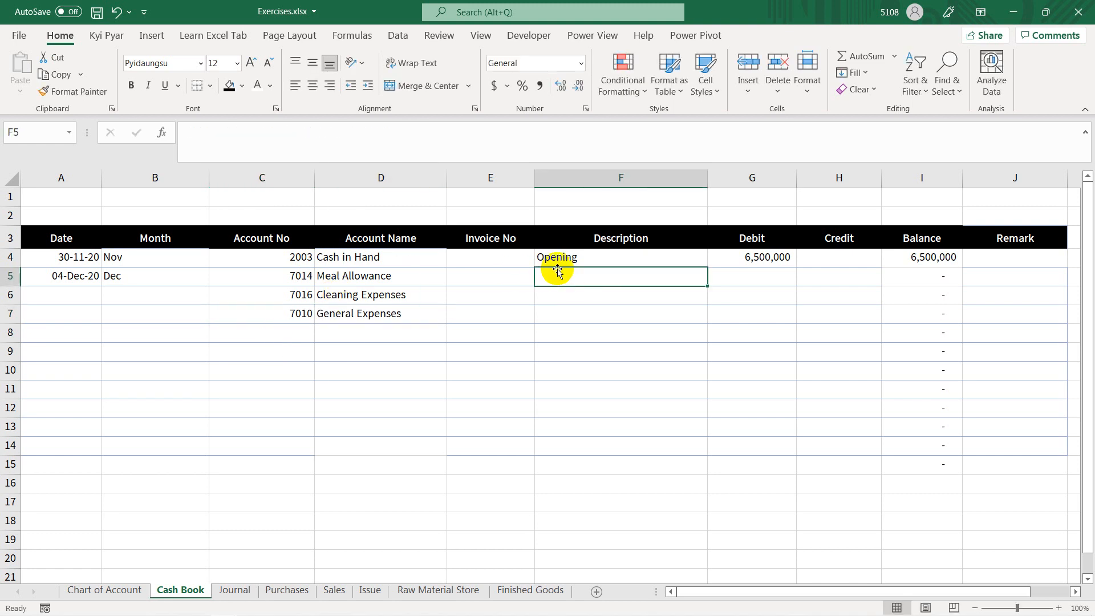
{"action": "left_click", "coordinate": [482, 275]}
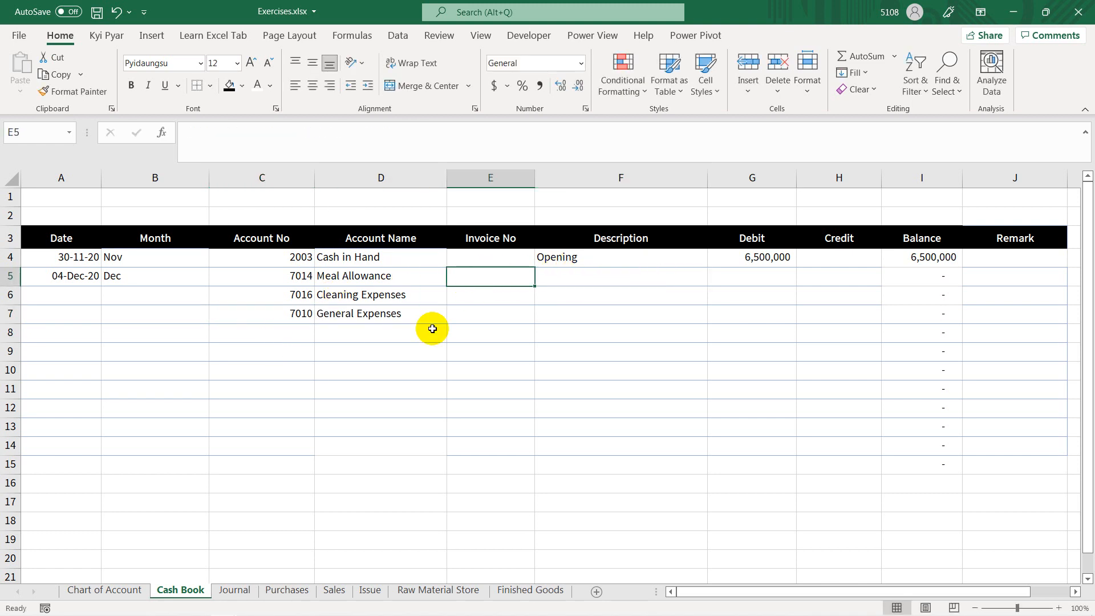
{"action": "key", "text": "alt+Tab"}
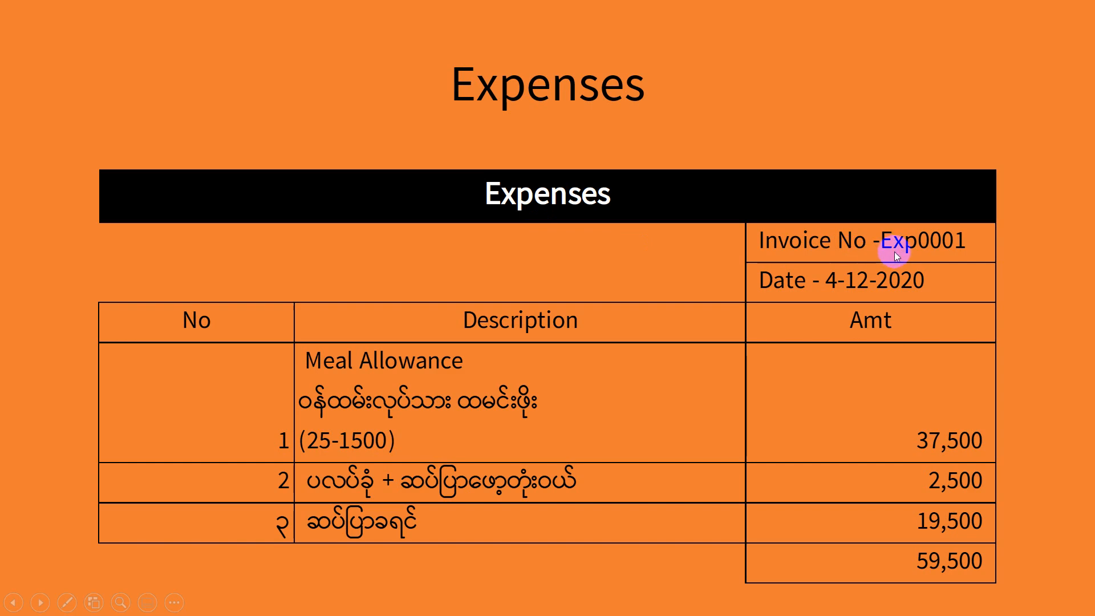
{"action": "key", "text": "alt+Tab"}
{"action": "type", "text": "E"}
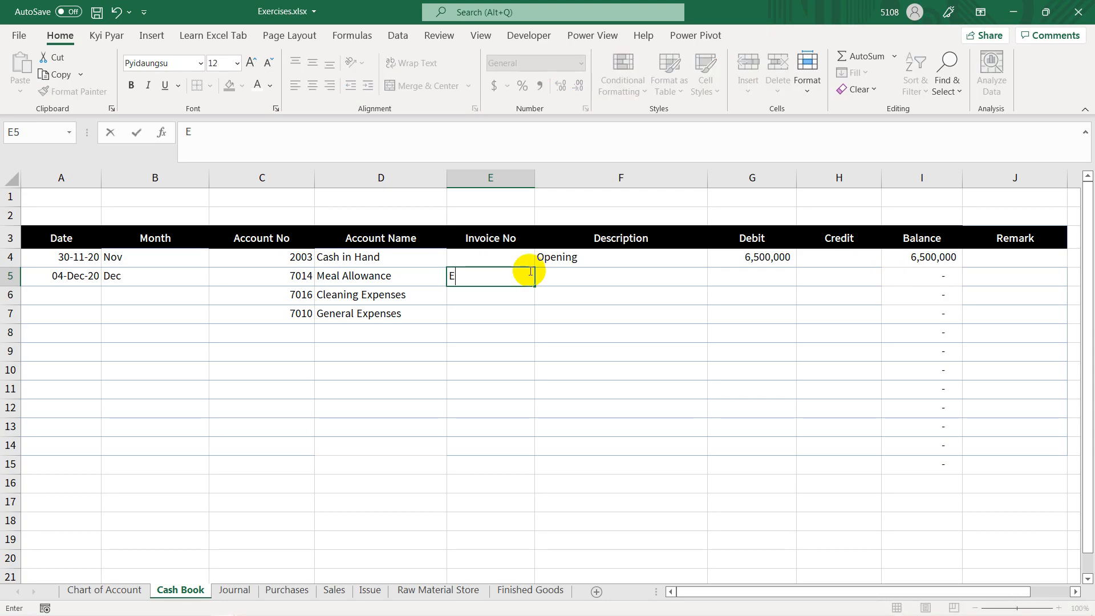
{"action": "type", "text": "xp0001"}
{"action": "key", "text": "Tab"}
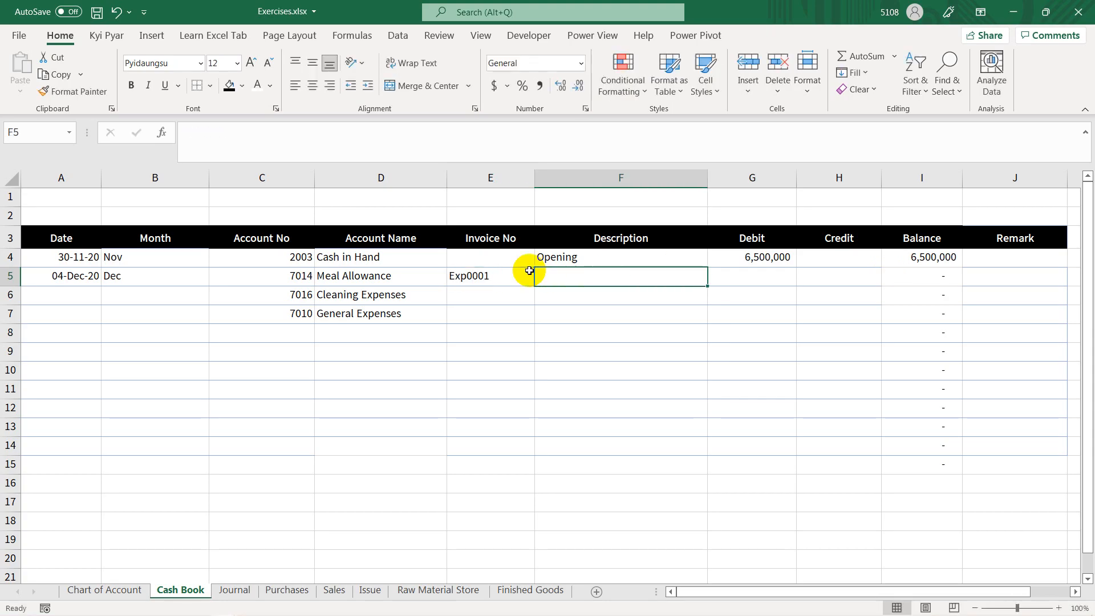
{"action": "left_click_drag", "start_coordinate": [514, 277], "coordinate": [514, 317]}
{"action": "key", "text": "ctrl+d"}
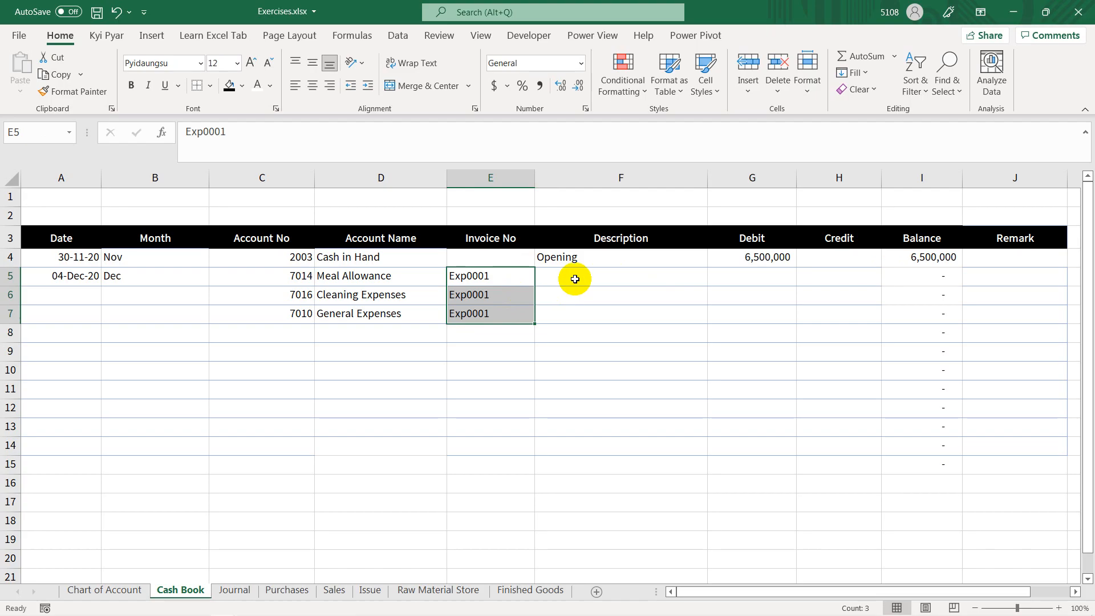
Step: Enter the Burmese description "စက်ရုံလုပ်သား ထမင်းဖိုး (25*1500)" for the meal allowance in cell F5
{"action": "left_click", "coordinate": [577, 277]}
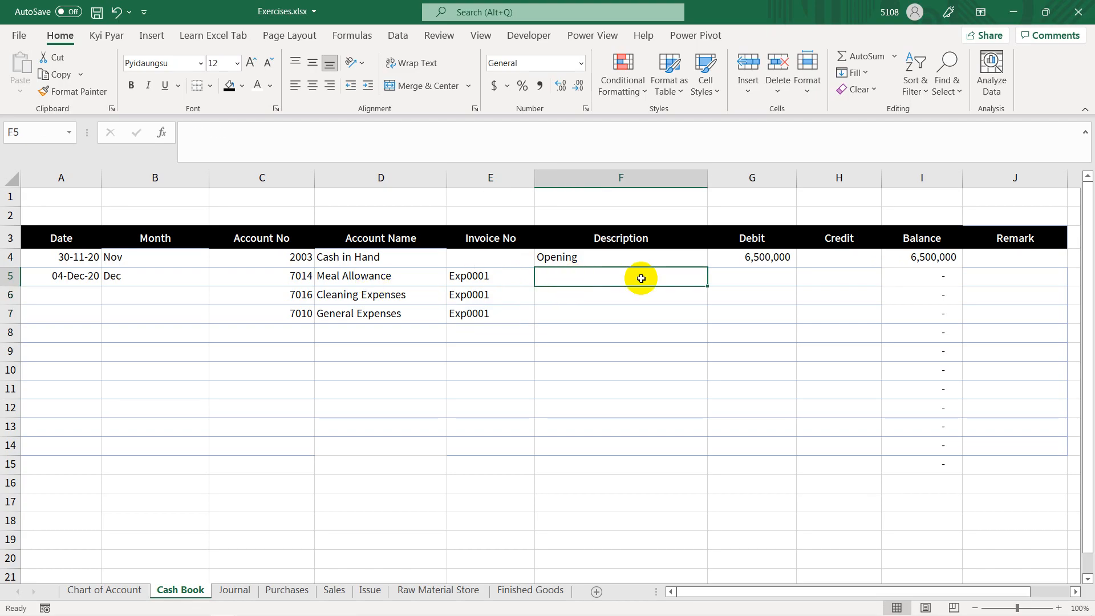
{"action": "type", "text": "p"}
{"action": "key", "text": "BackSpace"}
{"action": "key", "text": "ctrl+shift+p"}
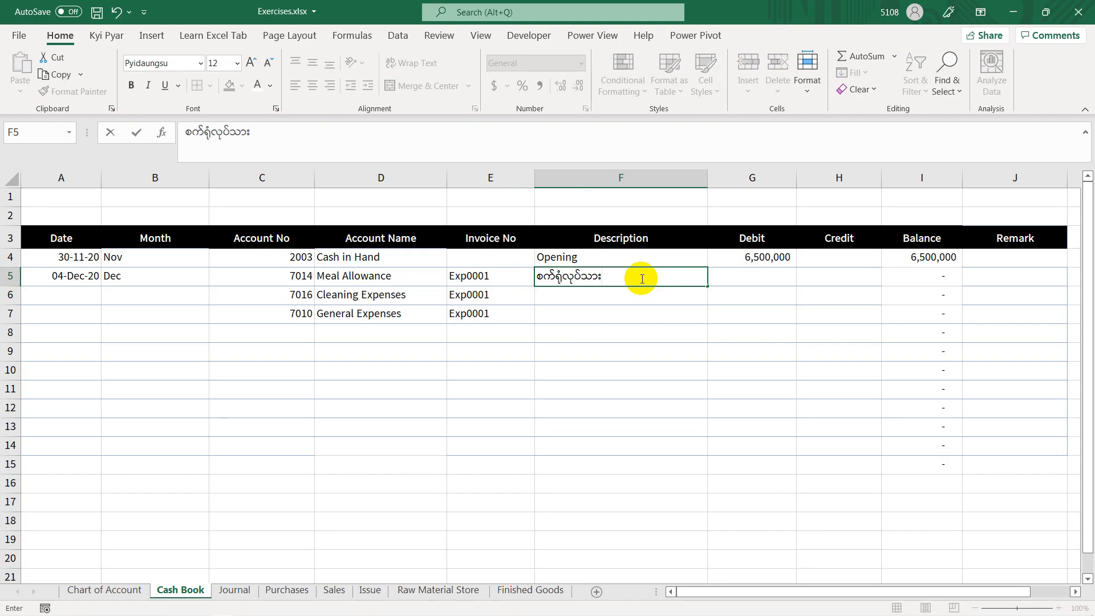
{"action": "key", "text": "ctrl+shift+p"}
{"action": "key", "text": "BackSpace"}
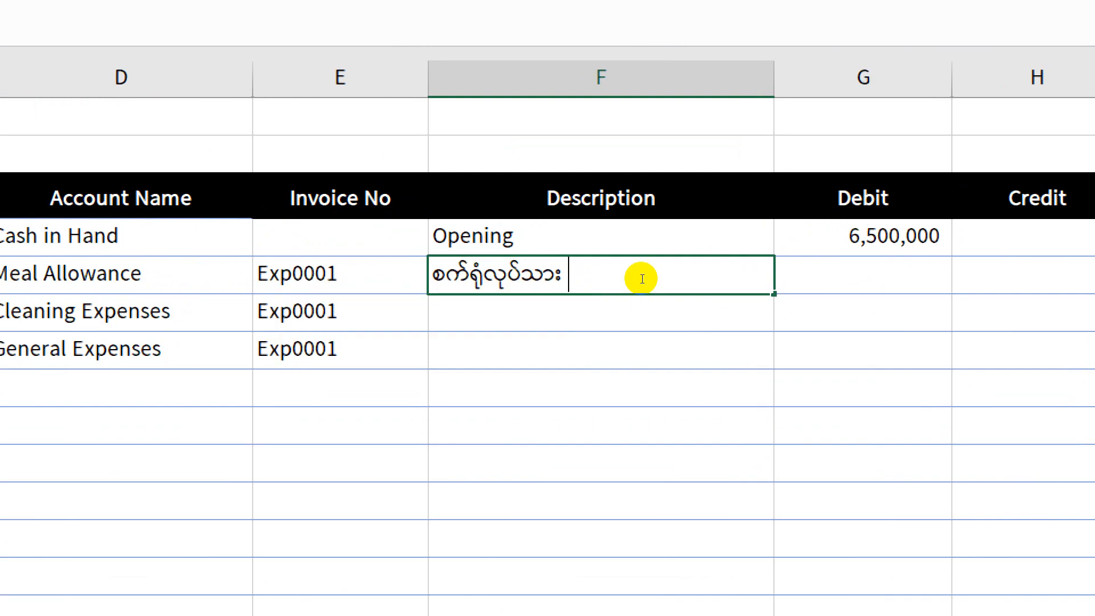
{"action": "key", "text": "ctrl+shift+p"}
{"action": "type", "text": "ထမ"}
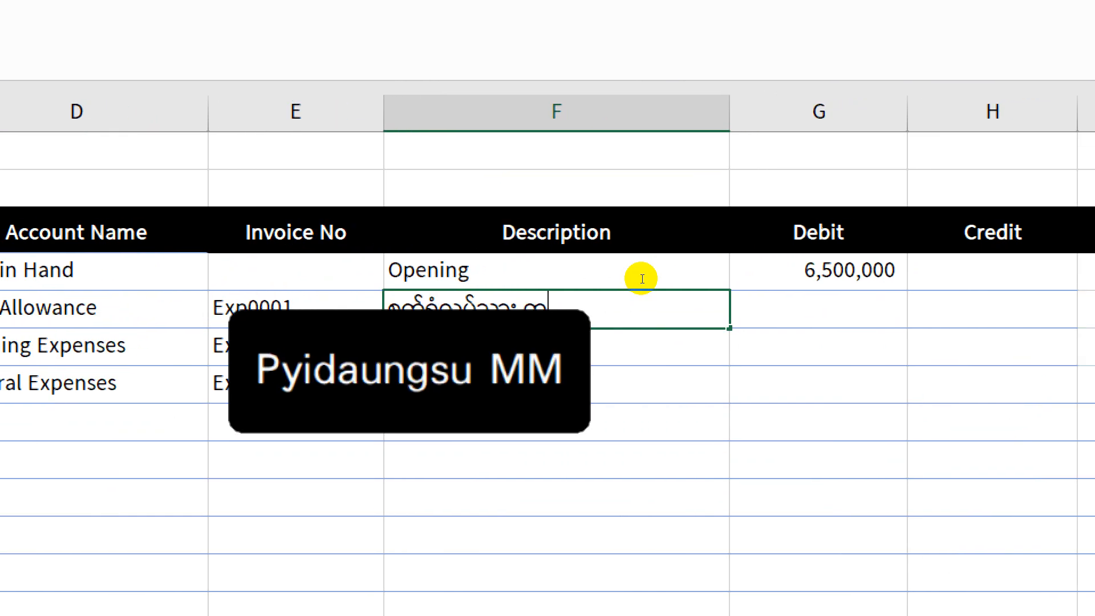
{"action": "type", "text": "င်းဖိုး ("}
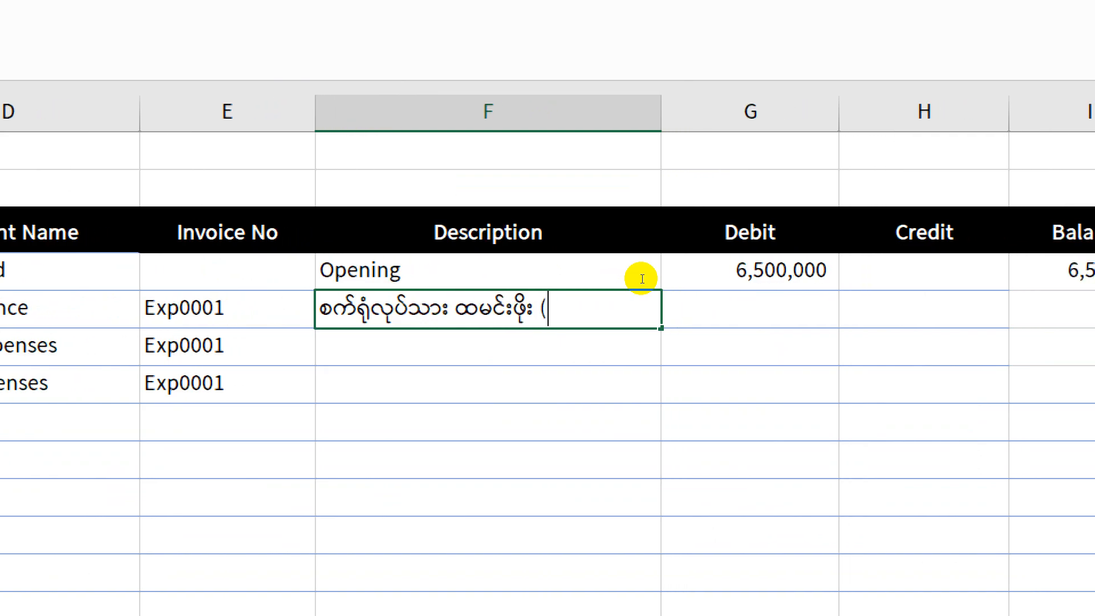
{"action": "type", "text": "၂၅"}
{"action": "key", "text": "BackSpace"}
{"action": "key", "text": "BackSpace"}
{"action": "key", "text": "ctrl+shift+p"}
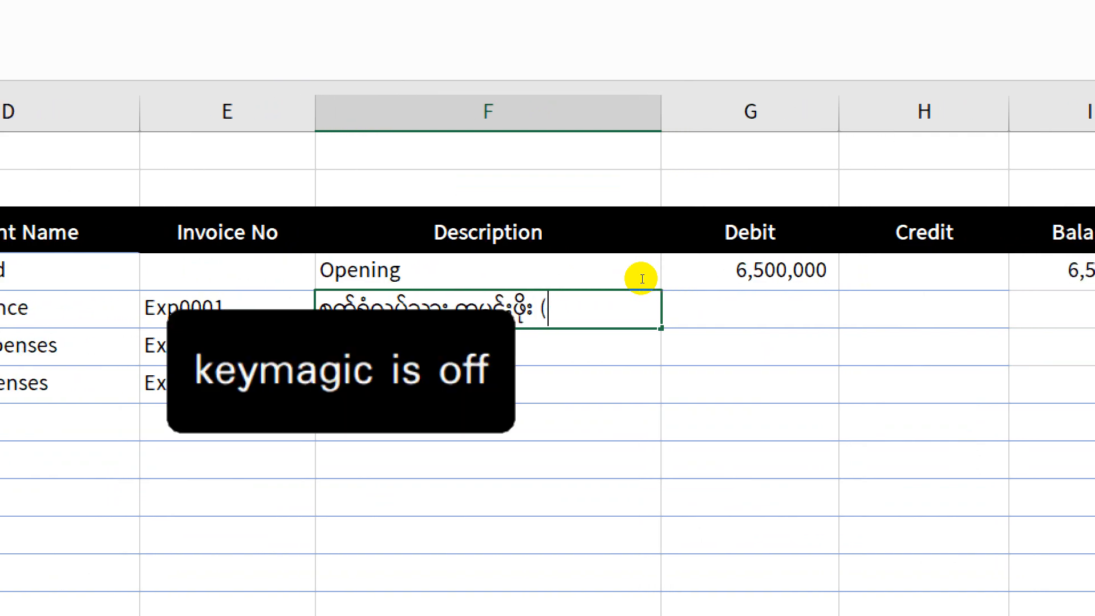
{"action": "type", "text": "25*1500)"}
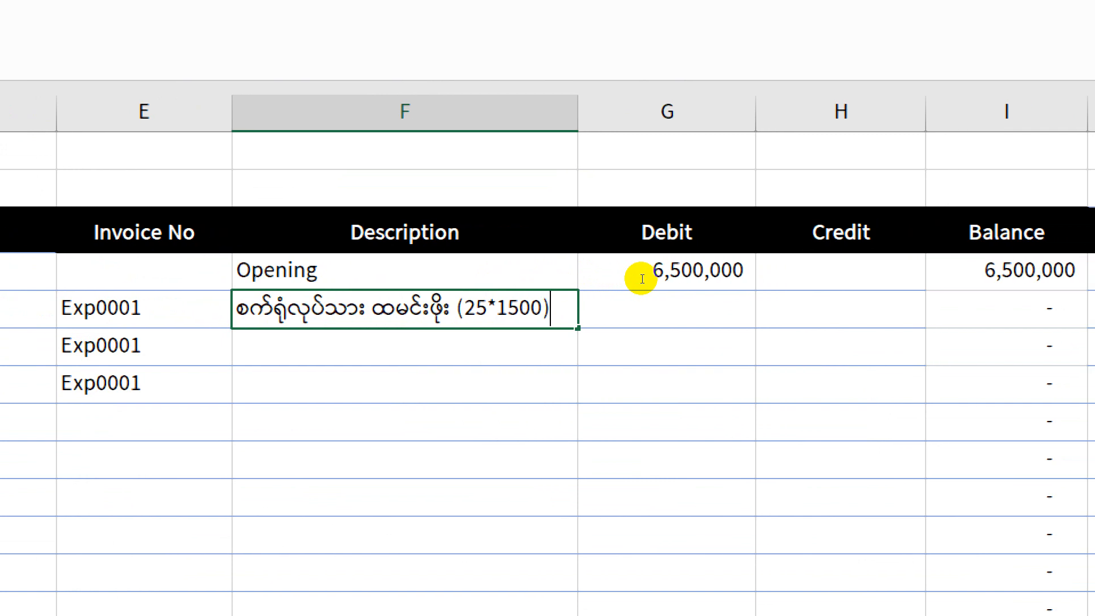
{"action": "key", "text": "Tab"}
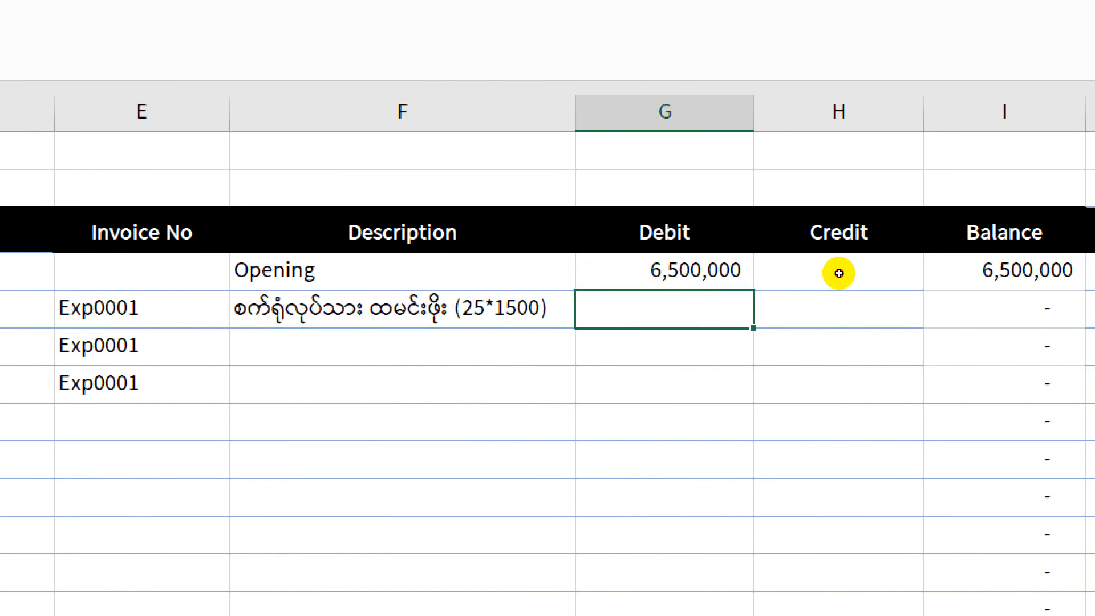
Step: Check the meal allowance amount on the expenses slide and enter 37500 as its credit in cell H5
{"action": "key", "text": "Tab"}
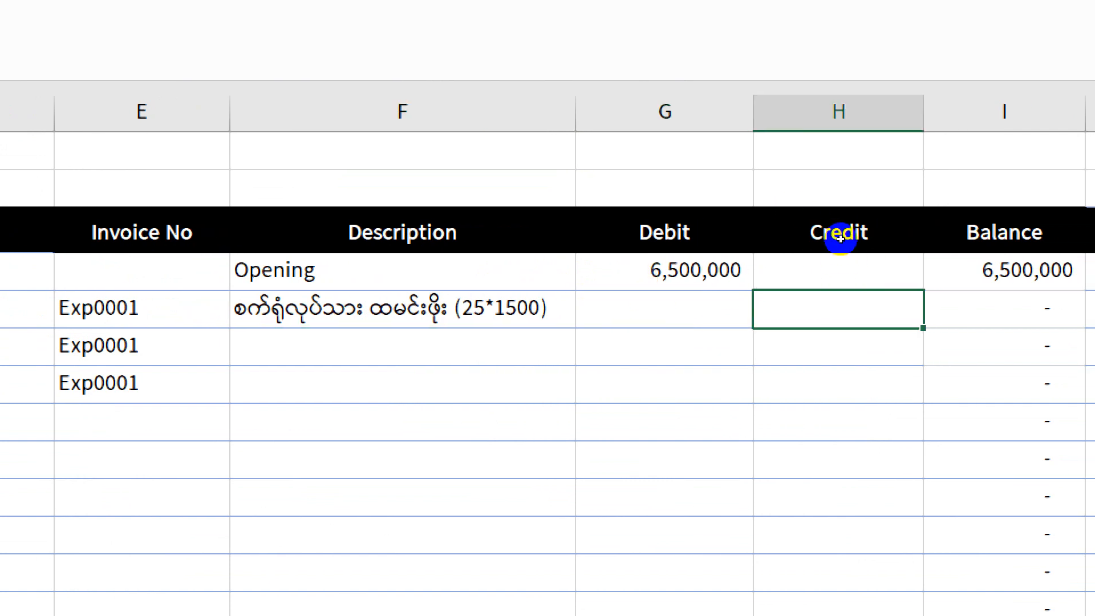
{"action": "key", "text": "alt+Tab"}
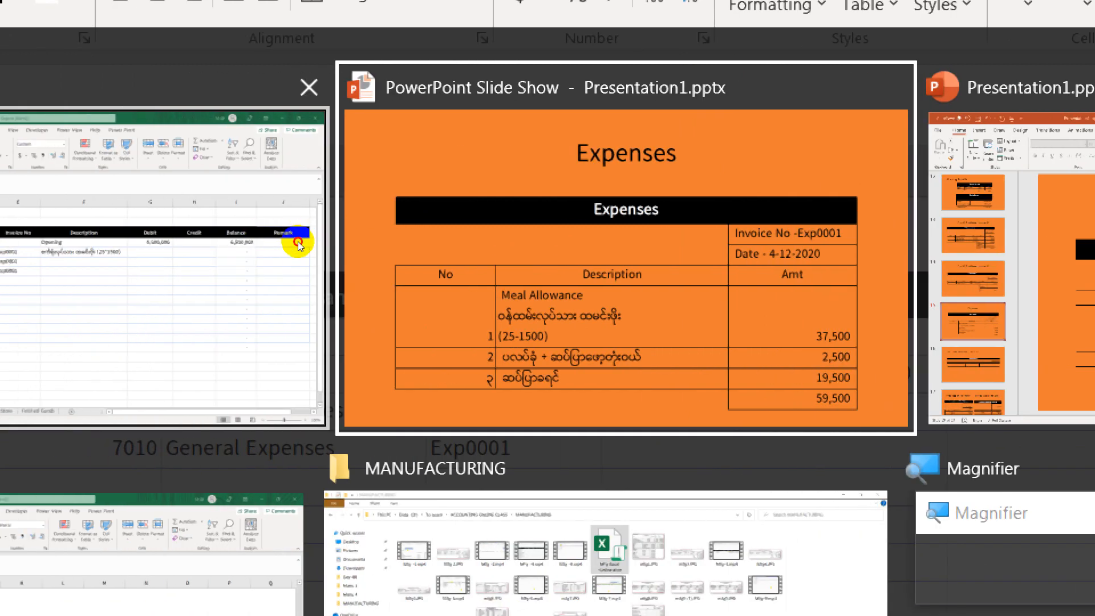
{"action": "left_click", "coordinate": [67, 237]}
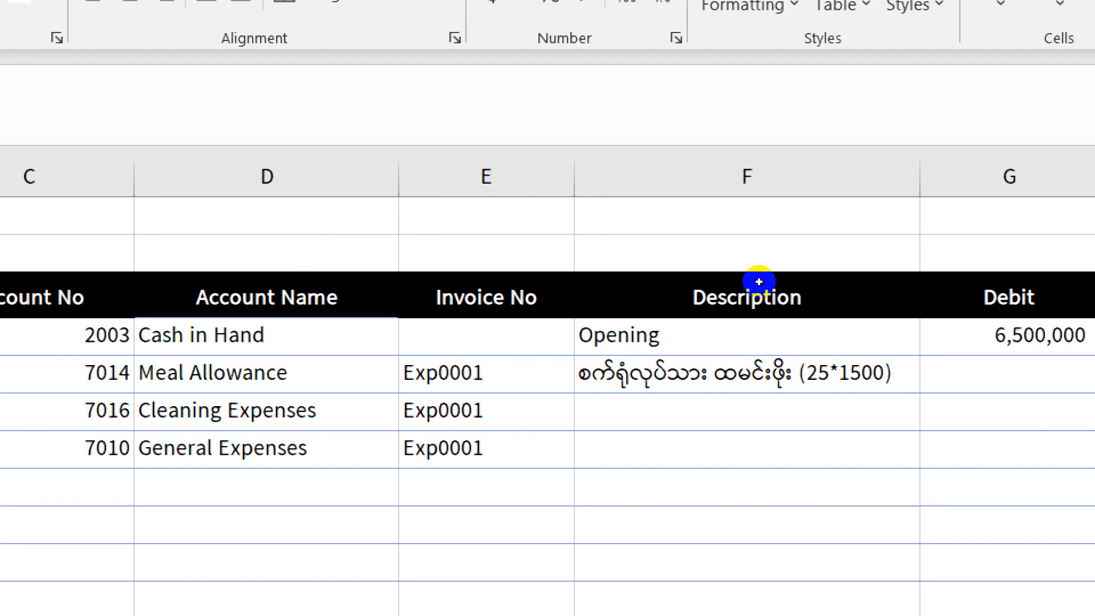
{"action": "key", "text": "Left"}
{"action": "key", "text": "Right"}
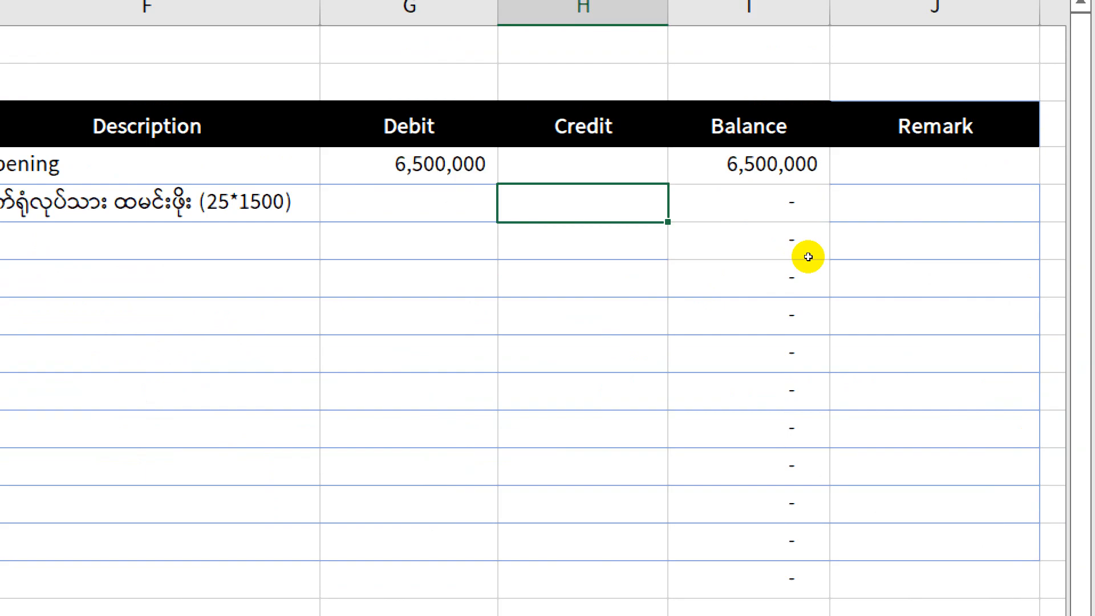
{"action": "type", "text": "37500"}
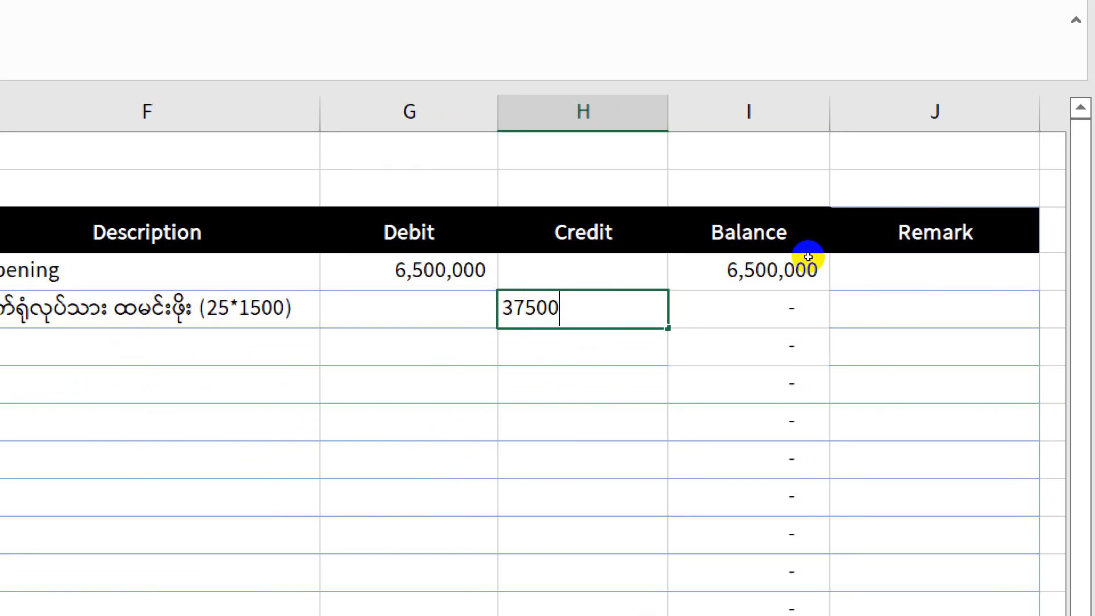
{"action": "key", "text": "Return"}
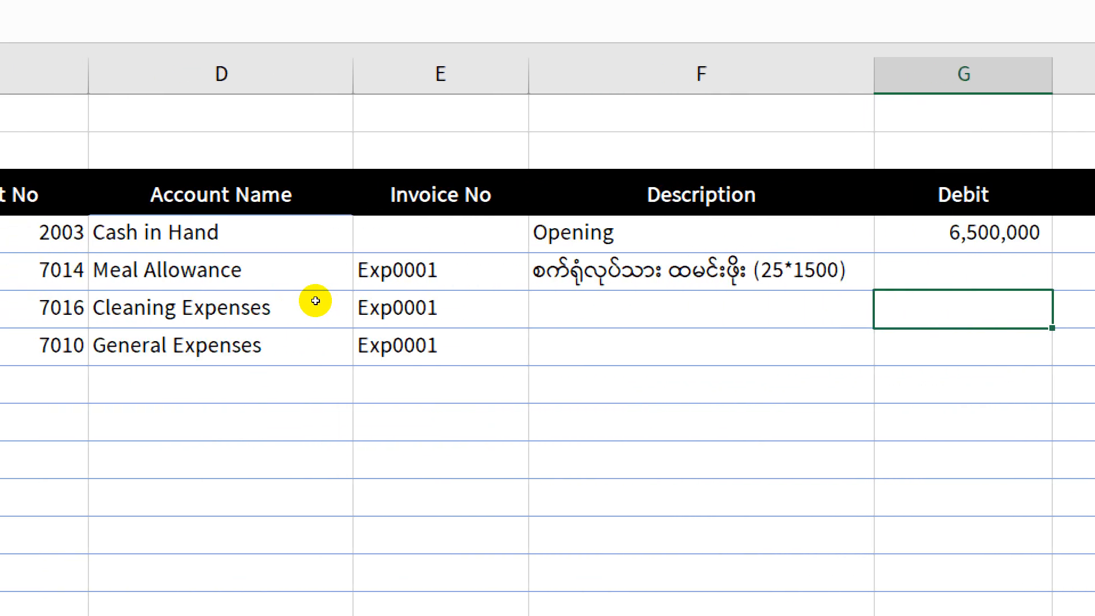
Step: Enter the description "Fuji ဆပ်ပြာဗူး" for the cleaning expenses row in Cash Book cell F6
{"action": "left_click", "coordinate": [575, 296]}
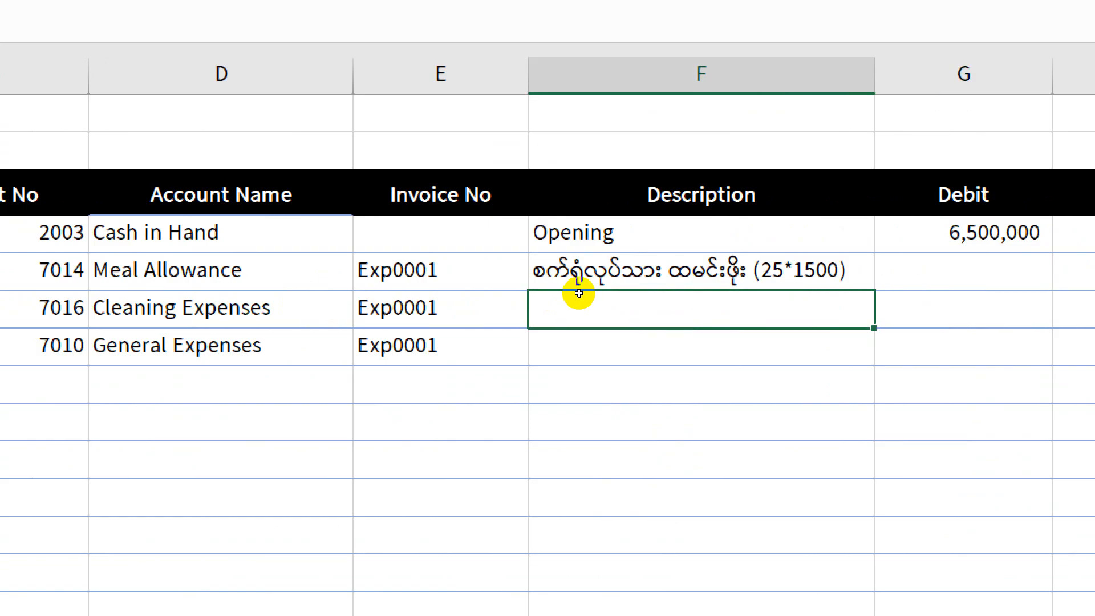
{"action": "key", "text": "Left"}
{"action": "key", "text": "Left"}
{"action": "key", "text": "Right"}
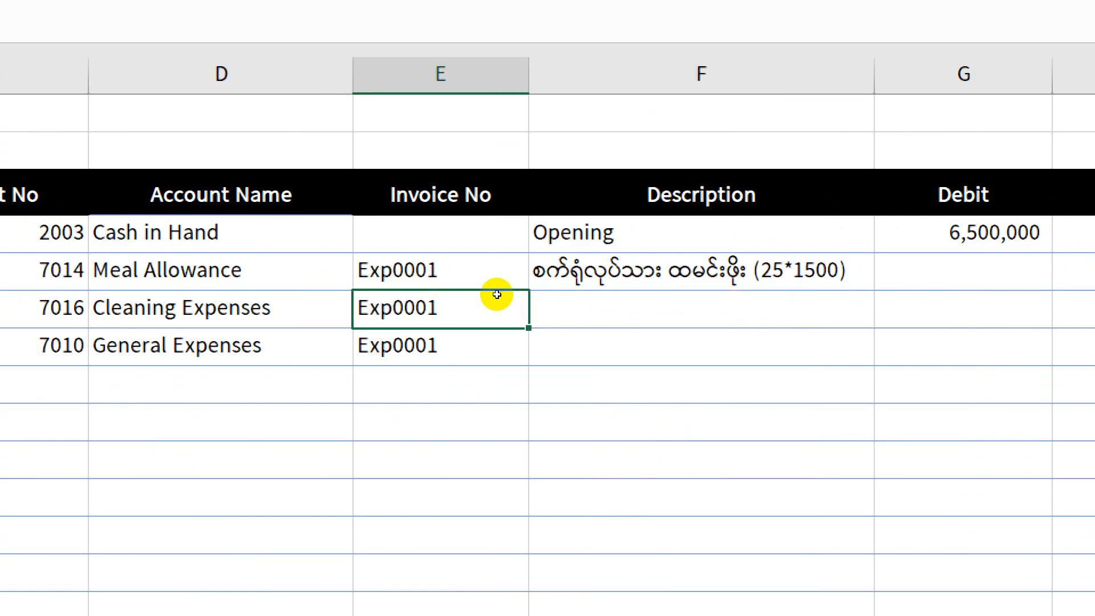
{"action": "key", "text": "Right"}
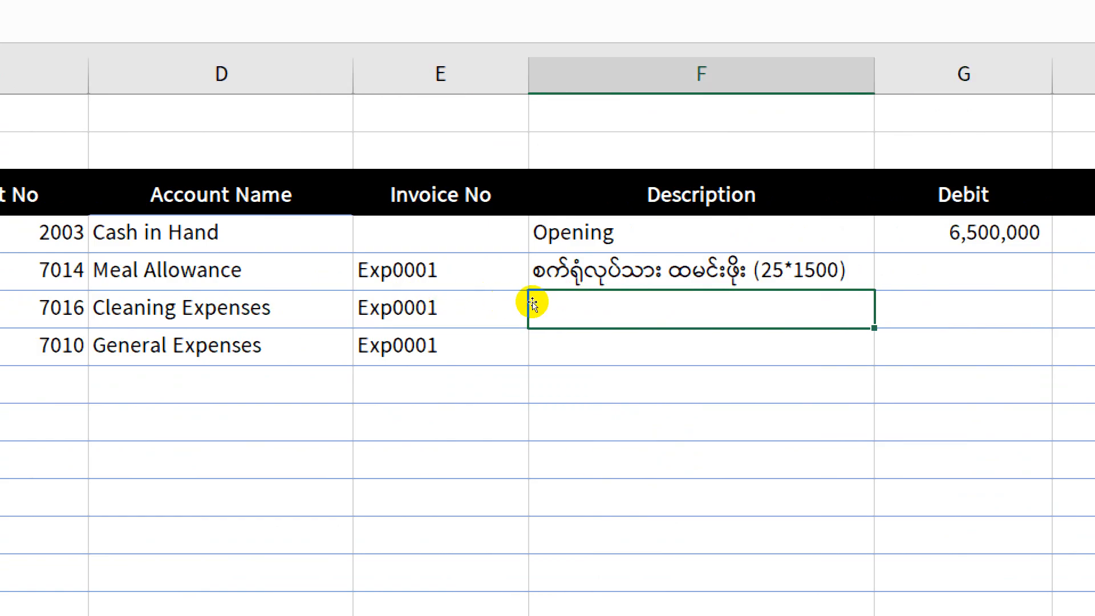
{"action": "type", "text": "qy"}
{"action": "key", "text": "BackSpace"}
{"action": "key", "text": "BackSpace"}
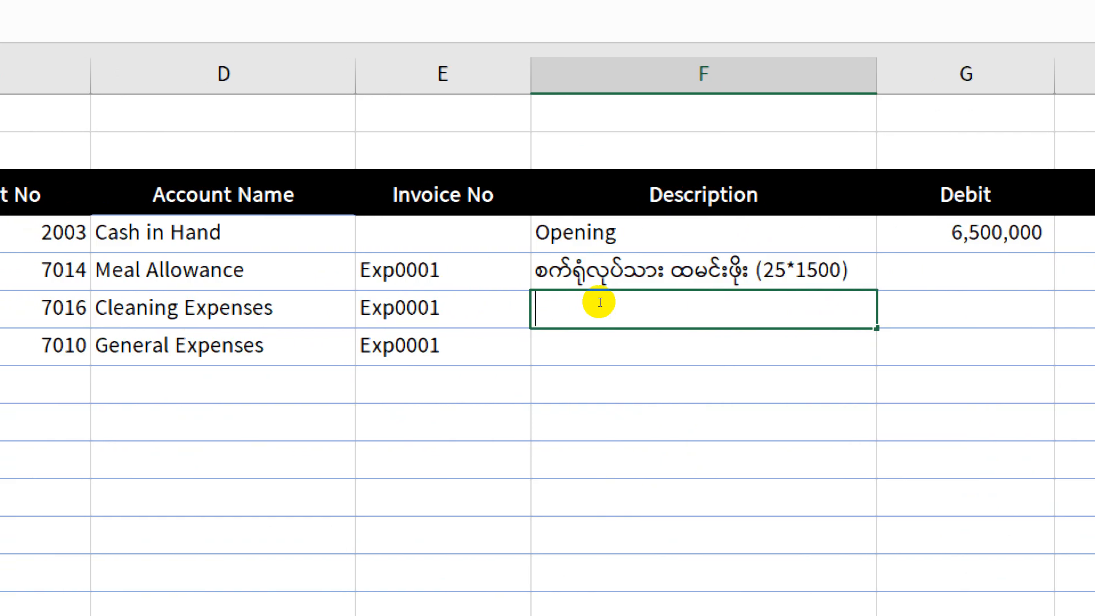
{"action": "key", "text": "ctrl+shift+p"}
{"action": "type", "text": "ှက"}
{"action": "key", "text": "BackSpace"}
{"action": "key", "text": "BackSpace"}
{"action": "key", "text": "ctrl+shift+p"}
{"action": "type", "text": "Fuji"}
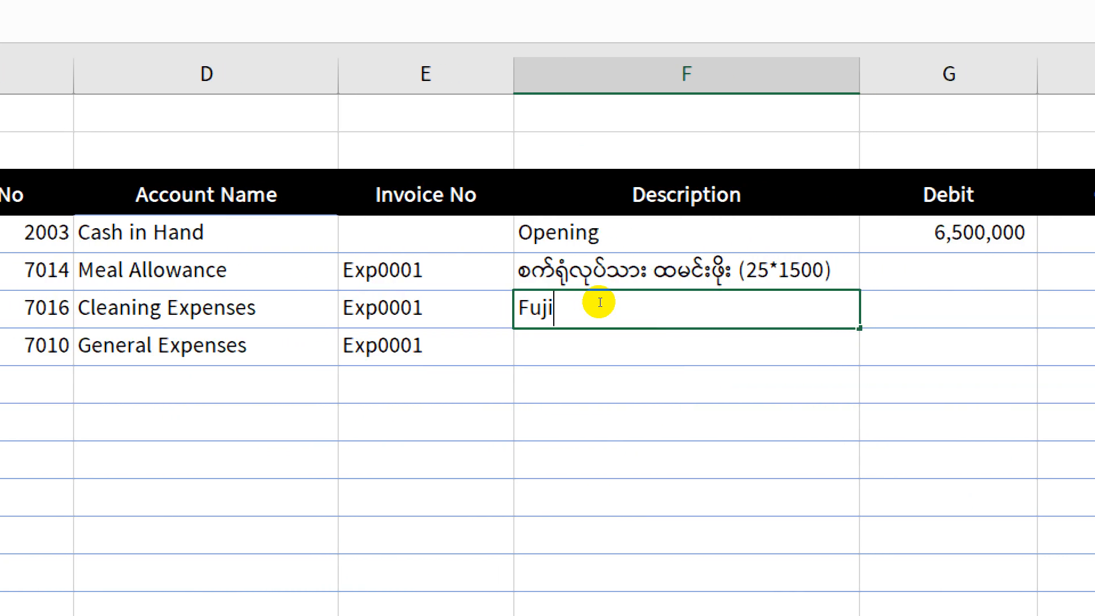
{"action": "key", "text": "ctrl+shift+p"}
{"action": "type", "text": "ဆပ်ပြာဗ"}
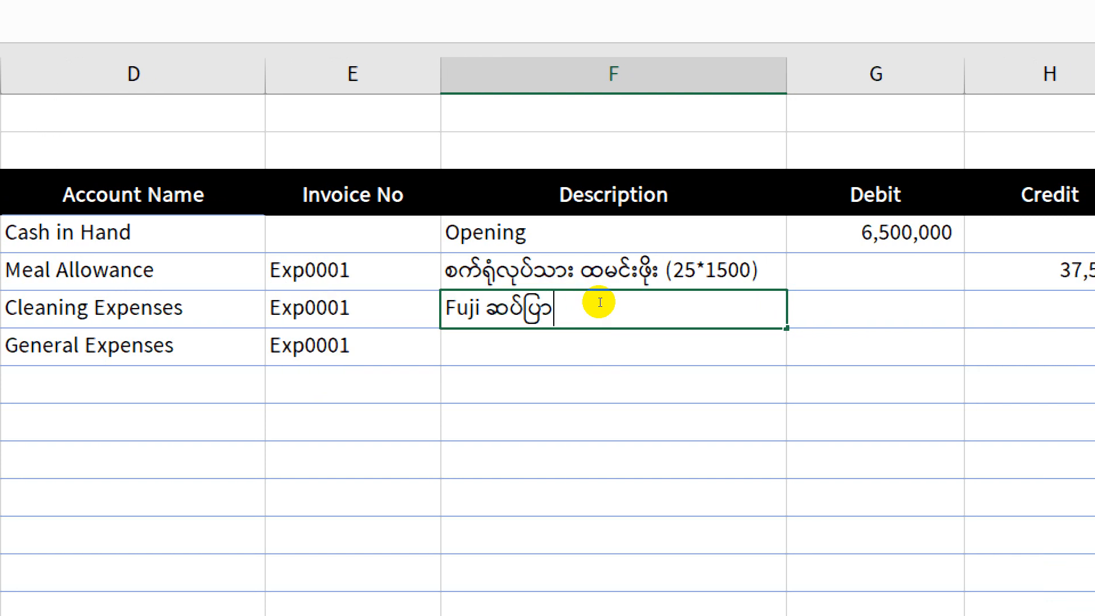
{"action": "type", "text": "ူး"}
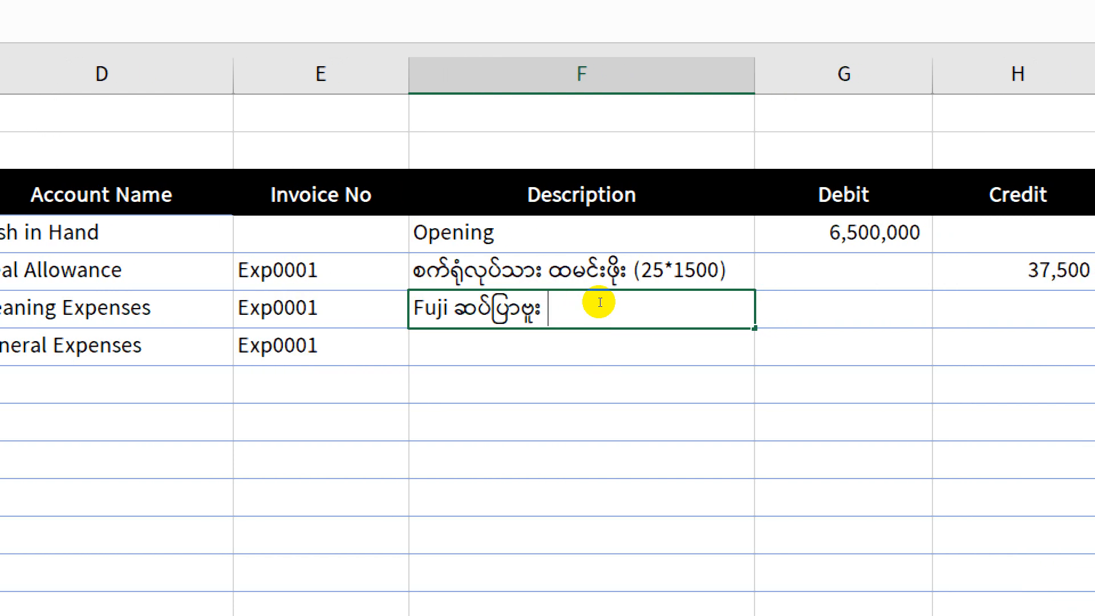
Step: Check the soap amount on the expenses slide and enter 19500 as the cleaning expenses credit in cell H6
{"action": "left_click", "coordinate": [871, 302]}
{"action": "left_click", "coordinate": [1026, 303]}
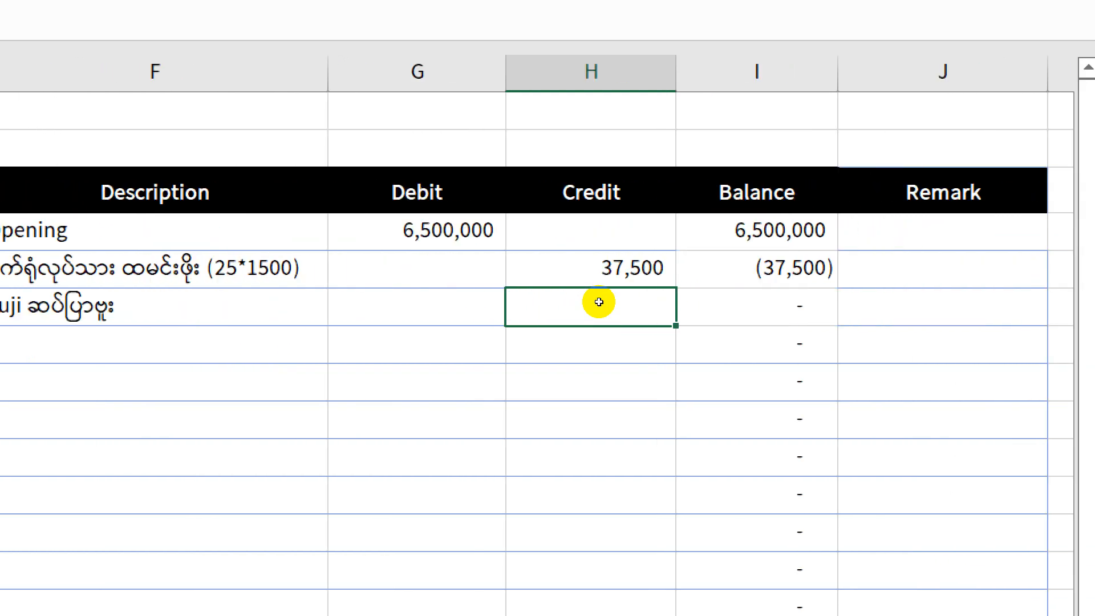
{"action": "key", "text": "alt+Tab"}
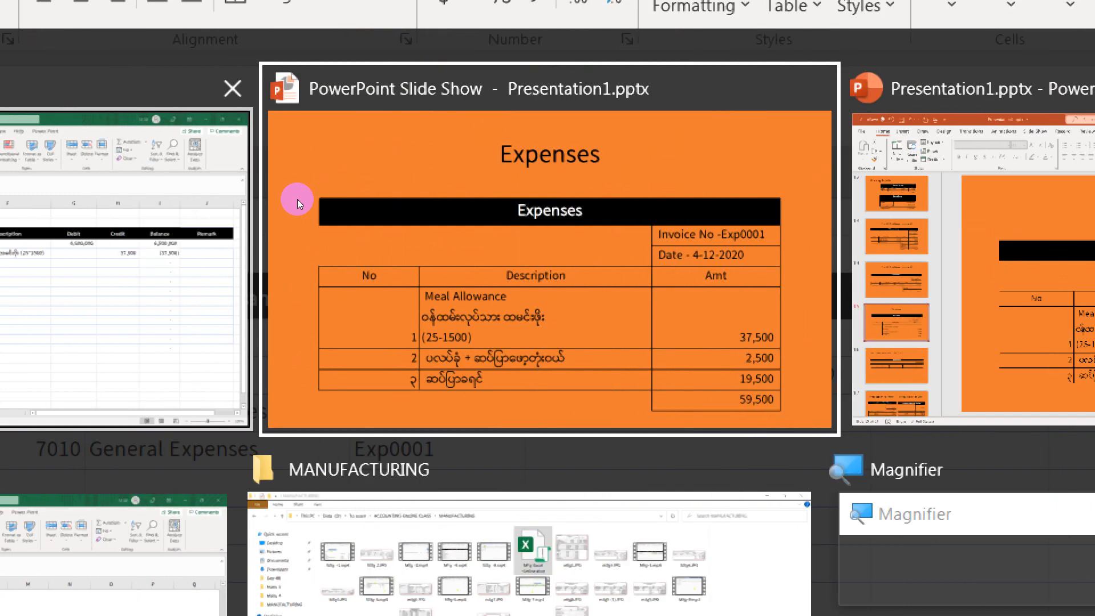
{"action": "key", "text": "Escape"}
{"action": "key", "text": "Return"}
{"action": "key", "text": "Tab"}
{"action": "key", "text": "Tab"}
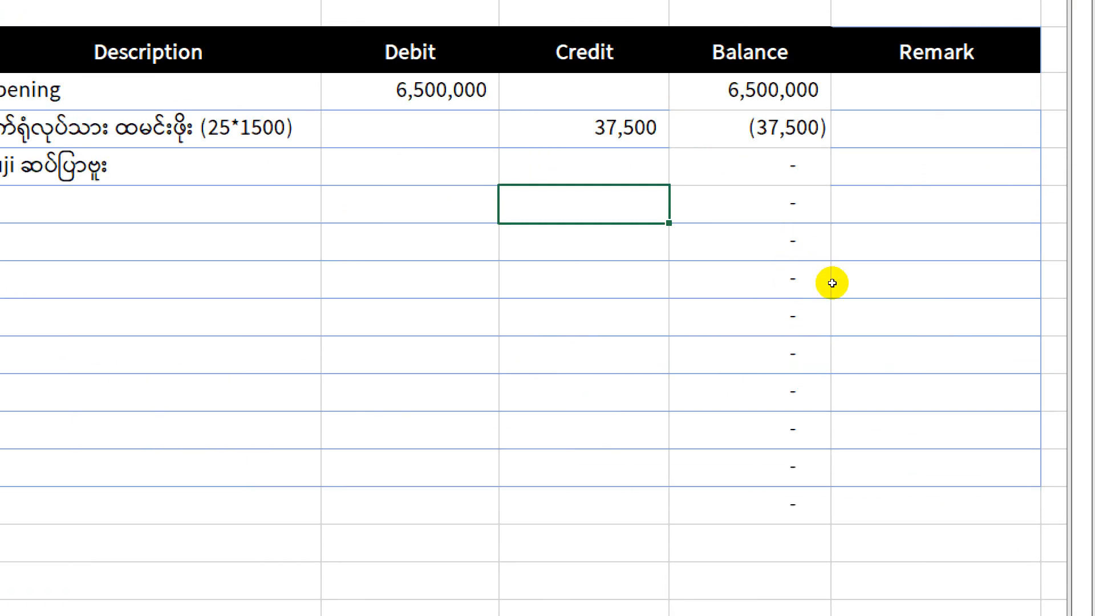
{"action": "key", "text": "Up"}
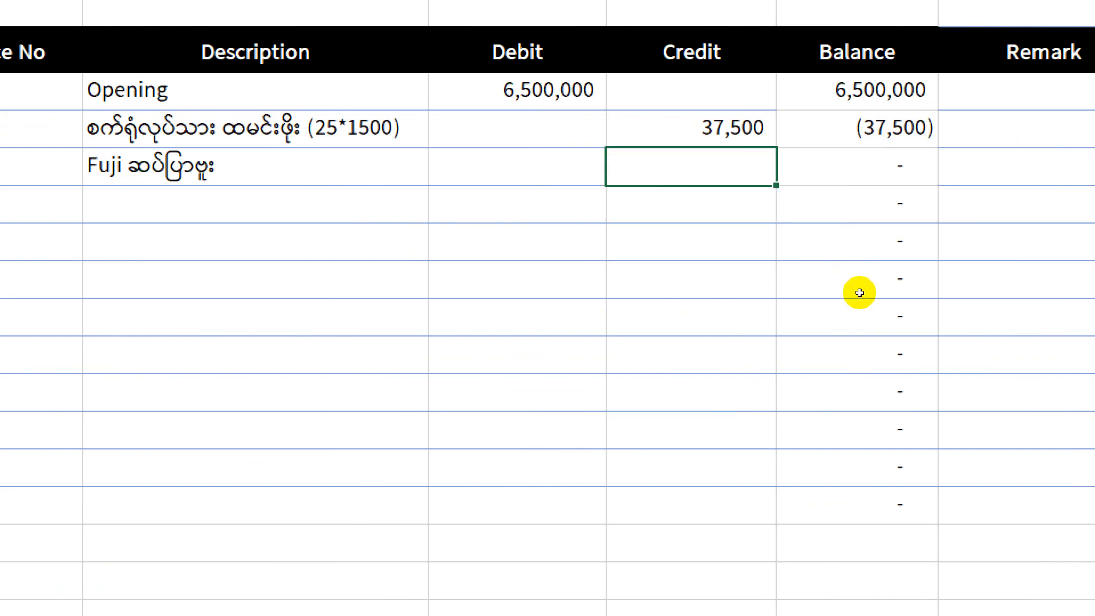
{"action": "type", "text": "၁၉၅၀၀"}
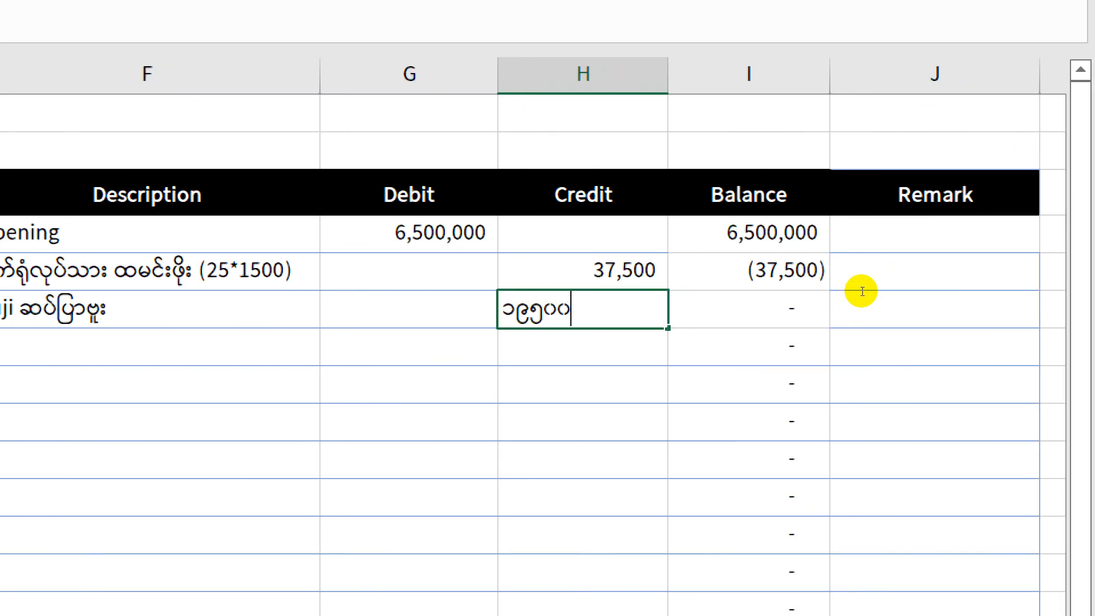
{"action": "key", "text": "Return"}
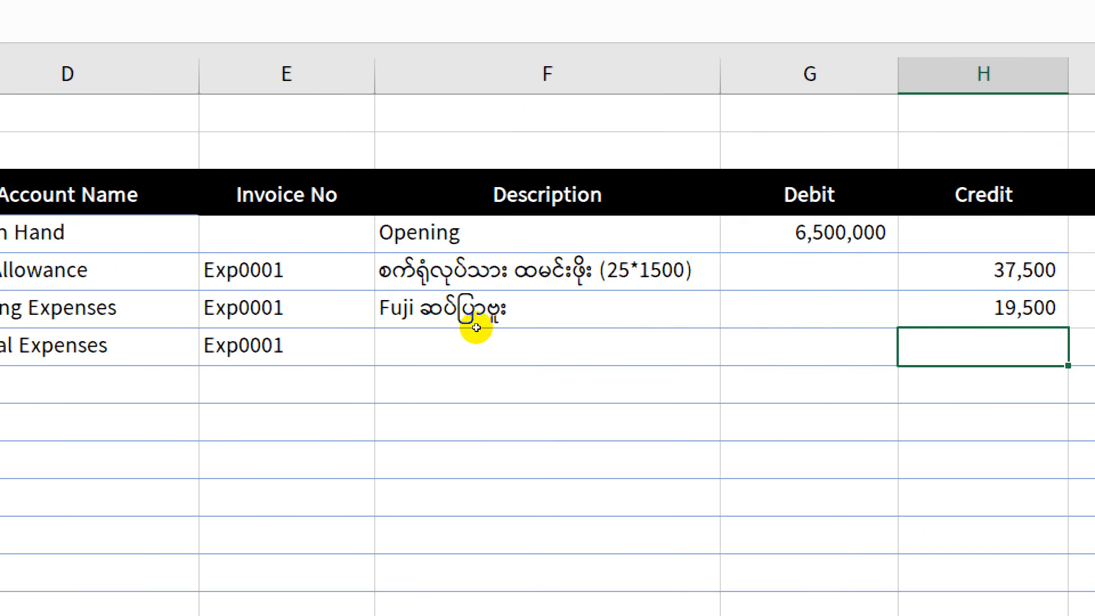
Step: Enter the description "ပလပ်ခုံ + ဖော့တုံး" for the general expenses row in cell F7
{"action": "key", "text": "Left"}
{"action": "key", "text": "Left"}
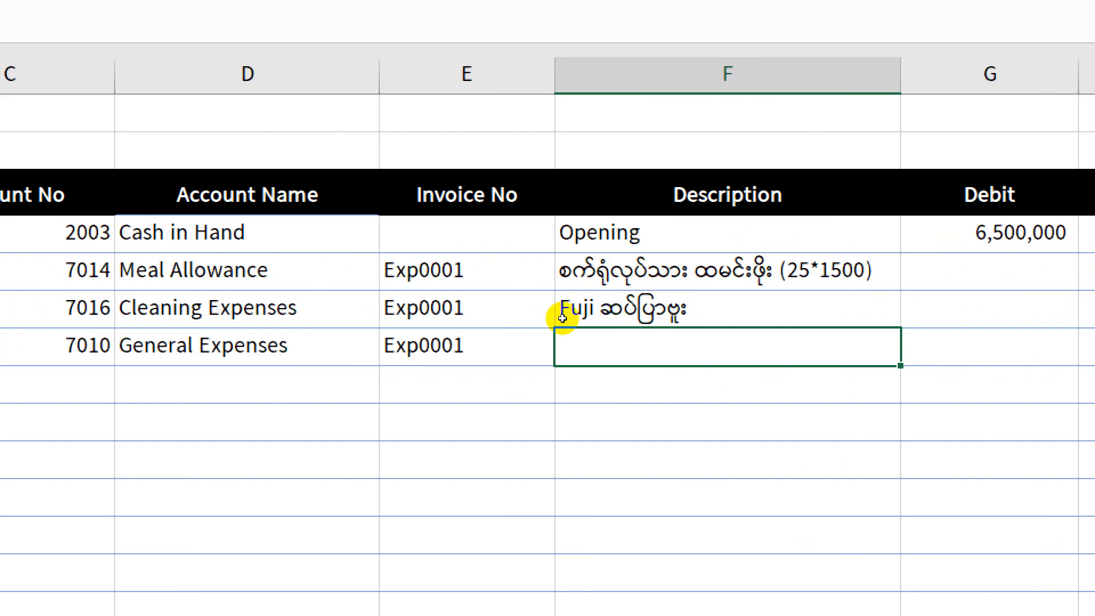
{"action": "type", "text": "ပလပ်ခုံ"}
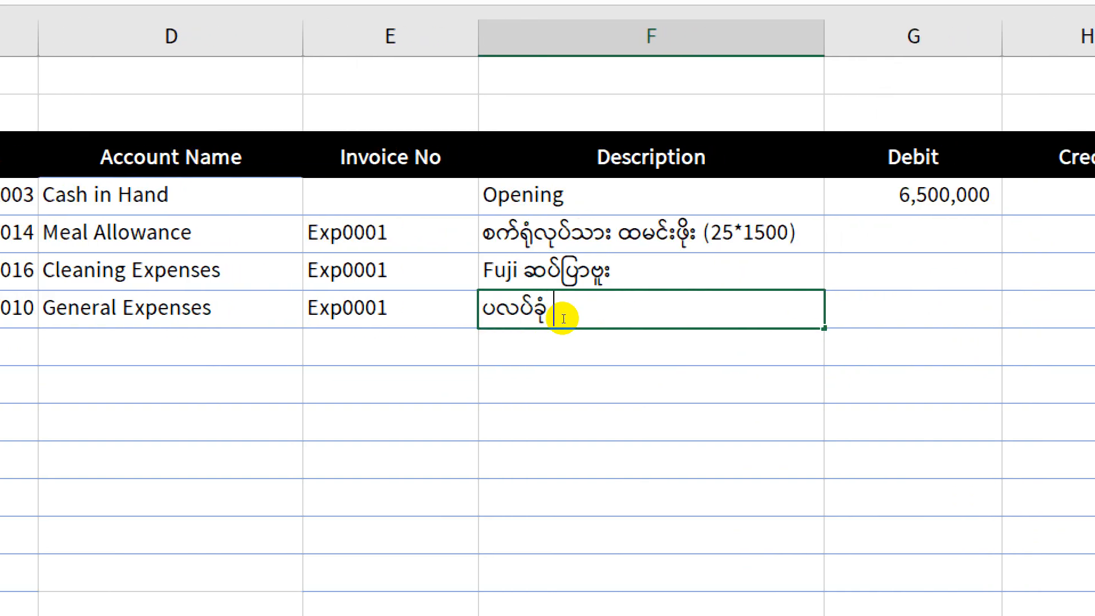
{"action": "type", "text": " + ဓေ"}
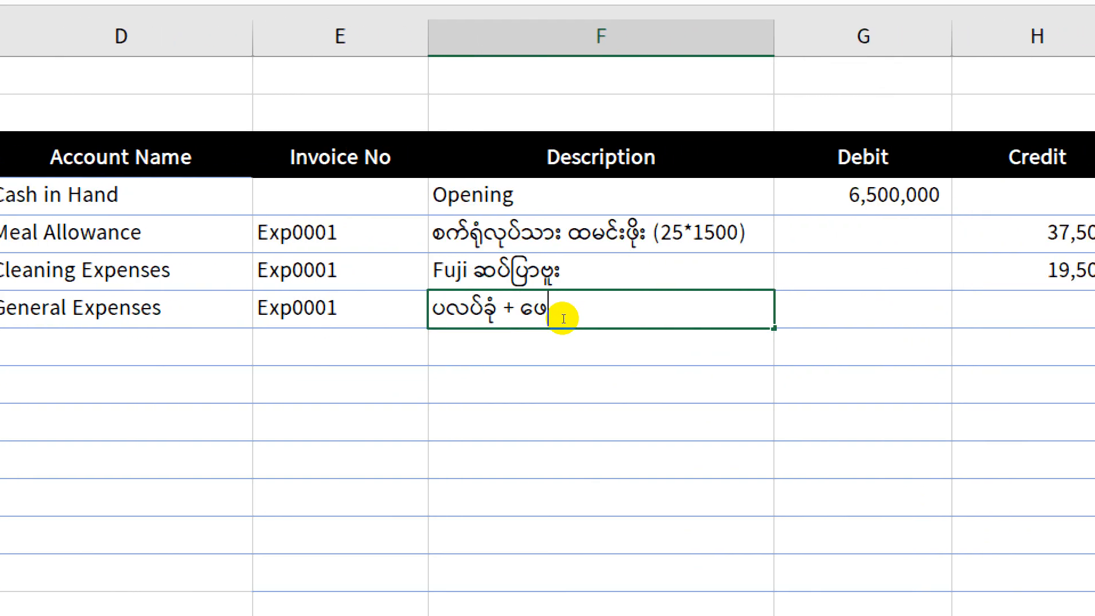
{"action": "type", "text": "ာ့တုံး"}
{"action": "key", "text": "Tab"}
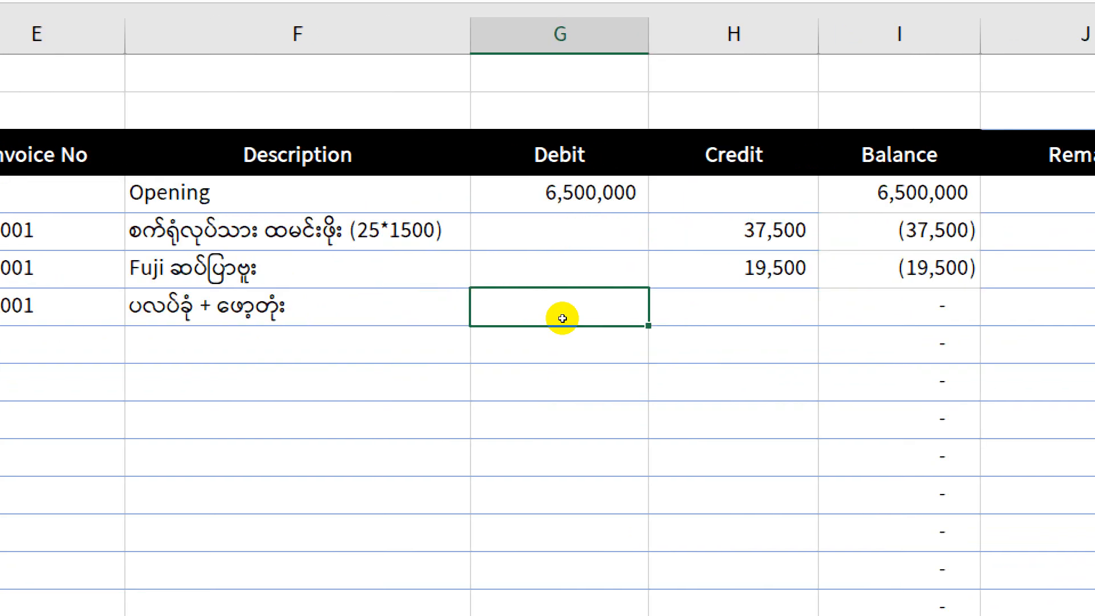
Step: Check the second item's amount on the expenses slide and enter 2500 as the general expenses credit in cell H7
{"action": "key", "text": "Tab"}
{"action": "key", "text": "alt+Tab"}
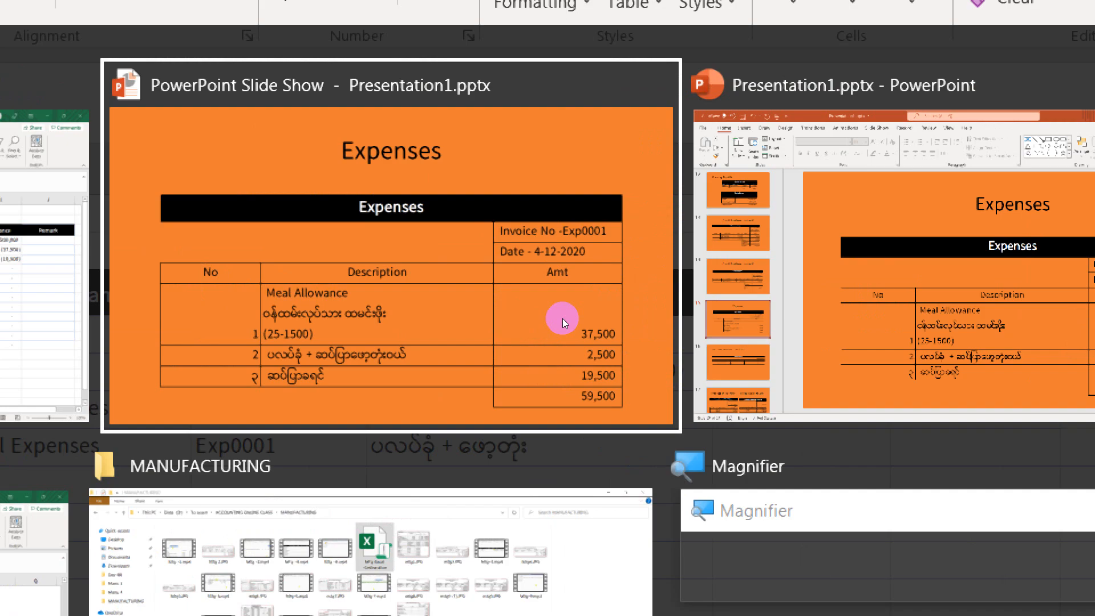
{"action": "key", "text": "Escape"}
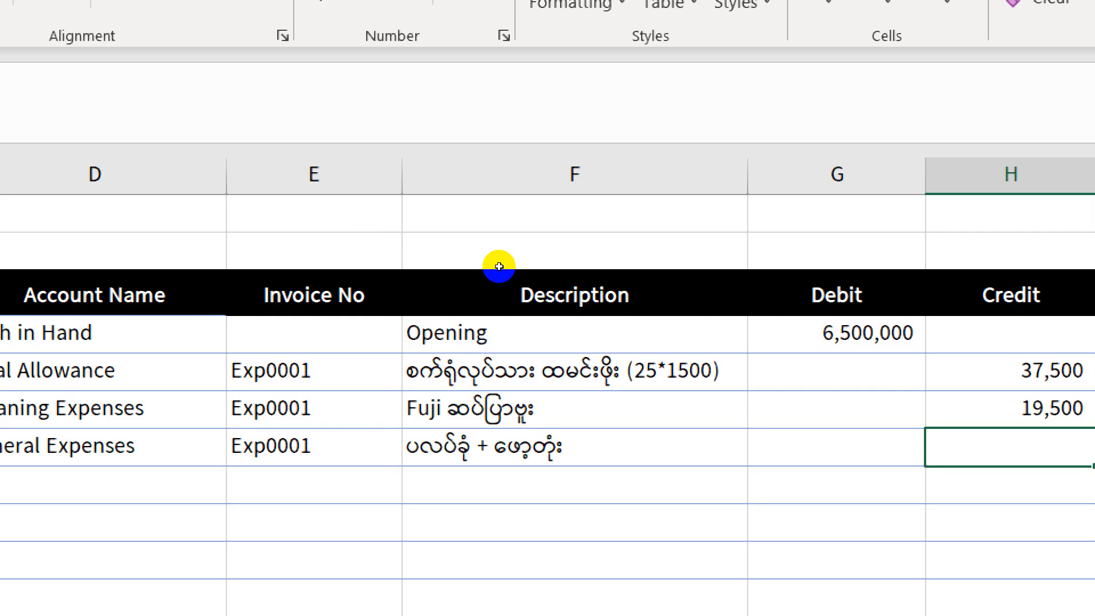
{"action": "type", "text": "၂၅၀၀"}
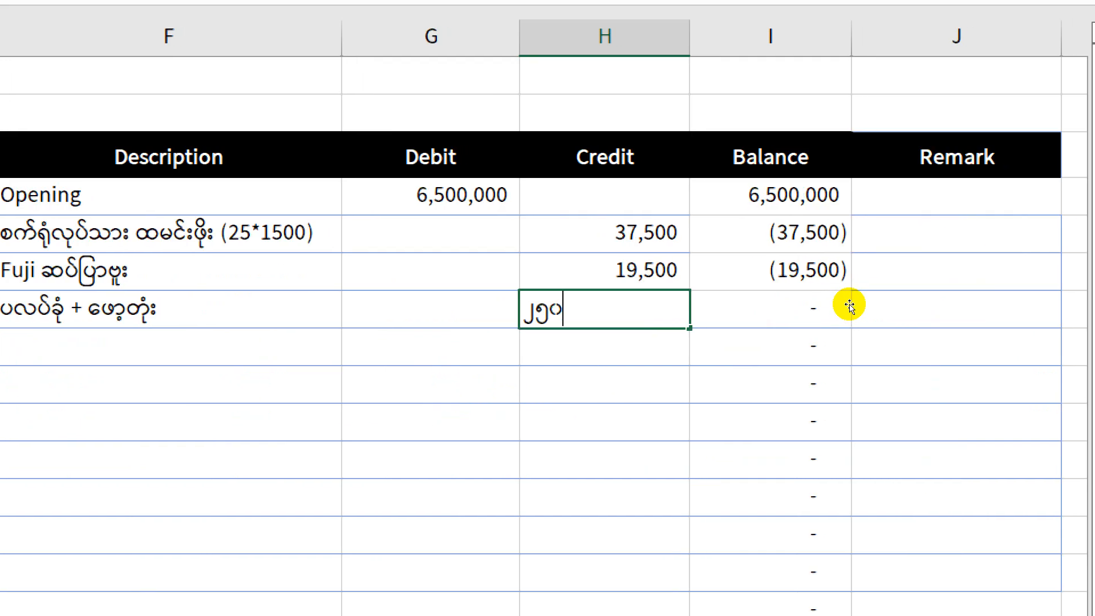
{"action": "key", "text": "Return"}
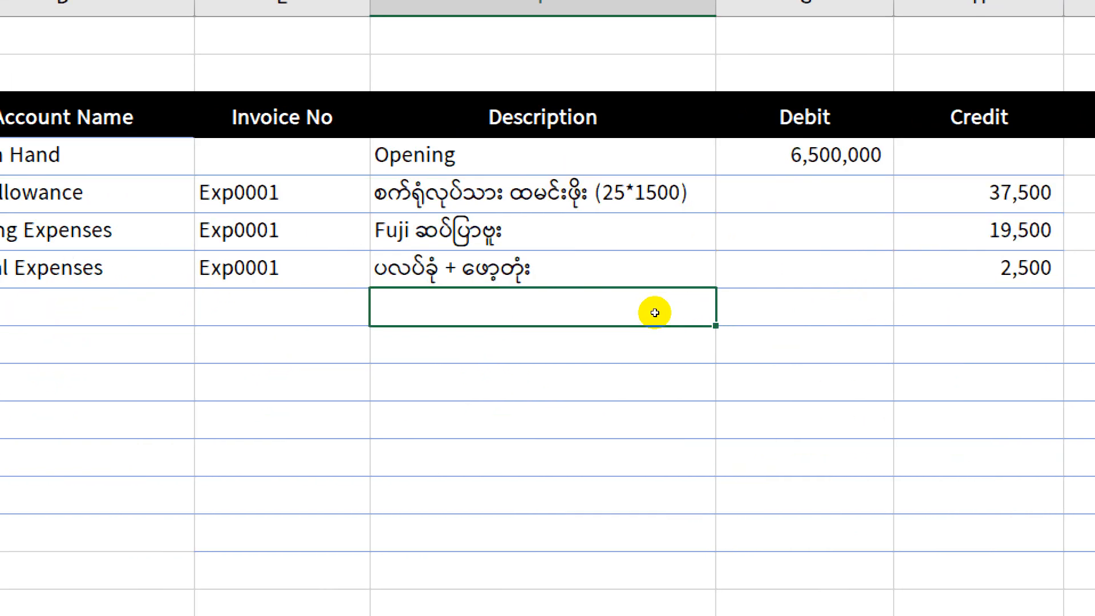
{"action": "type", "text": "-"}
{"action": "key", "text": "ctrl+shift+m"}
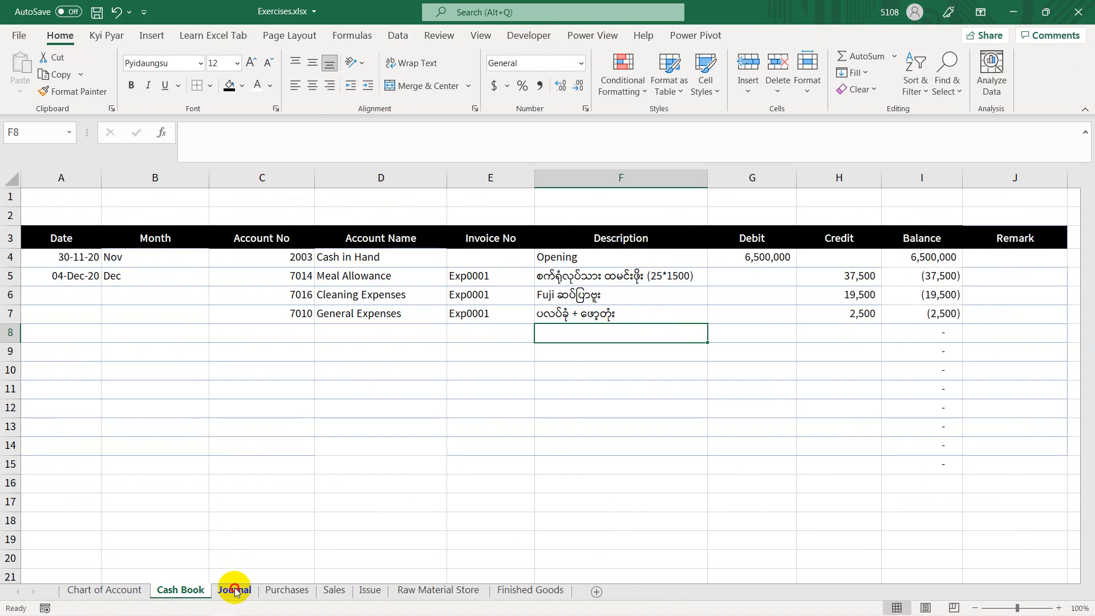
Step: Start a new entry in the Journal sheet by entering the date 04-12-20 in cell A26
{"action": "left_click", "coordinate": [233, 590]}
{"action": "left_click", "coordinate": [92, 509]}
{"action": "type", "text": "4-12-2020"}
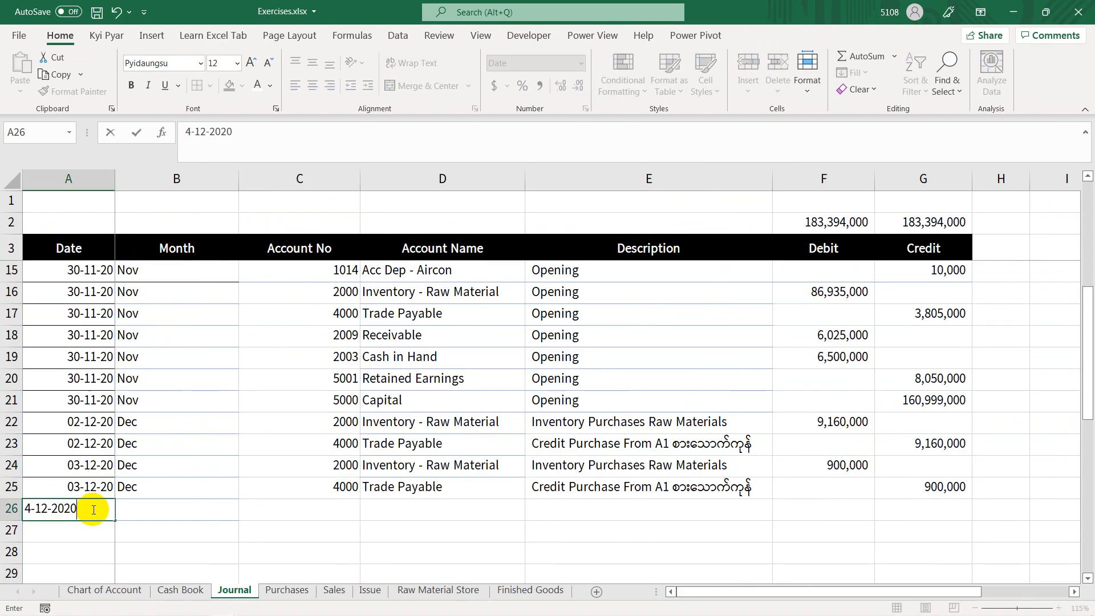
{"action": "key", "text": "Tab"}
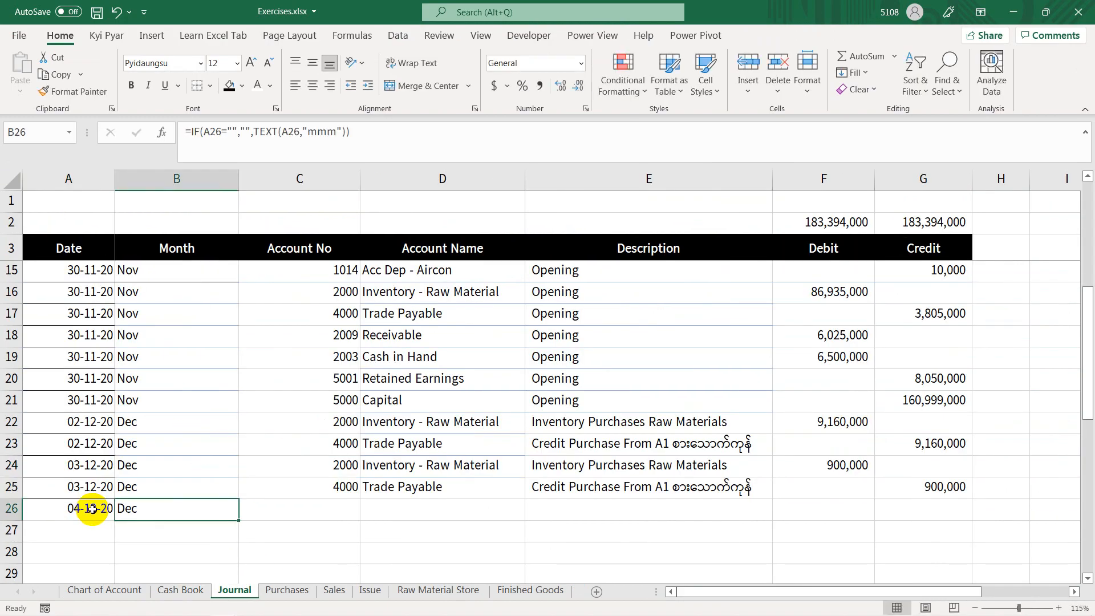
Step: Check the meal allowance code in the Chart of Account and Cash Book sheets and enter account number 7014 in Journal cell C26
{"action": "scroll", "coordinate": [171, 499], "scroll_direction": "down", "scroll_amount": 1, "text": "ctrl"}
{"action": "left_click", "coordinate": [284, 470]}
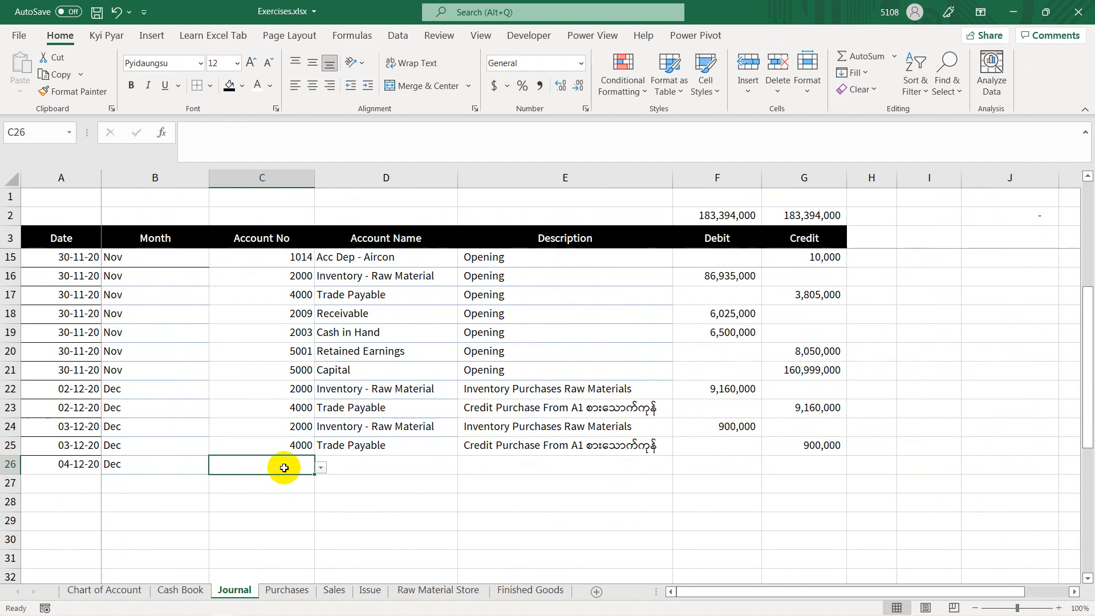
{"action": "scroll", "coordinate": [284, 469], "scroll_direction": "up", "scroll_amount": 1, "text": "ctrl"}
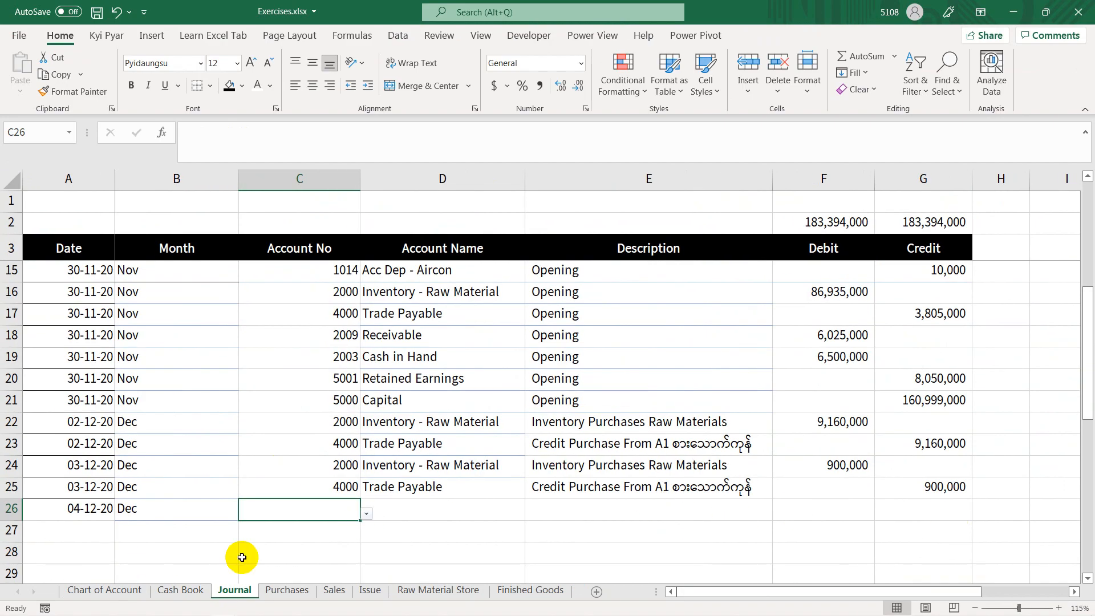
{"action": "left_click", "coordinate": [124, 590]}
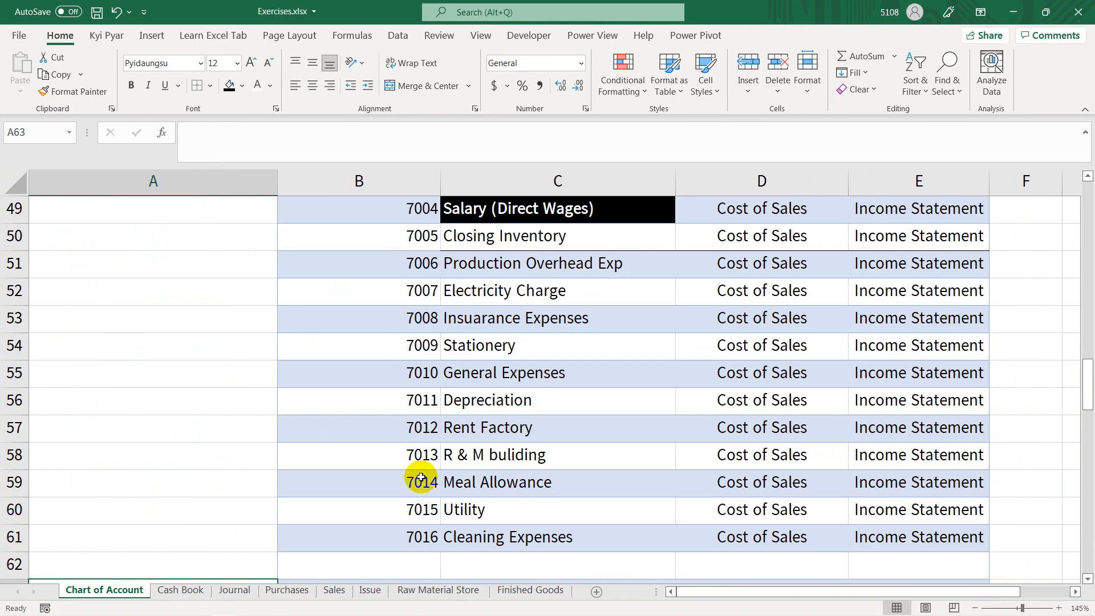
{"action": "left_click", "coordinate": [177, 591]}
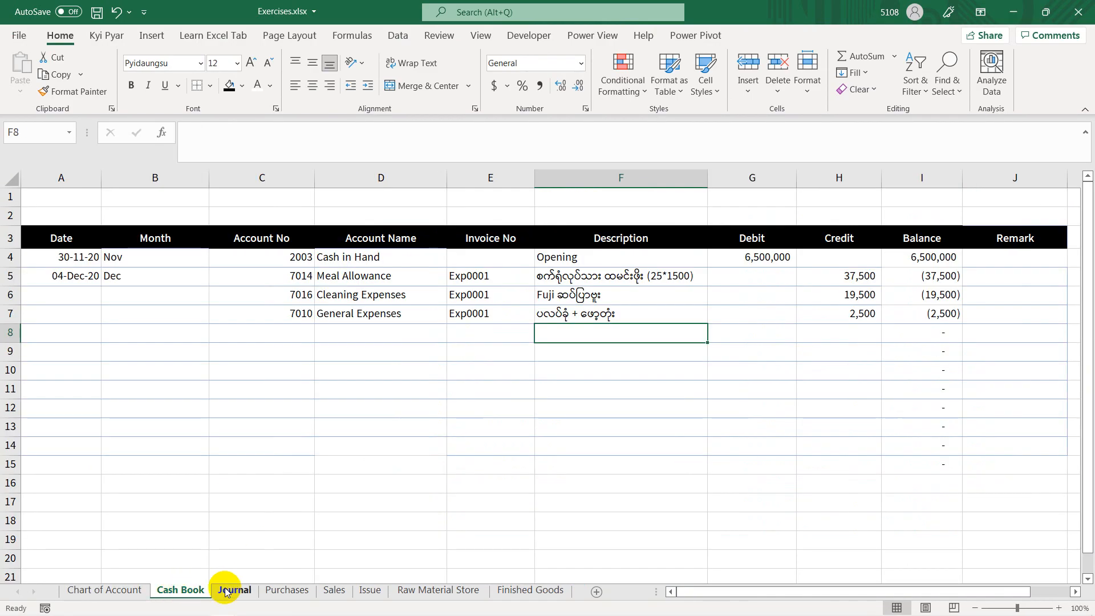
{"action": "left_click", "coordinate": [234, 591]}
{"action": "type", "text": "7"}
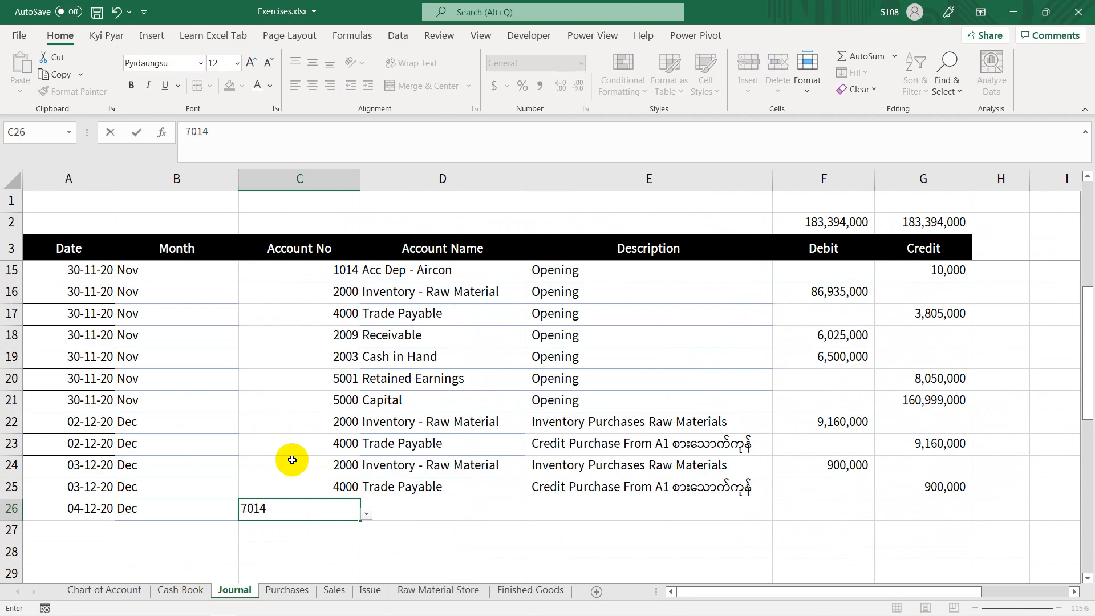
{"action": "type", "text": "014"}
{"action": "key", "text": "Tab"}
{"action": "key", "text": "ctrl+d"}
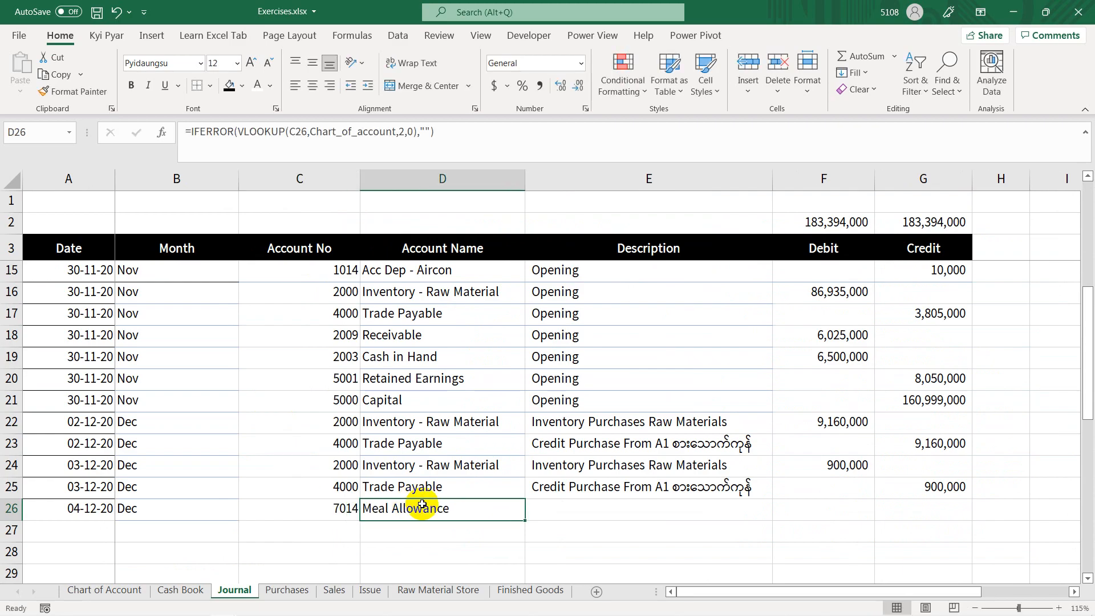
Step: Copy the meal allowance description from Cash Book cell F5 into the Description cell E26 of the Journal sheet
{"action": "left_click", "coordinate": [583, 507]}
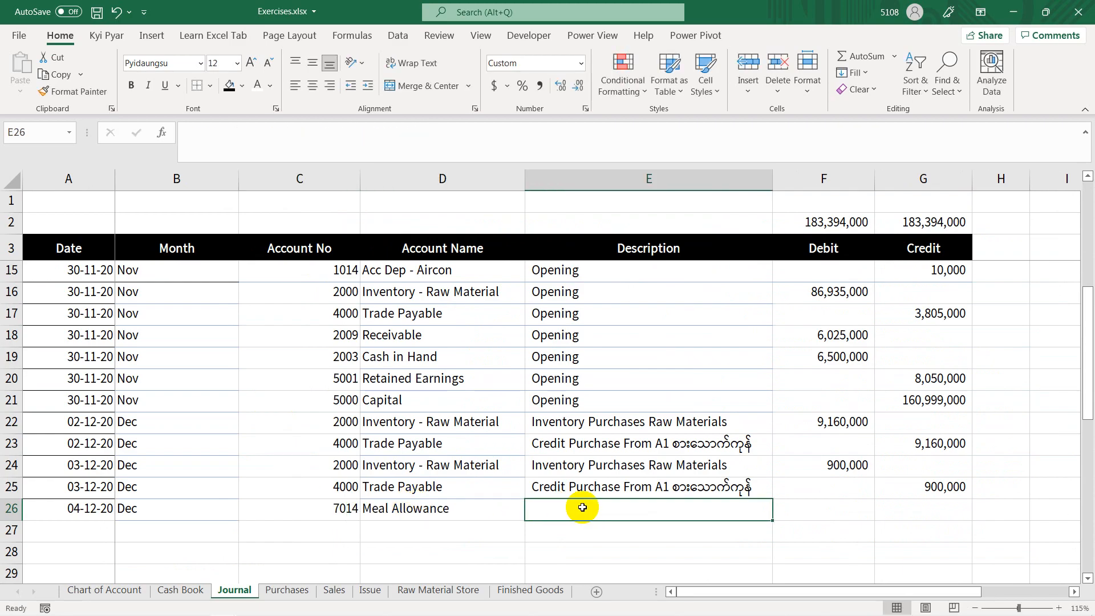
{"action": "left_click", "coordinate": [177, 591]}
{"action": "left_click_drag", "start_coordinate": [596, 273], "coordinate": [603, 316]}
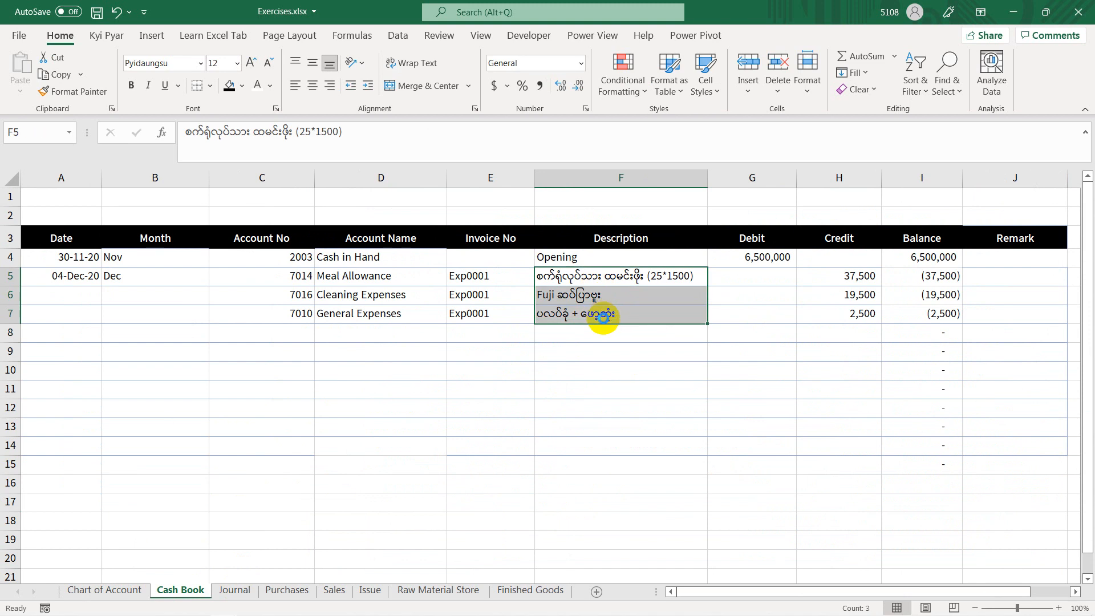
{"action": "key", "text": "ctrl+c"}
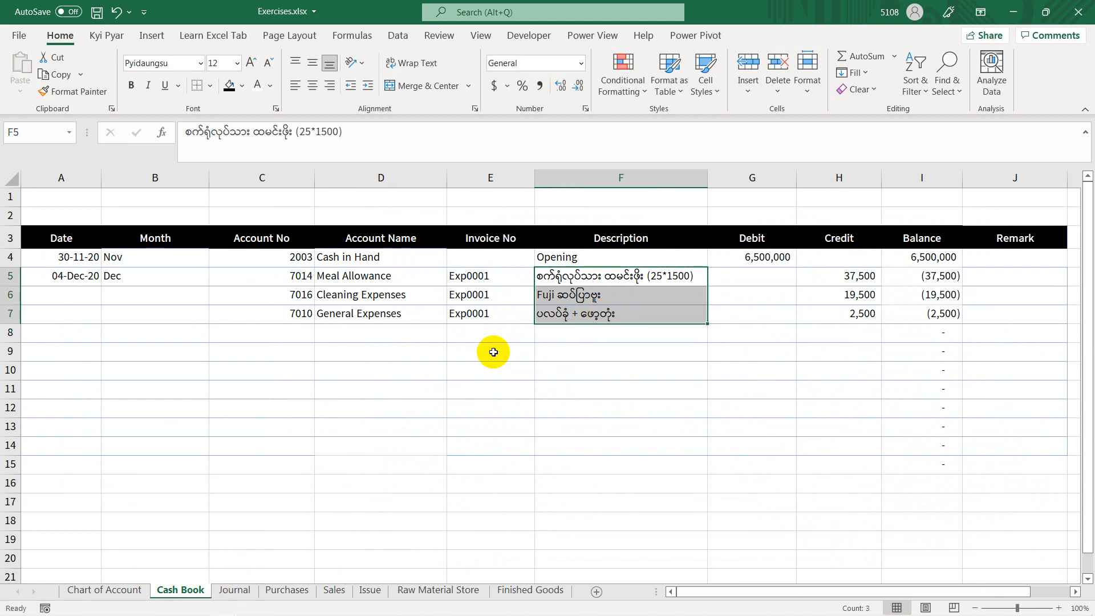
{"action": "left_click", "coordinate": [545, 278]}
{"action": "key", "text": "ctrl+c"}
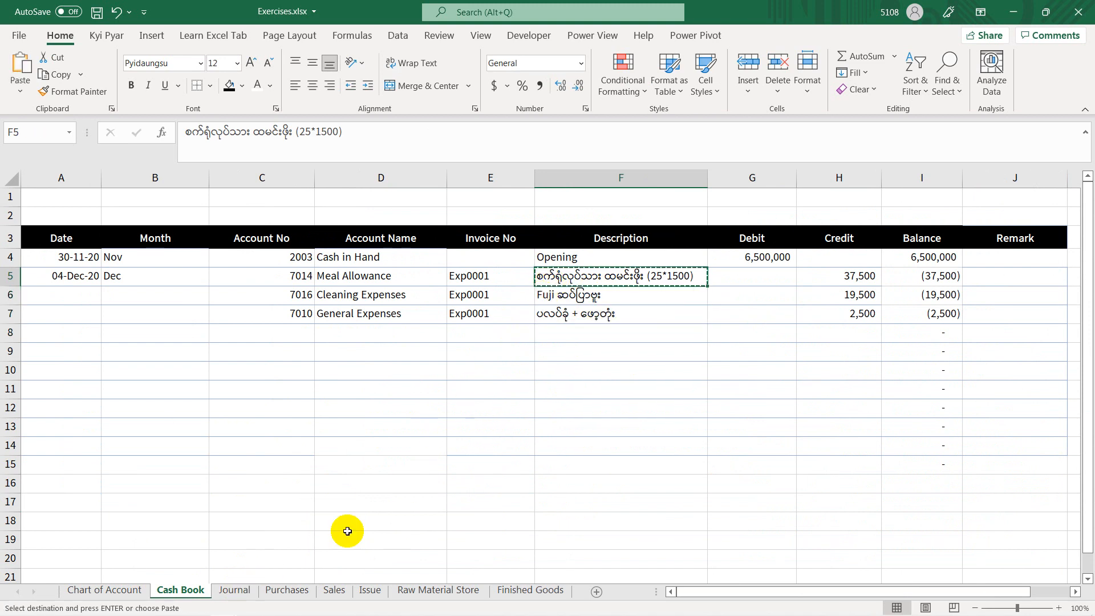
{"action": "left_click", "coordinate": [235, 590]}
{"action": "key", "text": "ctrl+v"}
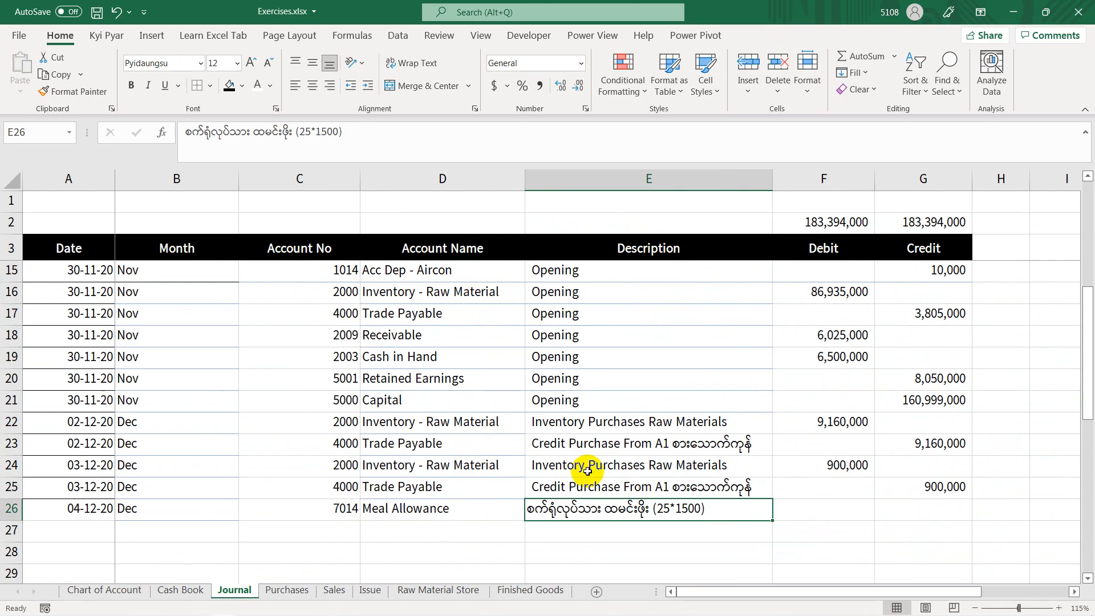
{"action": "left_click", "coordinate": [792, 508]}
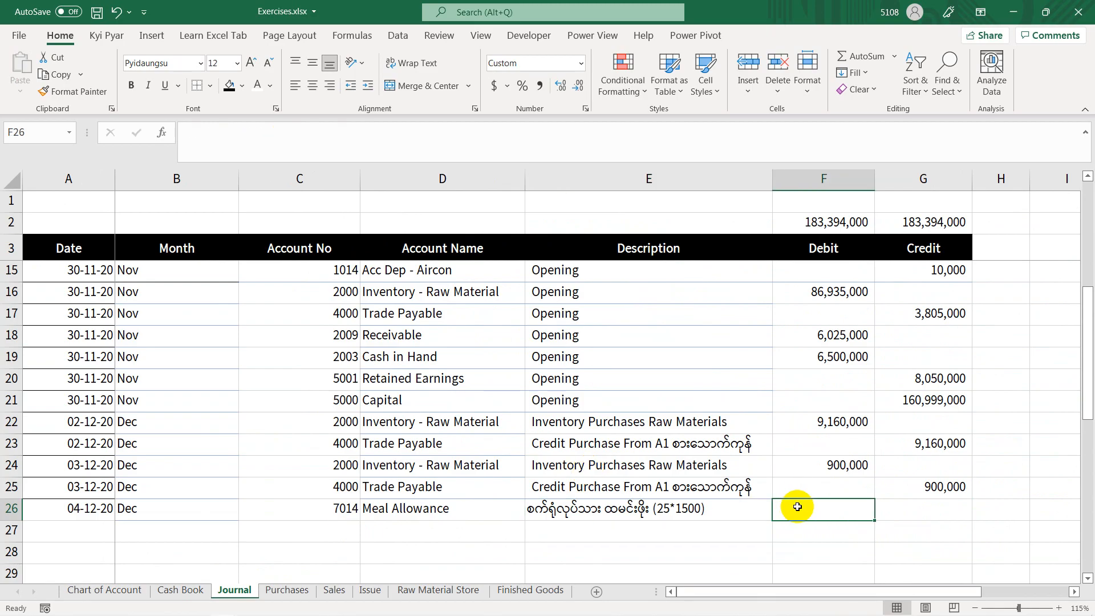
Step: Check the meal allowance amount in the Cash Book and enter 37500 as the debit in Journal cell F26
{"action": "left_click", "coordinate": [165, 590]}
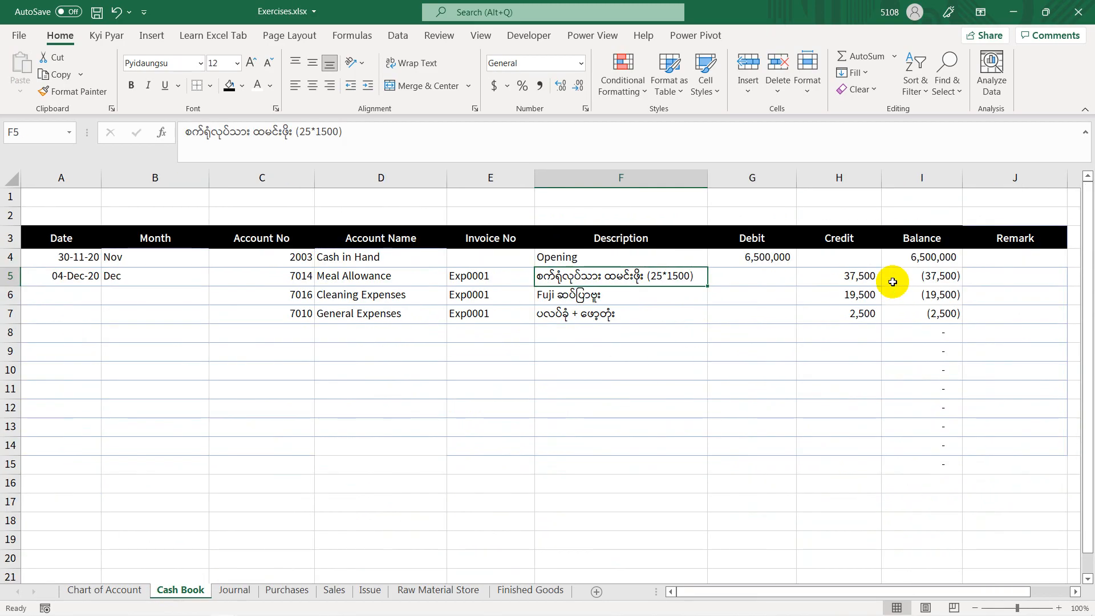
{"action": "left_click", "coordinate": [235, 593]}
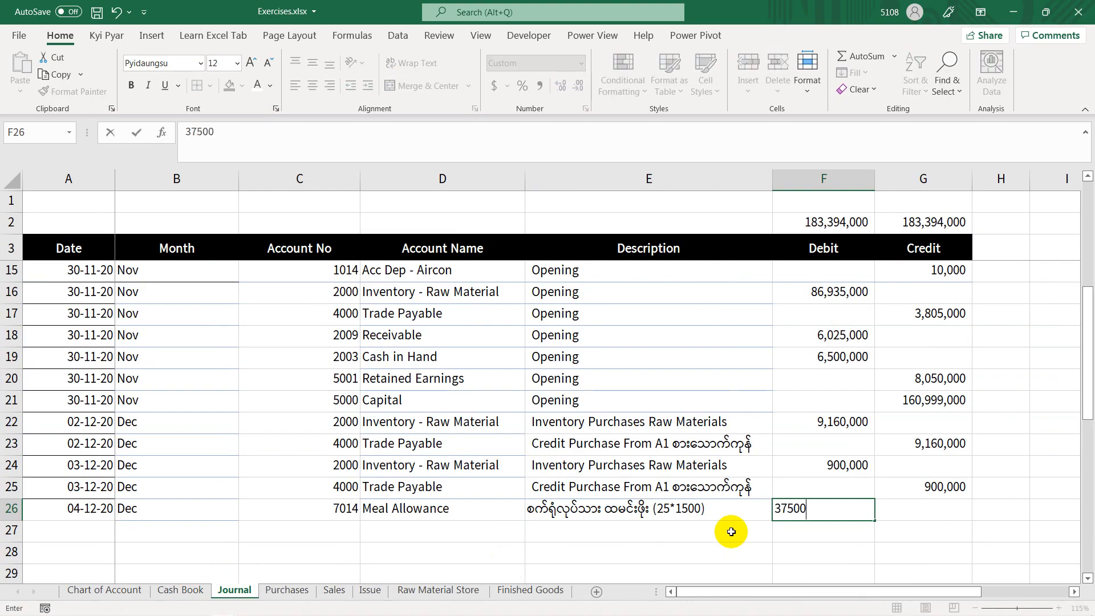
{"action": "key", "text": "Return"}
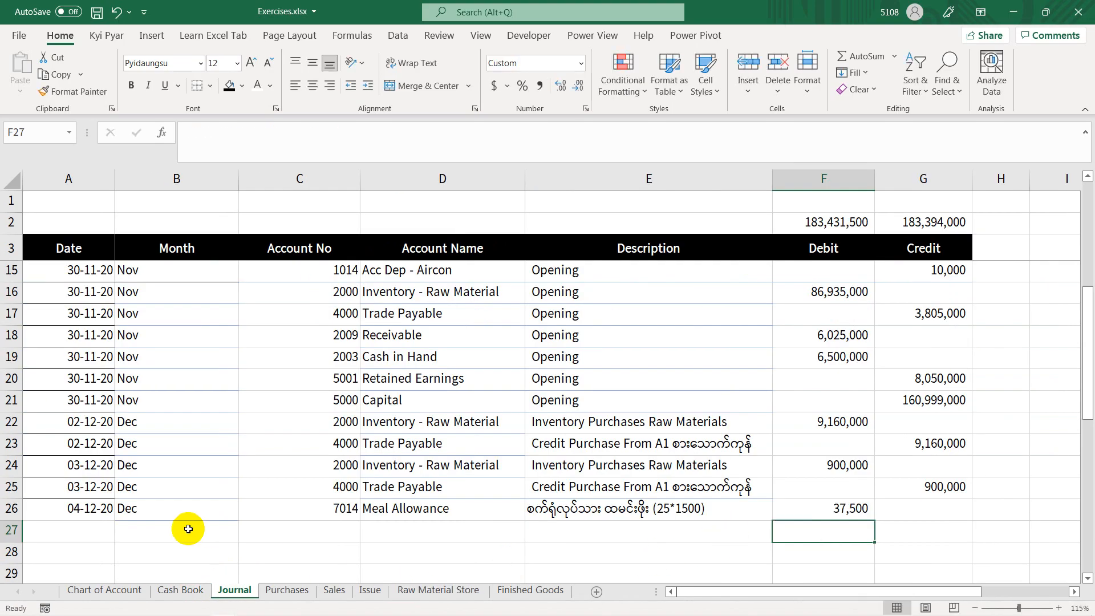
Step: Fill row 27 with the date 04-12-20 and the month from the row above, and enter account number 2003 in C27
{"action": "left_click", "coordinate": [101, 527]}
{"action": "key", "text": "Tab"}
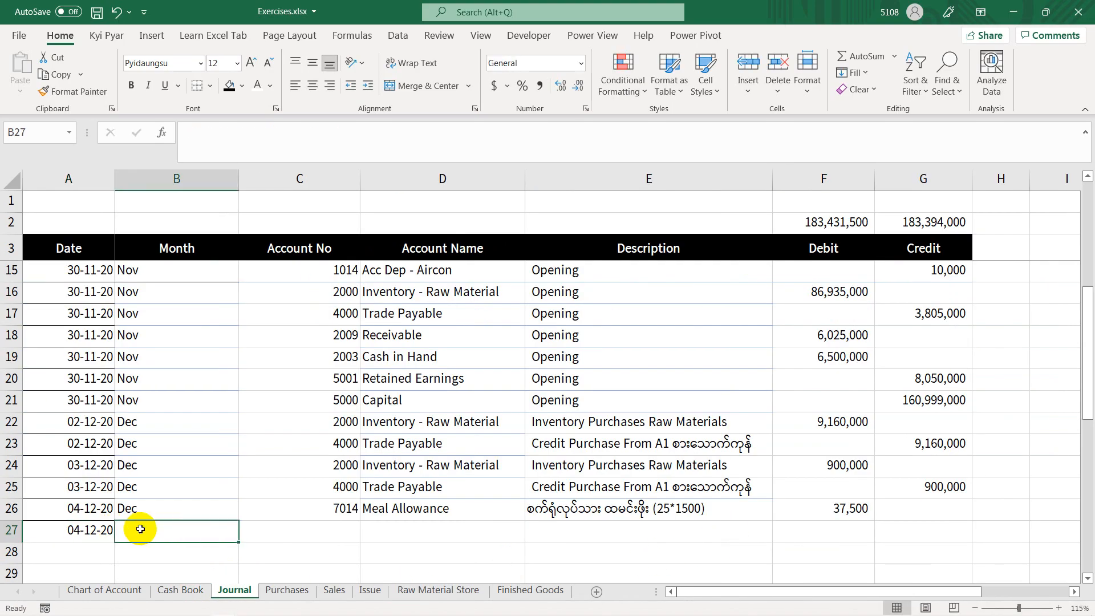
{"action": "key", "text": "ctrl+d"}
{"action": "key", "text": "Tab"}
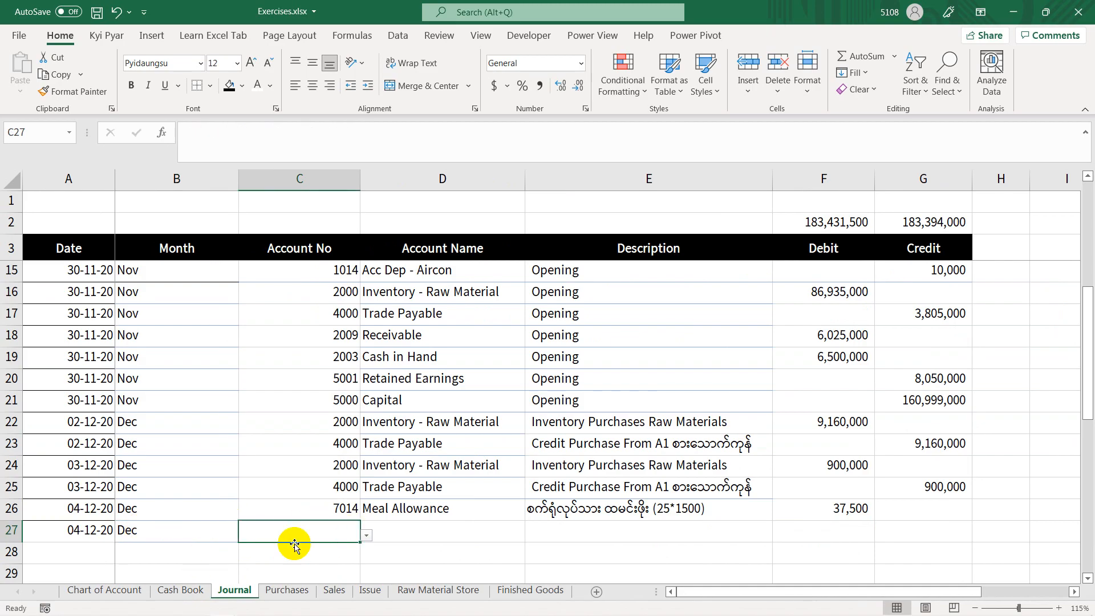
{"action": "type", "text": "2003"}
{"action": "key", "text": "Tab"}
Step: Repeat the meal allowance description from the row above in E27 and enter 37500 as the cash credit in G27
{"action": "left_click", "coordinate": [583, 524]}
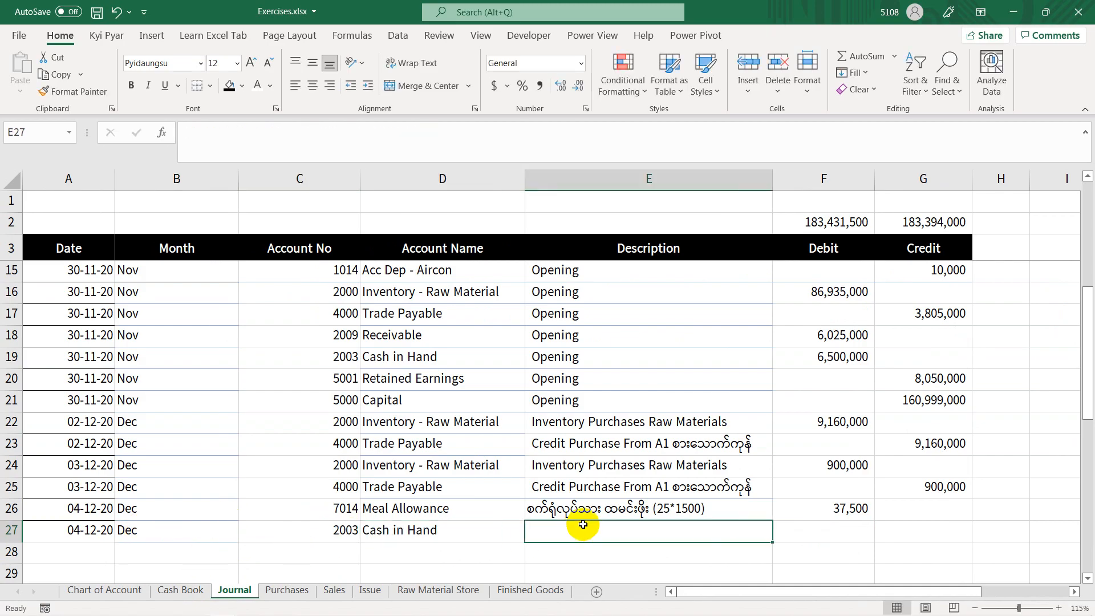
{"action": "key", "text": "ctrl+d"}
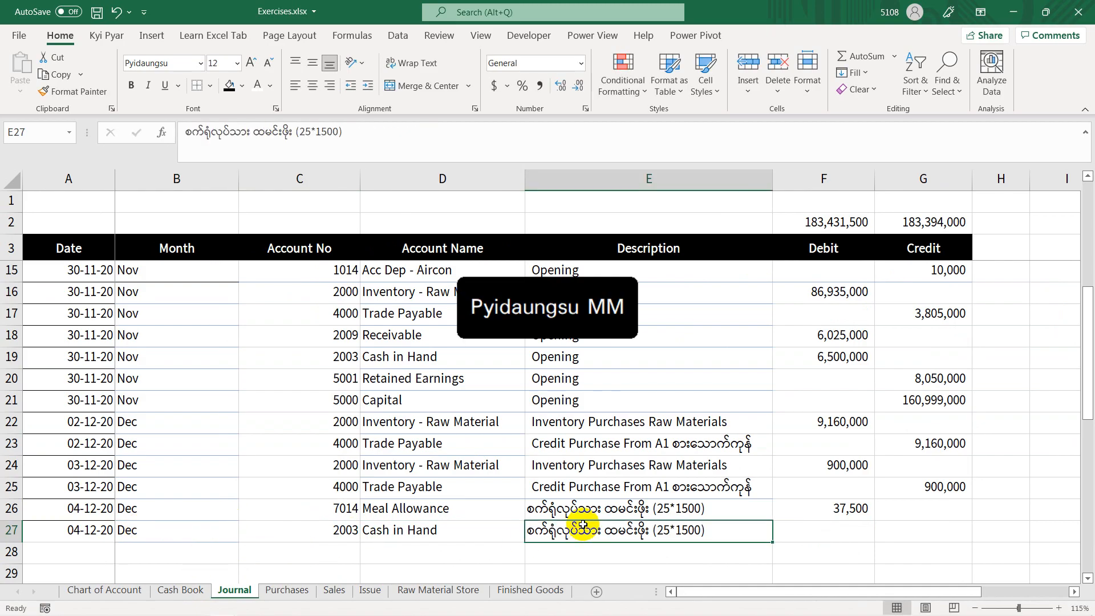
{"action": "key", "text": "Tab"}
{"action": "key", "text": "Tab"}
{"action": "type", "text": "၃၇"}
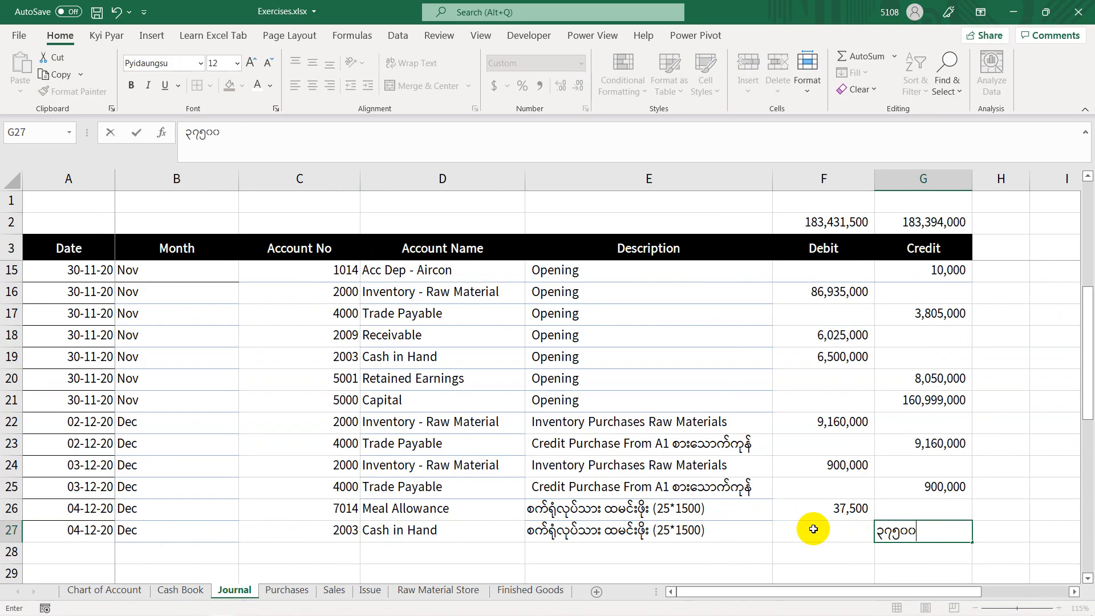
{"action": "key", "text": "Return"}
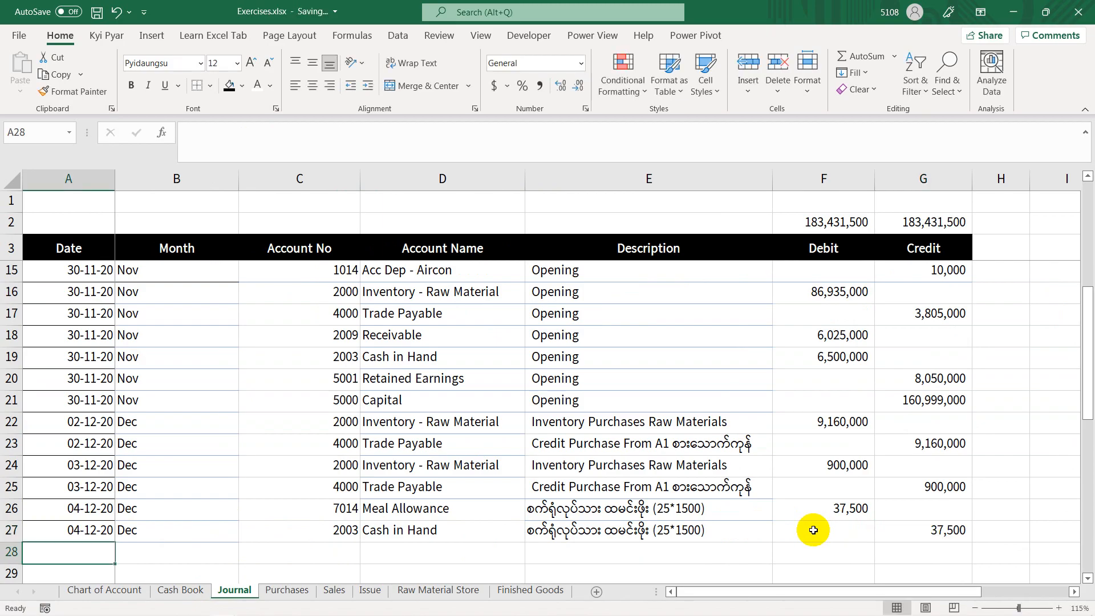
Step: Fill the date 04-12-20 and the month from the row above into Journal cells A28 and B28
{"action": "key", "text": "ctrl+d"}
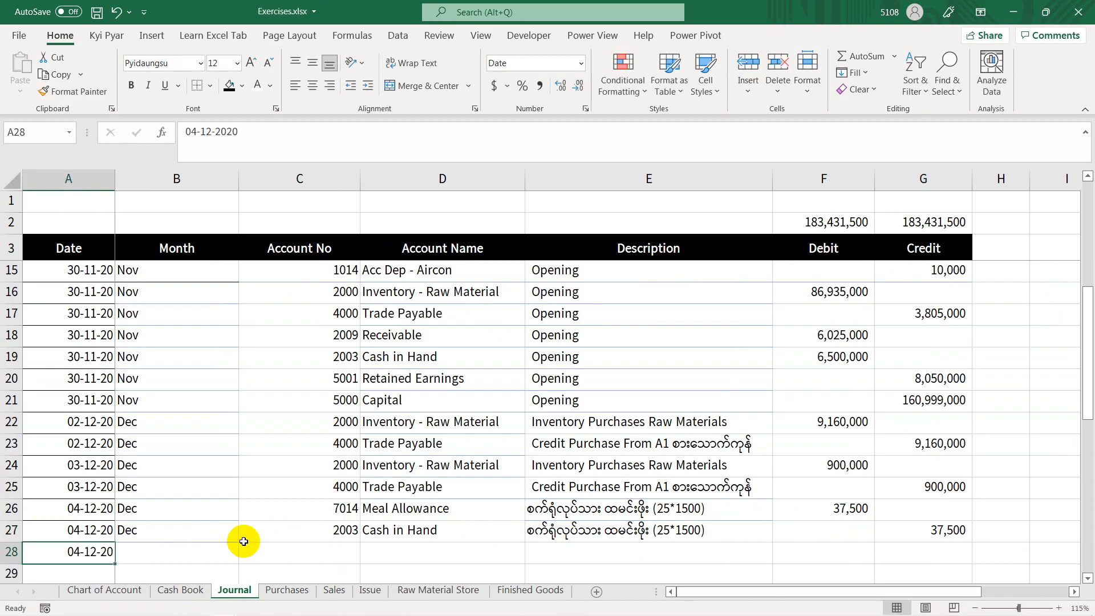
{"action": "key", "text": "Tab"}
{"action": "key", "text": "ctrl+d"}
{"action": "key", "text": "Tab"}
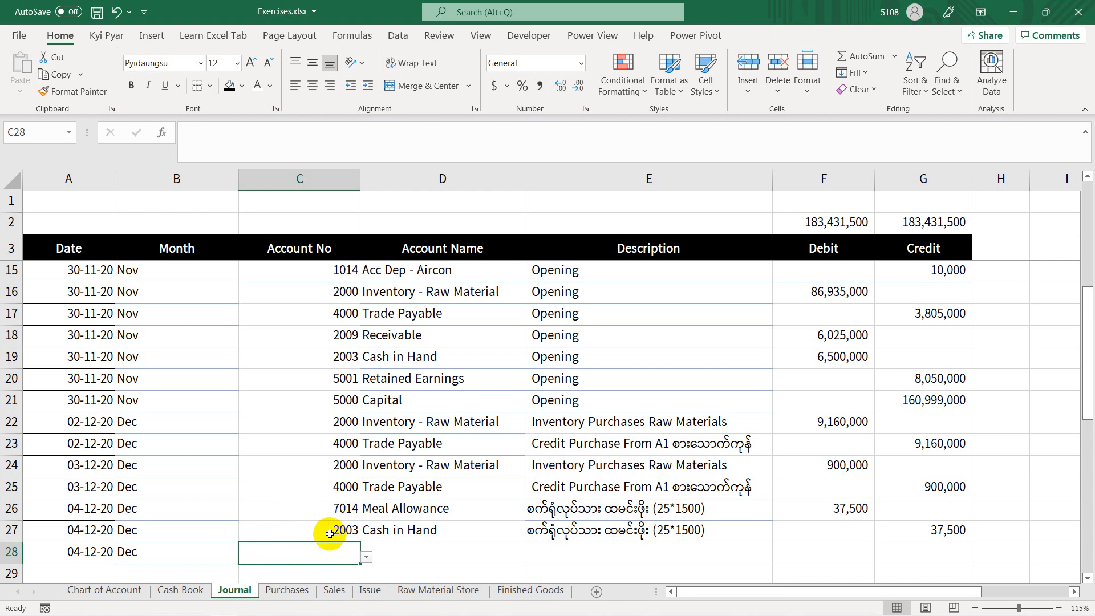
Step: Check the cleaning expenses code in the Cash Book and enter account number 7016 in Journal cell C28
{"action": "left_click", "coordinate": [179, 589]}
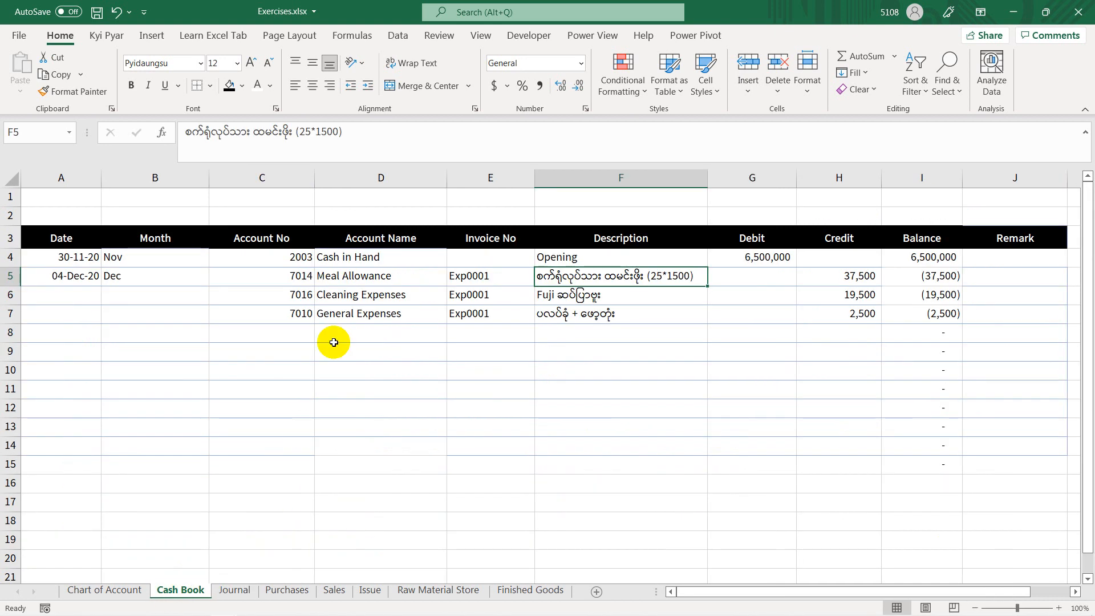
{"action": "left_click", "coordinate": [235, 577]}
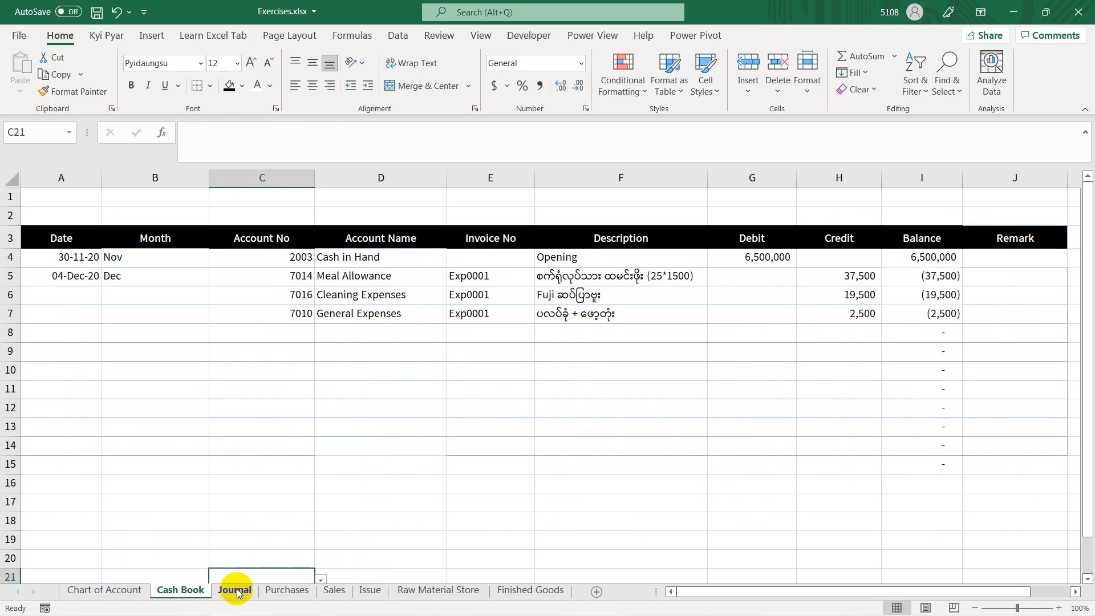
{"action": "left_click", "coordinate": [235, 590]}
{"action": "type", "text": "၇၀၁၆"}
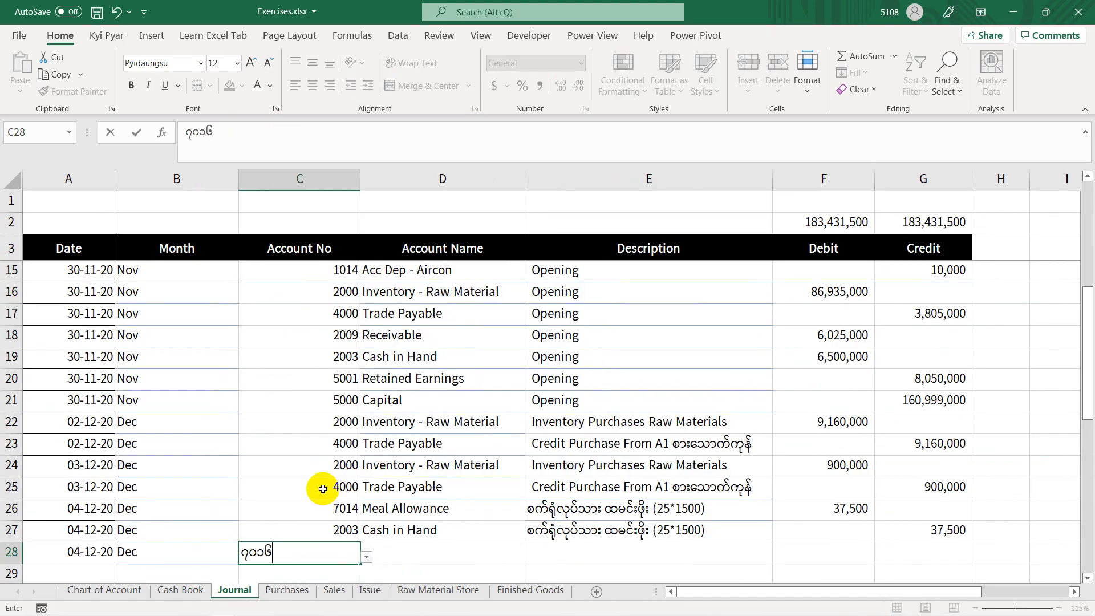
{"action": "key", "text": "Tab"}
Step: Copy the cleaning expenses description from Cash Book cell F6 into Journal cell E28
{"action": "left_click", "coordinate": [546, 553]}
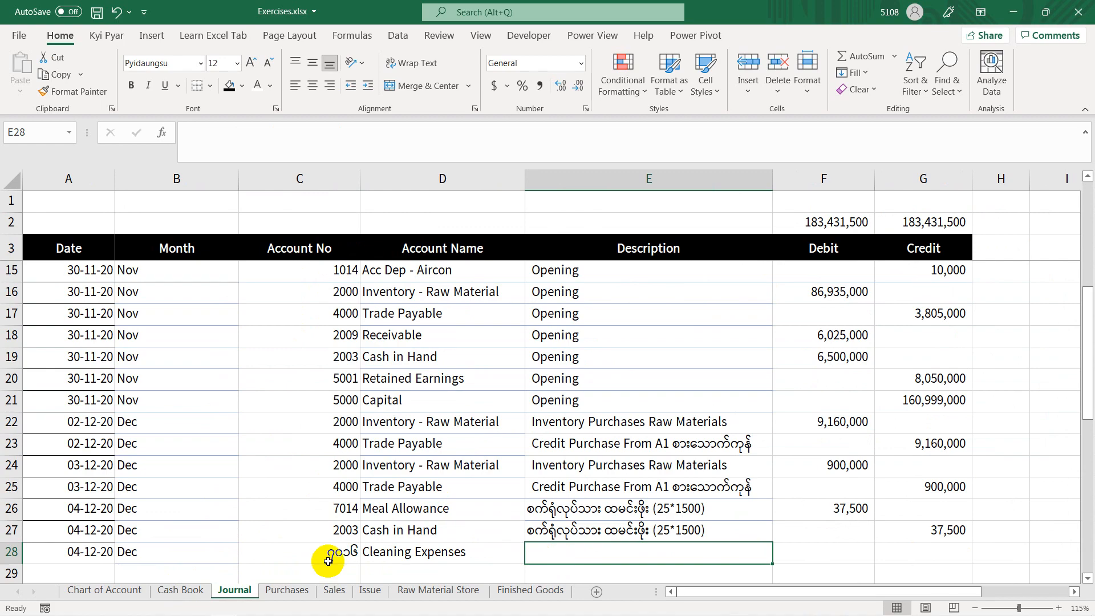
{"action": "left_click", "coordinate": [181, 591]}
{"action": "left_click", "coordinate": [560, 294]}
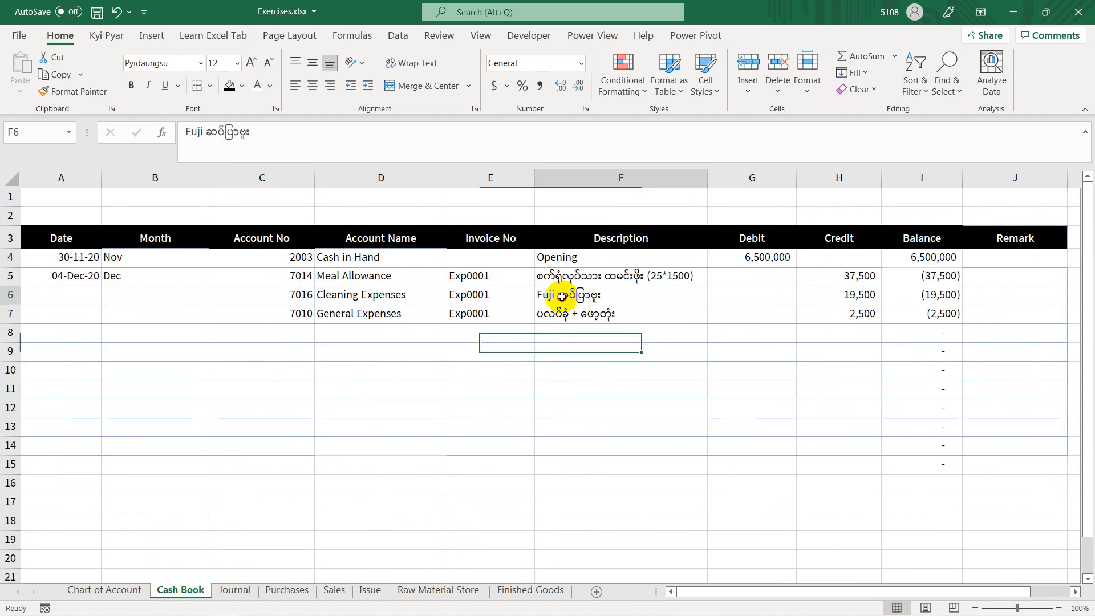
{"action": "key", "text": "ctrl+c"}
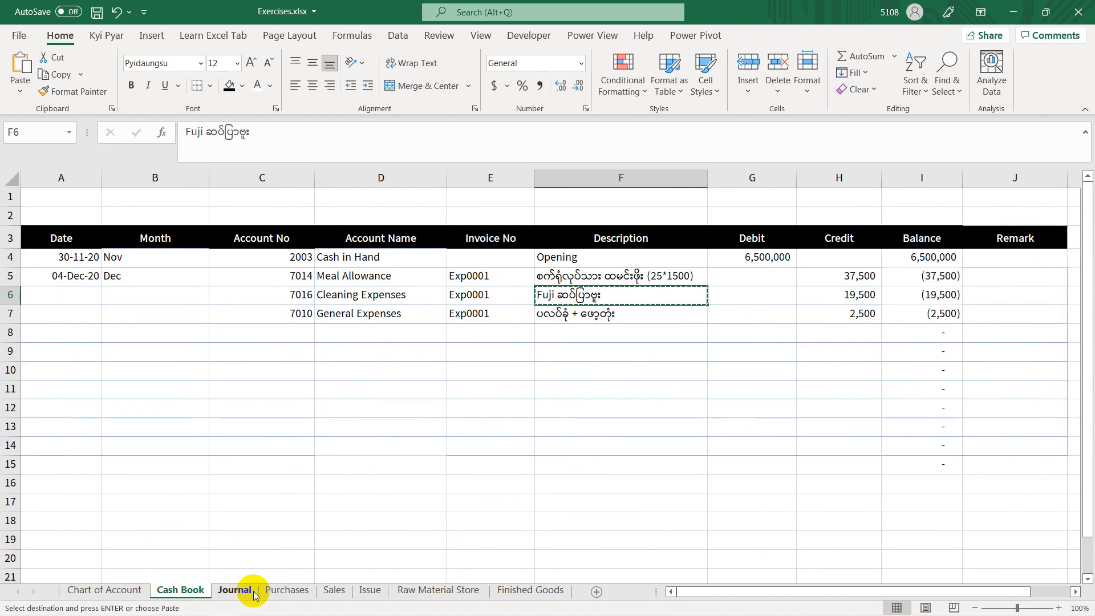
{"action": "left_click", "coordinate": [235, 590]}
{"action": "key", "text": "ctrl+v"}
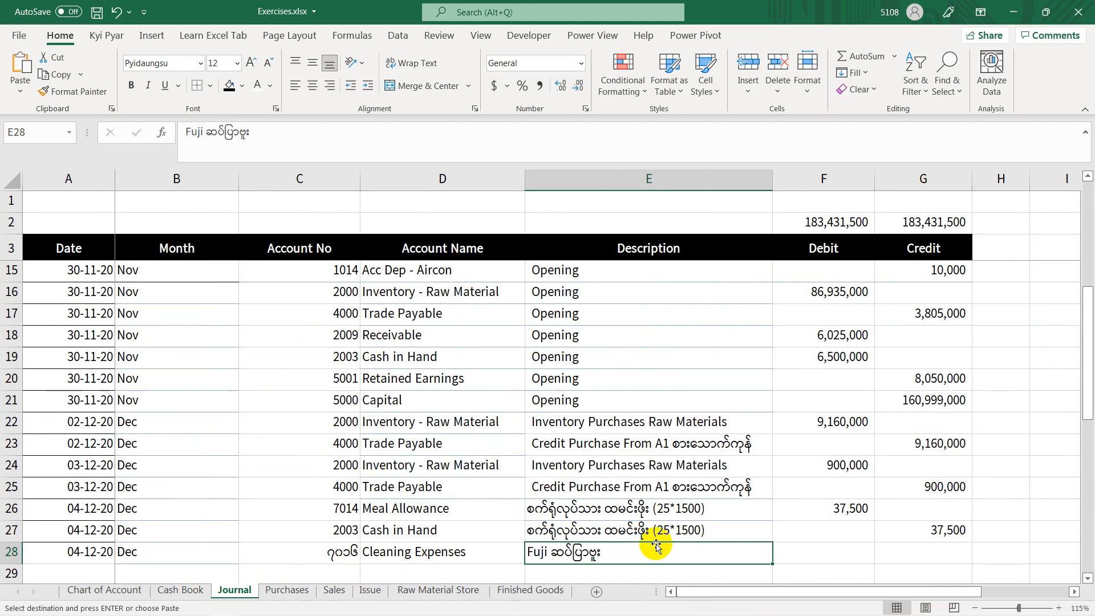
Step: Check the cleaning expenses amount in the Cash Book and enter 19500 as the debit in Journal cell F28
{"action": "left_click", "coordinate": [833, 550]}
{"action": "left_click", "coordinate": [177, 590]}
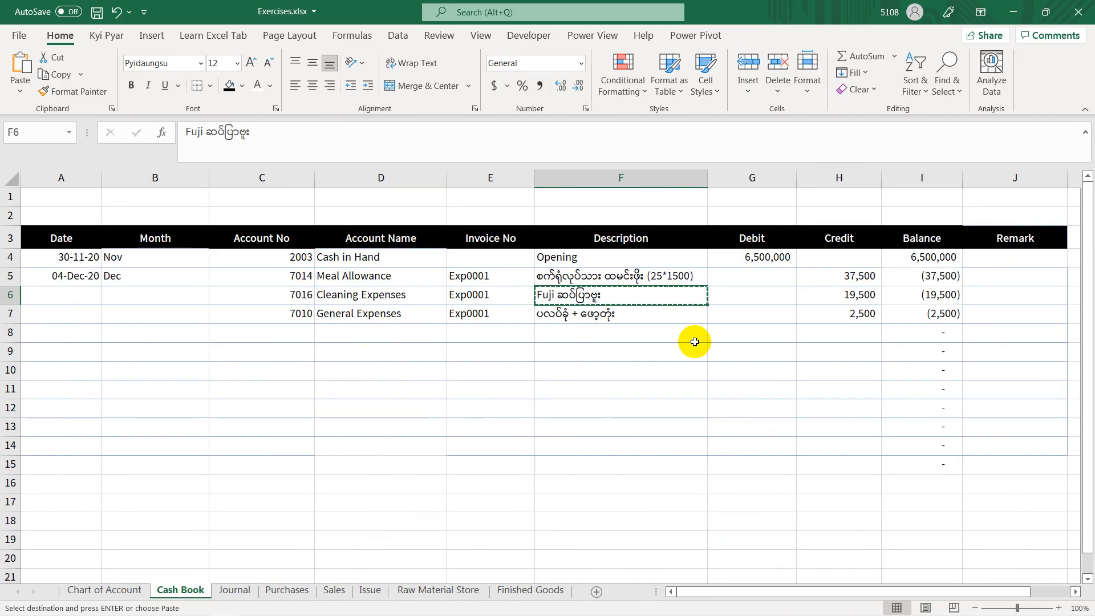
{"action": "left_click", "coordinate": [234, 590]}
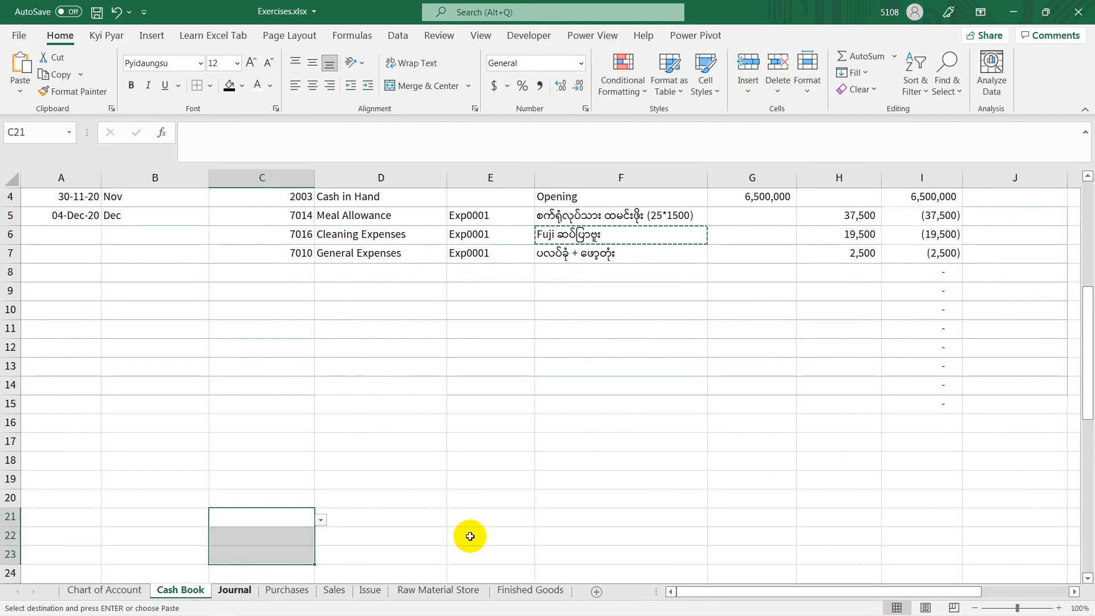
{"action": "type", "text": "၁၉၅၀"}
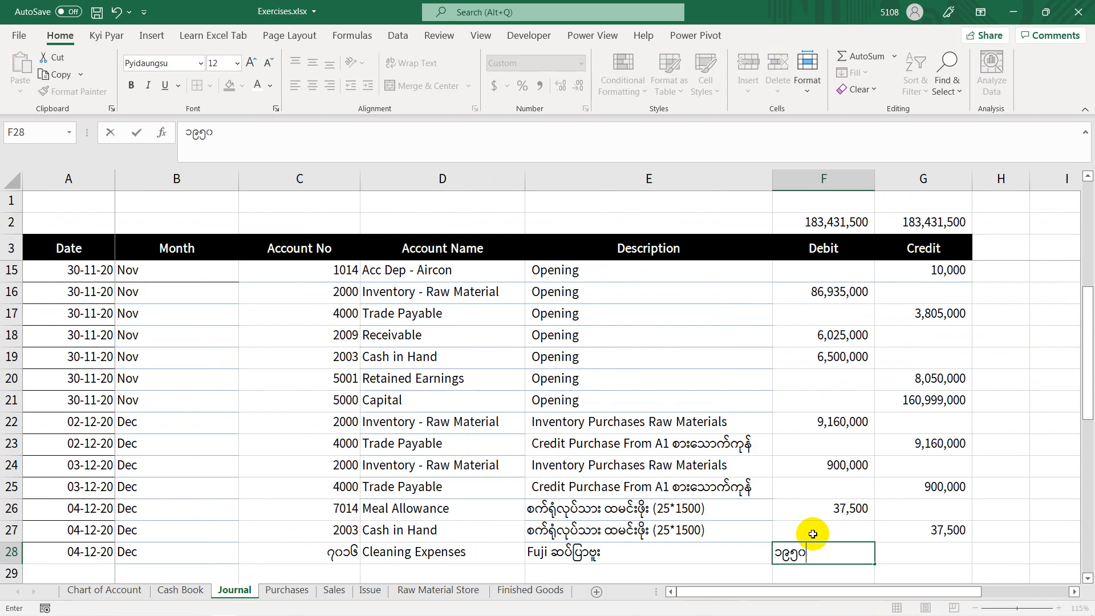
{"action": "type", "text": "၀"}
{"action": "key", "text": "Return"}
Step: Enter the formula =F28 in the Credit cell G29
{"action": "left_click", "coordinate": [906, 550]}
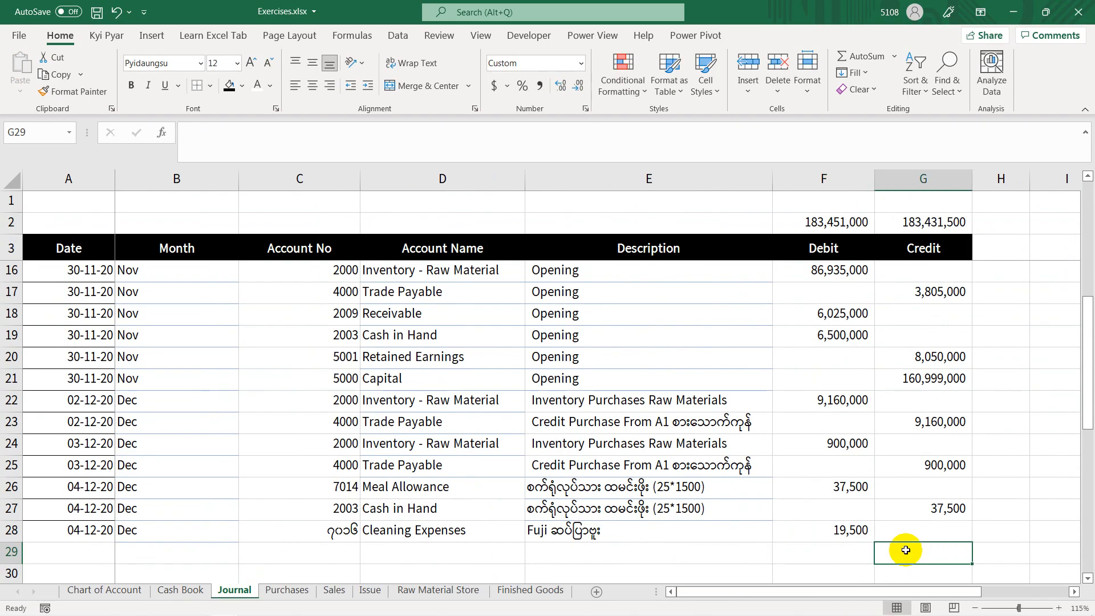
{"action": "type", "text": "="}
{"action": "left_click", "coordinate": [824, 528]}
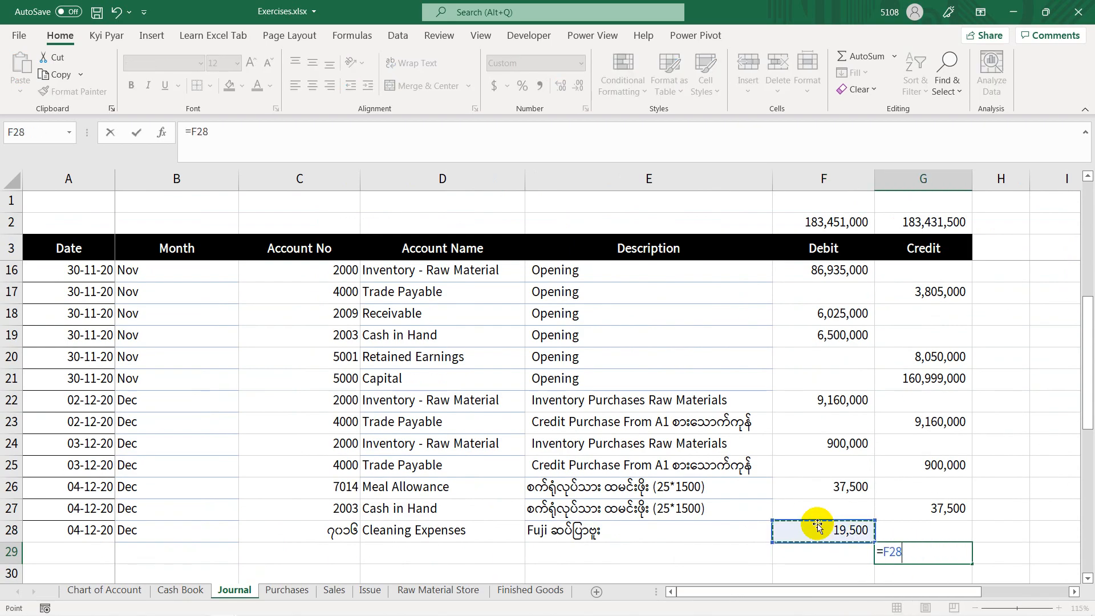
{"action": "key", "text": "Return"}
Step: Enter account number 2003 for cash in hand in cell C29
{"action": "left_click", "coordinate": [324, 527]}
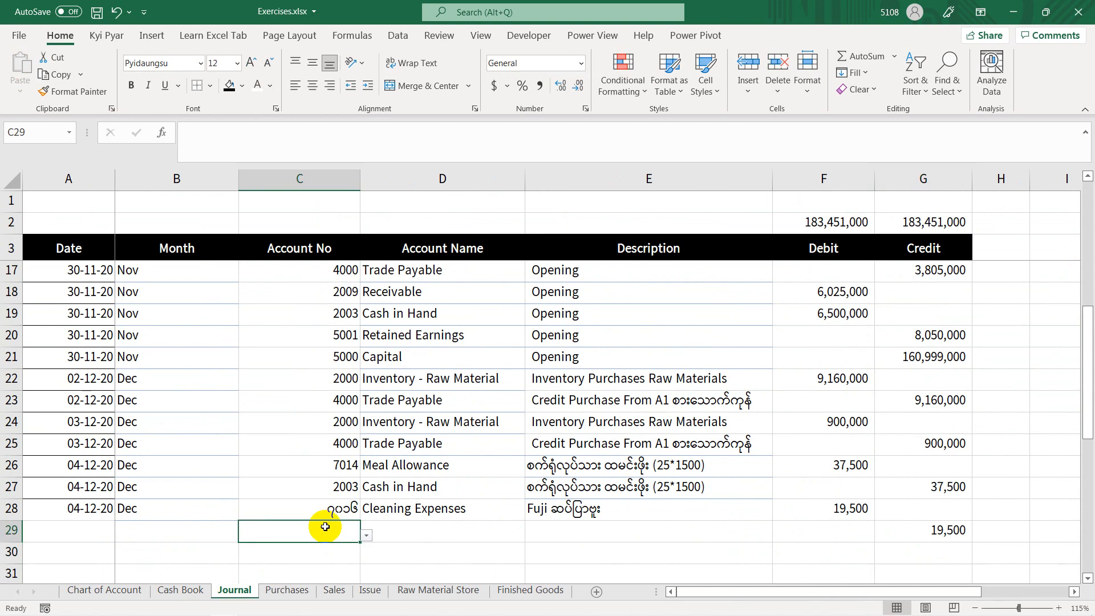
{"action": "type", "text": "၂၀၀၃"}
{"action": "key", "text": "Return"}
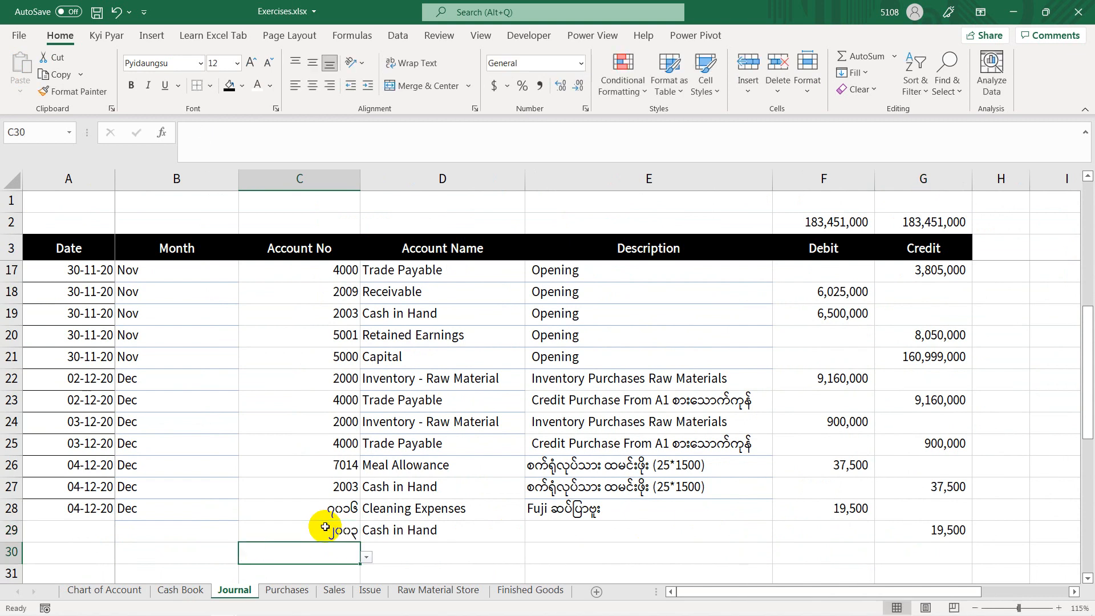
Step: Fill the description, date and month of row 29 from the row above
{"action": "left_click", "coordinate": [566, 528]}
{"action": "key", "text": "ctrl+d"}
{"action": "left_click", "coordinate": [86, 528]}
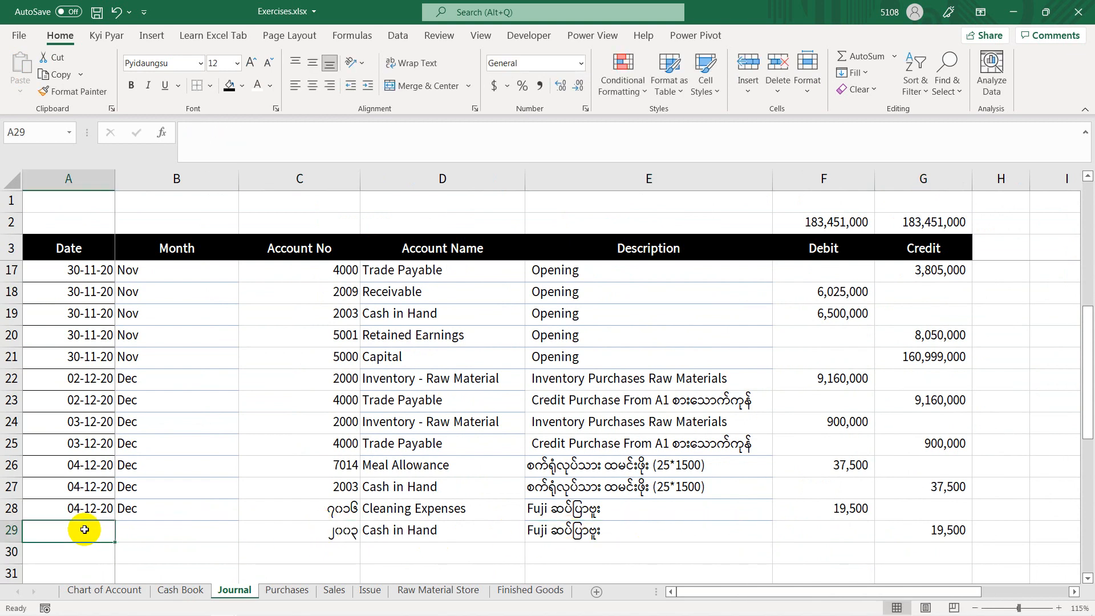
{"action": "key", "text": "ctrl+d"}
{"action": "left_click", "coordinate": [127, 532]}
Step: Fill the date 04-12-20 and the month from the row above into Journal cells A30 and B30
{"action": "left_click", "coordinate": [104, 545]}
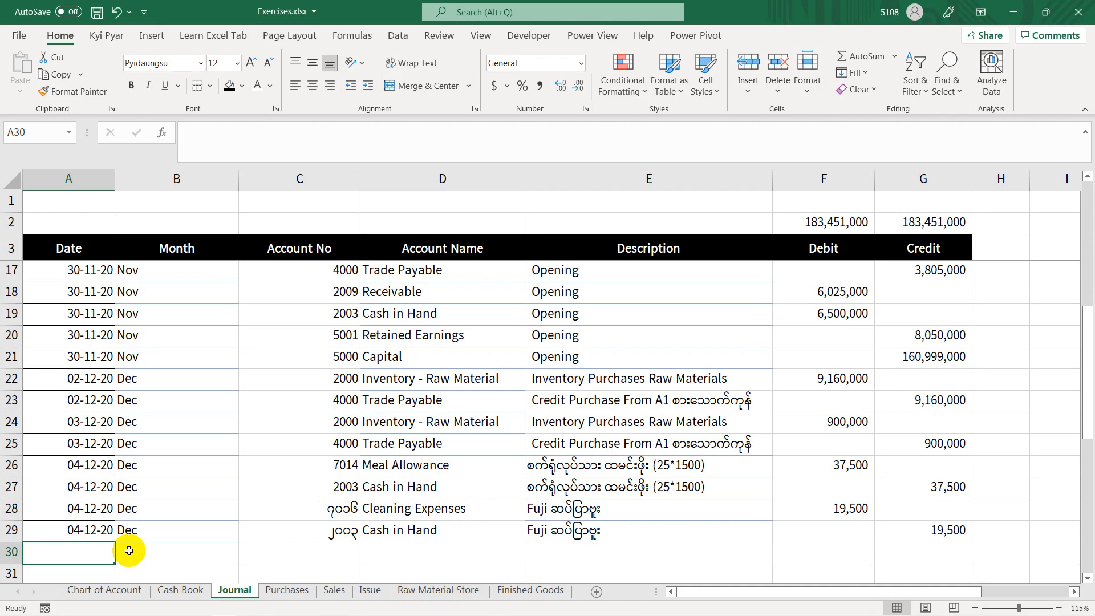
{"action": "key", "text": "ctrl+d"}
{"action": "key", "text": "Tab"}
{"action": "key", "text": "ctrl+d"}
{"action": "key", "text": "Tab"}
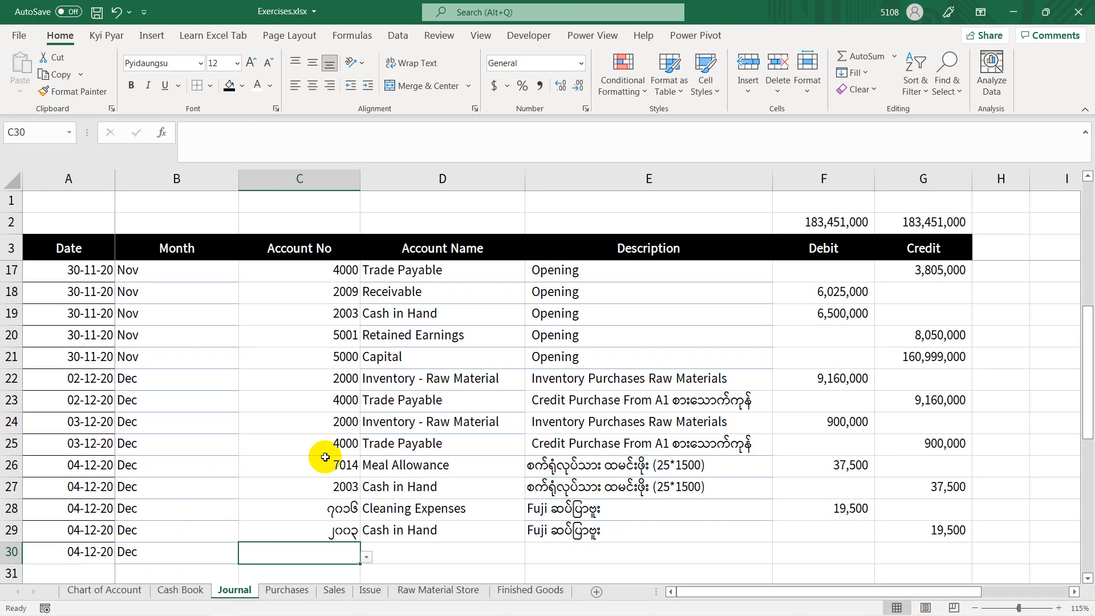
Step: Copy the formatting of account number cell C25 onto cells C28 to C39 with Format Painter
{"action": "left_click", "coordinate": [324, 448]}
{"action": "left_click", "coordinate": [74, 91]}
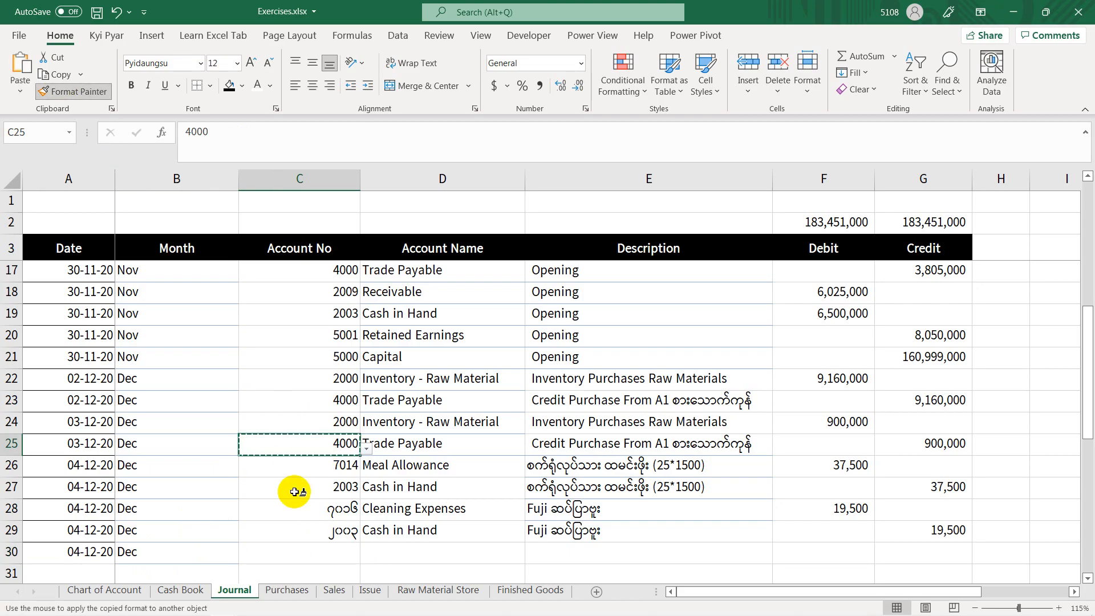
{"action": "mouse_move", "coordinate": [296, 508]}
{"action": "left_mouse_down"}
{"action": "mouse_move", "coordinate": [320, 599]}
{"action": "mouse_move", "coordinate": [323, 552]}
{"action": "left_mouse_up"}
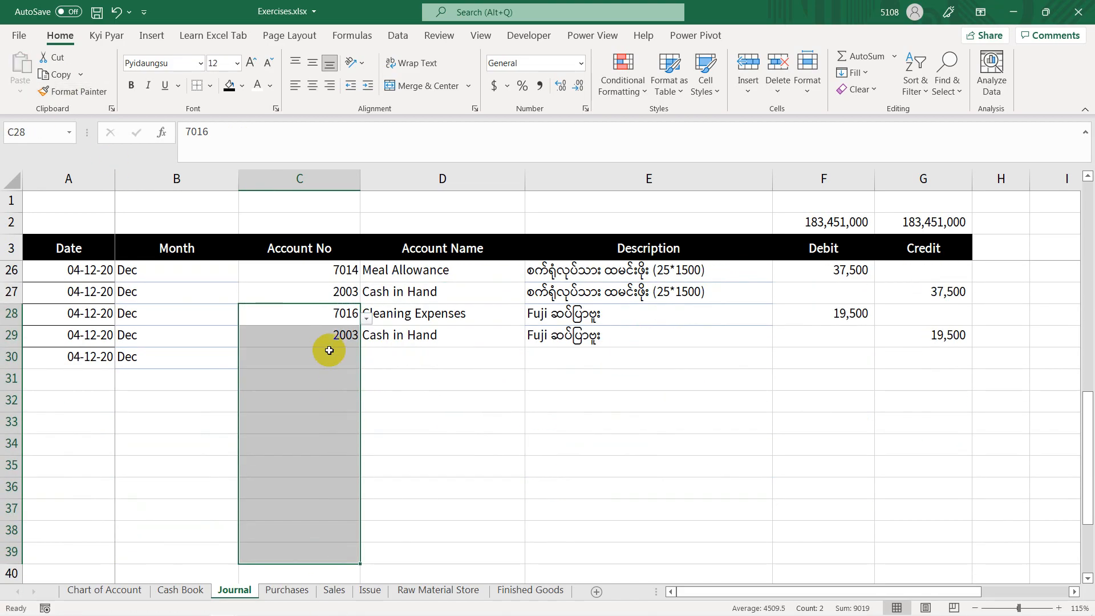
Step: Check the general expenses code in the Cash Book, enter account number 7010 in Journal cell C30 and select the Description cell E30
{"action": "left_click", "coordinate": [330, 354]}
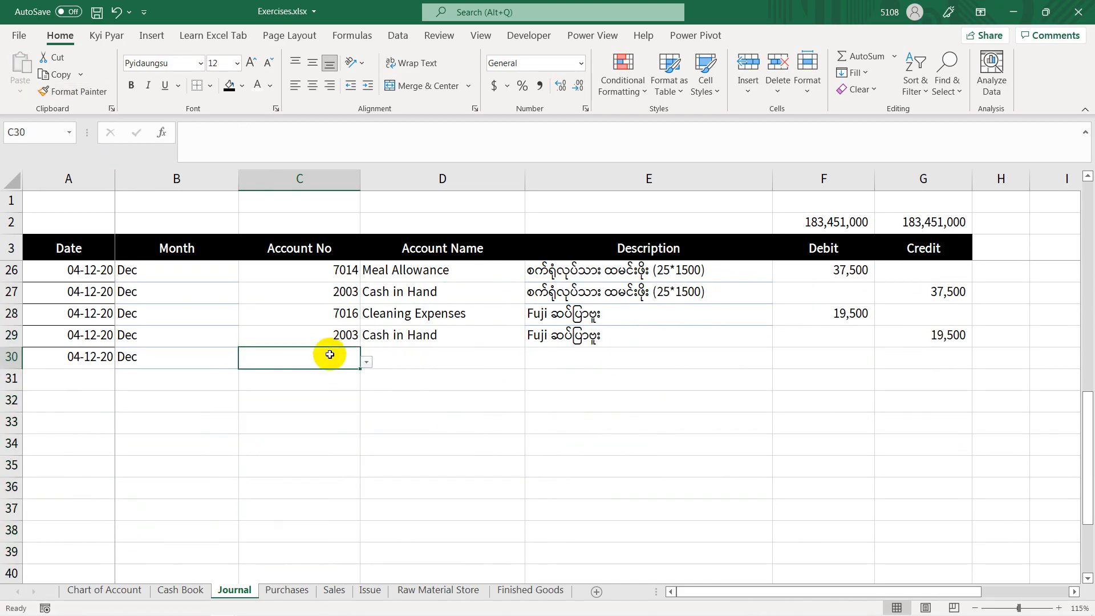
{"action": "left_click", "coordinate": [187, 590]}
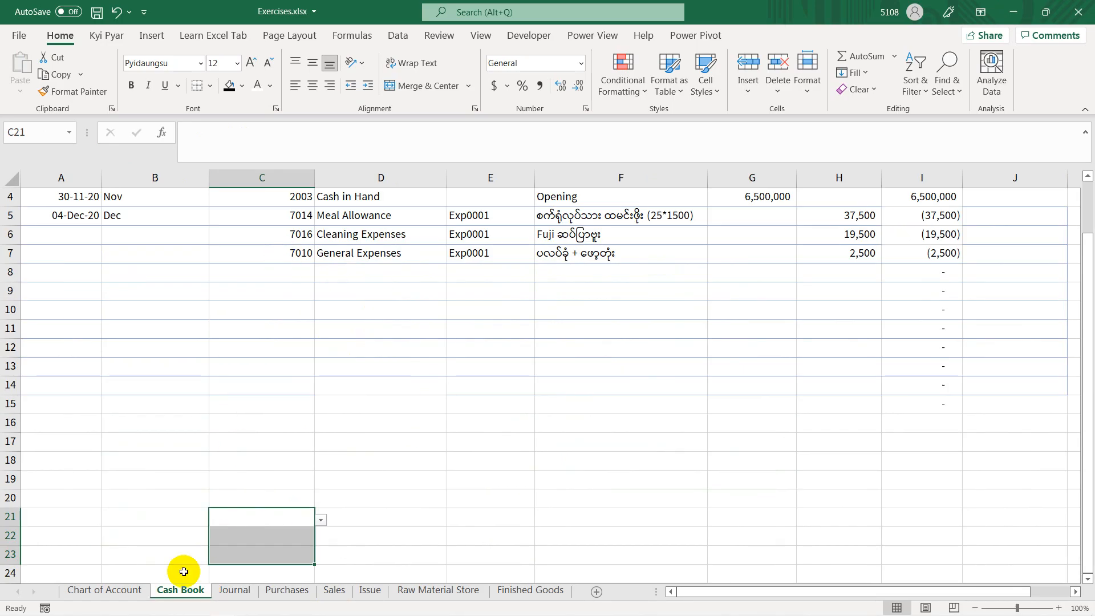
{"action": "left_click", "coordinate": [233, 591]}
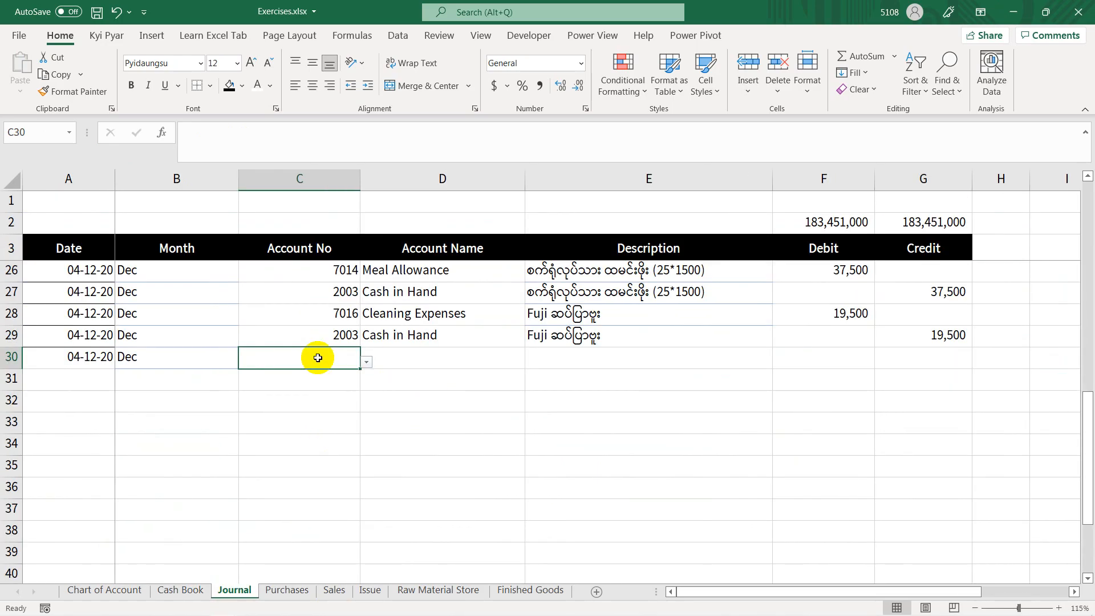
{"action": "type", "text": "၇၀၁၀"}
{"action": "key", "text": "Tab"}
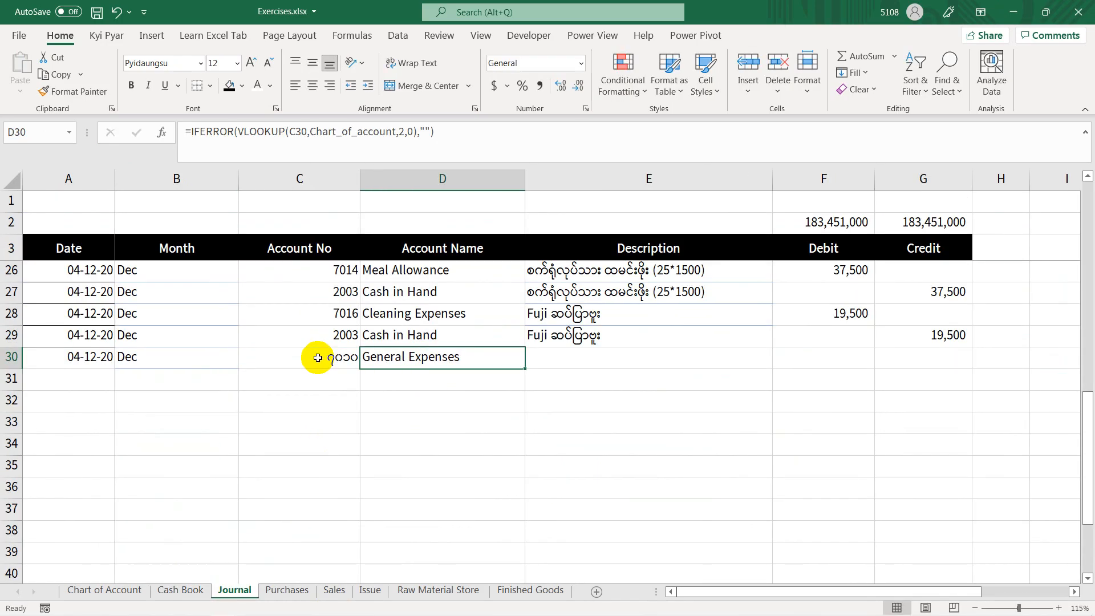
{"action": "left_click", "coordinate": [545, 357]}
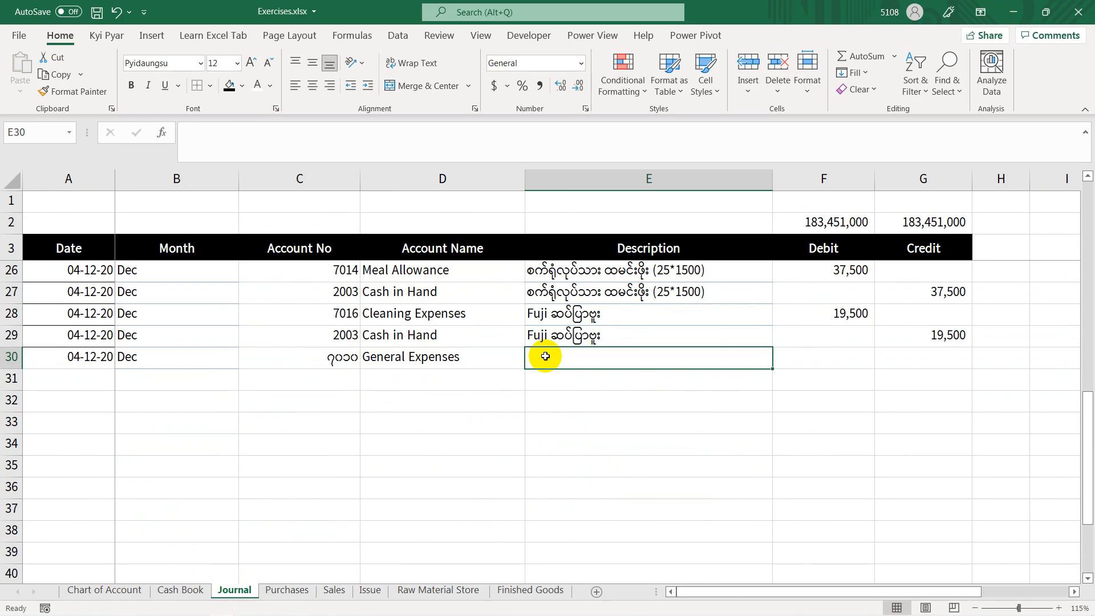
Step: Enter the description ပလပ်ခုံ + ဖော့တုံး for the General Expenses entry in Journal cell E30
{"action": "left_click", "coordinate": [552, 342]}
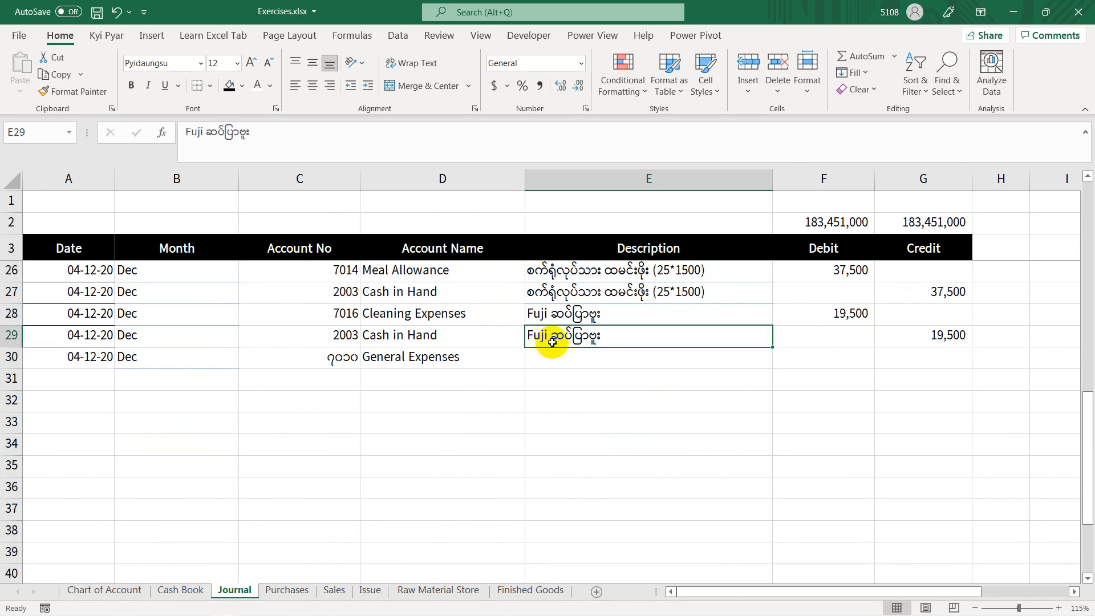
{"action": "left_click", "coordinate": [560, 354]}
{"action": "scroll", "coordinate": [561, 355], "scroll_direction": "up", "scroll_amount": 8}
{"action": "scroll", "coordinate": [565, 464], "scroll_direction": "down", "scroll_amount": 7}
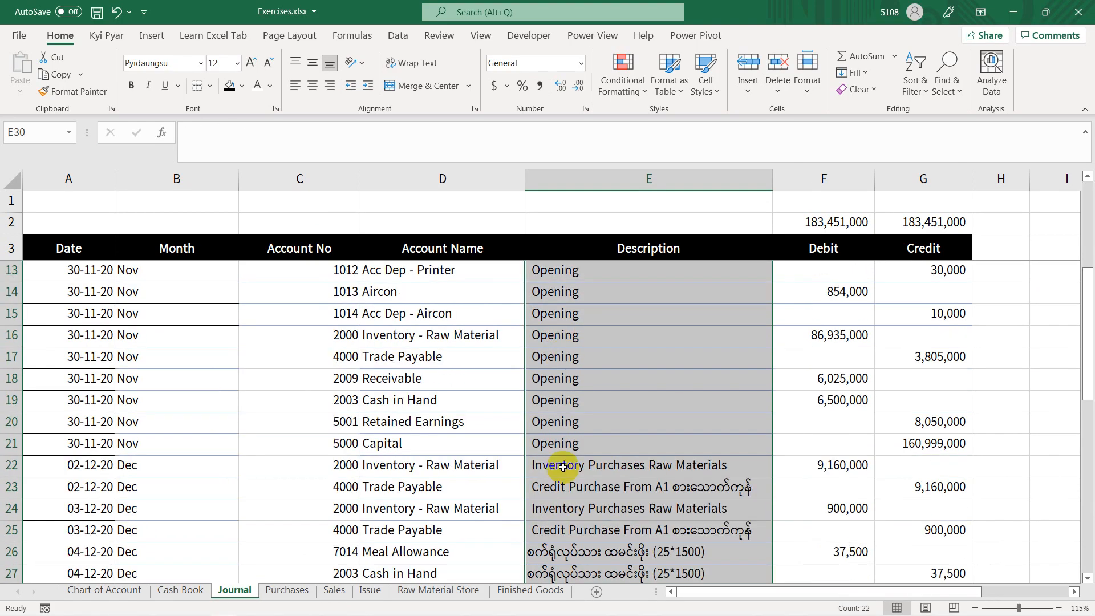
{"action": "left_click", "coordinate": [577, 381]}
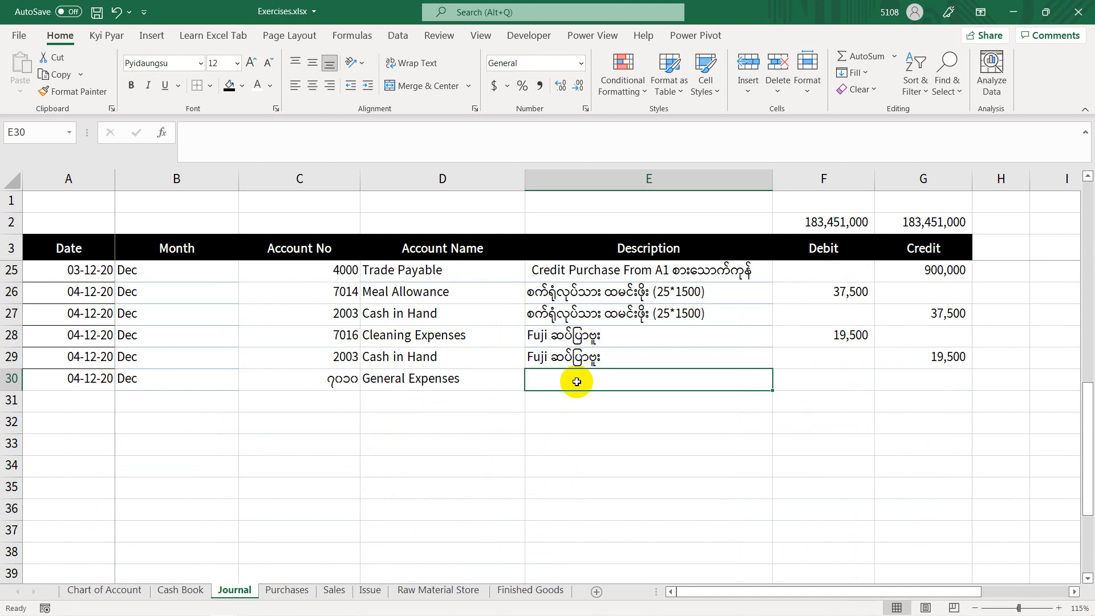
{"action": "type", "text": "ပလပ်ခုံ + ဖော့တုံး"}
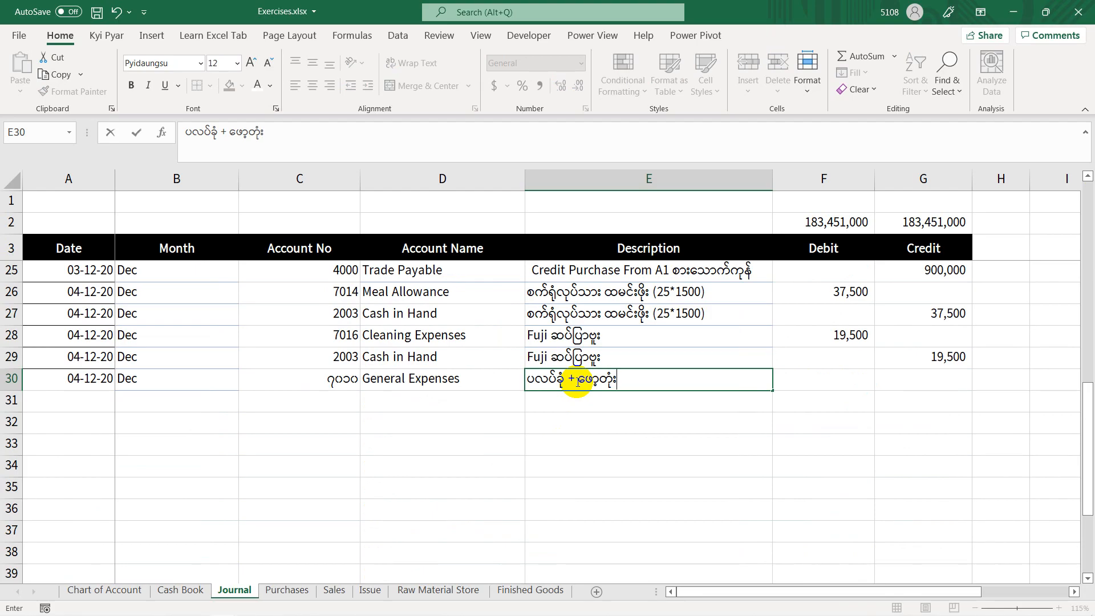
{"action": "key", "text": "Tab"}
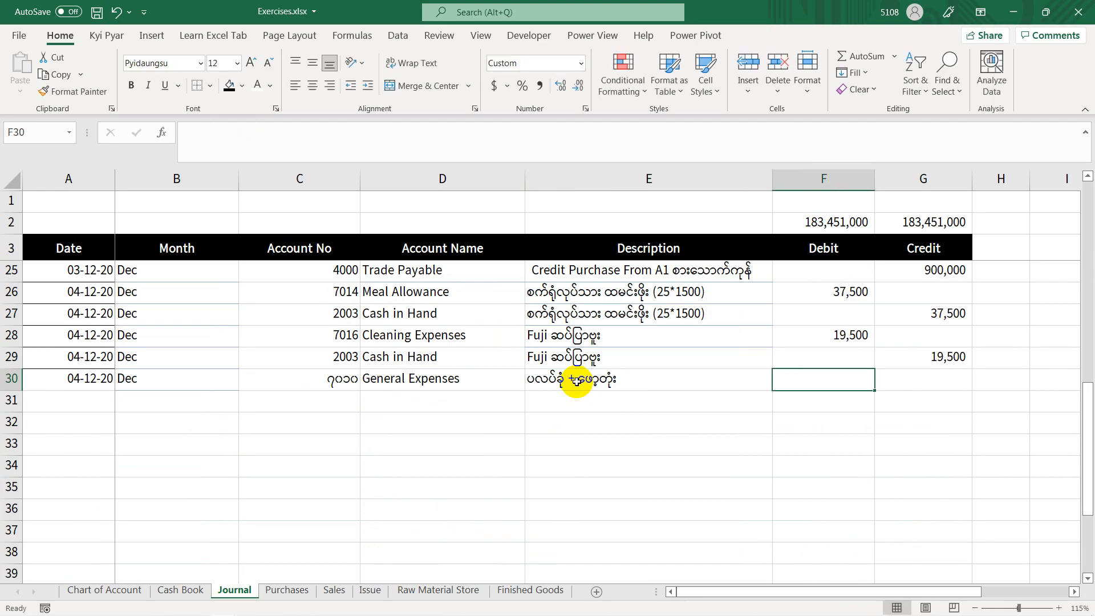
Step: Check the amount of the second item on the Expenses voucher slide and enter 2500 in Debit cell F30 of the Journal
{"action": "key", "text": "alt+Tab"}
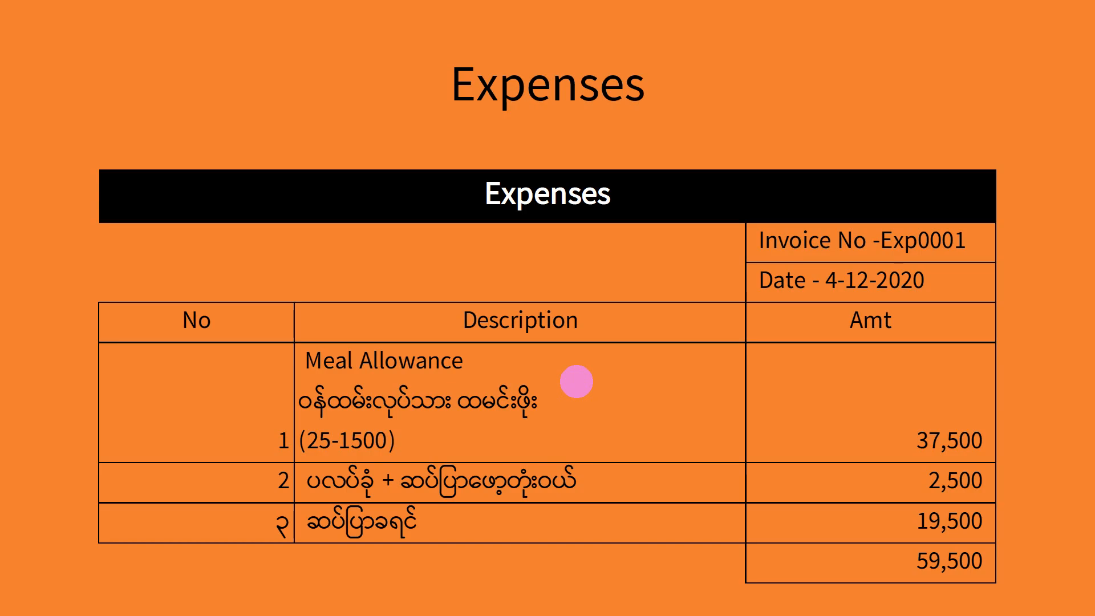
{"action": "key", "text": "alt+Tab"}
{"action": "type", "text": "2500"}
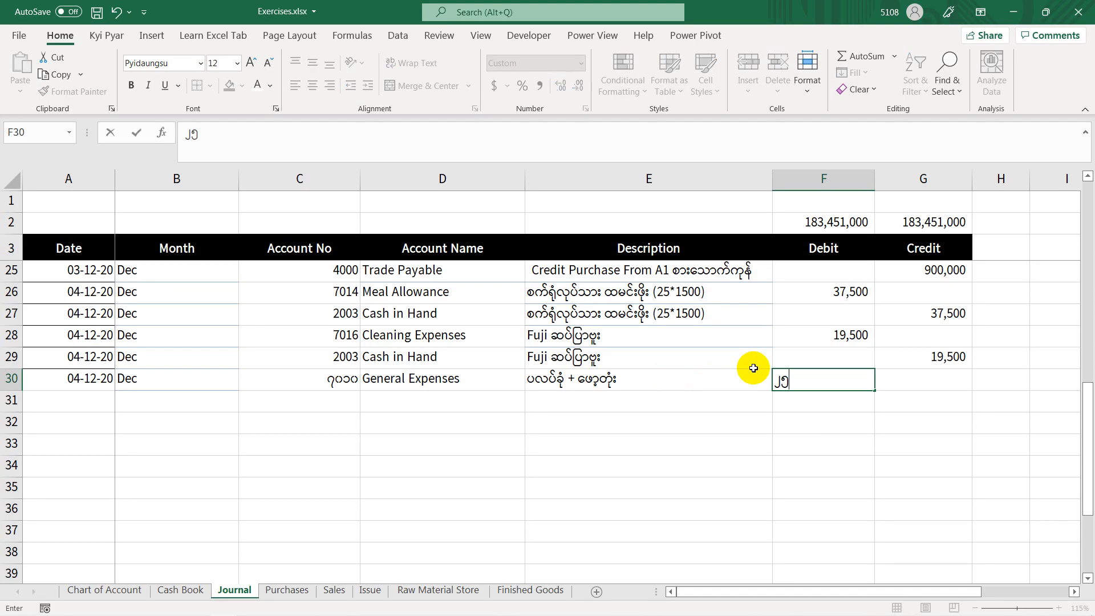
{"action": "key", "text": "Return"}
Step: Enter a formula in Credit cell G31 that takes the general expenses debit from F30
{"action": "left_click", "coordinate": [941, 398]}
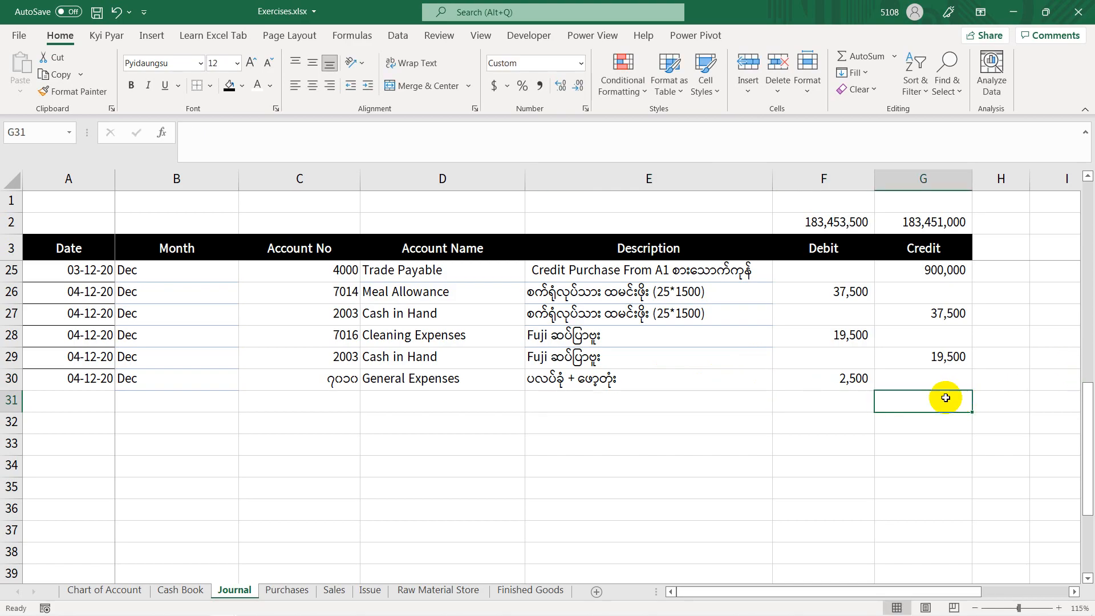
{"action": "type", "text": "="}
{"action": "left_click", "coordinate": [859, 383]}
{"action": "key", "text": "Return"}
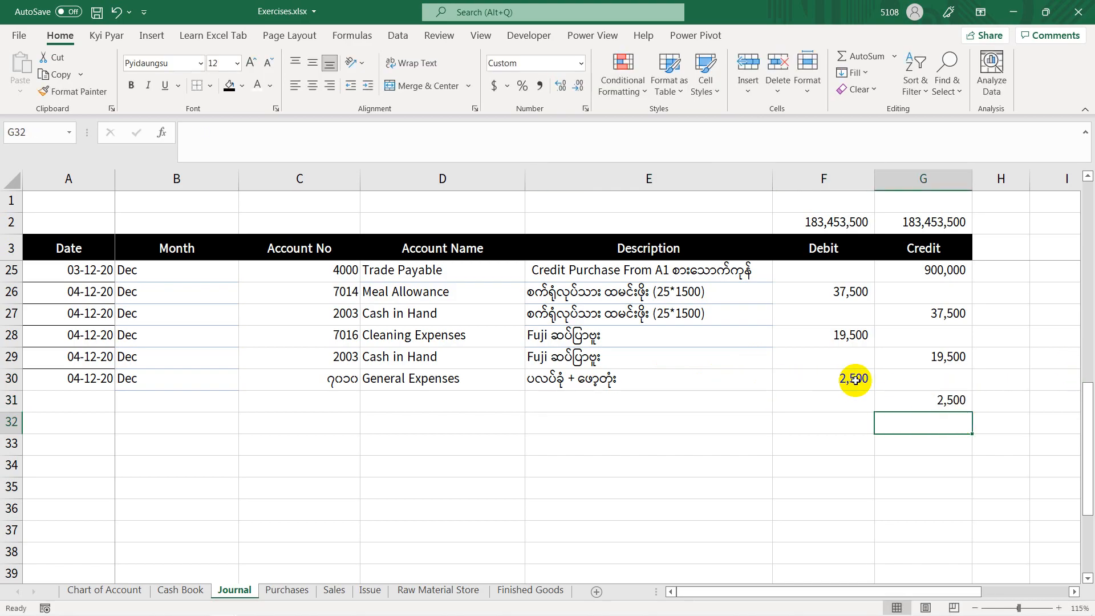
Step: Delete the two Cash in Hand rows that credit the meal allowance and the cleaning expense separately
{"action": "left_click", "coordinate": [428, 400]}
{"action": "left_click", "coordinate": [387, 357]}
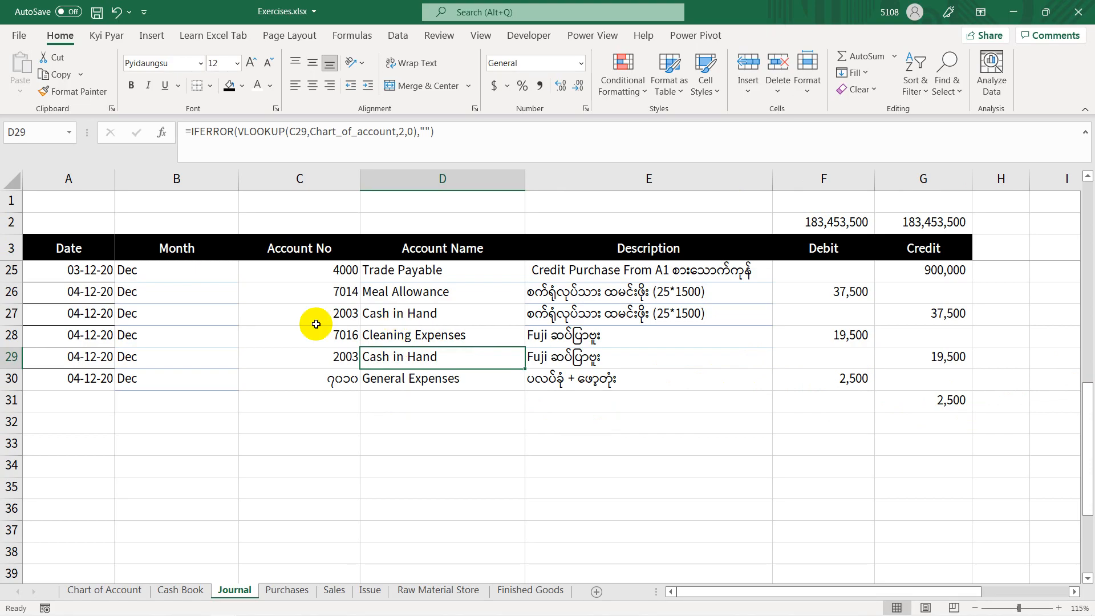
{"action": "left_click", "coordinate": [16, 317]}
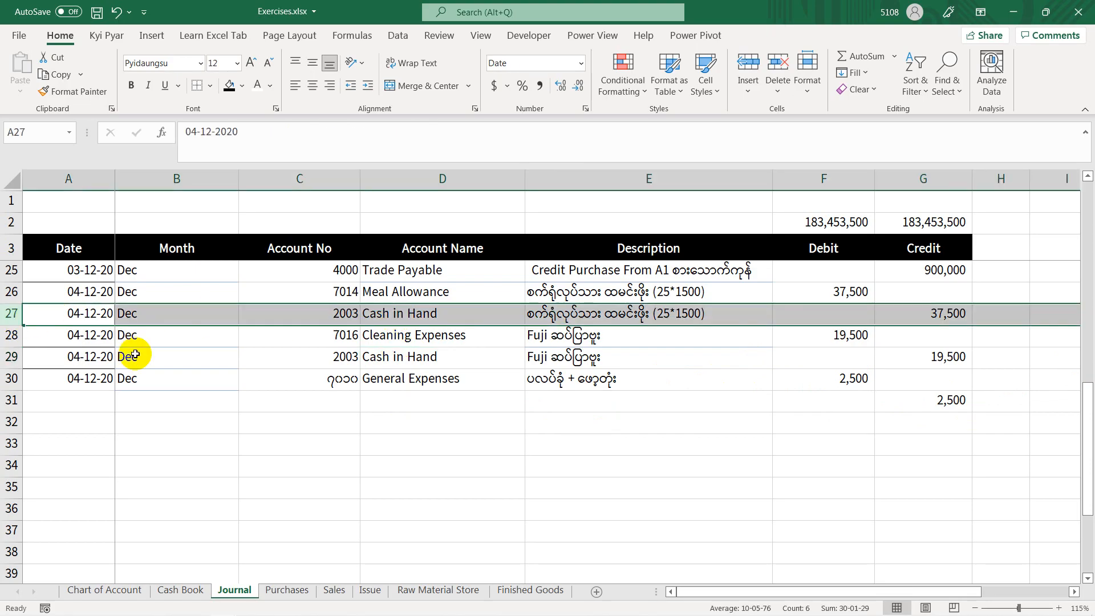
{"action": "key", "text": "ctrl+minus"}
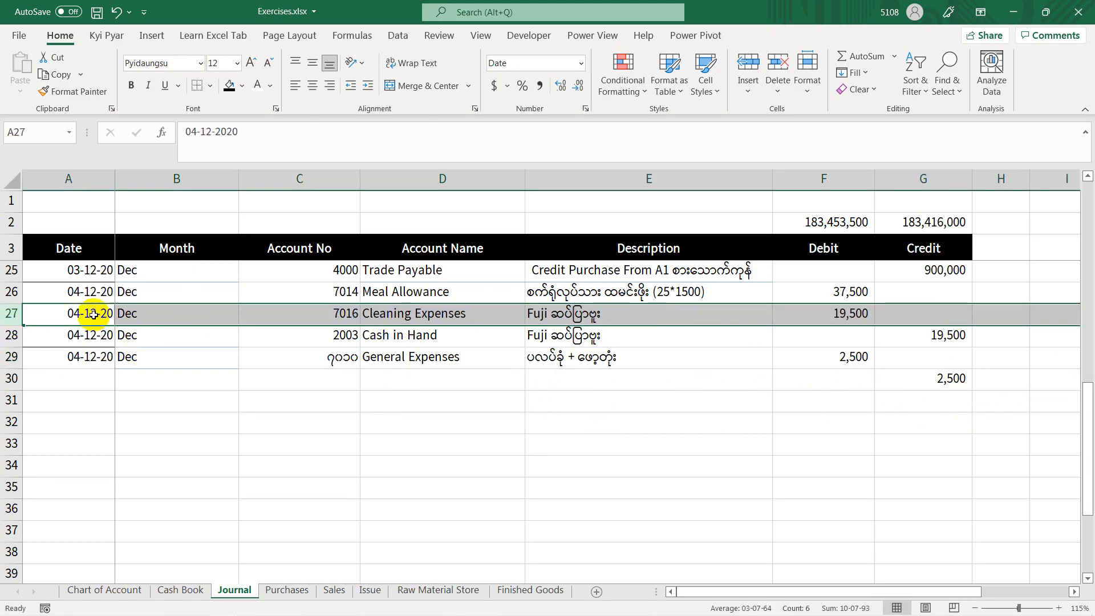
{"action": "left_click", "coordinate": [11, 335]}
{"action": "key", "text": "ctrl+minus"}
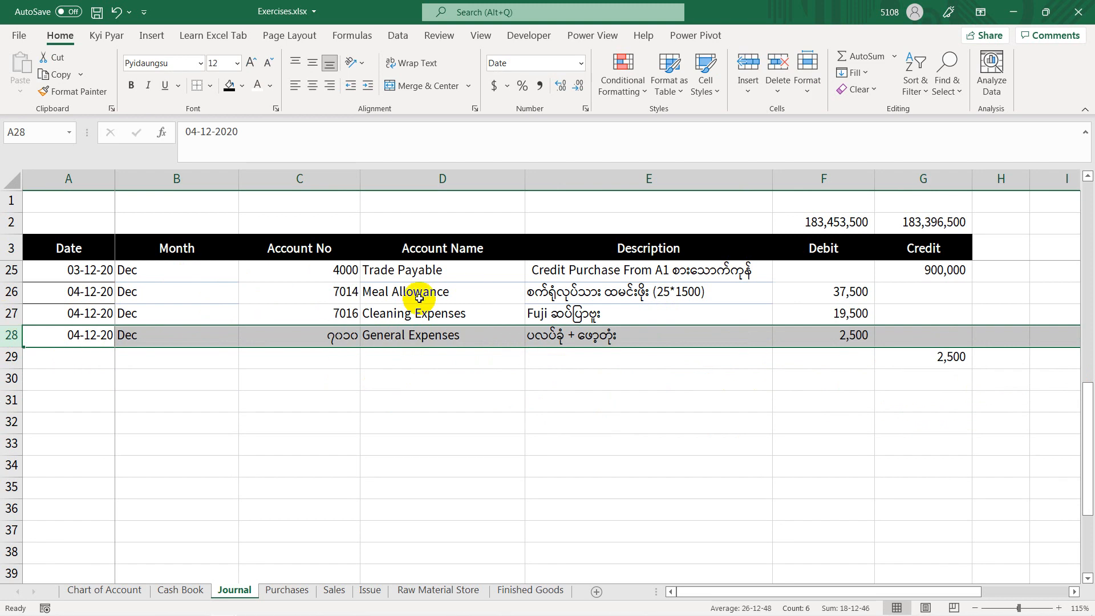
Step: Copy the formatting of account number cell C27 onto C28 and the cells below it with Format Painter
{"action": "left_click", "coordinate": [358, 313]}
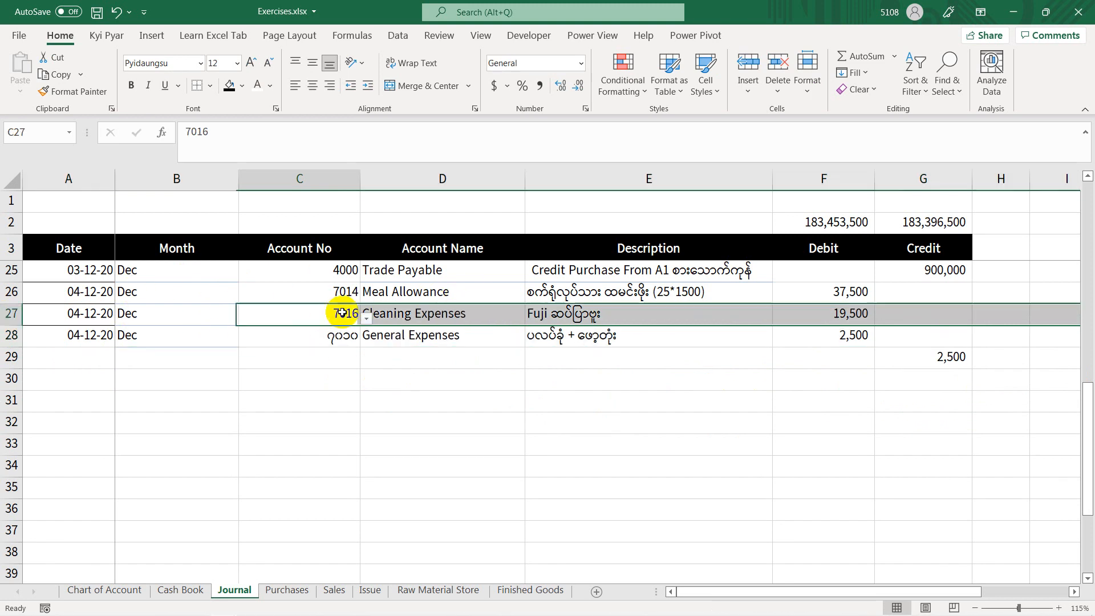
{"action": "left_click", "coordinate": [70, 92]}
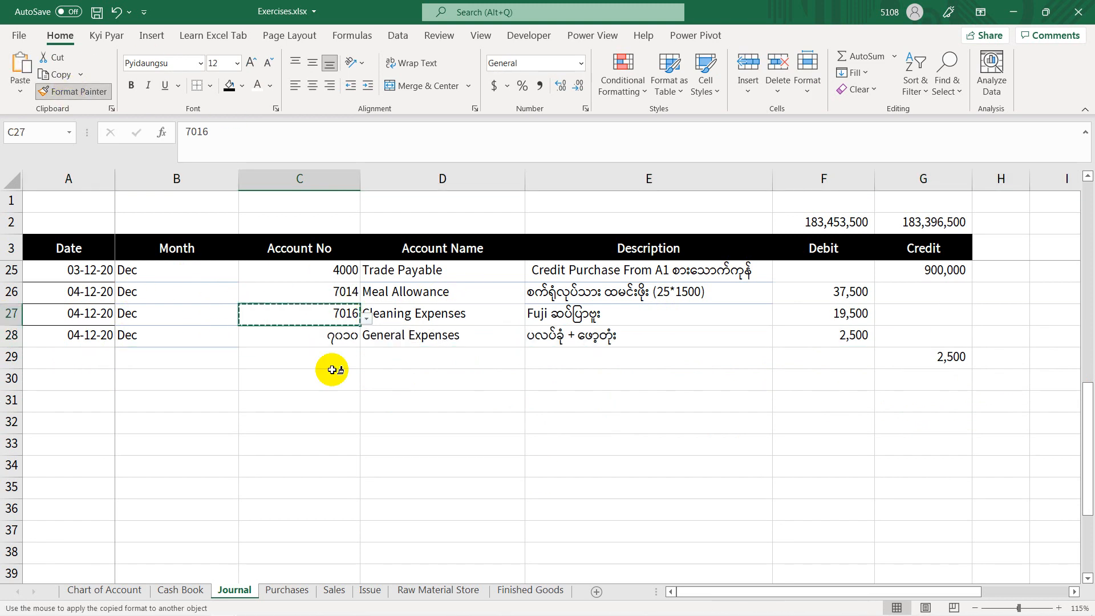
{"action": "left_click_drag", "start_coordinate": [333, 336], "coordinate": [353, 485]}
Step: Enter the Cash in Hand account number 2003 in Journal cell C29
{"action": "left_click", "coordinate": [400, 354]}
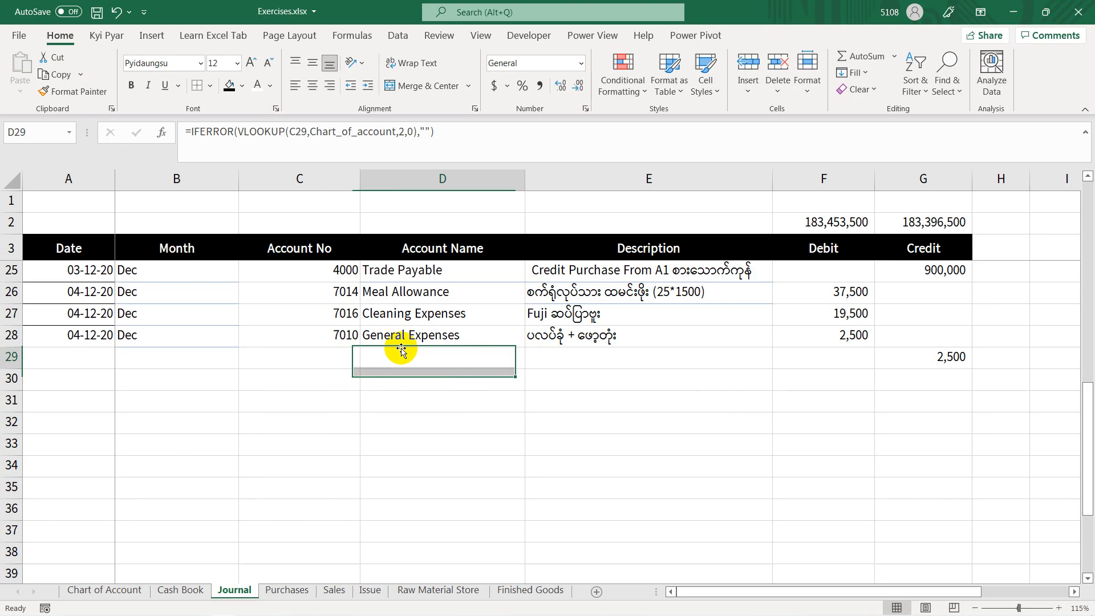
{"action": "left_click", "coordinate": [319, 354]}
{"action": "type", "text": "၂၀၀၃"}
{"action": "key", "text": "Return"}
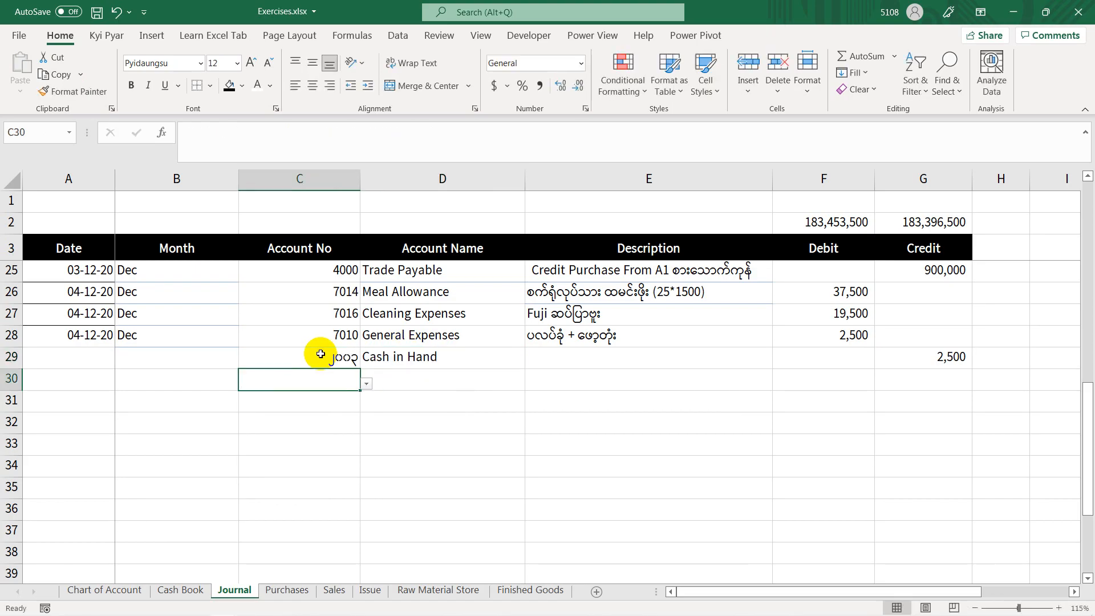
{"action": "left_click", "coordinate": [417, 358]}
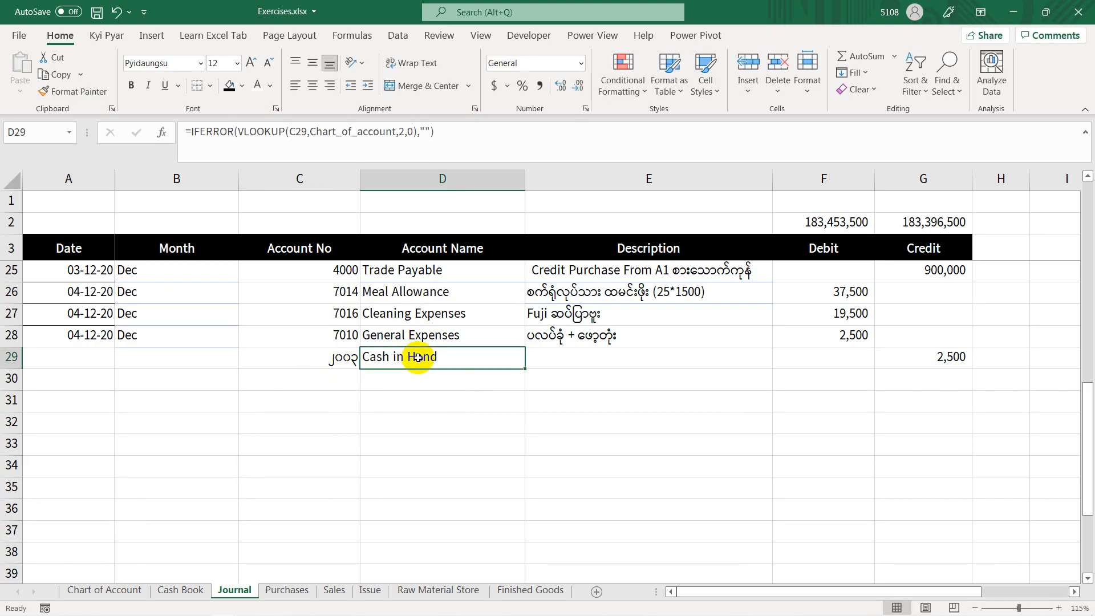
Step: Enter the description Factory Expenses for the Cash in Hand entry in cell E29, discarding the autocompleted meal allowance text
{"action": "left_click", "coordinate": [624, 361]}
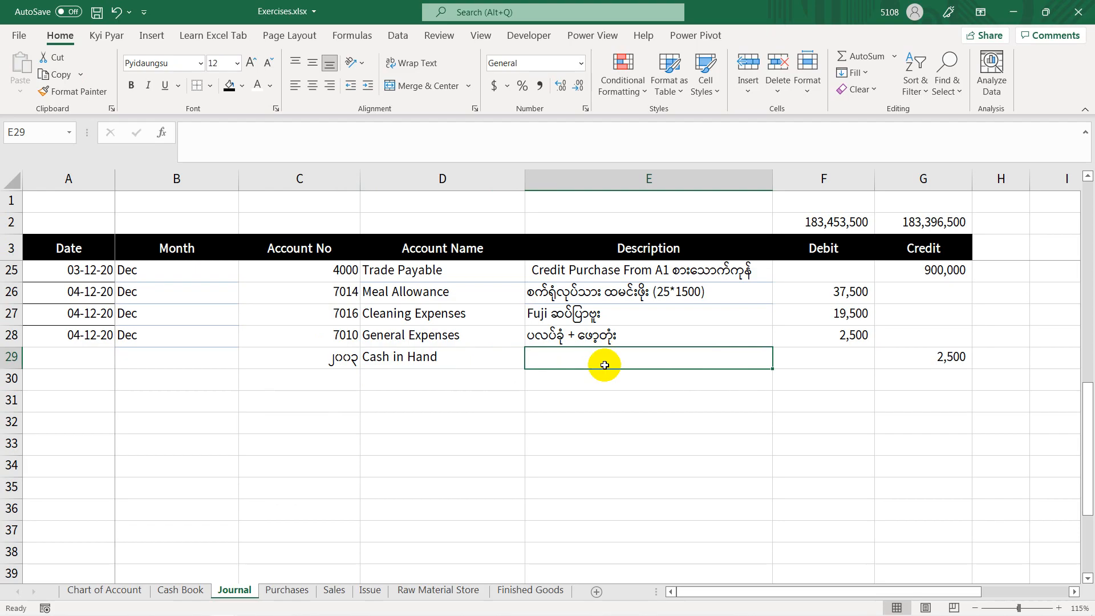
{"action": "type", "text": "စ"}
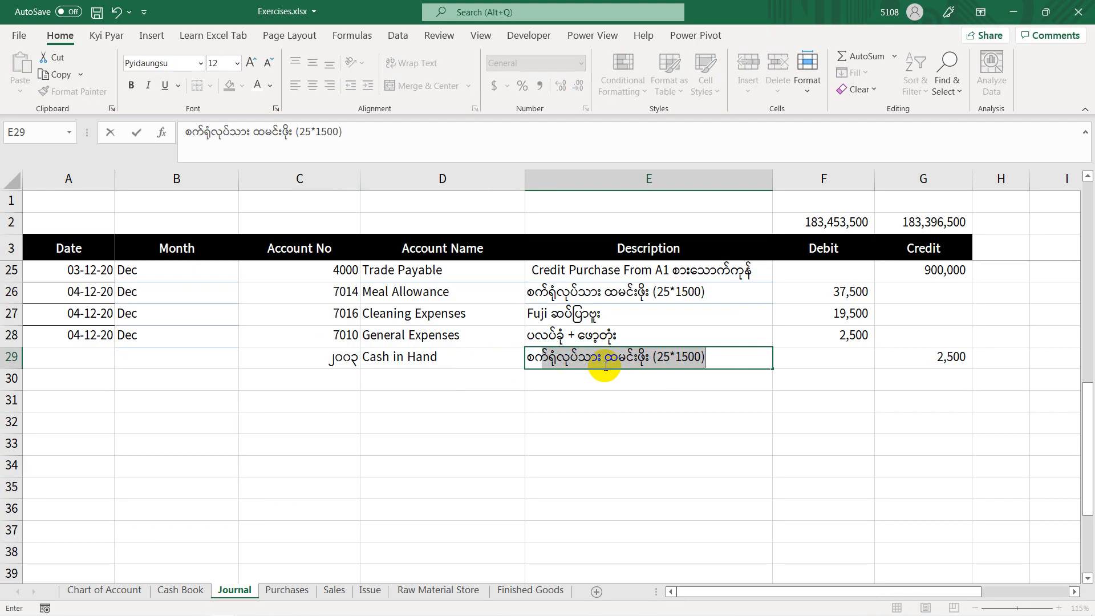
{"action": "key", "text": "BackSpace"}
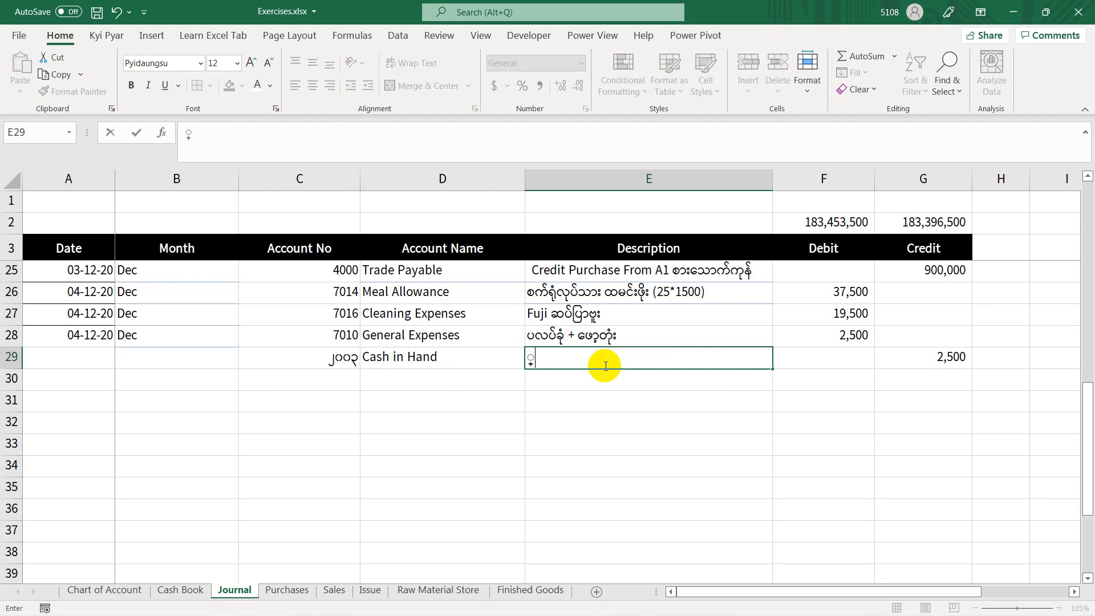
{"action": "key", "text": "BackSpace"}
{"action": "key", "text": "ctrl+shift+m"}
{"action": "type", "text": "FA"}
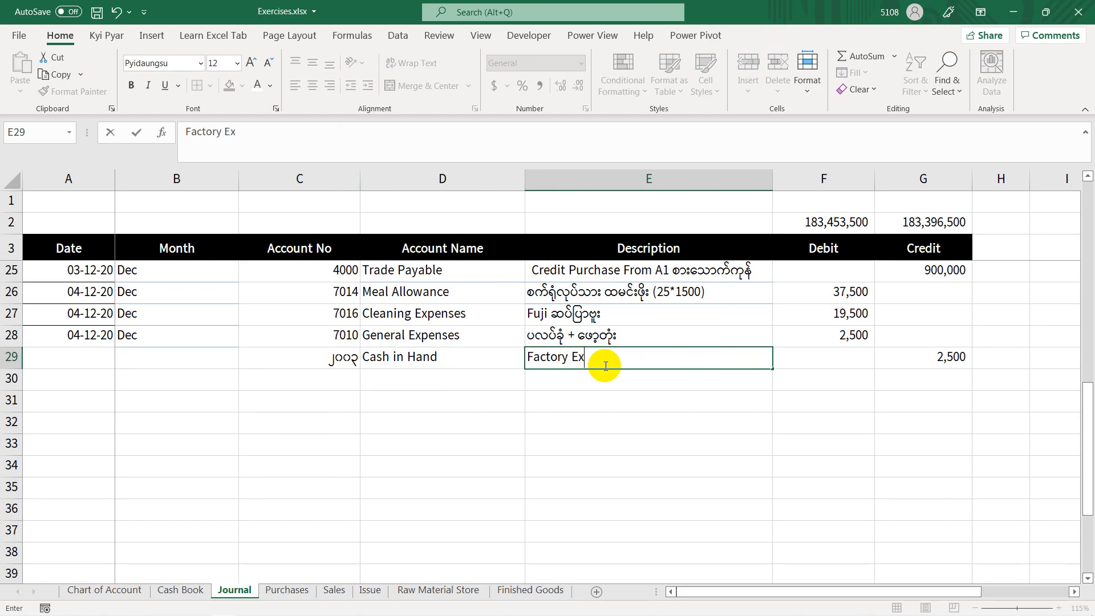
{"action": "key", "text": "Tab"}
{"action": "key", "text": "Tab"}
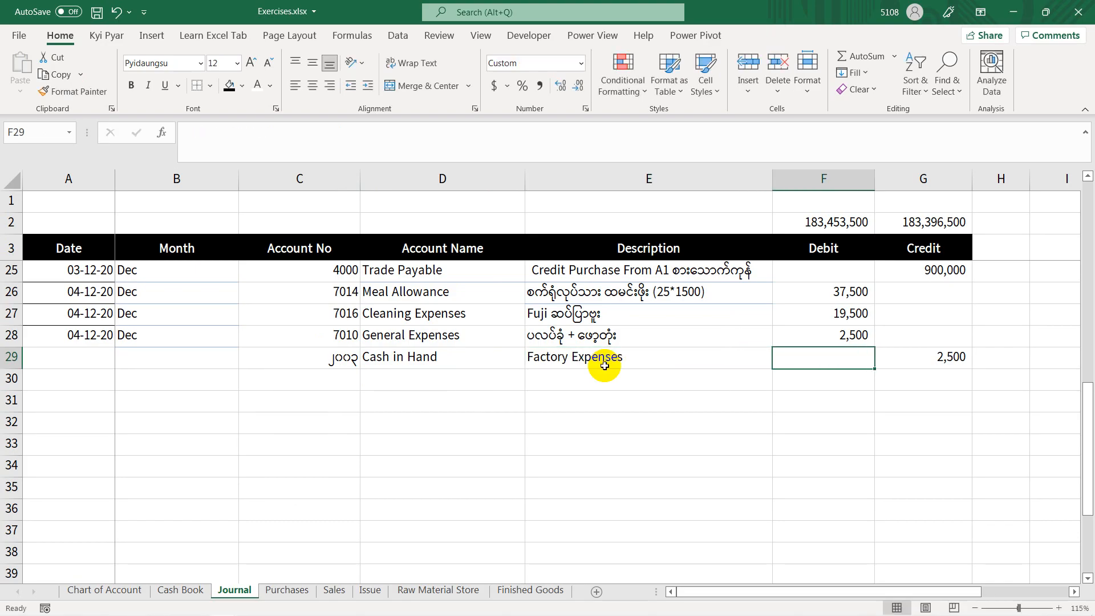
Step: Replace the Cash in Hand credit in G29 with a SUM formula over the three expense debits F26:F28
{"action": "type", "text": "=sum"}
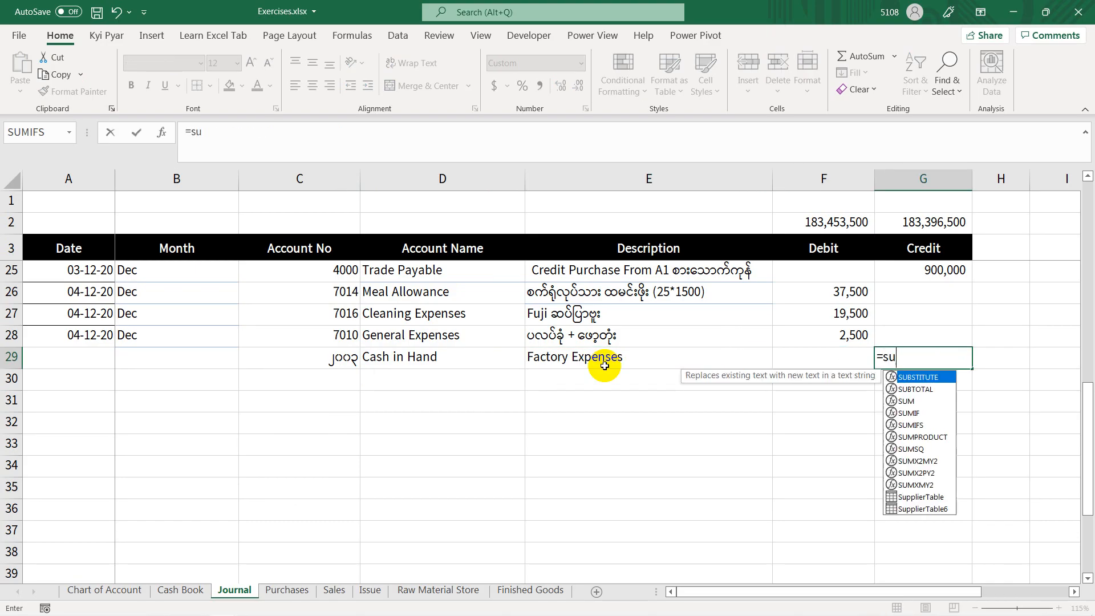
{"action": "key", "text": "Tab"}
{"action": "left_click_drag", "start_coordinate": [824, 292], "coordinate": [833, 334]}
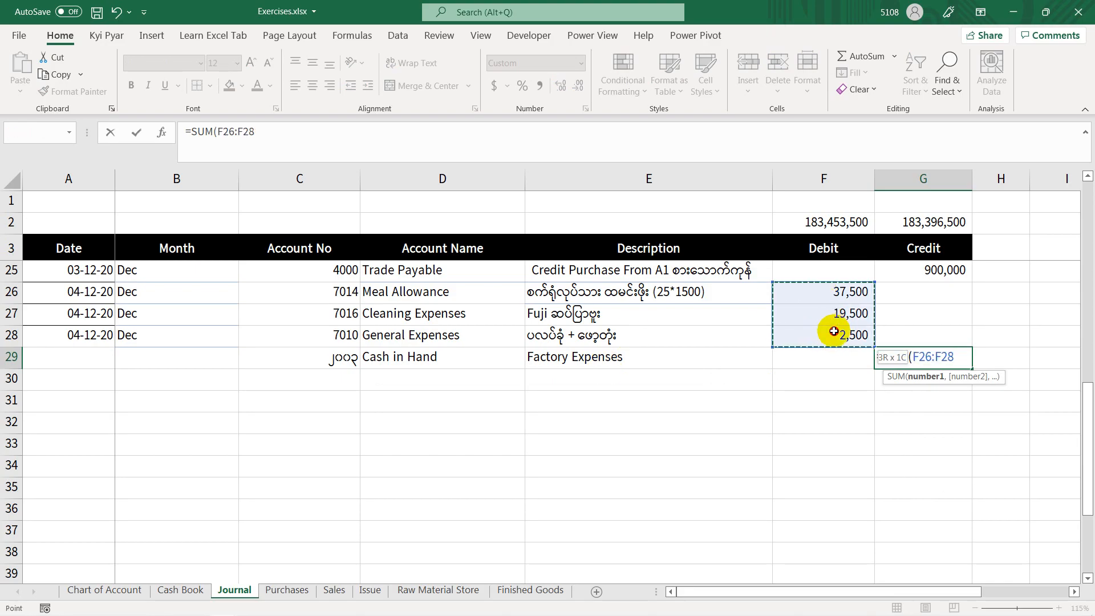
{"action": "key", "text": "Return"}
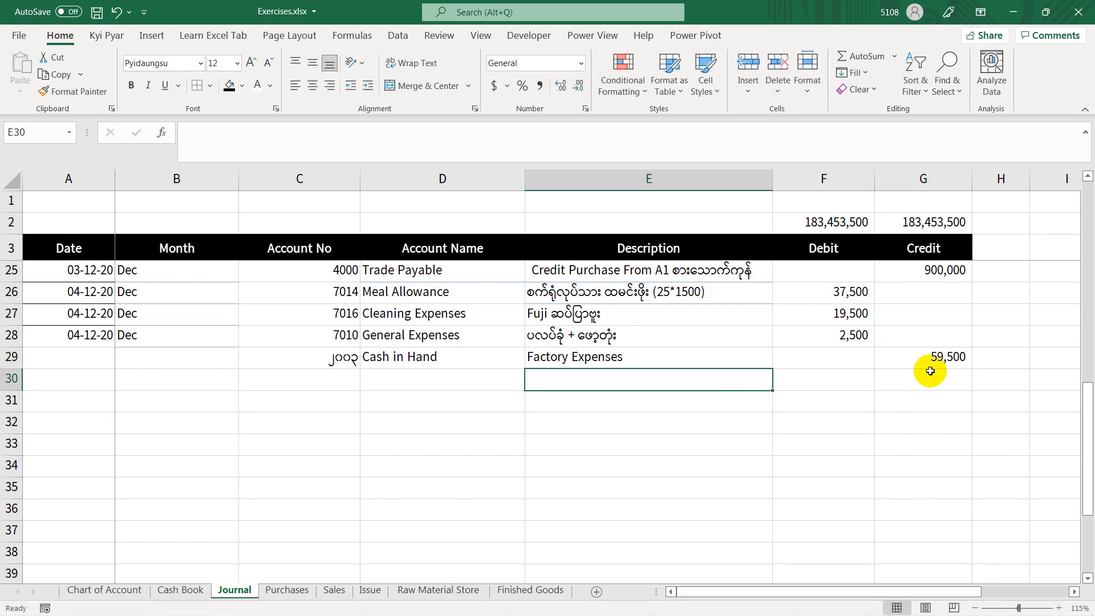
Step: Apply the number formatting of cell C27 to account number cells C28 to C30 with Format Painter
{"action": "left_click", "coordinate": [325, 313]}
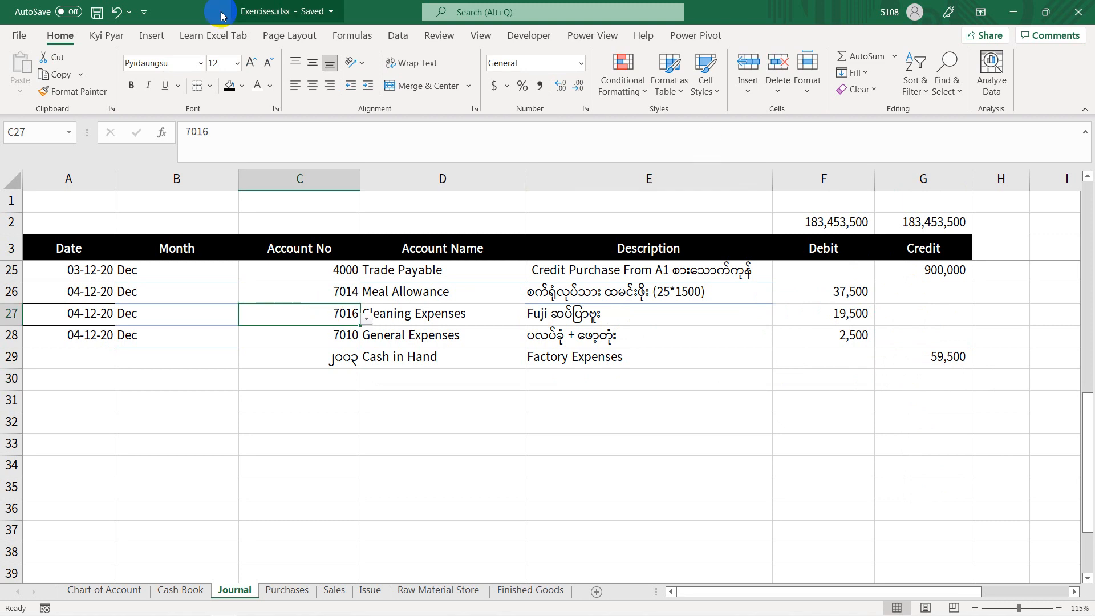
{"action": "left_click", "coordinate": [82, 101]}
{"action": "left_click_drag", "start_coordinate": [286, 337], "coordinate": [295, 378]}
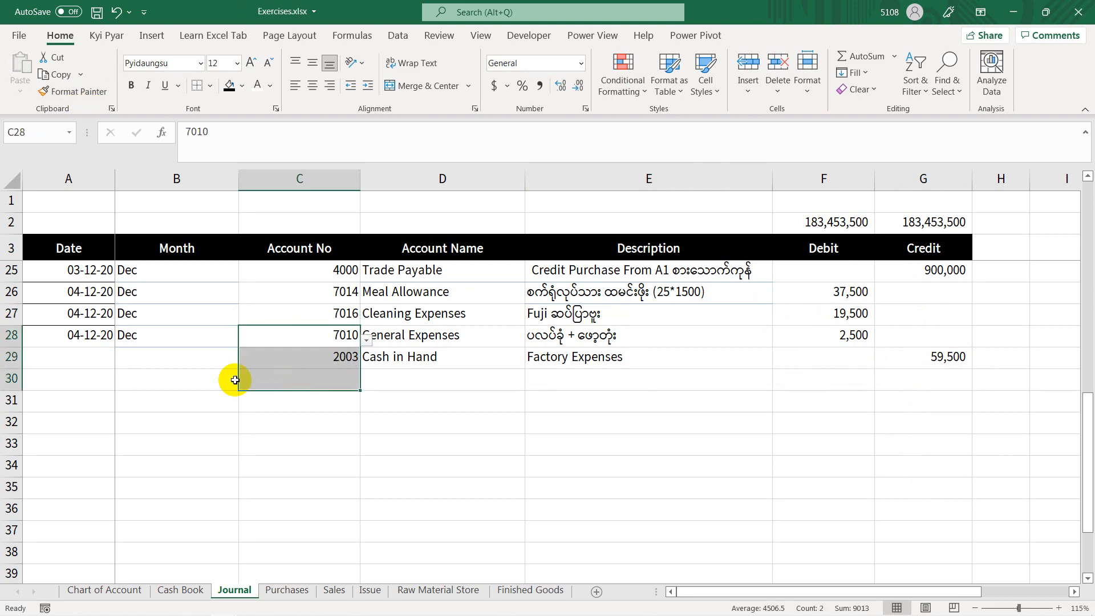
Step: Fill the date 04-12-20 into Journal cell A29 from the row above, check the month in B29 and switch to the Expenses slide show
{"action": "left_click", "coordinate": [87, 355]}
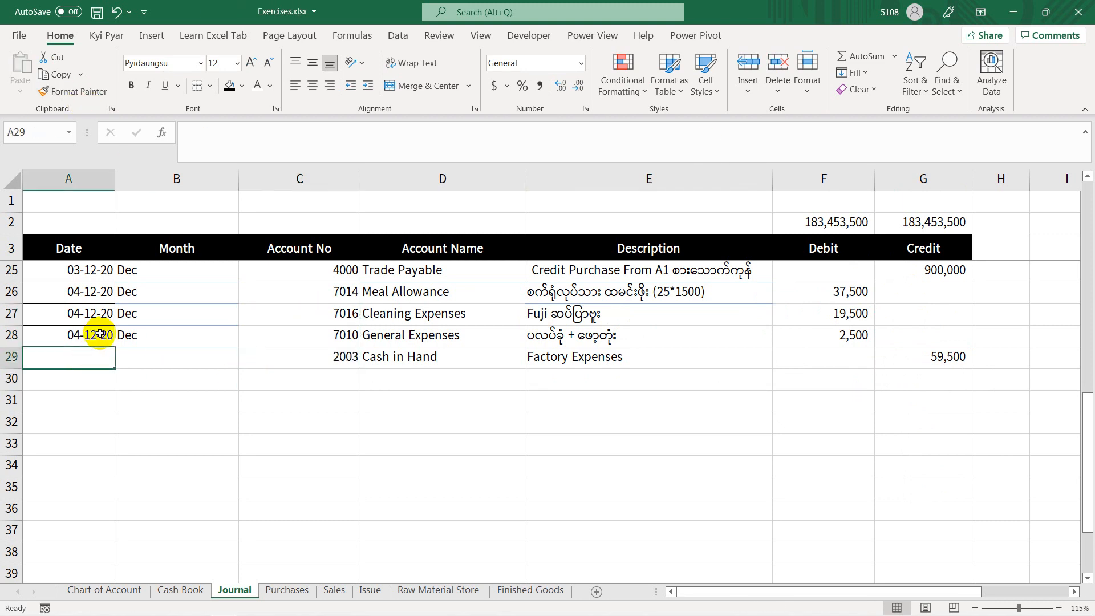
{"action": "key", "text": "ctrl+d"}
{"action": "left_click", "coordinate": [151, 355]}
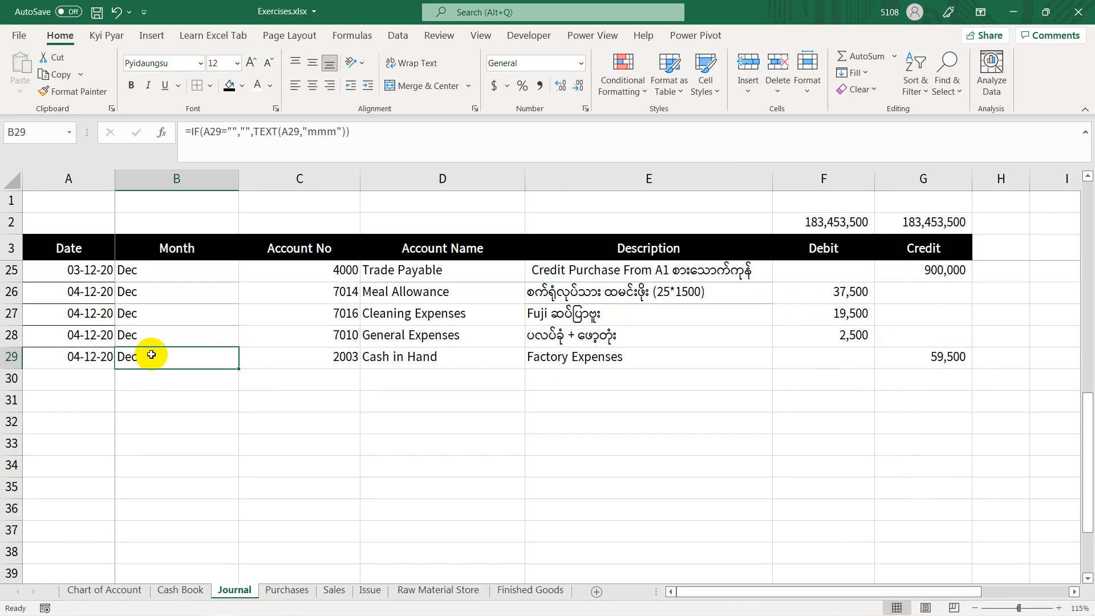
{"action": "key", "text": "alt+Tab"}
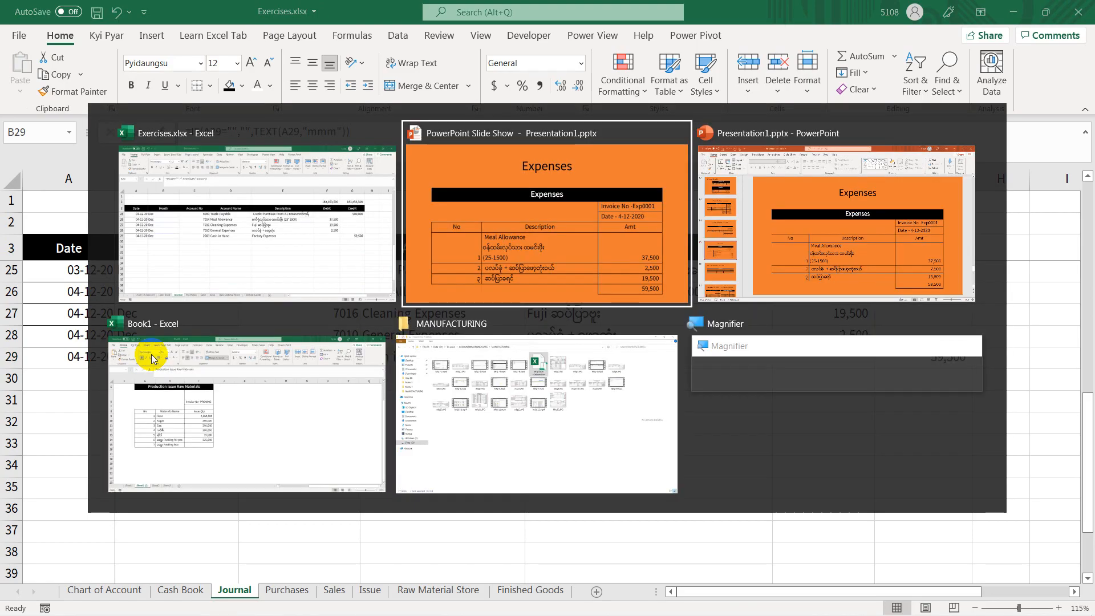
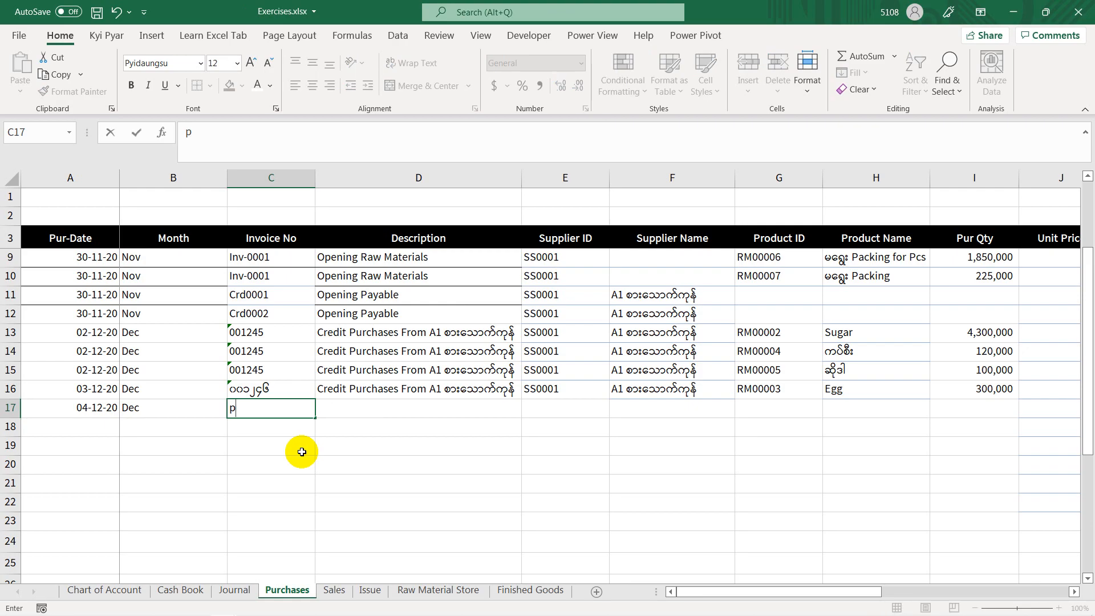
Step: Enter the purchase return invoice number PR0001 in Purchases cell C17
{"action": "type", "text": "R0001"}
{"action": "key", "text": "Tab"}
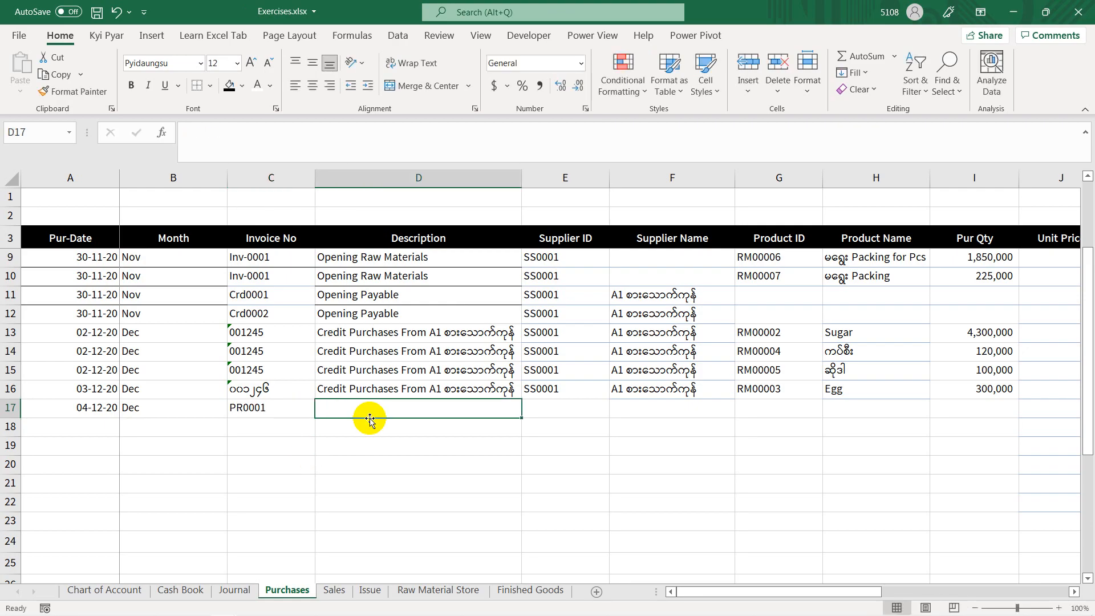
Step: Enter the description Returned to A1 စားသောက်ကုန် for the purchase return in cell D17
{"action": "type", "text": "R"}
{"action": "type", "text": "etu"}
{"action": "key", "text": "BackSpace"}
{"action": "type", "text": "turned to A"}
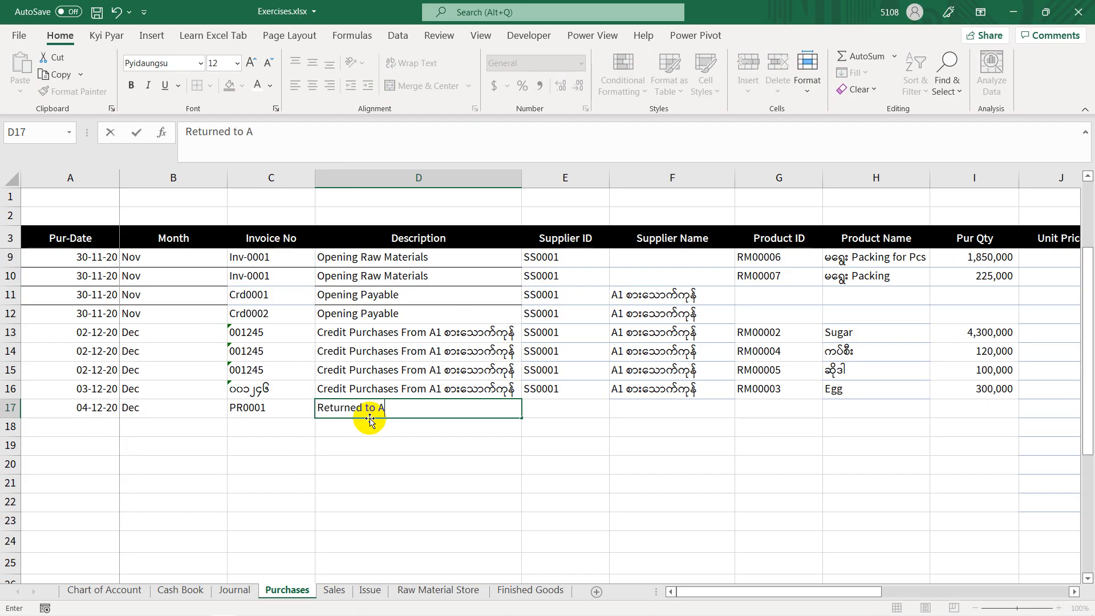
{"action": "type", "text": "1"}
{"action": "key", "text": "super+space"}
{"action": "type", "text": "စားသောက်ကု"}
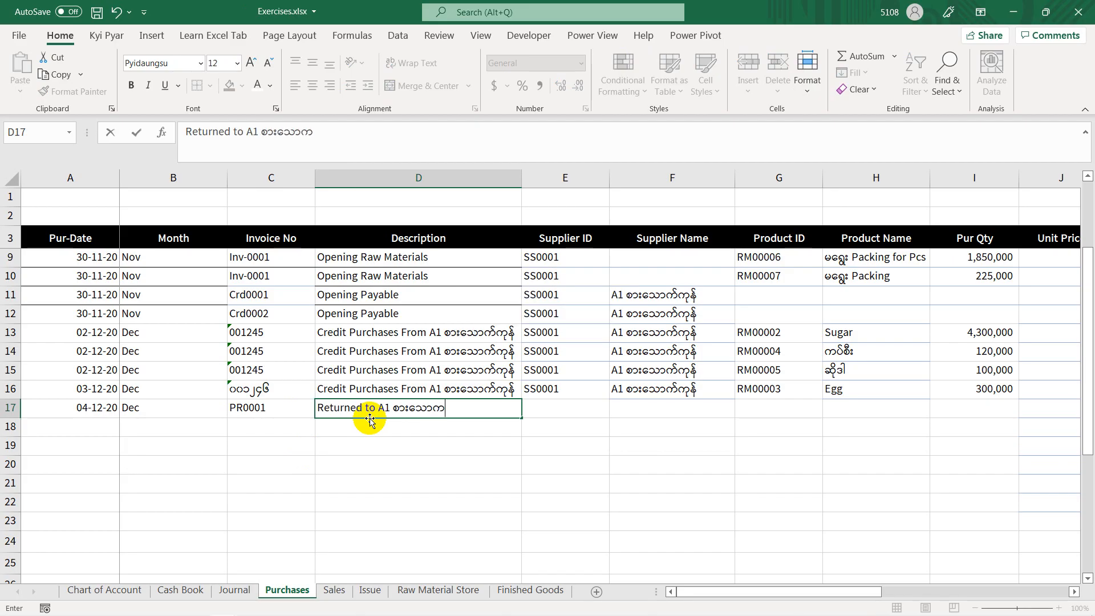
{"action": "type", "text": "န်"}
{"action": "key", "text": "Tab"}
Step: Fill the supplier ID and supplier name from row 16 down into E17 and F17
{"action": "key", "text": "ctrl+d"}
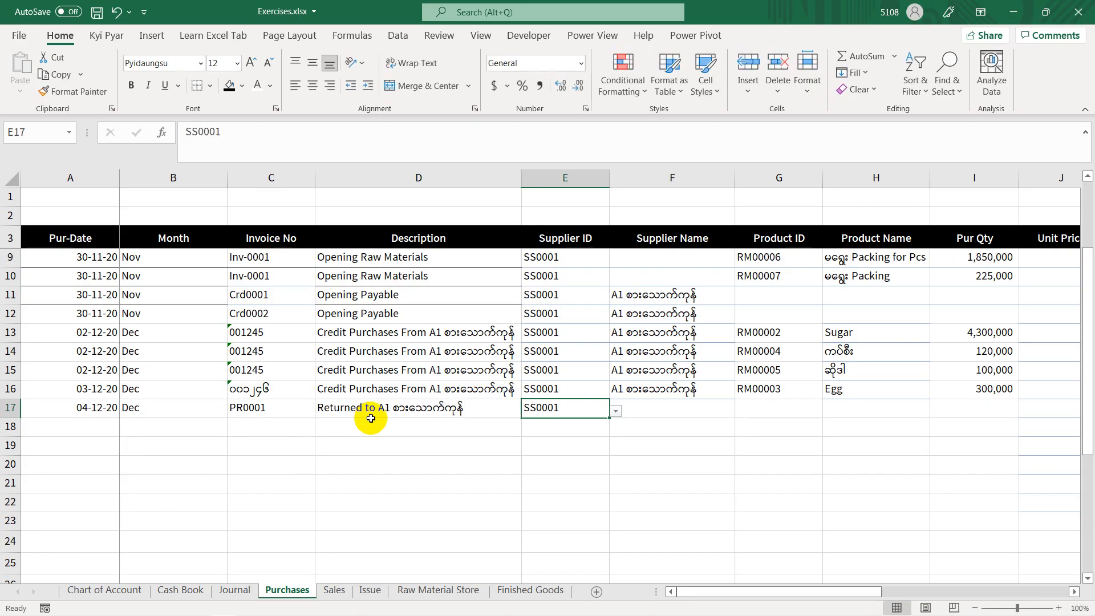
{"action": "key", "text": "Tab"}
{"action": "key", "text": "ctrl+d"}
{"action": "key", "text": "Tab"}
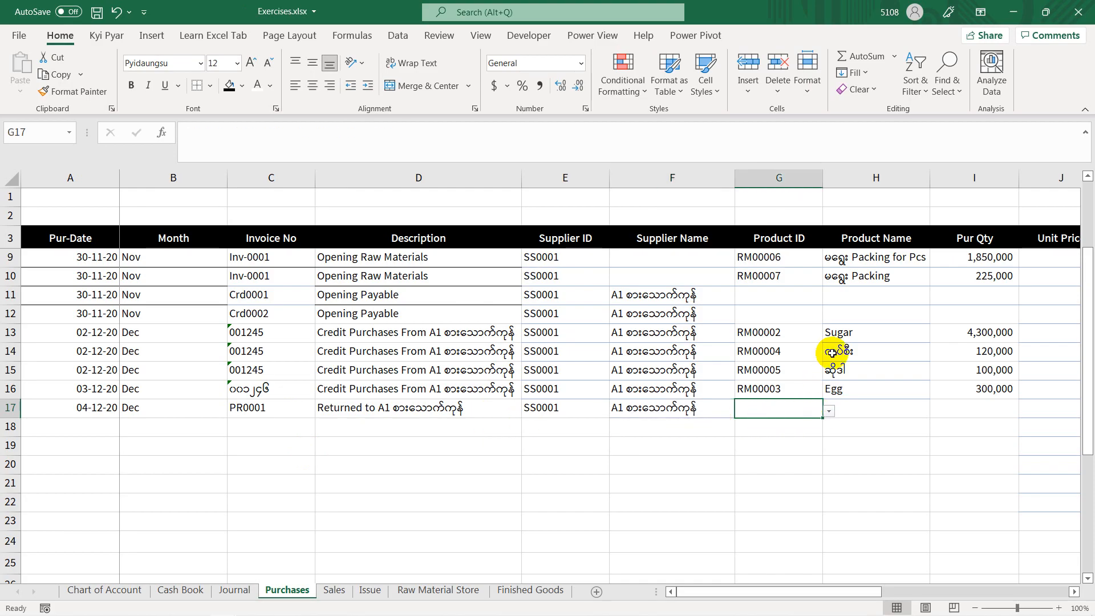
Step: Choose product ID RM00005 for G17 and fill the product name lookup formula down into H17
{"action": "left_click", "coordinate": [829, 411]}
{"action": "left_click_drag", "start_coordinate": [824, 465], "coordinate": [826, 447]}
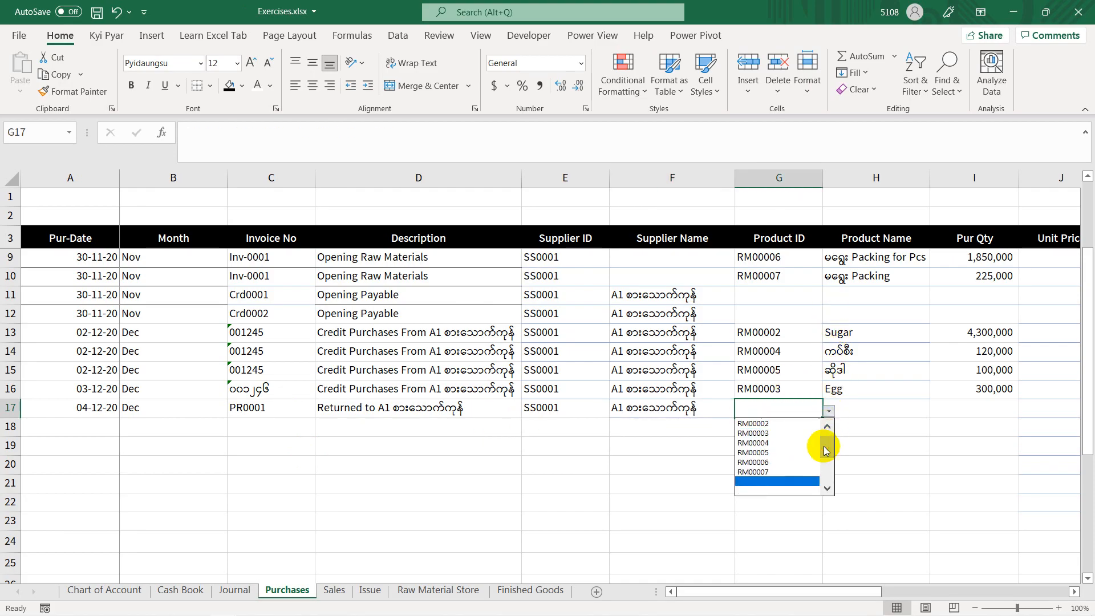
{"action": "left_click", "coordinate": [763, 453]}
{"action": "key", "text": "Tab"}
{"action": "key", "text": "ctrl+d"}
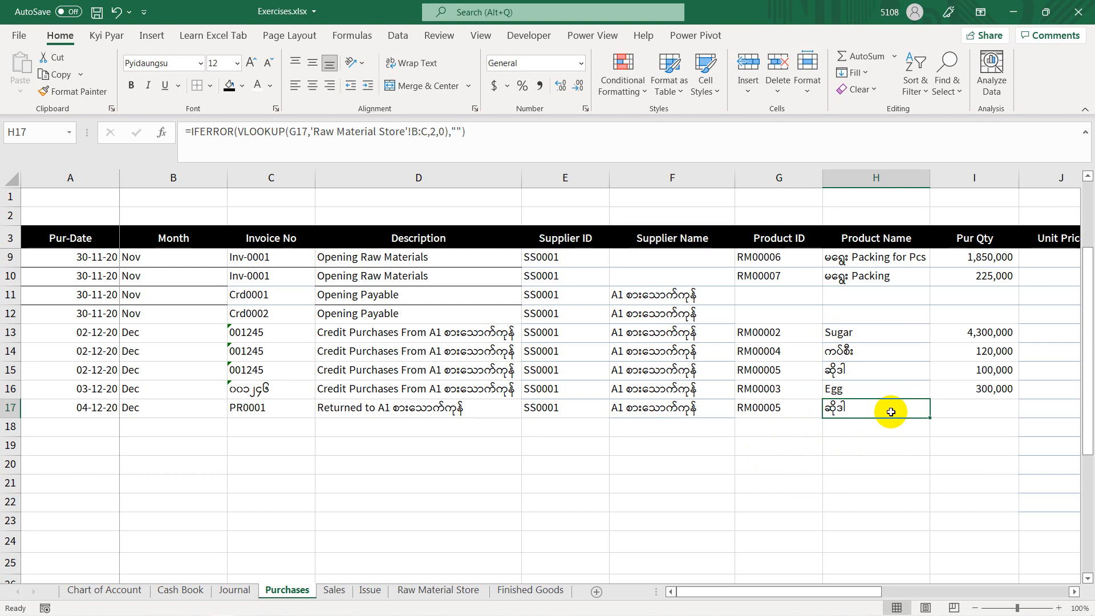
{"action": "key", "text": "Tab"}
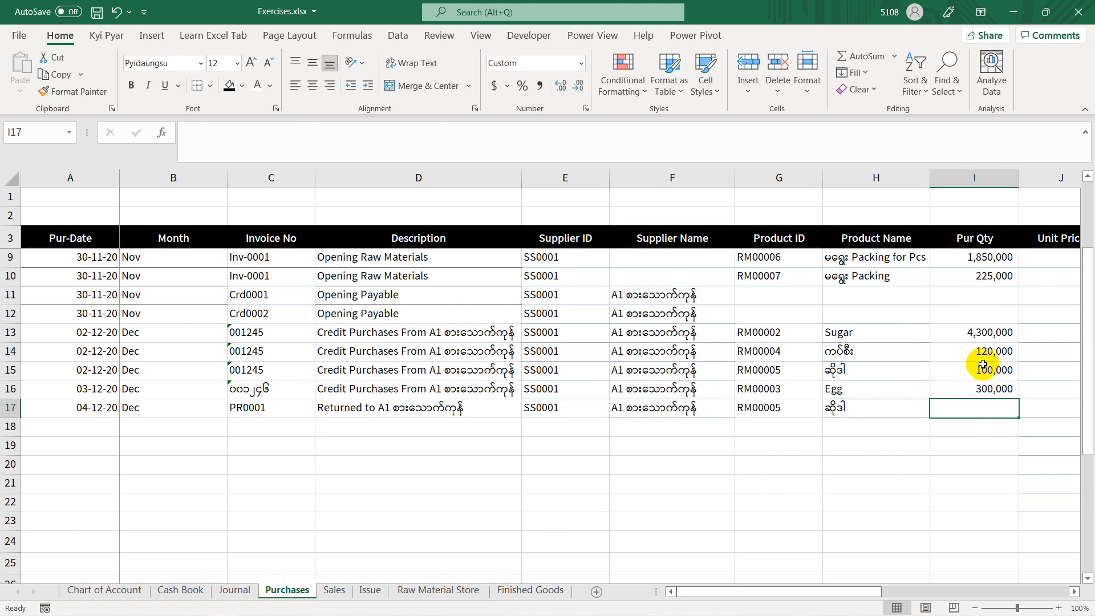
Step: Enter purchase quantity ၄၀၀၀၀ in I17 and, after checking the purchase return voucher slide, unit price ၂ in J17
{"action": "type", "text": "၄၀၀၀၀"}
{"action": "key", "text": "Tab"}
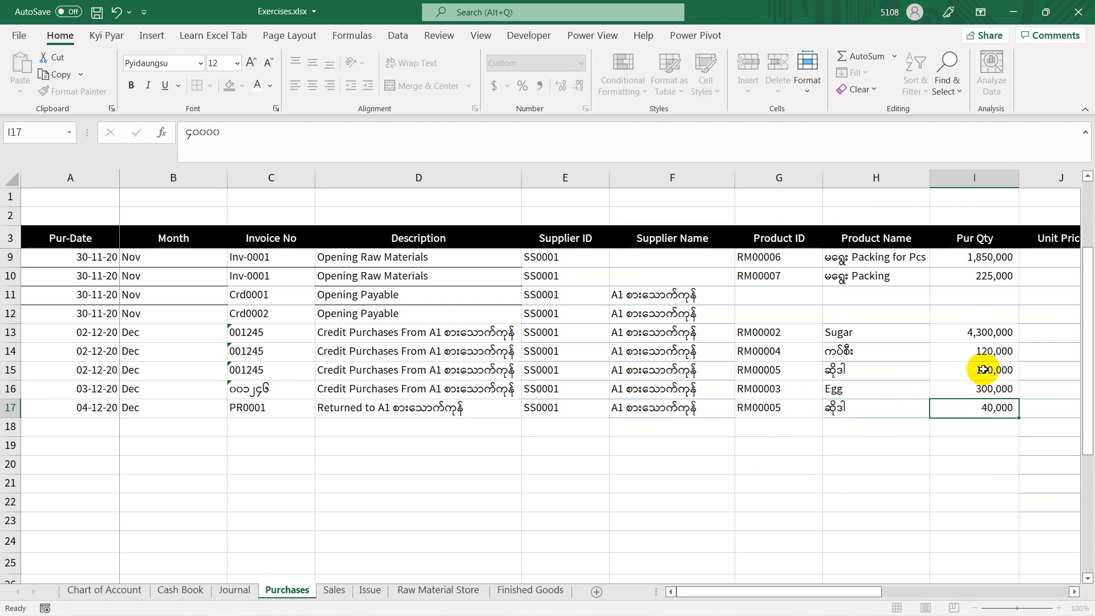
{"action": "key", "text": "alt+Tab"}
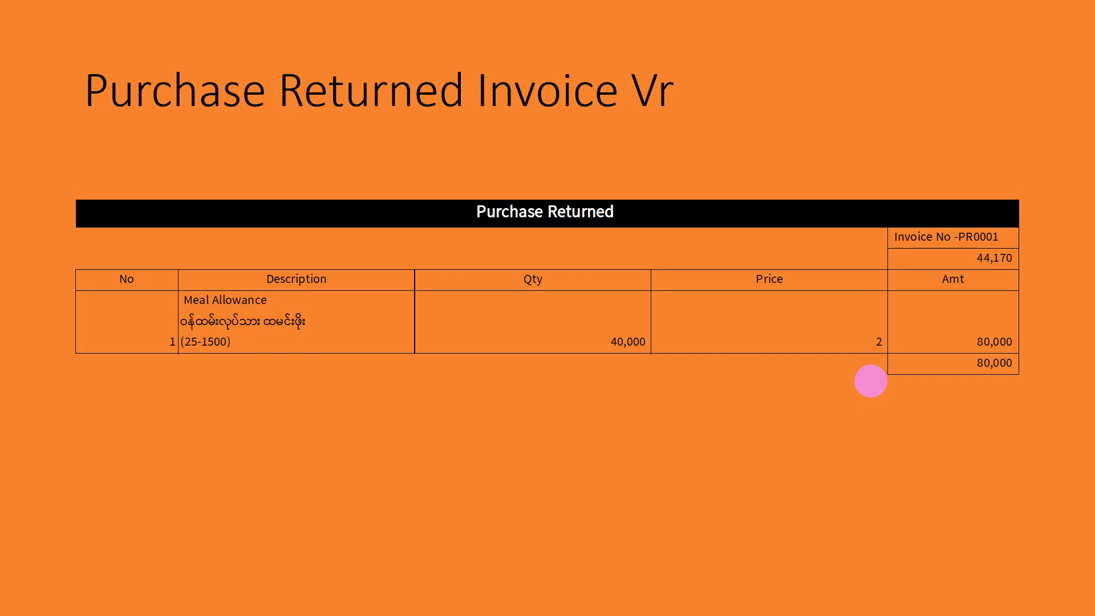
{"action": "key", "text": "alt+Tab"}
{"action": "type", "text": "၂"}
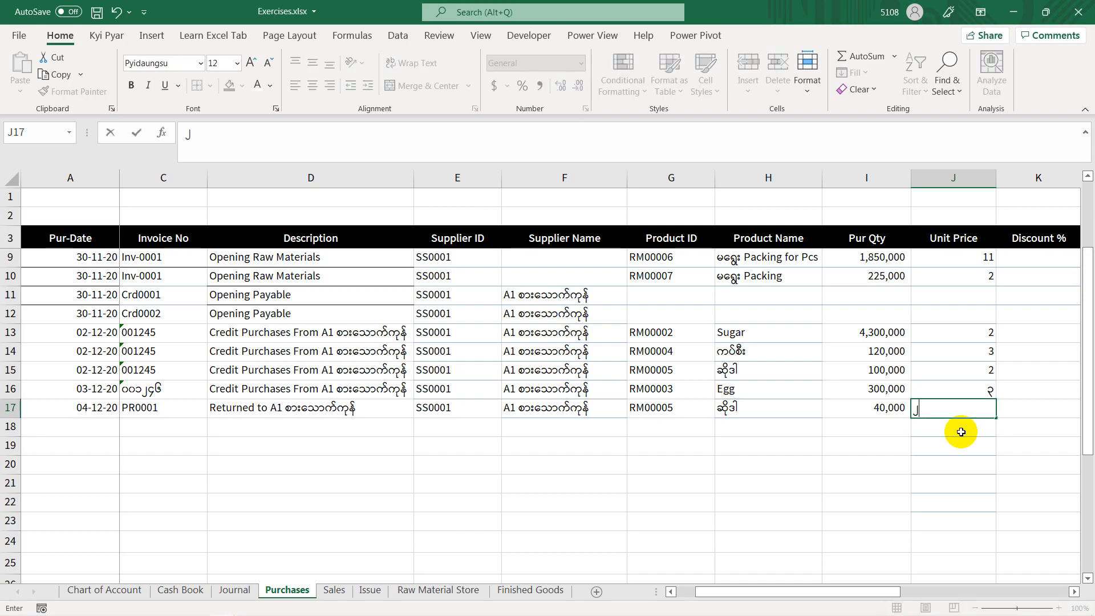
{"action": "key", "text": "Return"}
Step: Apply the formatting of unit price cell J13 to J14:J25 with Format Painter
{"action": "left_click", "coordinate": [968, 342]}
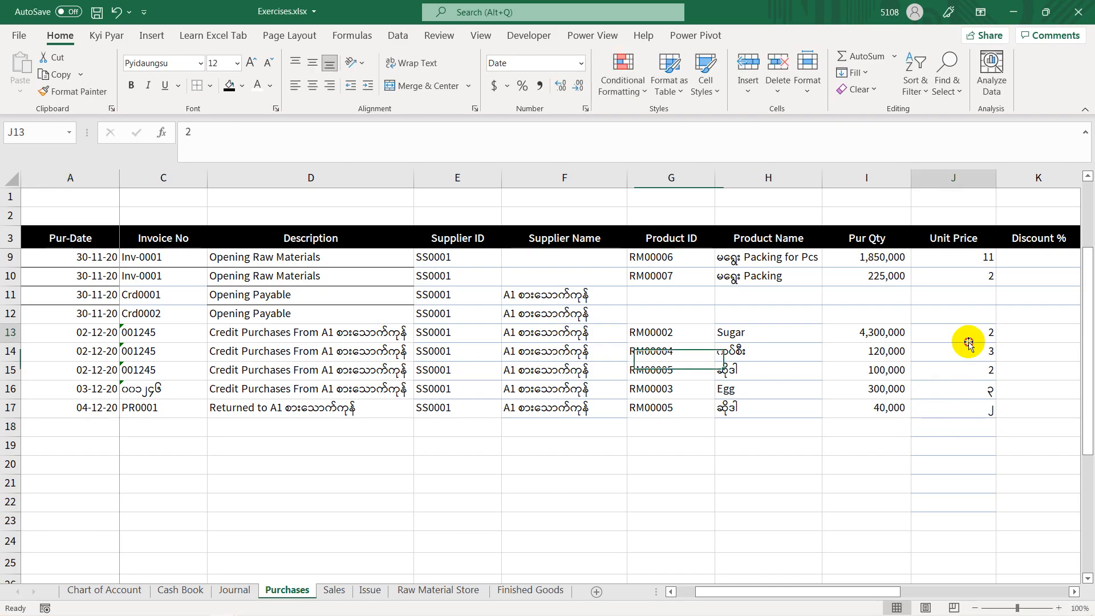
{"action": "left_click", "coordinate": [73, 91]}
{"action": "left_click_drag", "start_coordinate": [1001, 353], "coordinate": [970, 568]}
{"action": "key", "text": "Escape"}
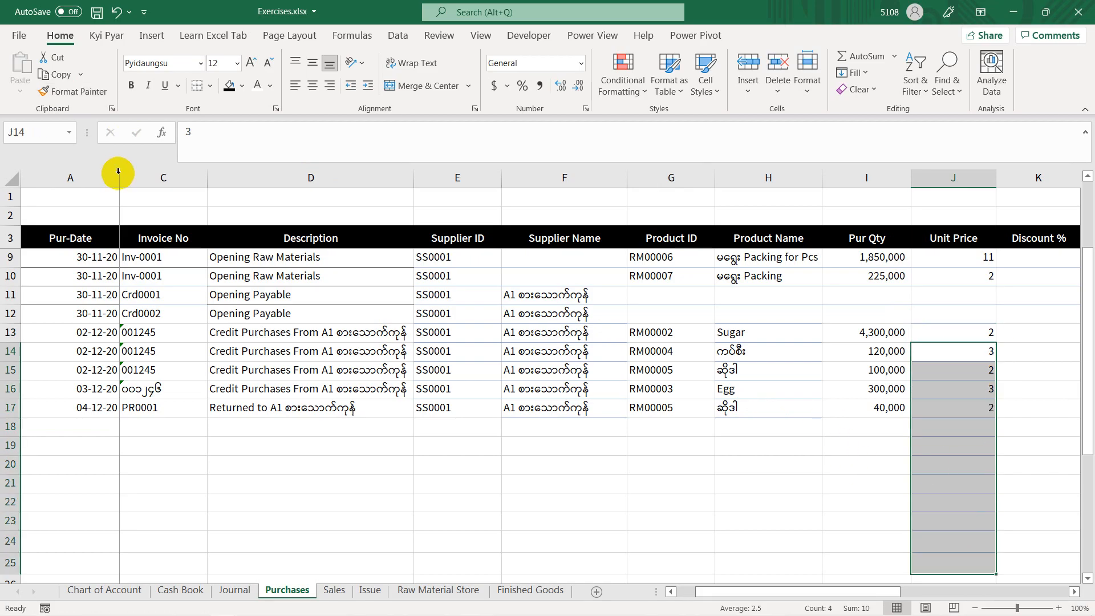
Step: Change the returned quantity in I17 to -40000 and check the purchase amount in L17
{"action": "left_click", "coordinate": [560, 388]}
{"action": "left_click", "coordinate": [776, 406]}
{"action": "key", "text": "Right"}
{"action": "key", "text": "Right"}
{"action": "key", "text": "Right"}
{"action": "key", "text": "Right"}
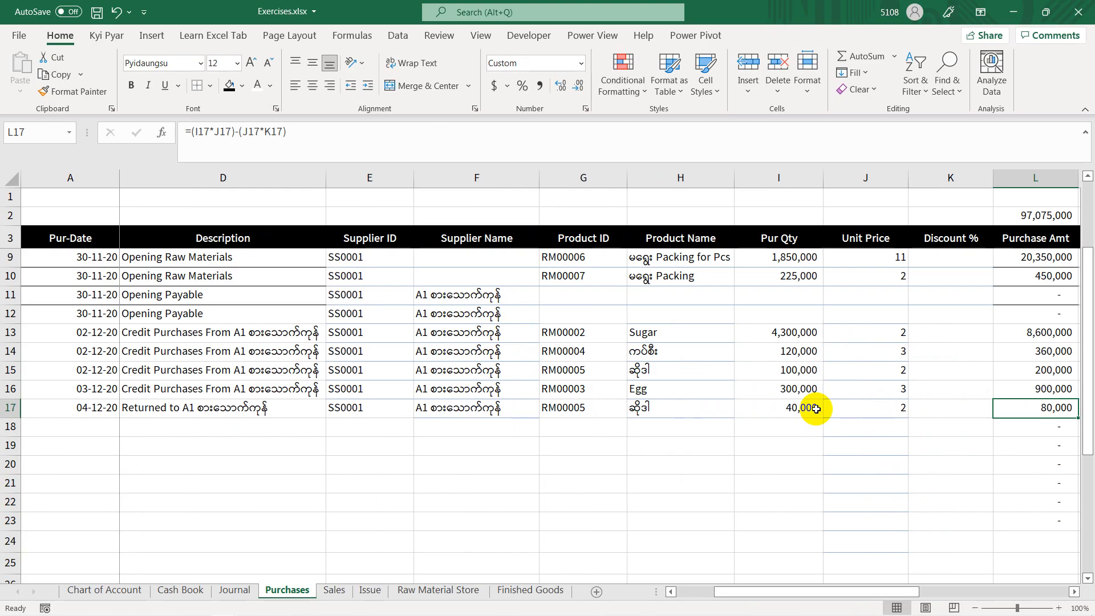
{"action": "left_click", "coordinate": [790, 408]}
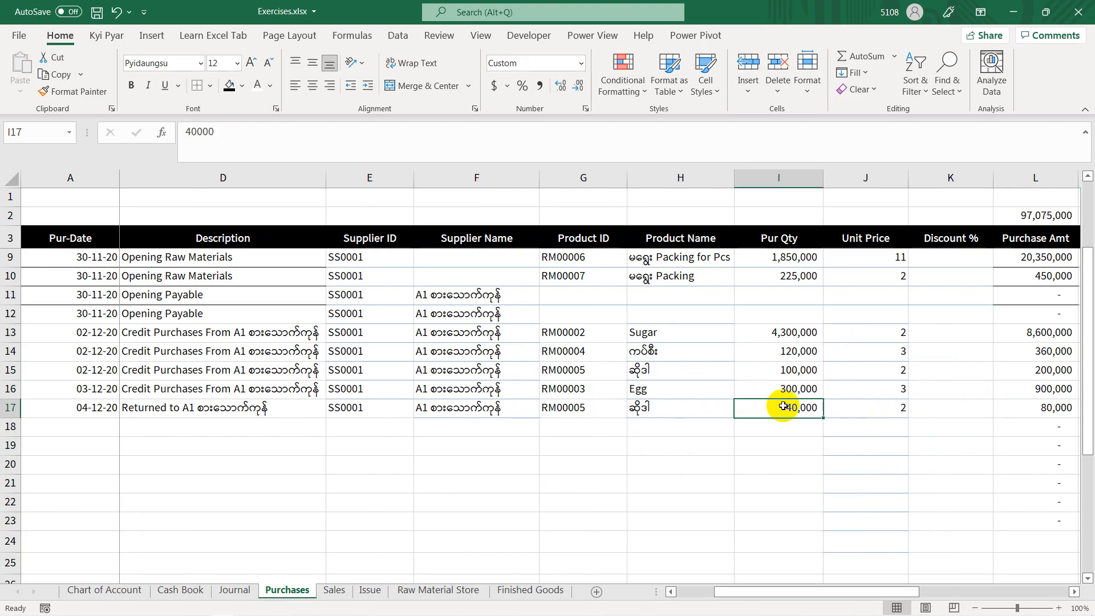
{"action": "double_click", "coordinate": [776, 409]}
{"action": "type", "text": "-"}
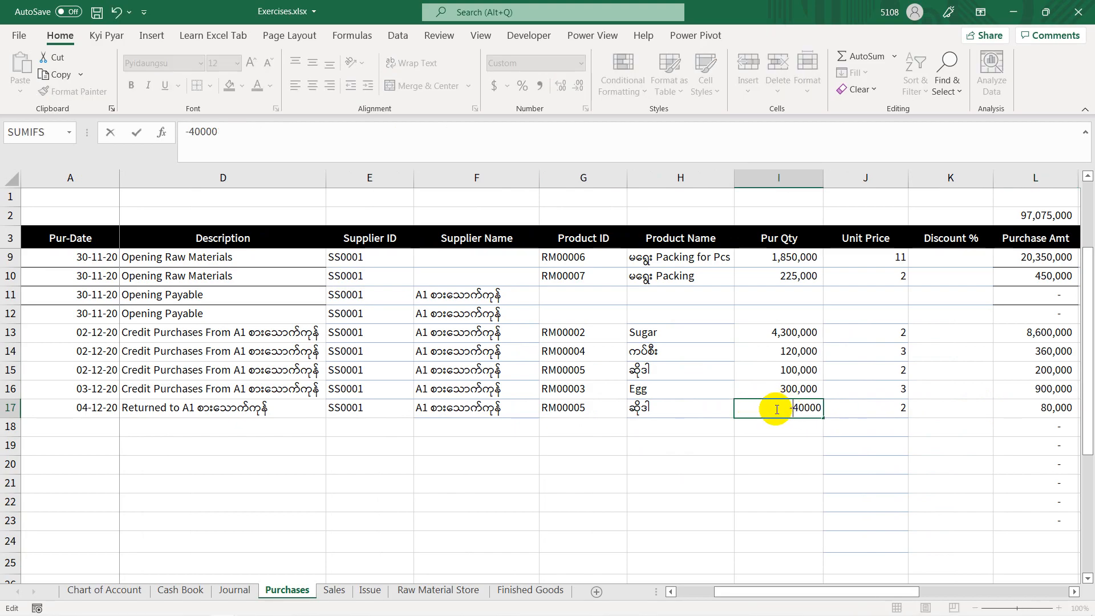
{"action": "key", "text": "Return"}
{"action": "left_click", "coordinate": [1023, 414]}
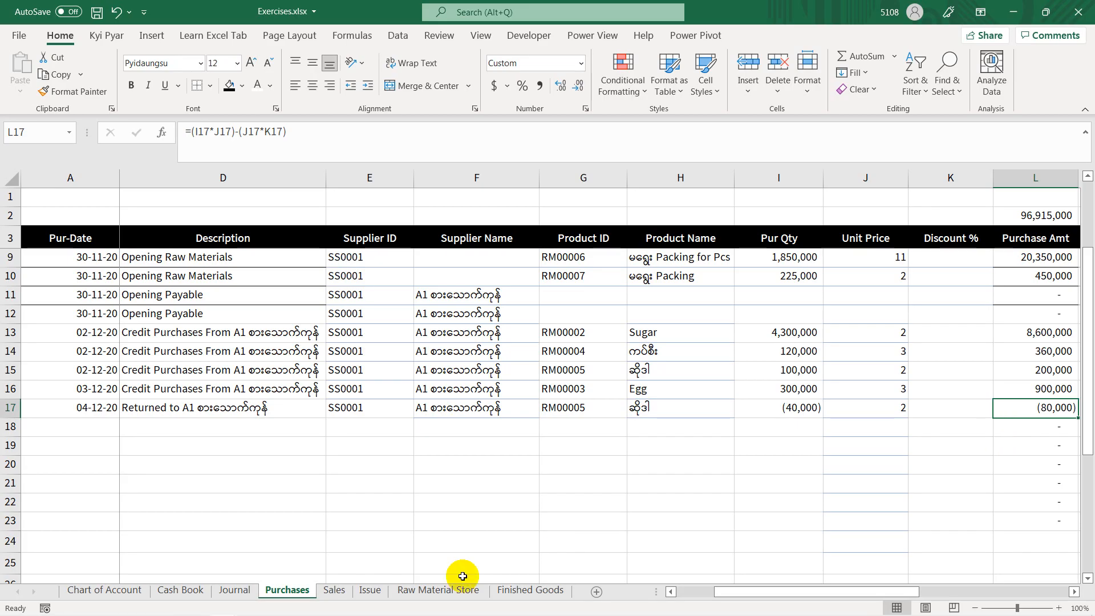
Step: Fill the date and month from Journal row 29 down into A30 and B30
{"action": "left_click", "coordinate": [224, 590]}
{"action": "left_click", "coordinate": [47, 376]}
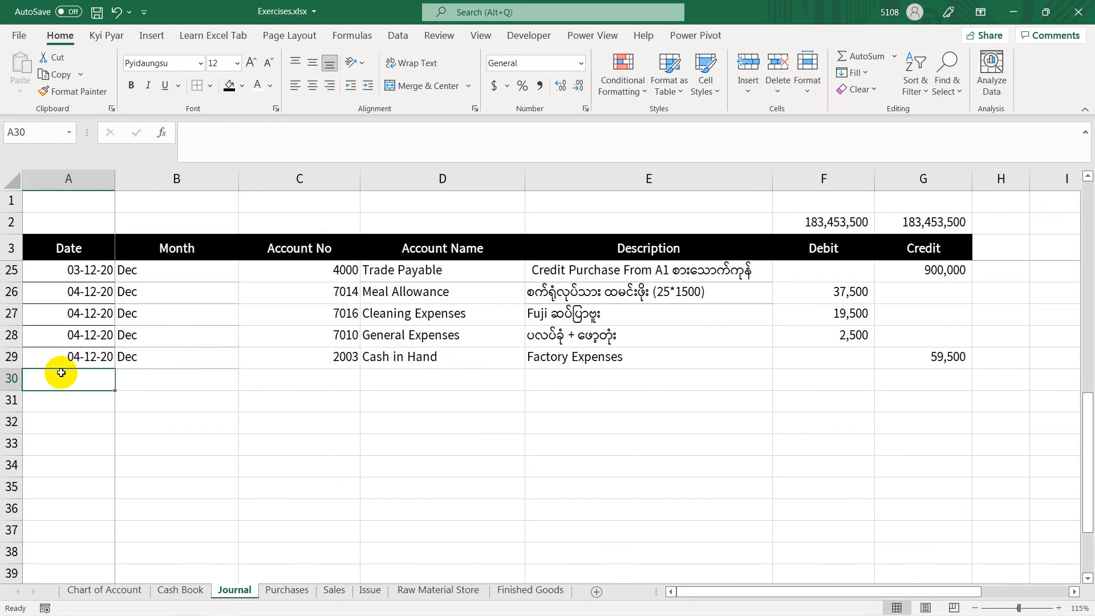
{"action": "left_click", "coordinate": [70, 360]}
{"action": "left_click_drag", "start_coordinate": [82, 381], "coordinate": [92, 370]}
{"action": "scroll", "coordinate": [89, 376], "scroll_direction": "up", "scroll_amount": 7}
{"action": "scroll", "coordinate": [91, 379], "scroll_direction": "down", "scroll_amount": 5}
{"action": "left_click", "coordinate": [84, 512]}
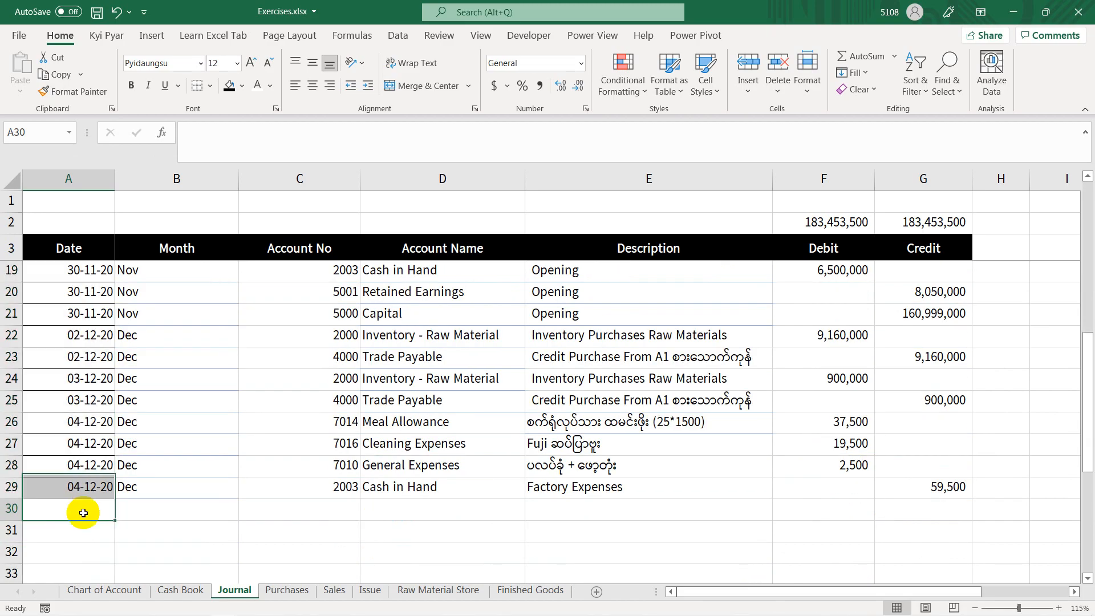
{"action": "key", "text": "ctrl+d"}
{"action": "left_click", "coordinate": [122, 505]}
{"action": "key", "text": "ctrl+d"}
Step: Look through the Chart of Account, especially the Cost of Sales accounts, for an account suited to purchase returns
{"action": "left_click", "coordinate": [293, 511]}
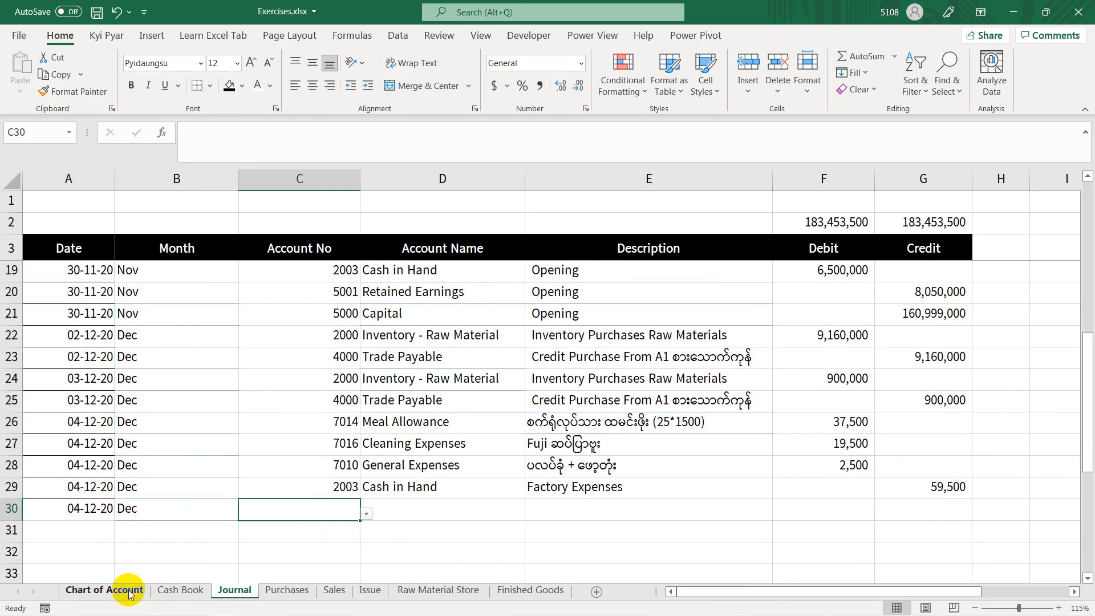
{"action": "left_click", "coordinate": [557, 515]}
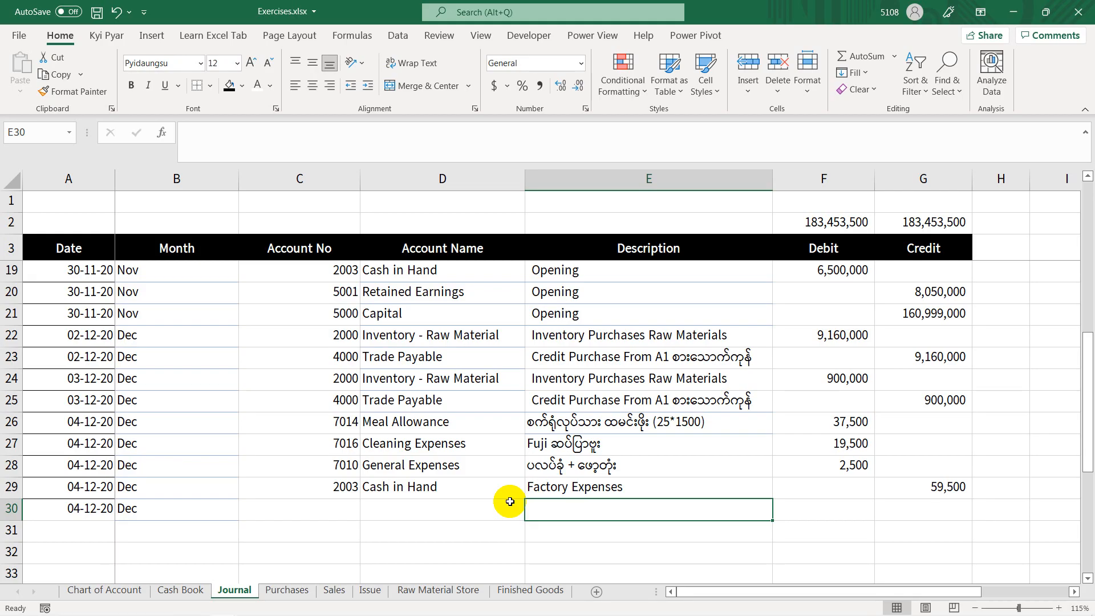
{"action": "left_click", "coordinate": [343, 490]}
{"action": "left_click", "coordinate": [107, 591]}
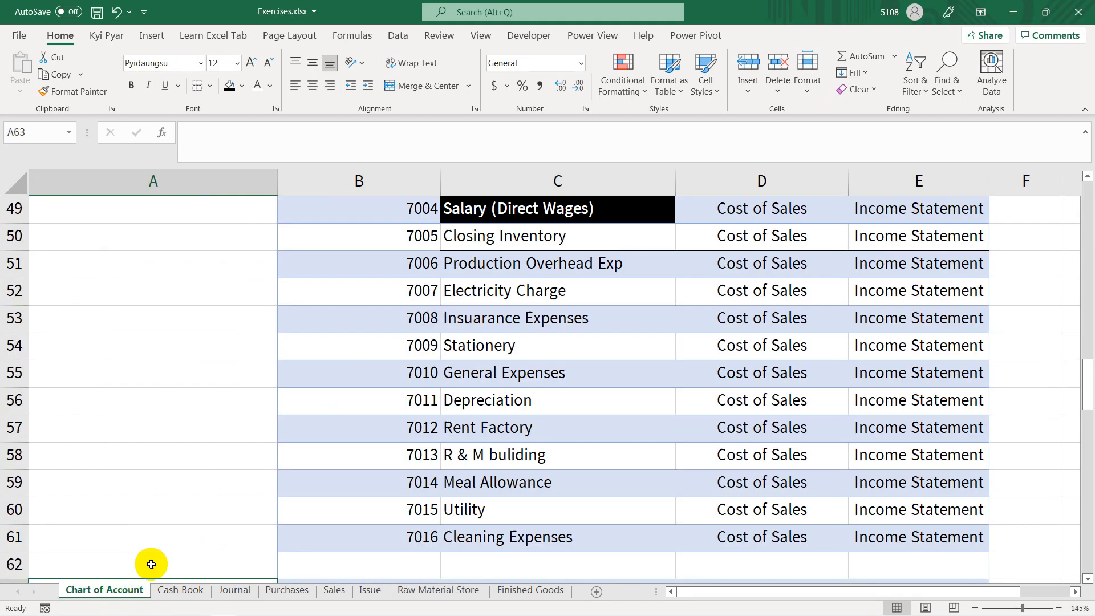
{"action": "scroll", "coordinate": [479, 393], "scroll_direction": "up", "scroll_amount": 2}
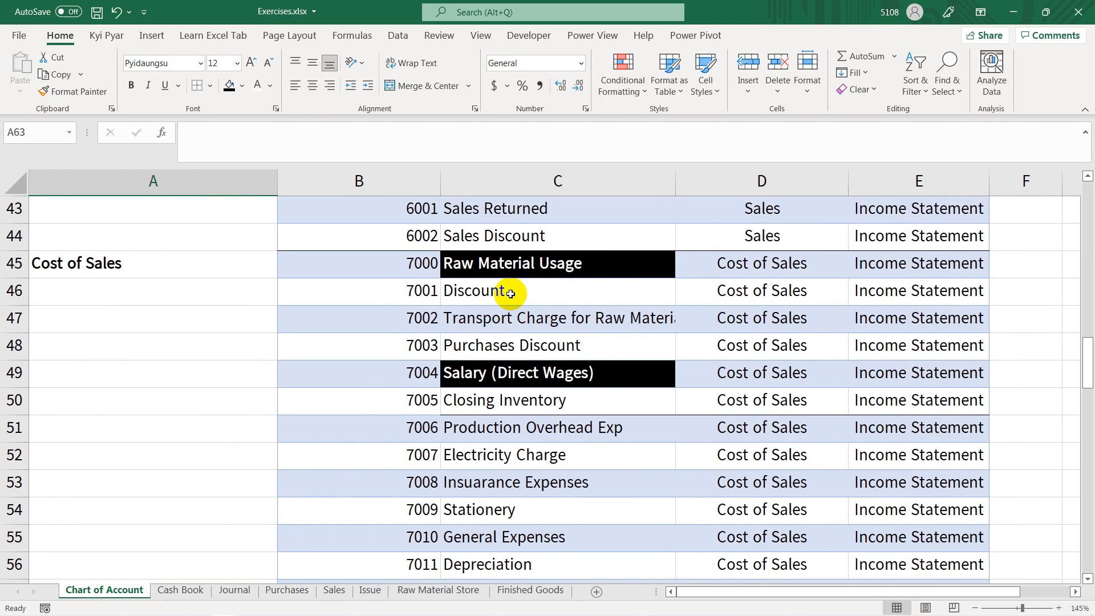
{"action": "scroll", "coordinate": [434, 343], "scroll_direction": "down", "scroll_amount": 2}
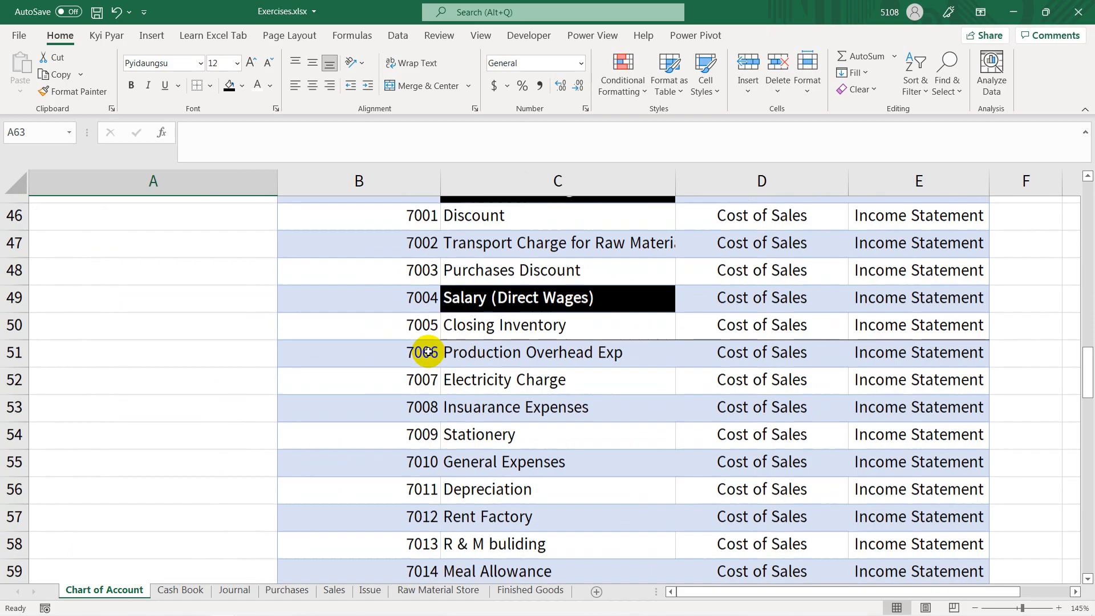
{"action": "scroll", "coordinate": [426, 347], "scroll_direction": "up", "scroll_amount": 5}
{"action": "scroll", "coordinate": [429, 350], "scroll_direction": "up", "scroll_amount": 5}
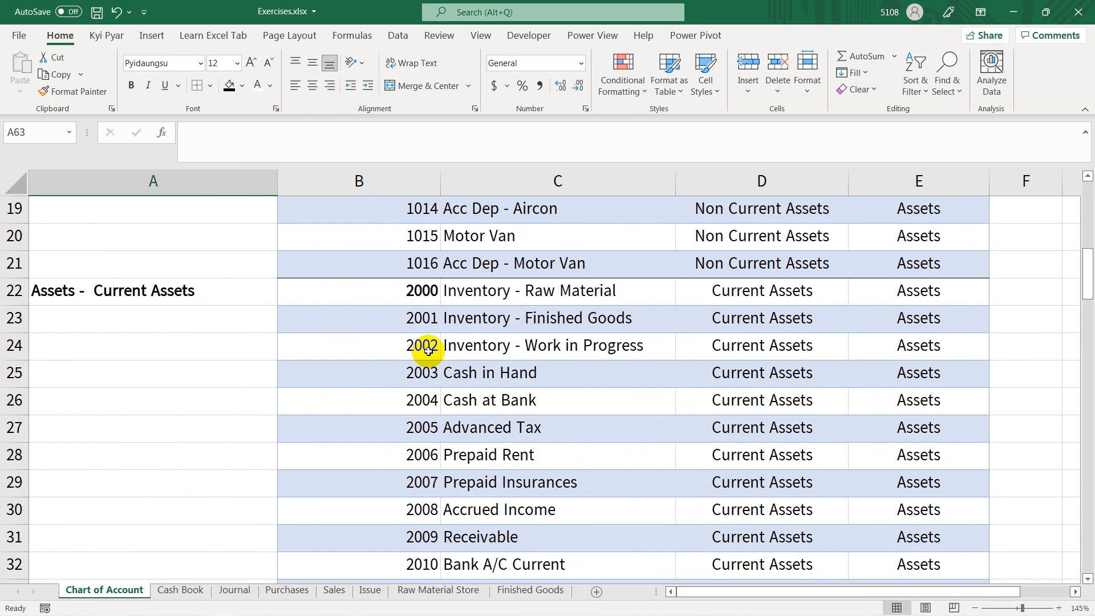
{"action": "scroll", "coordinate": [429, 350], "scroll_direction": "down", "scroll_amount": 4}
{"action": "scroll", "coordinate": [451, 354], "scroll_direction": "down", "scroll_amount": 4}
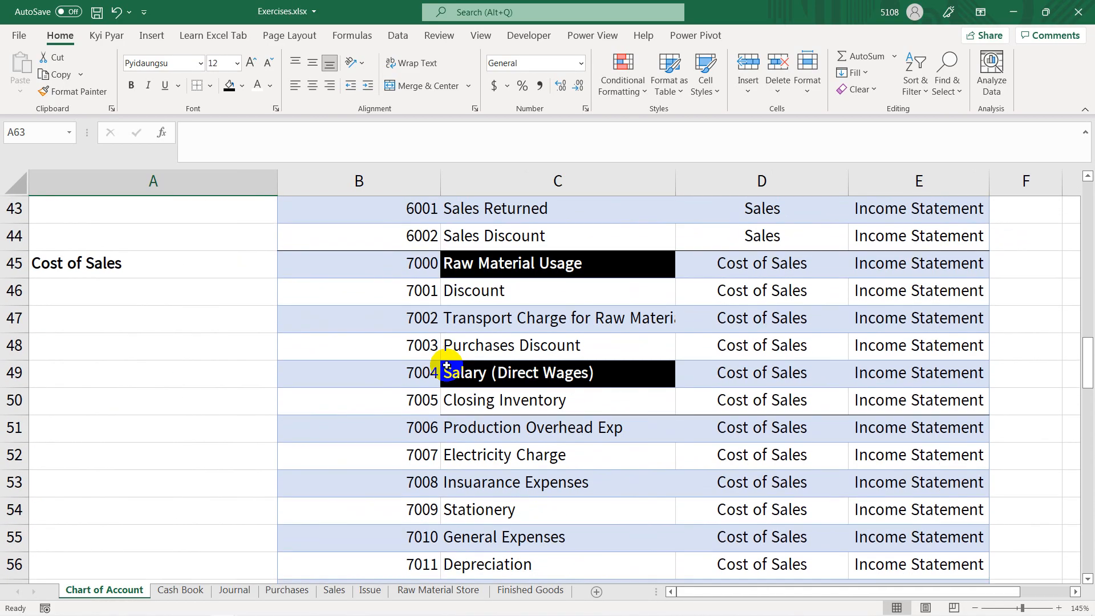
{"action": "scroll", "coordinate": [447, 365], "scroll_direction": "down", "scroll_amount": 2}
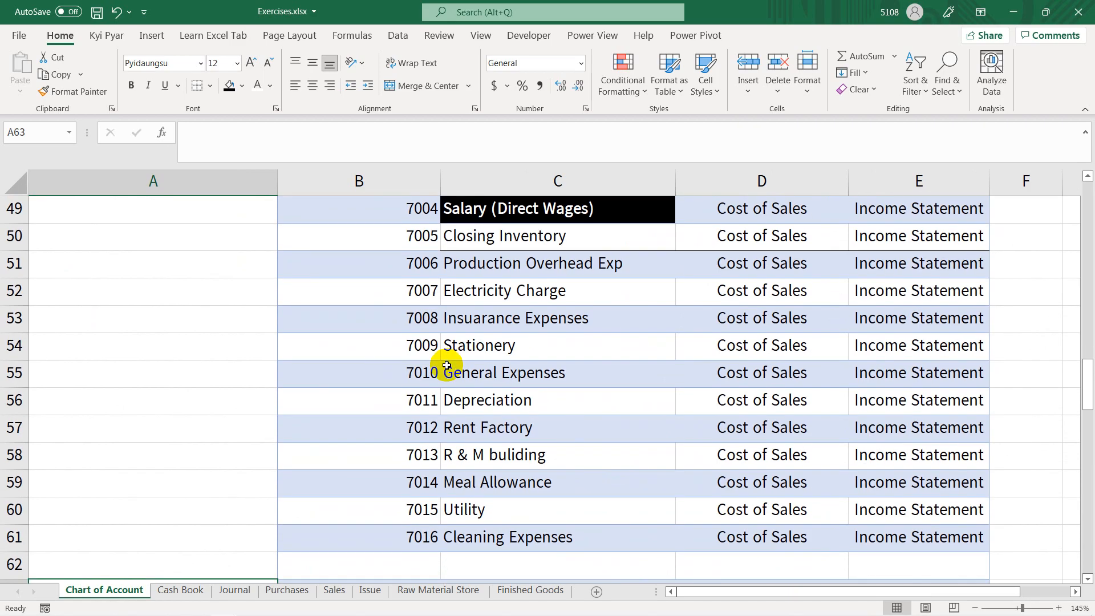
{"action": "scroll", "coordinate": [446, 366], "scroll_direction": "down", "scroll_amount": 1}
{"action": "scroll", "coordinate": [446, 366], "scroll_direction": "up", "scroll_amount": 3}
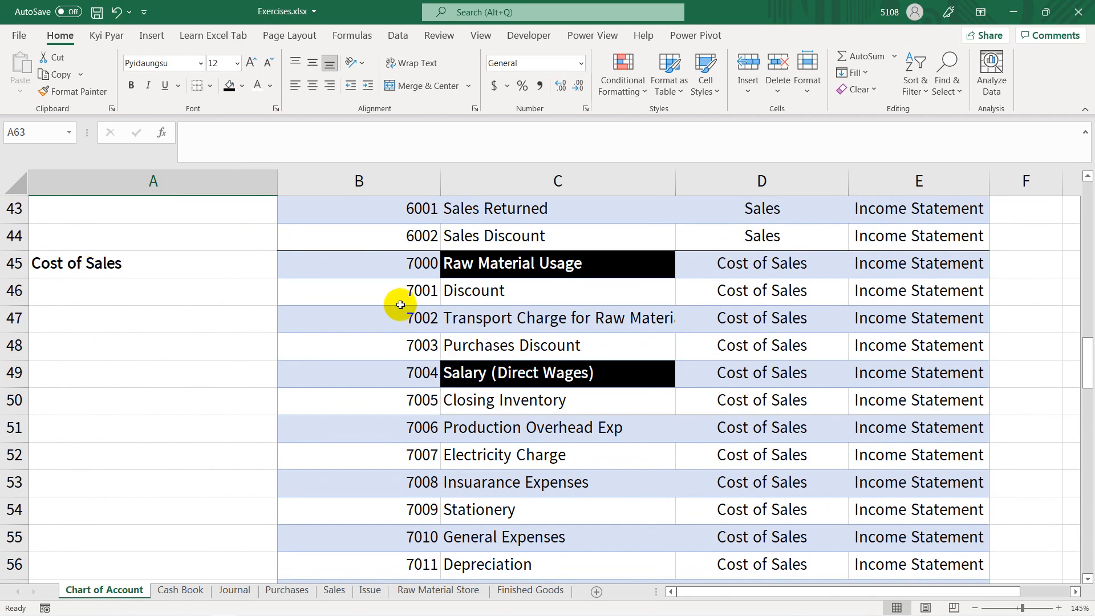
{"action": "scroll", "coordinate": [447, 342], "scroll_direction": "down", "scroll_amount": 2}
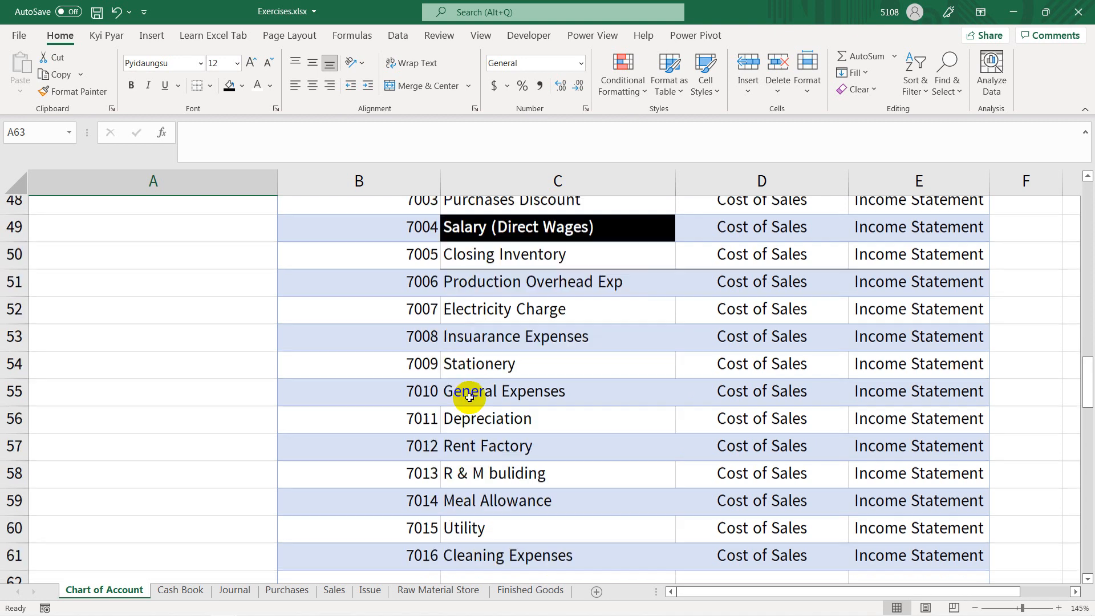
{"action": "scroll", "coordinate": [440, 445], "scroll_direction": "down", "scroll_amount": 1}
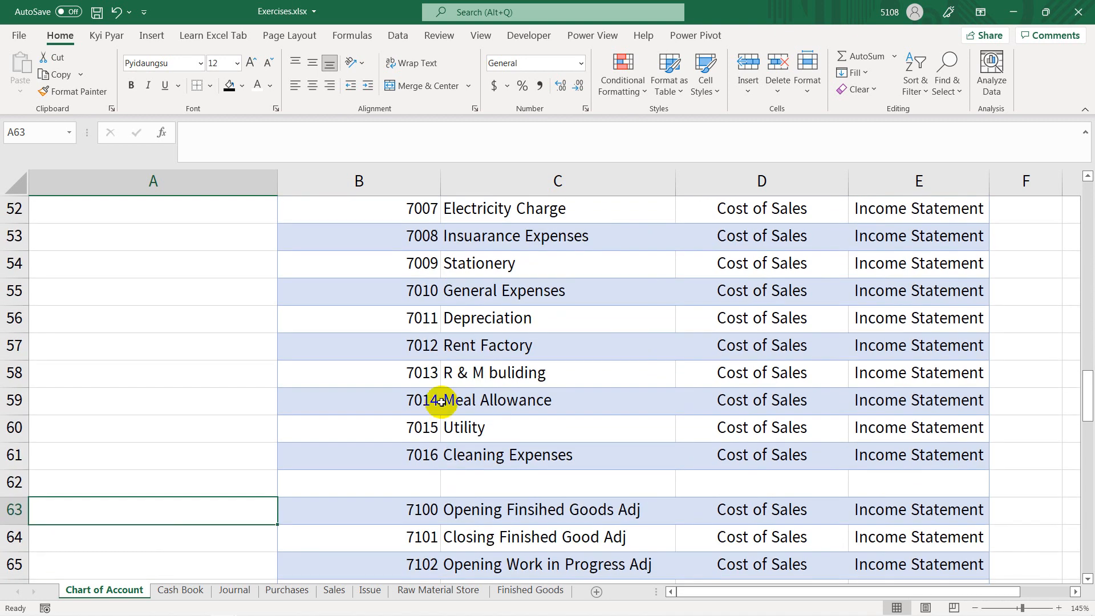
Step: Enter account ID number ၇၀၁၇ in the empty Chart of Account row, cell B62
{"action": "left_click", "coordinate": [417, 475]}
{"action": "type", "text": "၇၀၁၇"}
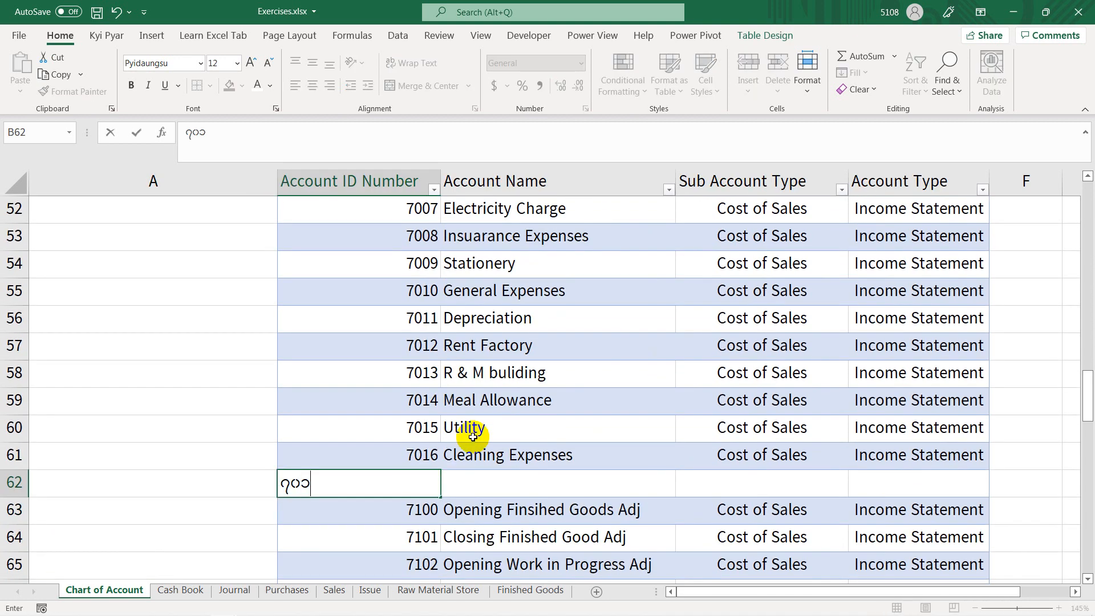
{"action": "key", "text": "Tab"}
Step: Switch the keyboard to English input and enter the account name Purchases Returned in cell C62
{"action": "key", "text": "ctrl+shift"}
{"action": "type", "text": "{r"}
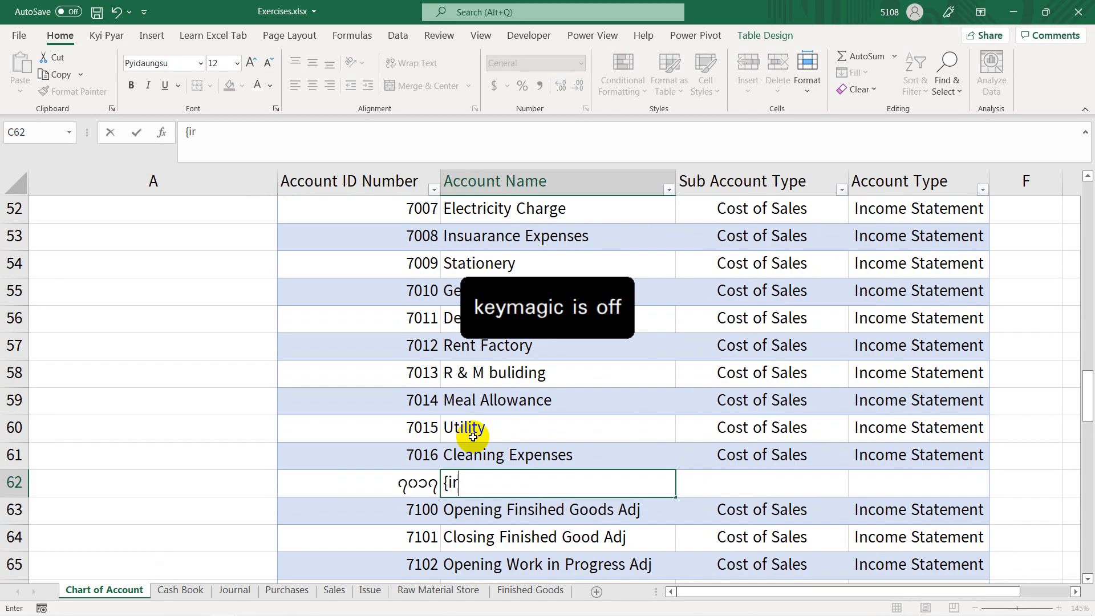
{"action": "key", "text": "BackSpace"}
{"action": "key", "text": "BackSpace"}
{"action": "type", "text": "Purchsae"}
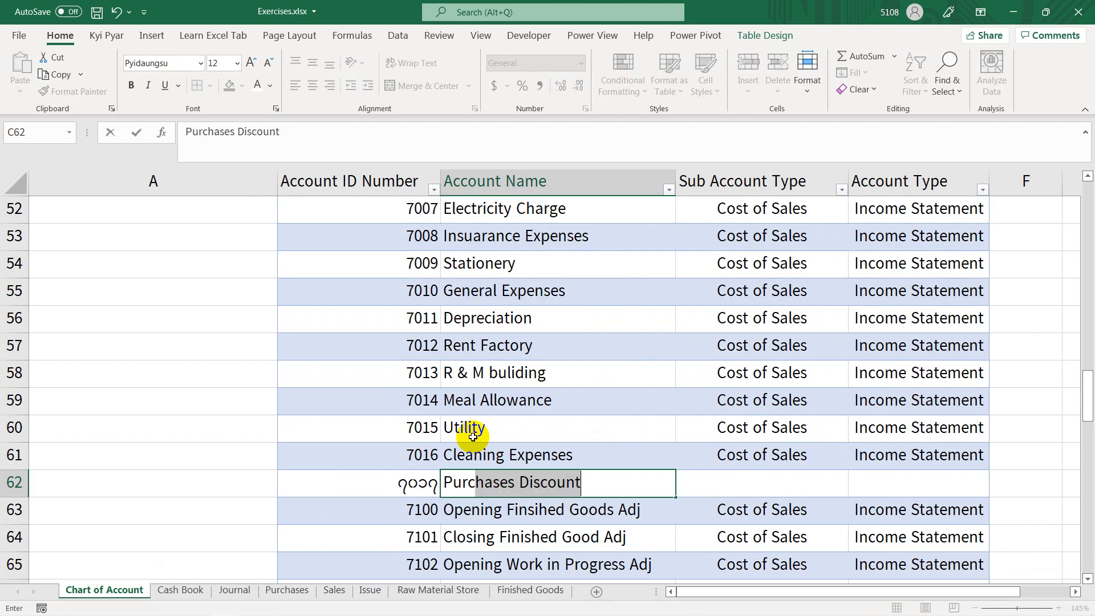
{"action": "key", "text": "BackSpace"}
{"action": "key", "text": "BackSpace"}
{"action": "type", "text": "az"}
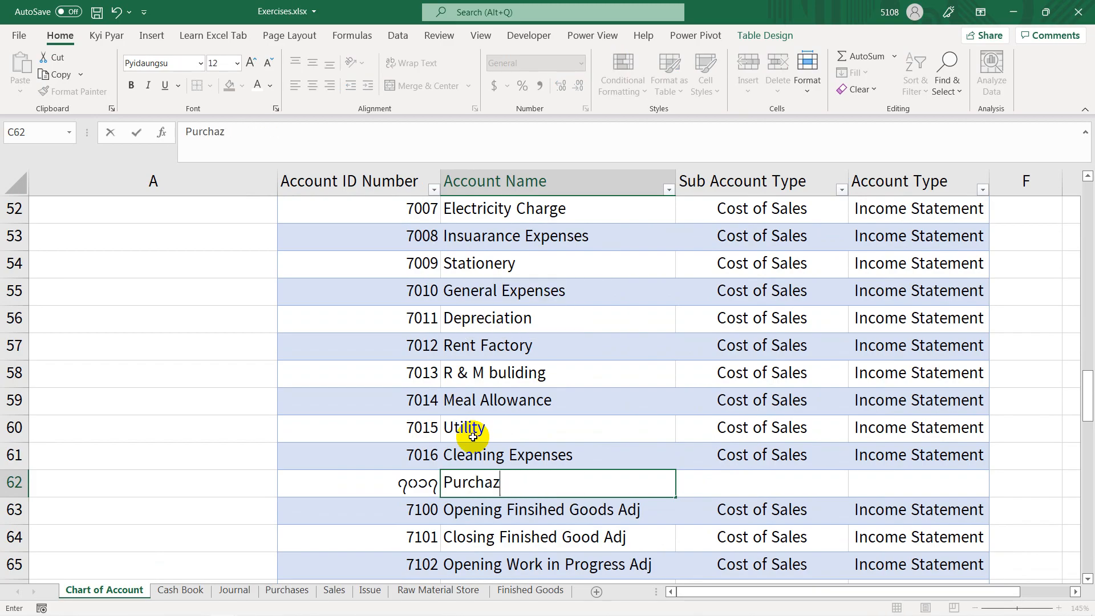
{"action": "key", "text": "BackSpace"}
{"action": "type", "text": "ses Returned"}
{"action": "key", "text": "Return"}
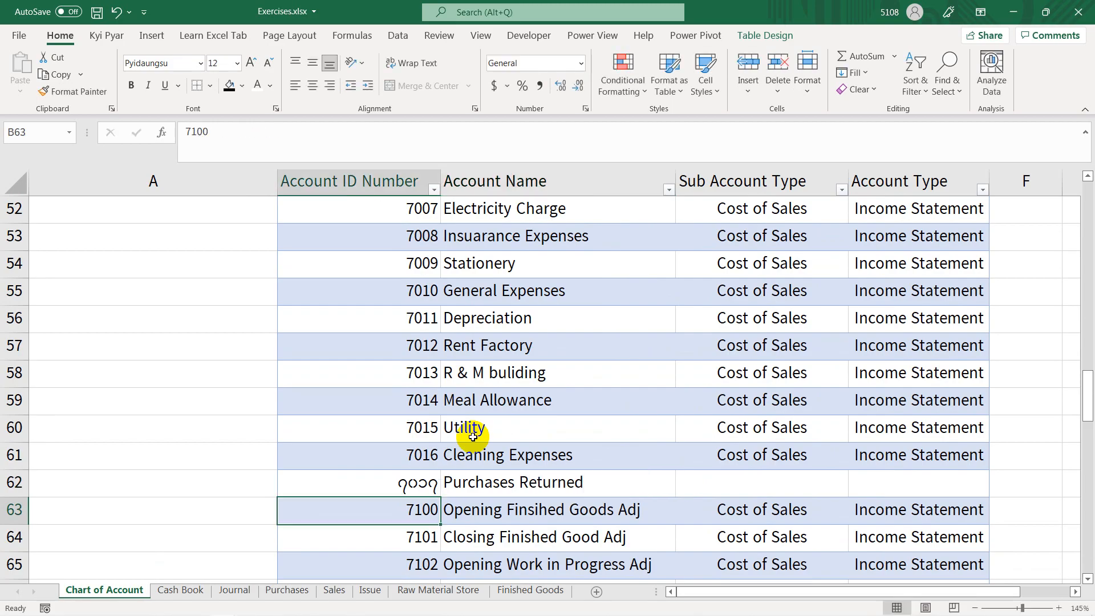
Step: Fill Cost of Sales and Income Statement down from row 61 into D62 and E62, and save the workbook
{"action": "left_click", "coordinate": [791, 486]}
{"action": "key", "text": "ctrl+d"}
{"action": "left_click", "coordinate": [874, 481]}
{"action": "key", "text": "ctrl+d"}
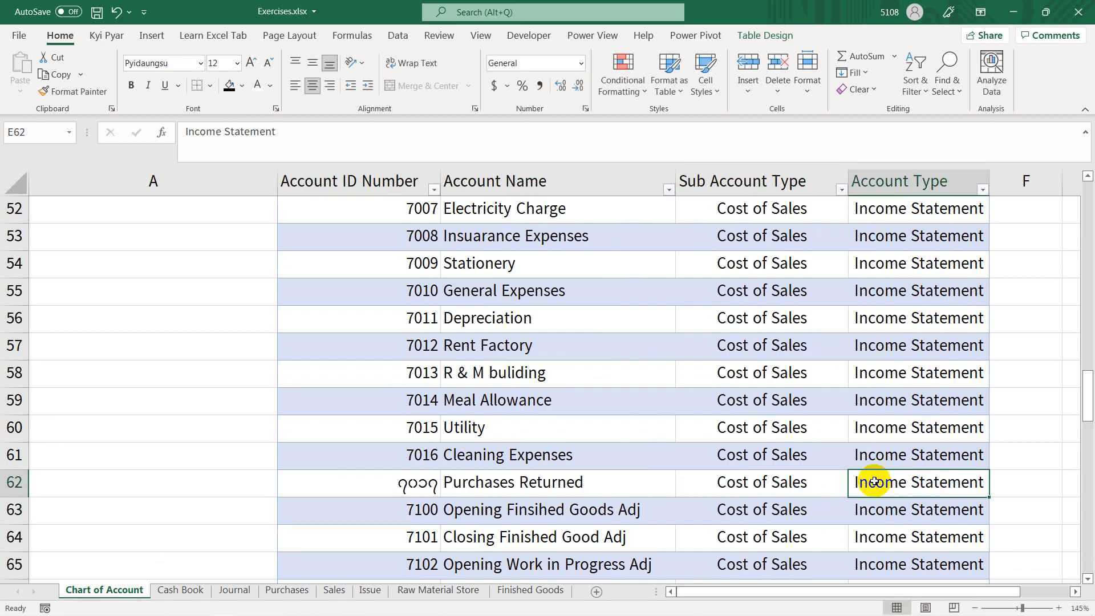
{"action": "key", "text": "ctrl+s"}
Step: Copy the number formatting of account ID cell B61 onto B62 with Format Painter
{"action": "left_click", "coordinate": [426, 479]}
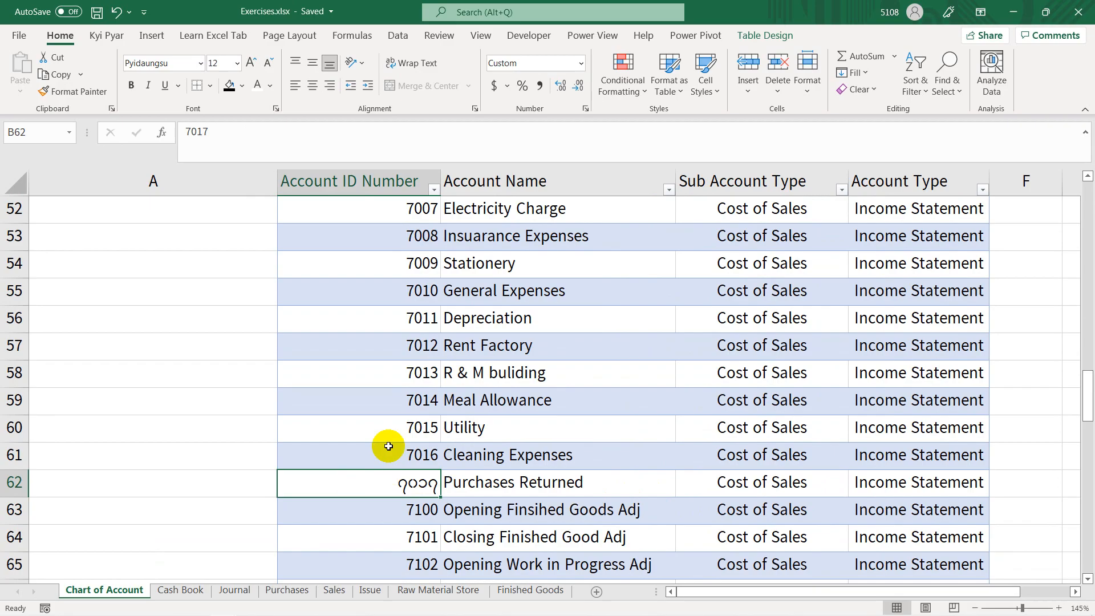
{"action": "left_click", "coordinate": [387, 448]}
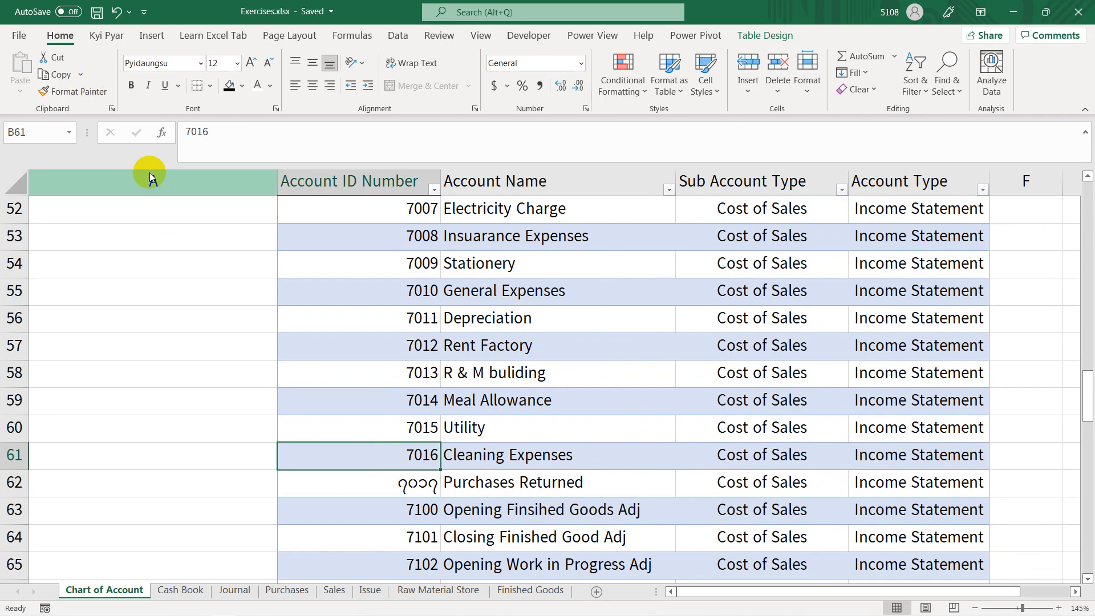
{"action": "left_click", "coordinate": [86, 92]}
{"action": "left_click", "coordinate": [370, 483]}
Step: Insert an empty row above row 63 in the Chart of Account, and save the workbook
{"action": "left_click", "coordinate": [14, 510]}
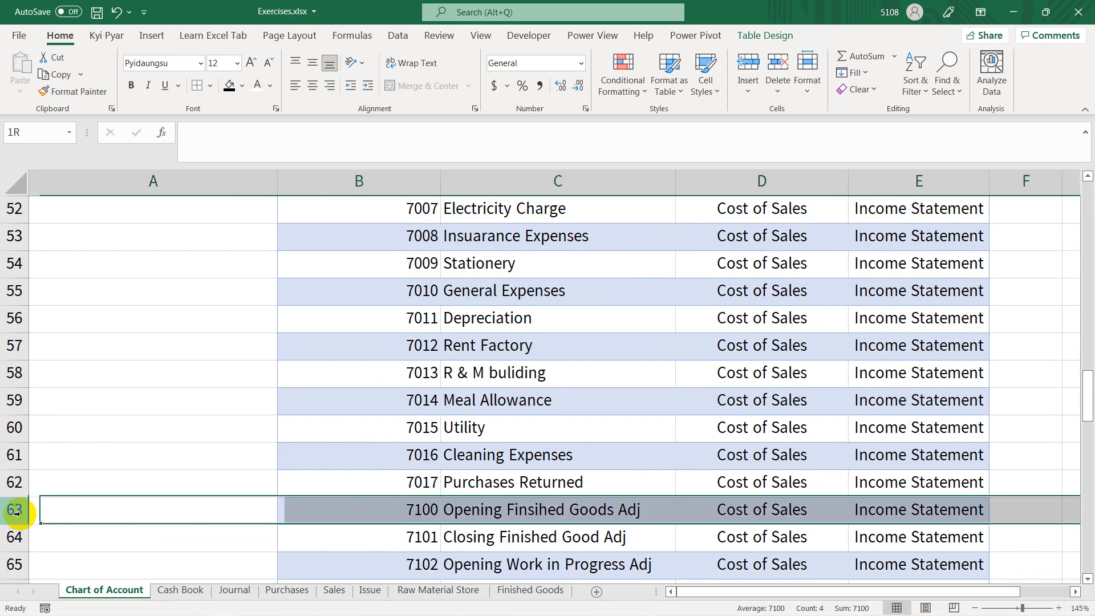
{"action": "key", "text": "ctrl+shift+plus"}
{"action": "left_click", "coordinate": [357, 481]}
{"action": "key", "text": "ctrl+s"}
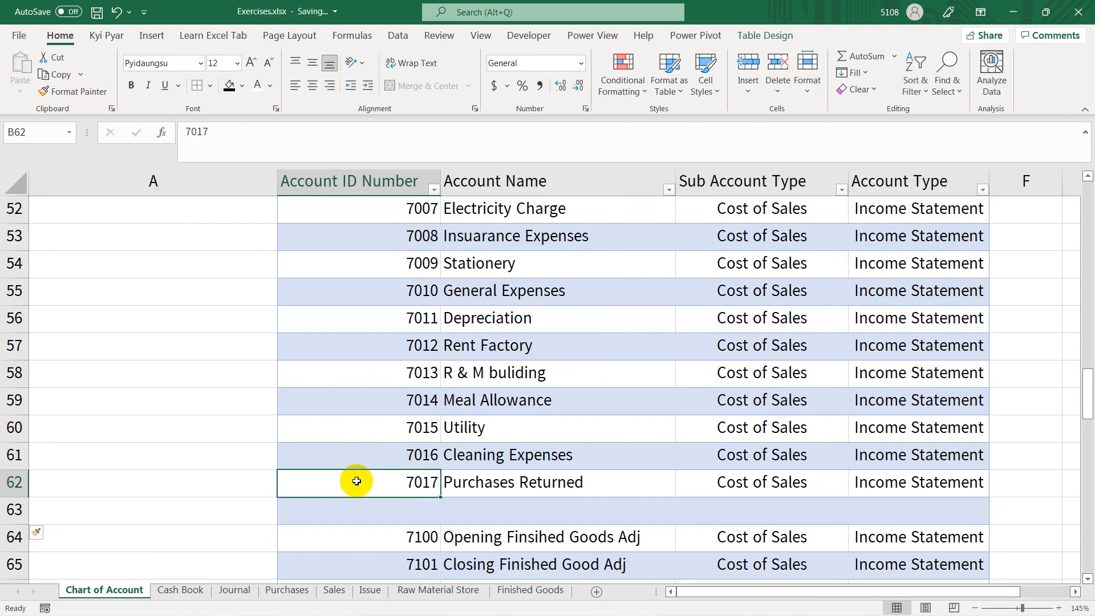
Step: On the Journal sheet, enter account number 7017 for the 04-12-20 entry in cell C30
{"action": "key", "text": "alt+Tab"}
{"action": "left_click", "coordinate": [257, 477]}
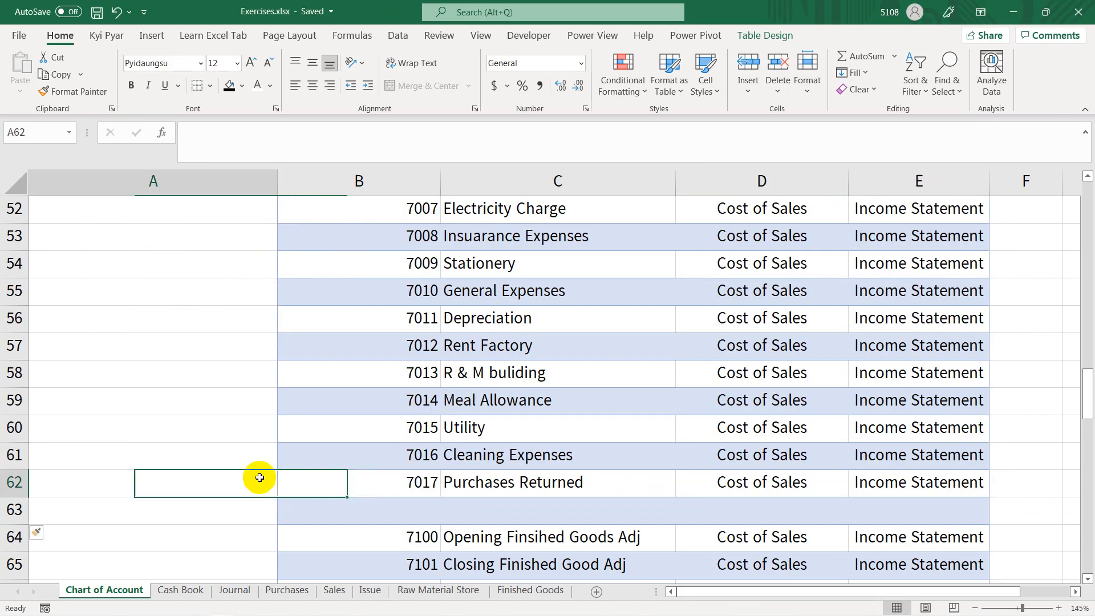
{"action": "left_click", "coordinate": [234, 590]}
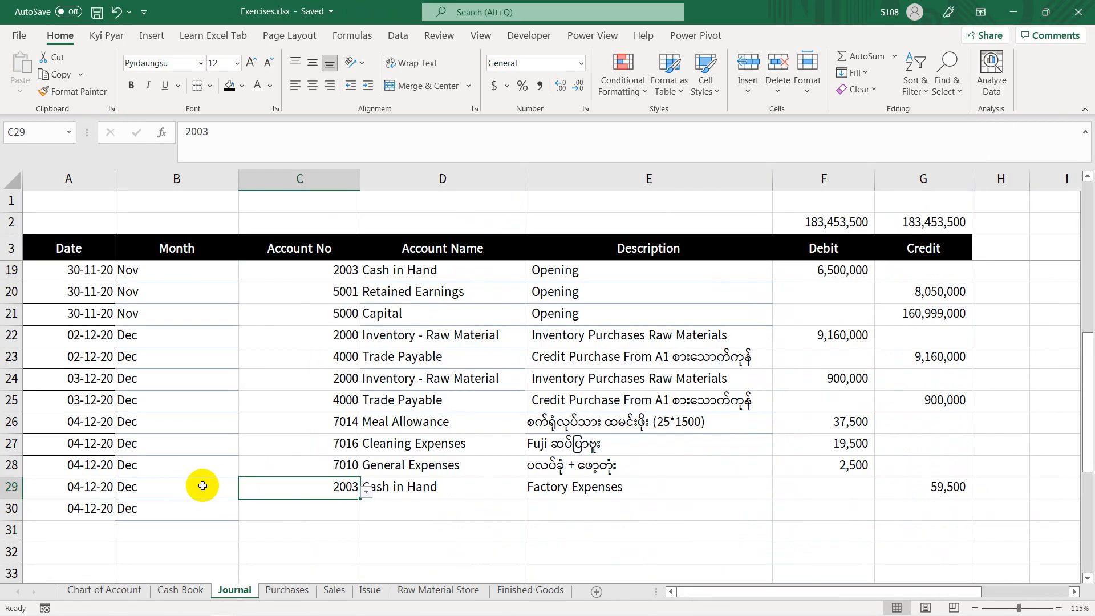
{"action": "left_click", "coordinate": [329, 510]}
{"action": "type", "text": "7017"}
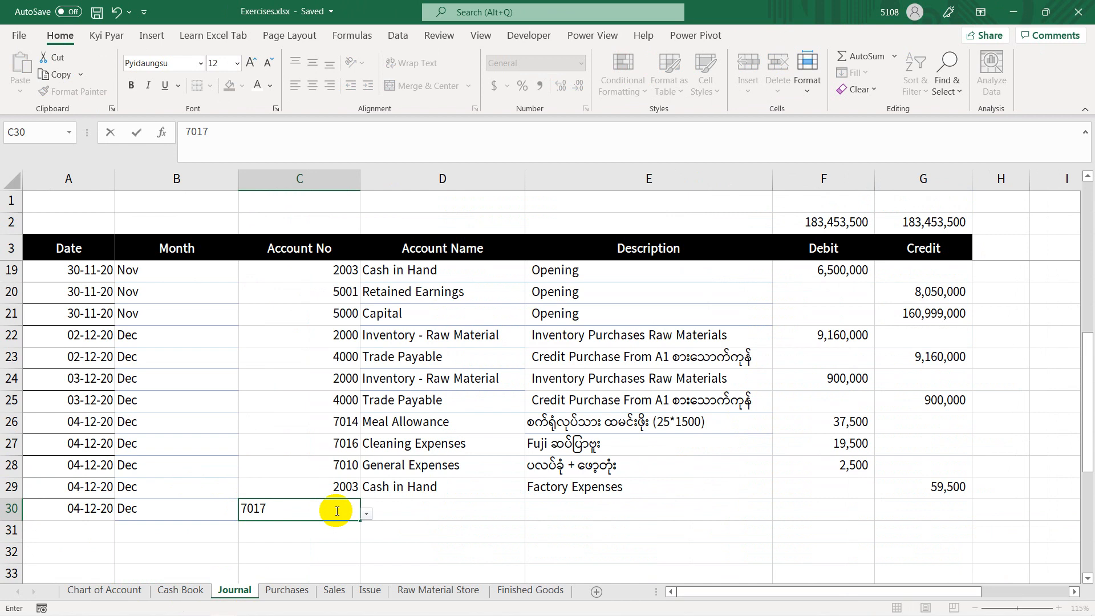
{"action": "key", "text": "Tab"}
Step: Enter the description "Returned to A1 စားသောက်ကုန်" in E30, switching to Burmese keyboard input for the supplier name
{"action": "left_click", "coordinate": [579, 515]}
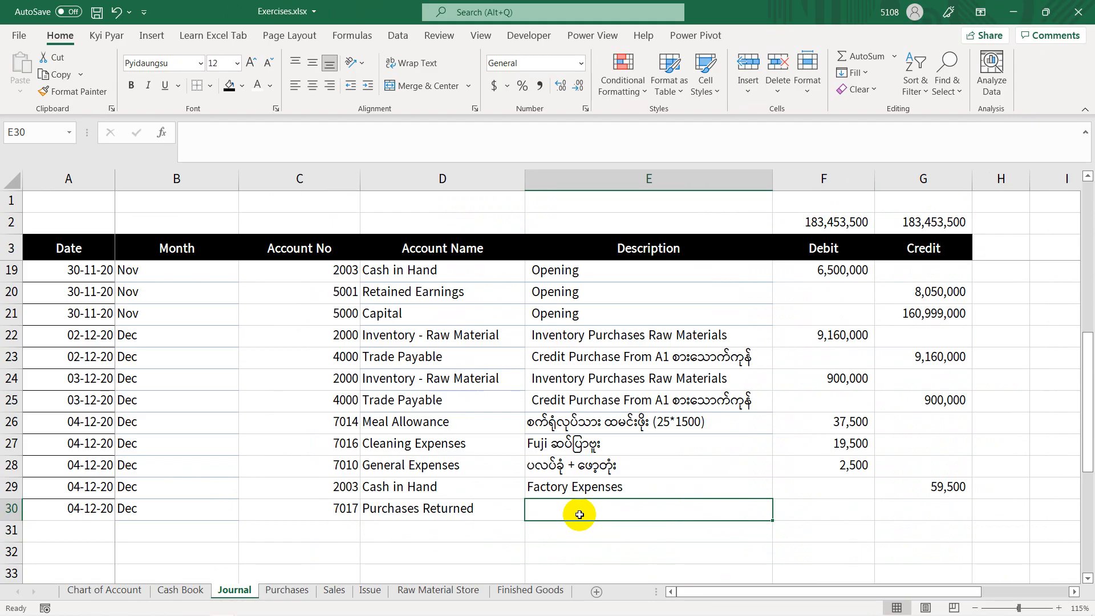
{"action": "type", "text": "Returne"}
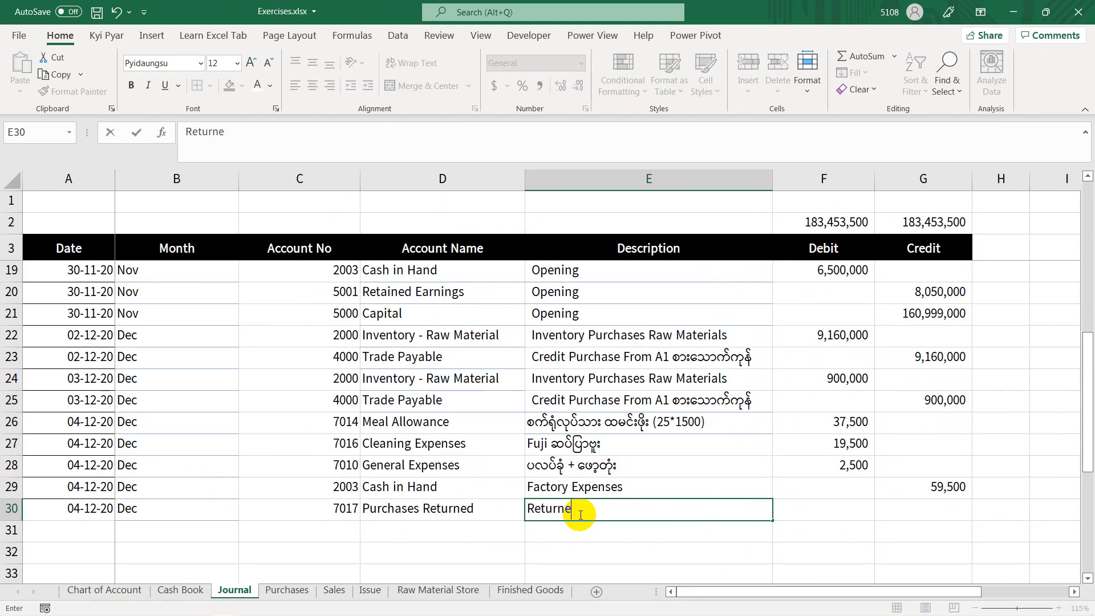
{"action": "type", "text": "d to A1"}
{"action": "key", "text": "alt+shift"}
{"action": "type", "text": "စားသောက်"}
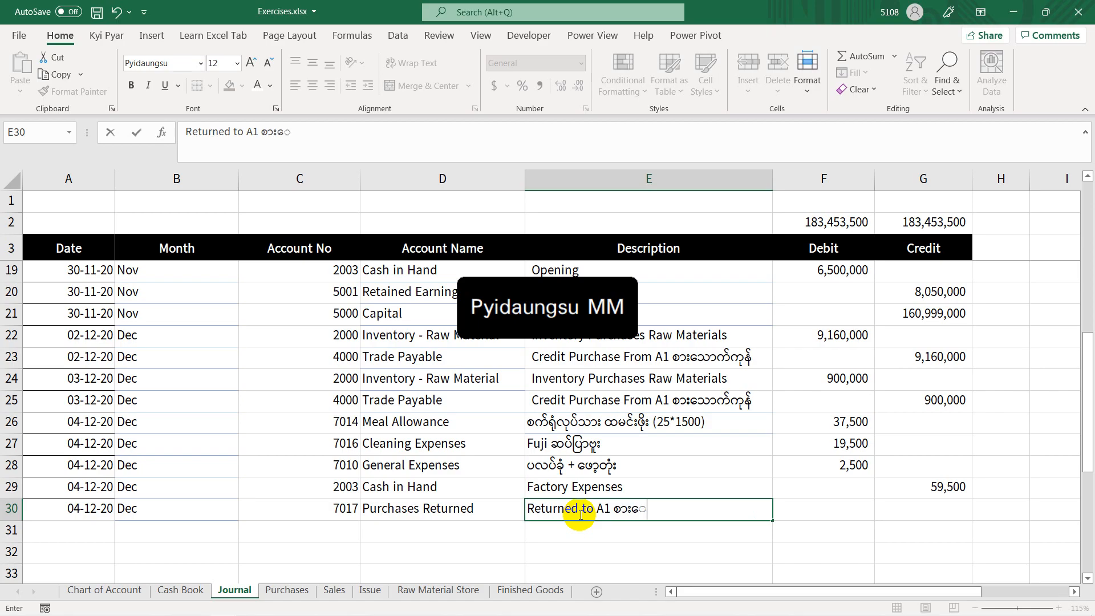
{"action": "type", "text": "ကုန်"}
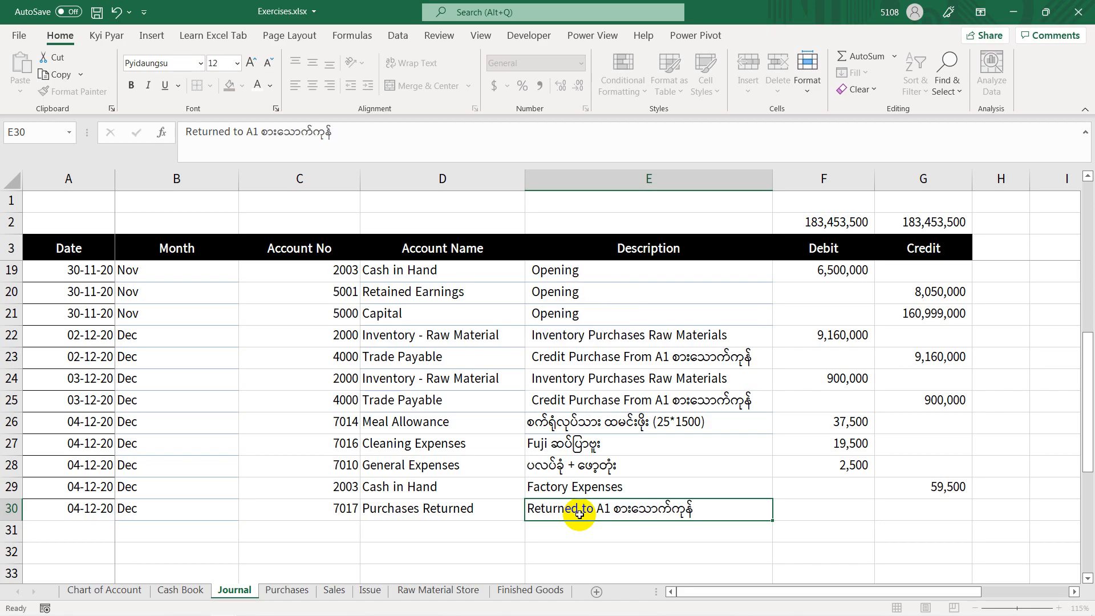
{"action": "key", "text": "Tab"}
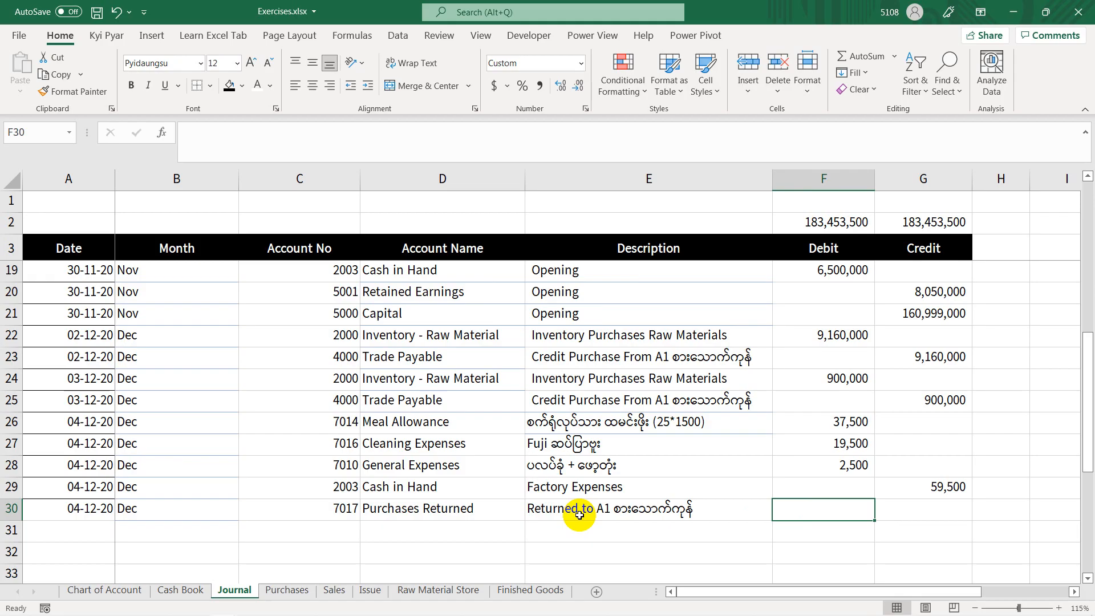
Step: Enter a debit amount of ၈၀၀၀၀ (80,000) for Purchases Returned in cell F30
{"action": "type", "text": "၈၀၀"}
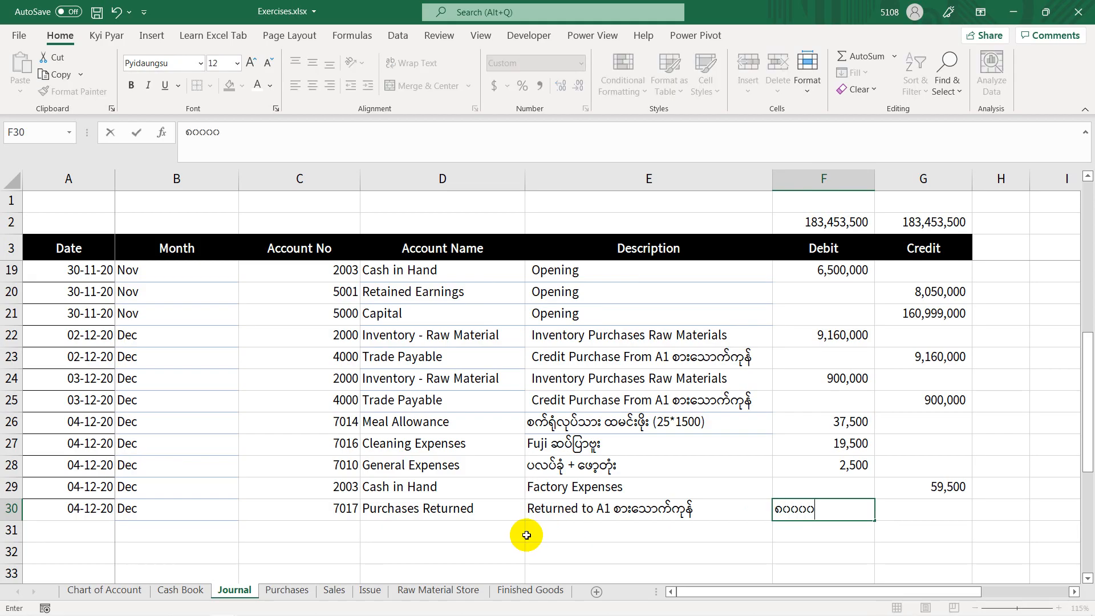
{"action": "type", "text": "၀၀"}
{"action": "key", "text": "Return"}
Step: Switch the keyboard to English input and enter the account name Inventory - Raw Material in cell D31
{"action": "left_click", "coordinate": [414, 523]}
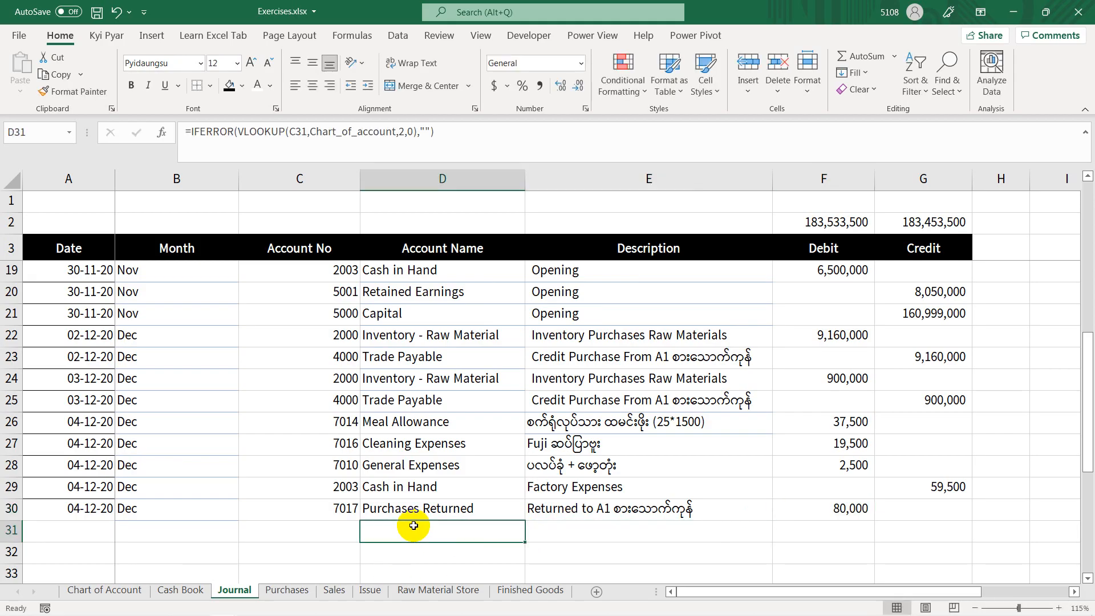
{"action": "type", "text": "ှုည"}
{"action": "key", "text": "BackSpace"}
{"action": "key", "text": "BackSpace"}
{"action": "key", "text": "ctrl+shift+z"}
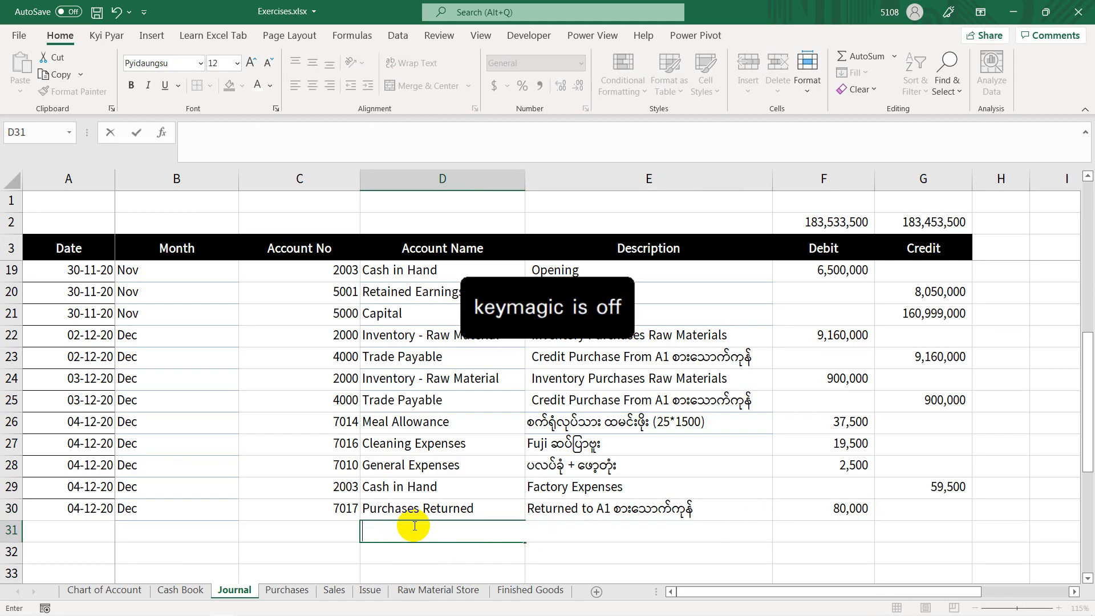
{"action": "type", "text": "In"}
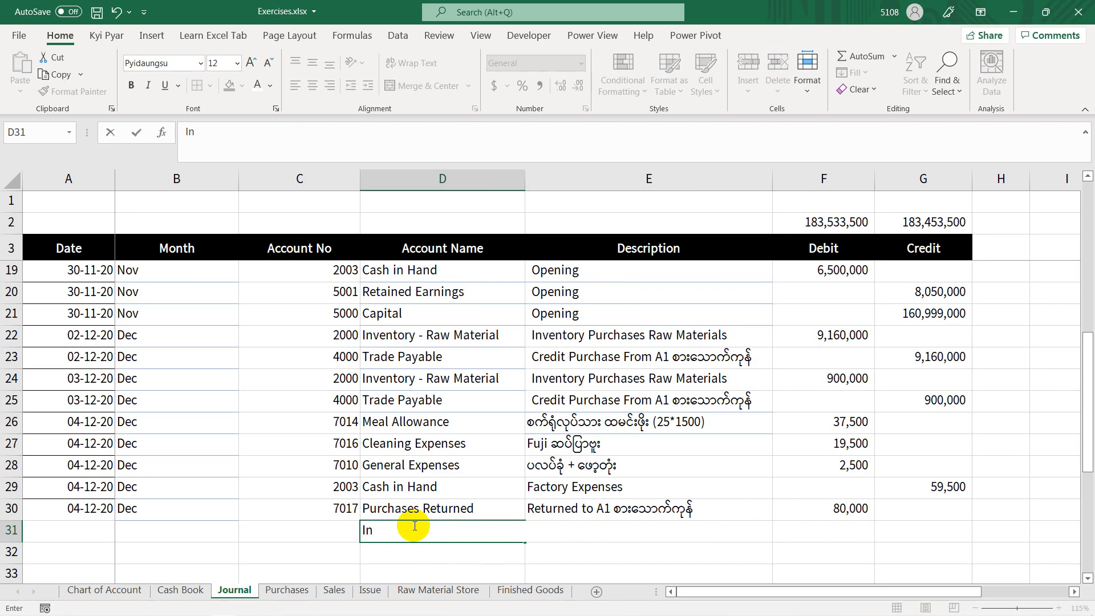
{"action": "type", "text": "tventory - Raw Material"}
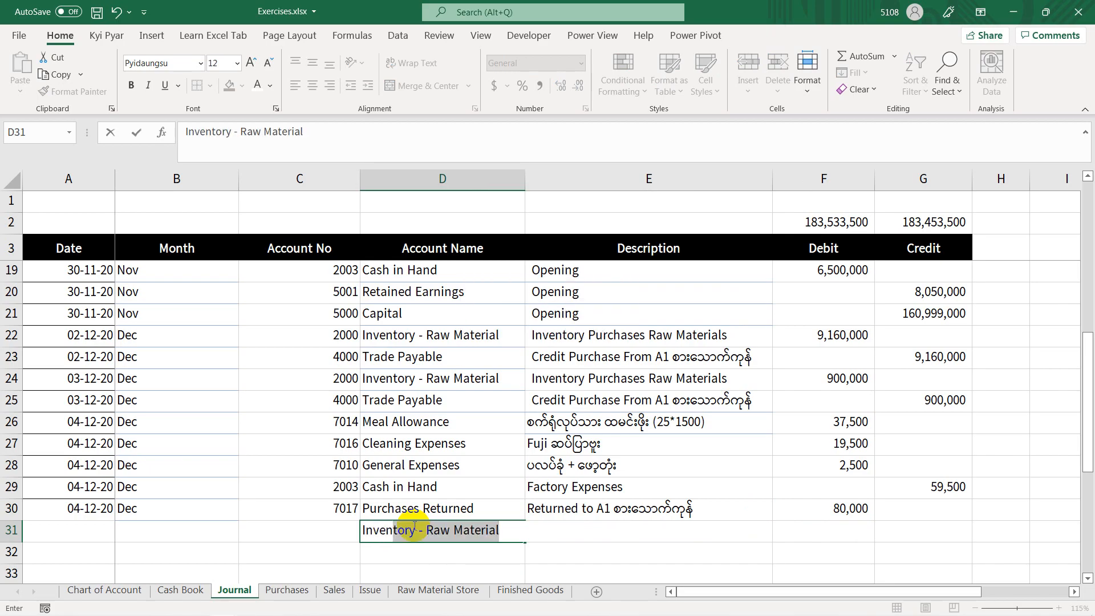
{"action": "key", "text": "Return"}
Step: Enter account number 2000 for the raw material inventory line in cell C31
{"action": "key", "text": "Left"}
{"action": "key", "text": "Up"}
{"action": "type", "text": "2"}
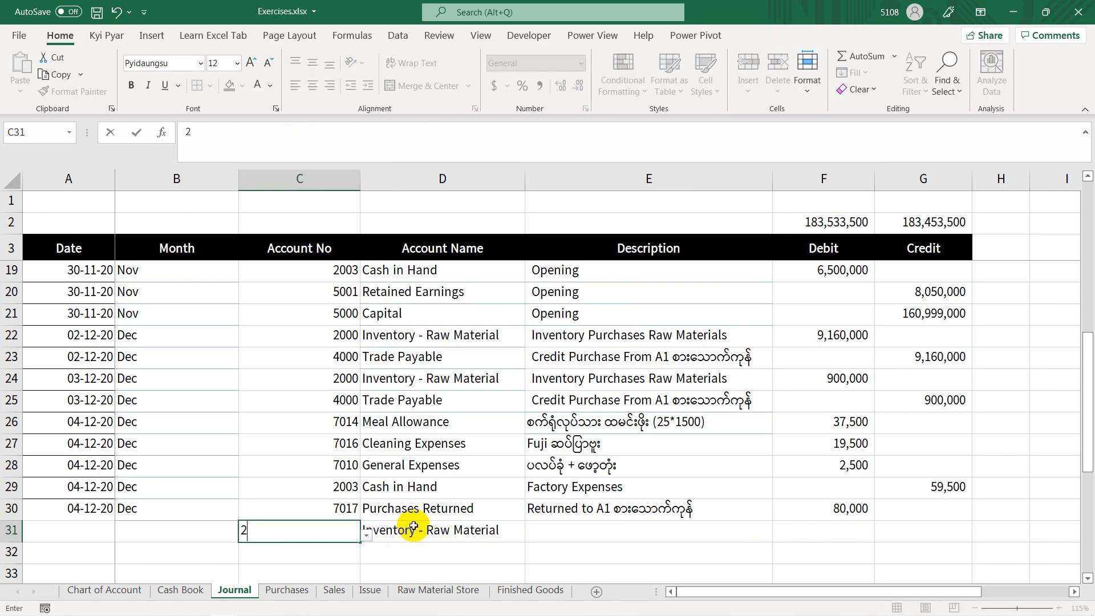
{"action": "type", "text": "000"}
{"action": "key", "text": "Return"}
Step: Fill the description down from E30 into E31, enter a credit of 80,000 in G31, and save the workbook
{"action": "left_click", "coordinate": [556, 527]}
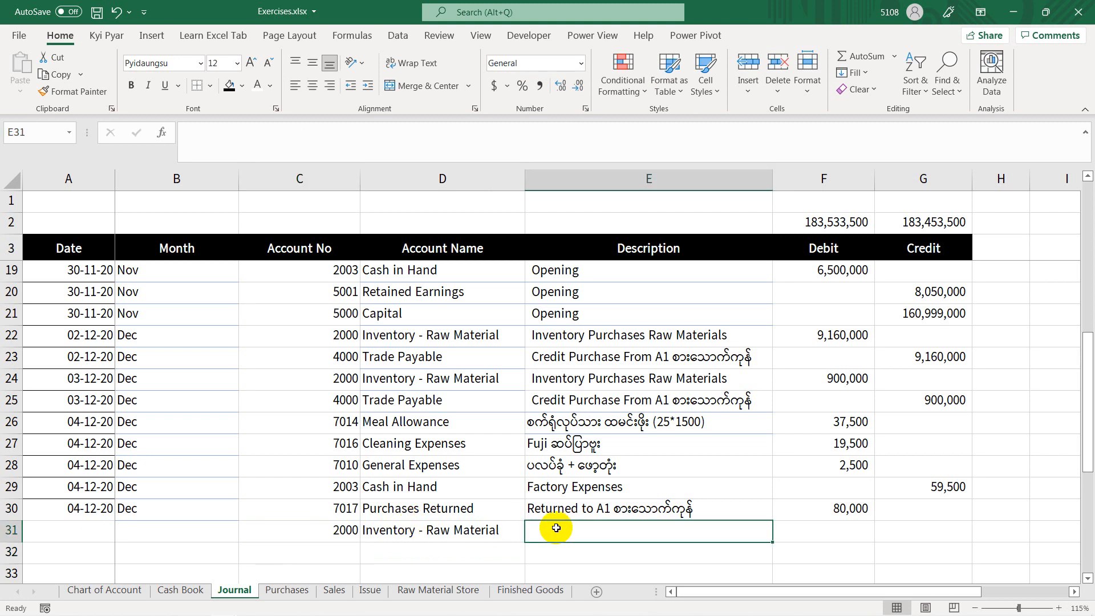
{"action": "key", "text": "ctrl+d"}
{"action": "key", "text": "Right"}
{"action": "key", "text": "Right"}
{"action": "type", "text": "8"}
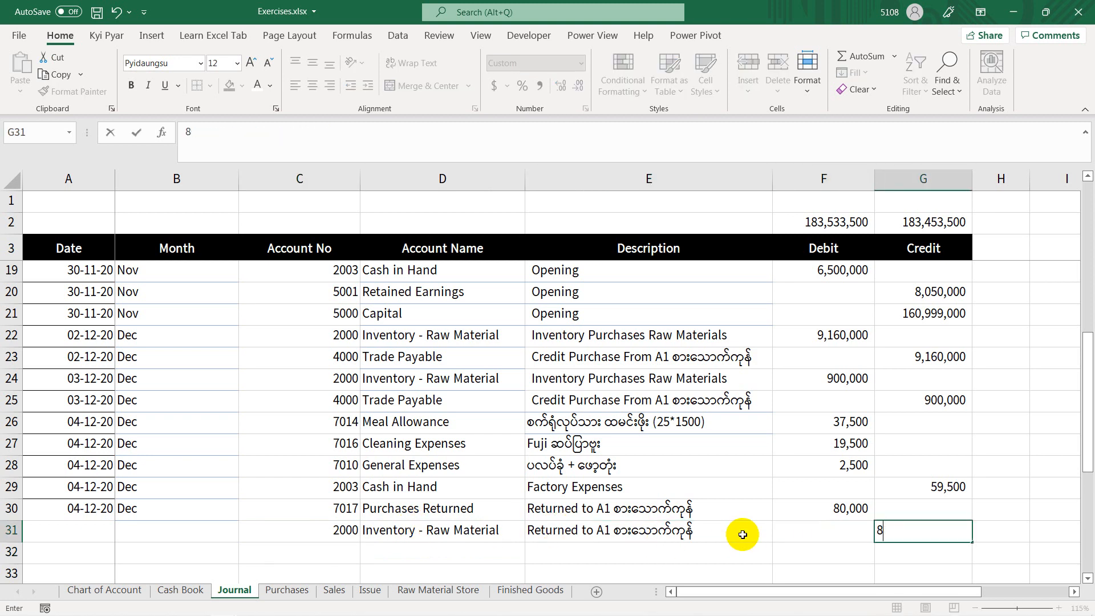
{"action": "type", "text": "0,000"}
{"action": "key", "text": "Return"}
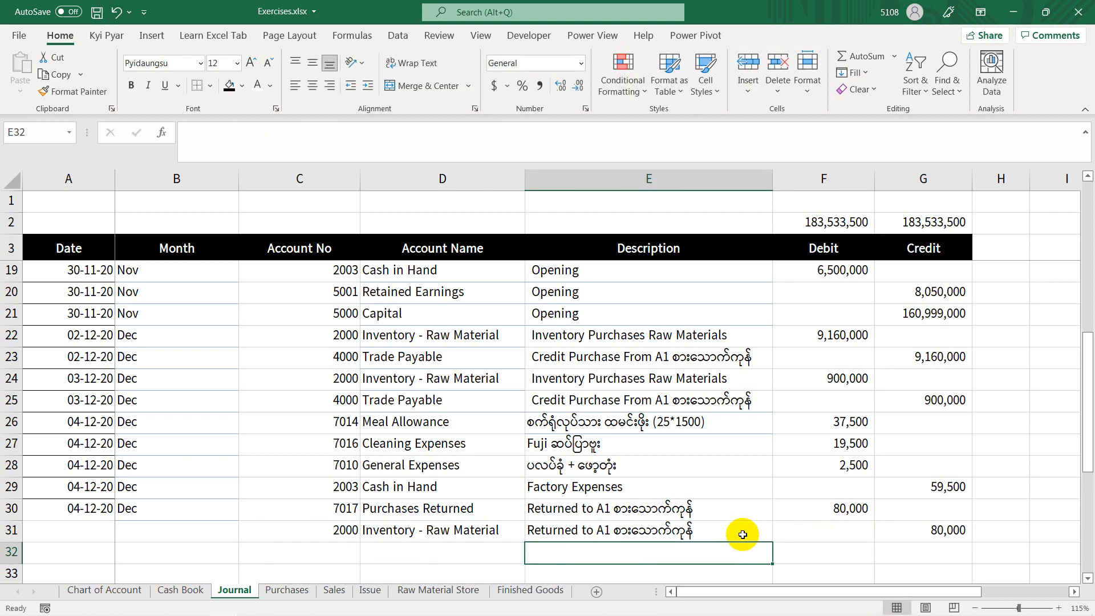
{"action": "key", "text": "ctrl+s"}
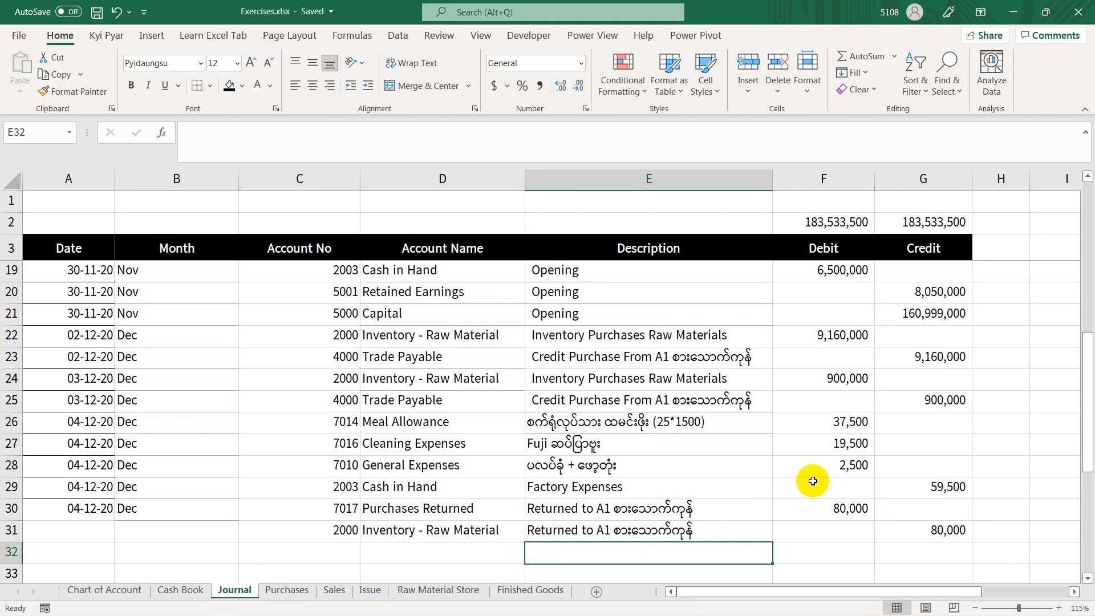
Step: Compare the raw material inventory debit in row 22 with the return credit in row 31
{"action": "left_click", "coordinate": [445, 336]}
{"action": "left_click", "coordinate": [807, 335]}
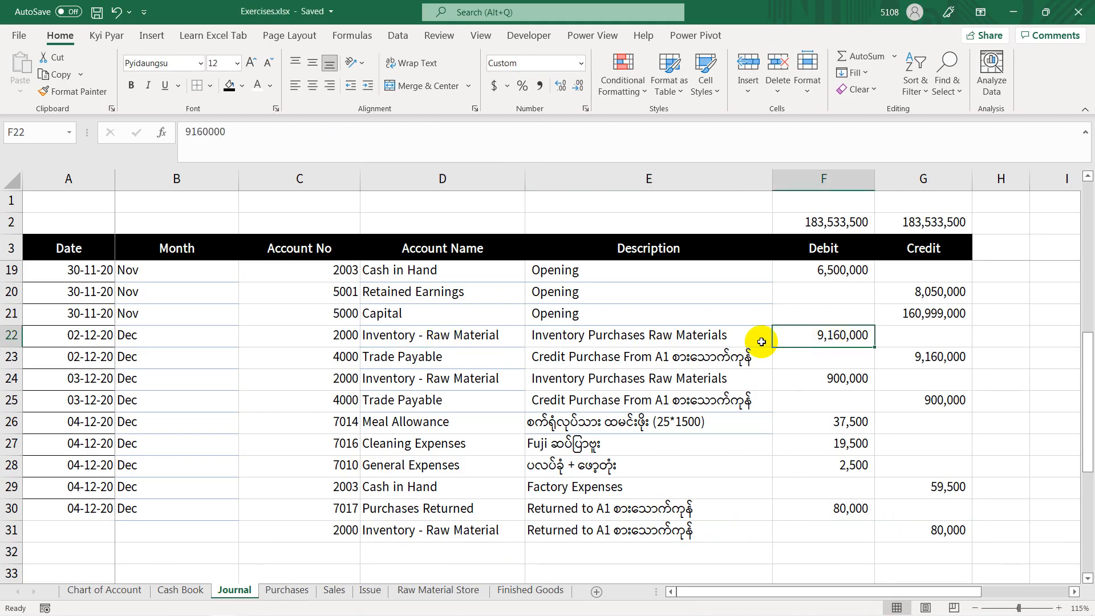
{"action": "left_click", "coordinate": [942, 532]}
{"action": "scroll", "coordinate": [943, 531], "scroll_direction": "up", "scroll_amount": 5}
{"action": "scroll", "coordinate": [917, 477], "scroll_direction": "down", "scroll_amount": 5}
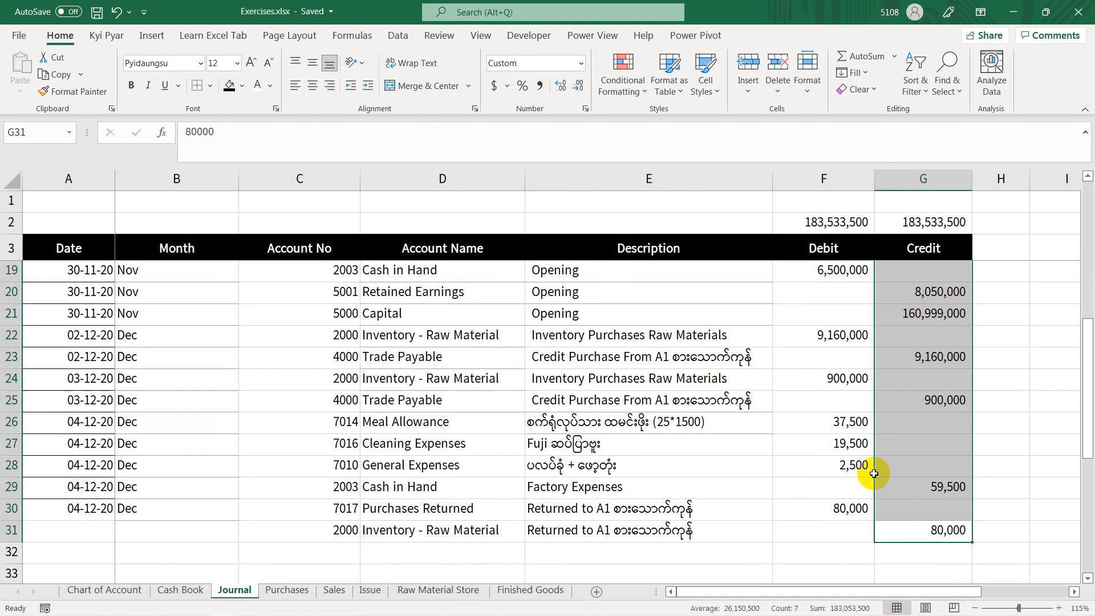
Step: Fill the date and month down from Journal row 30 into A31 and B31, and save the workbook
{"action": "left_click", "coordinate": [89, 531]}
{"action": "key", "text": "ctrl+d"}
{"action": "left_click", "coordinate": [172, 531]}
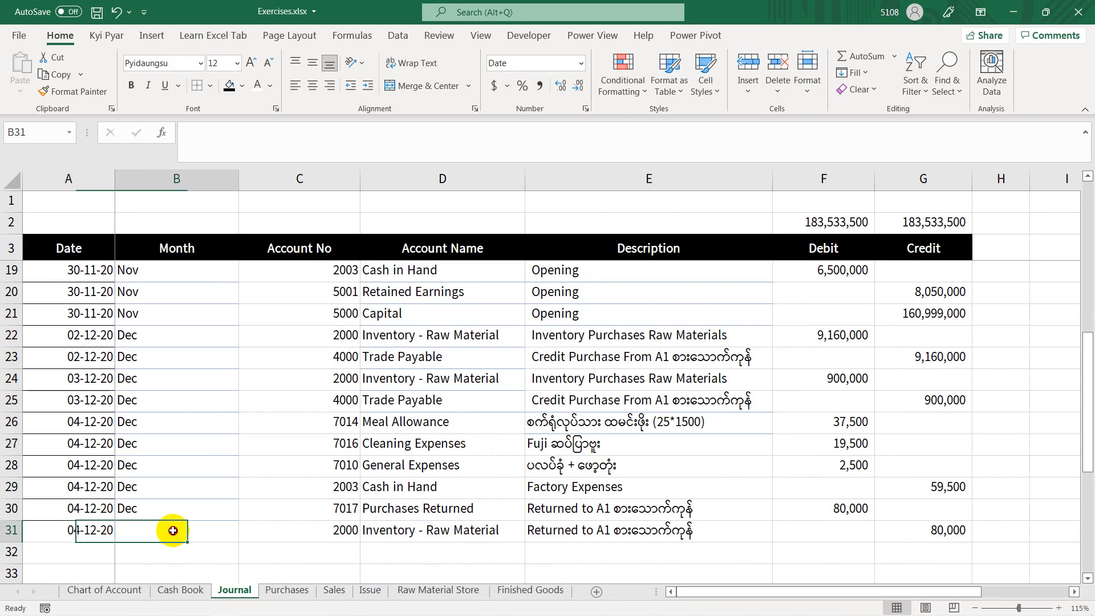
{"action": "key", "text": "ctrl+d"}
{"action": "key", "text": "ctrl+s"}
Step: Switch to the PowerPoint slide show and advance to the Production Issue Raw Materials slide for MMH and SMH
{"action": "key", "text": "alt+Tab"}
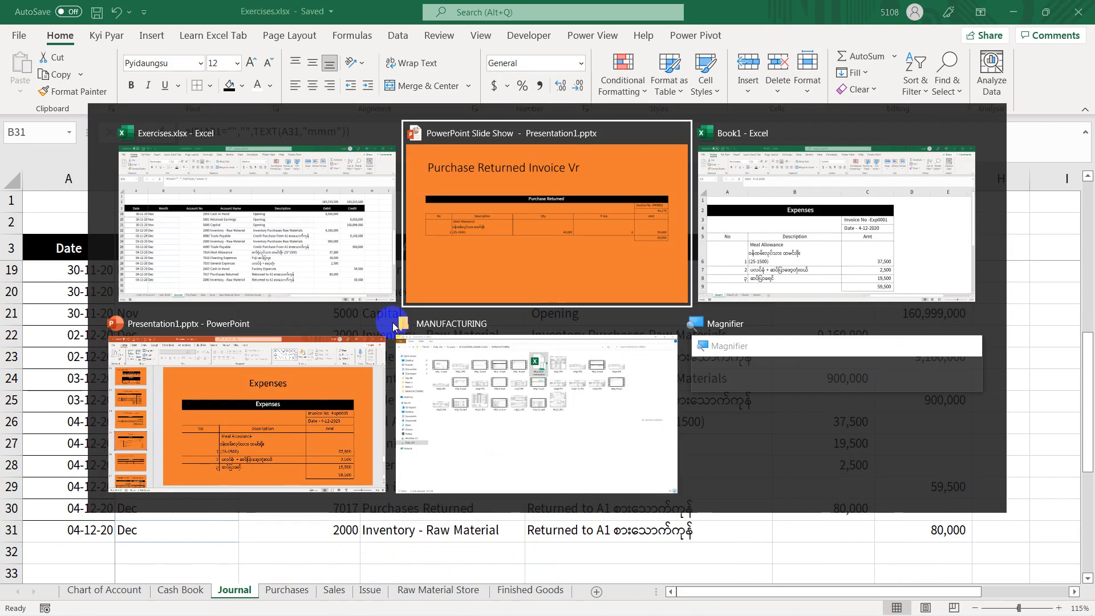
{"action": "left_click", "coordinate": [495, 257]}
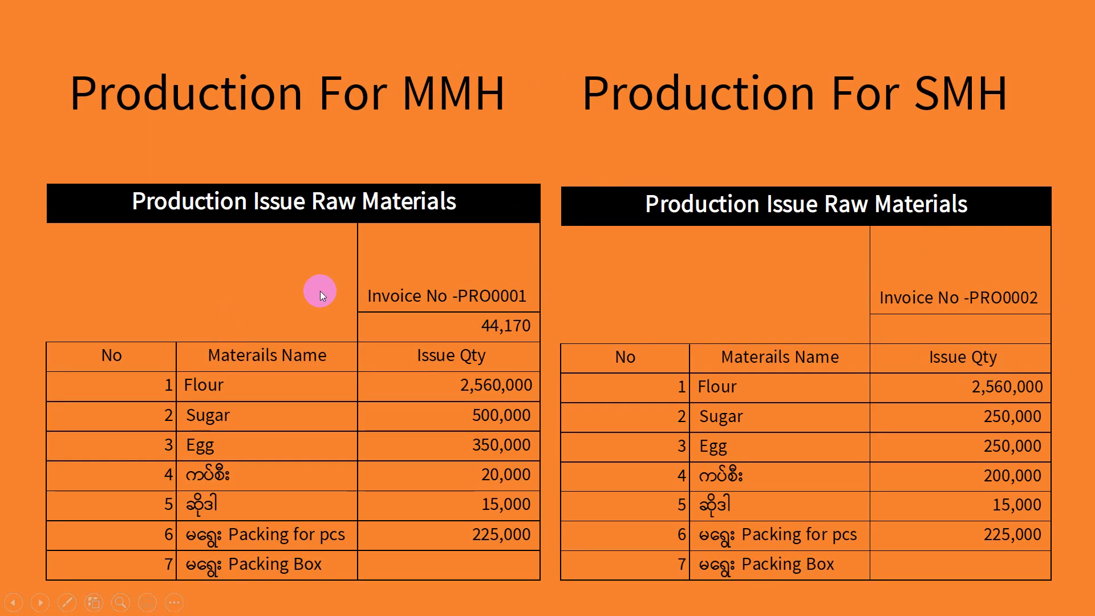
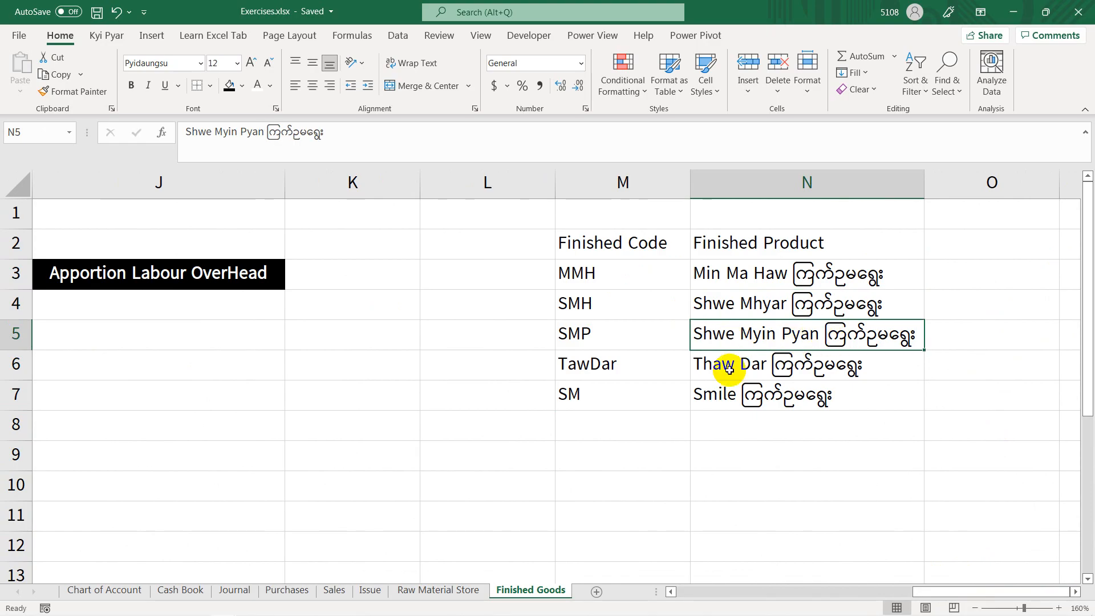
Step: Review the finished product names and their finished codes in M3:M7 of the Finished Goods sheet
{"action": "left_click", "coordinate": [717, 405]}
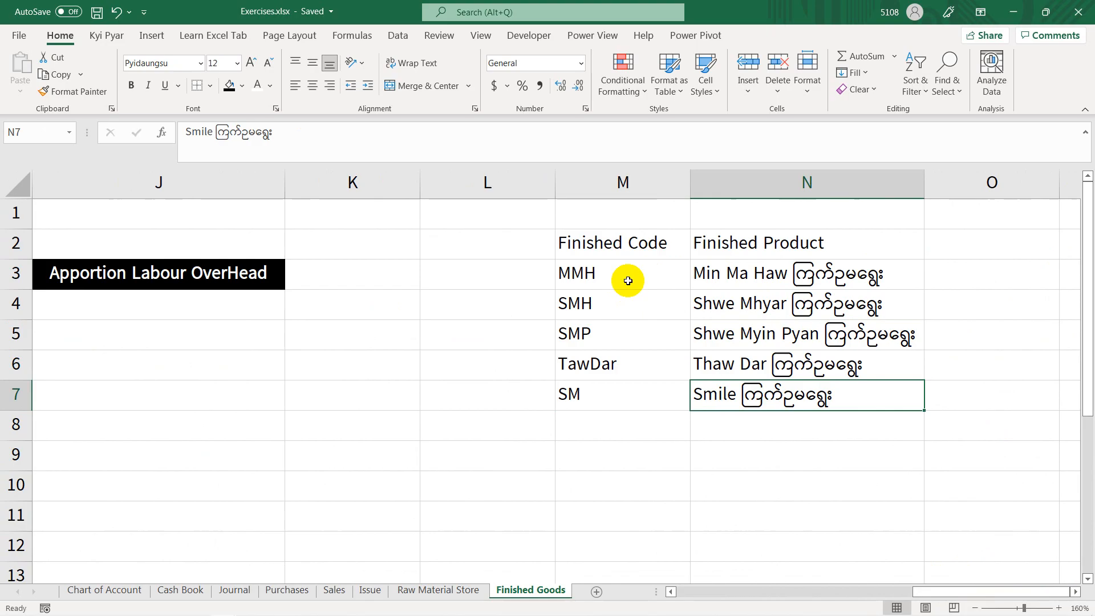
{"action": "left_click_drag", "start_coordinate": [628, 280], "coordinate": [625, 396]}
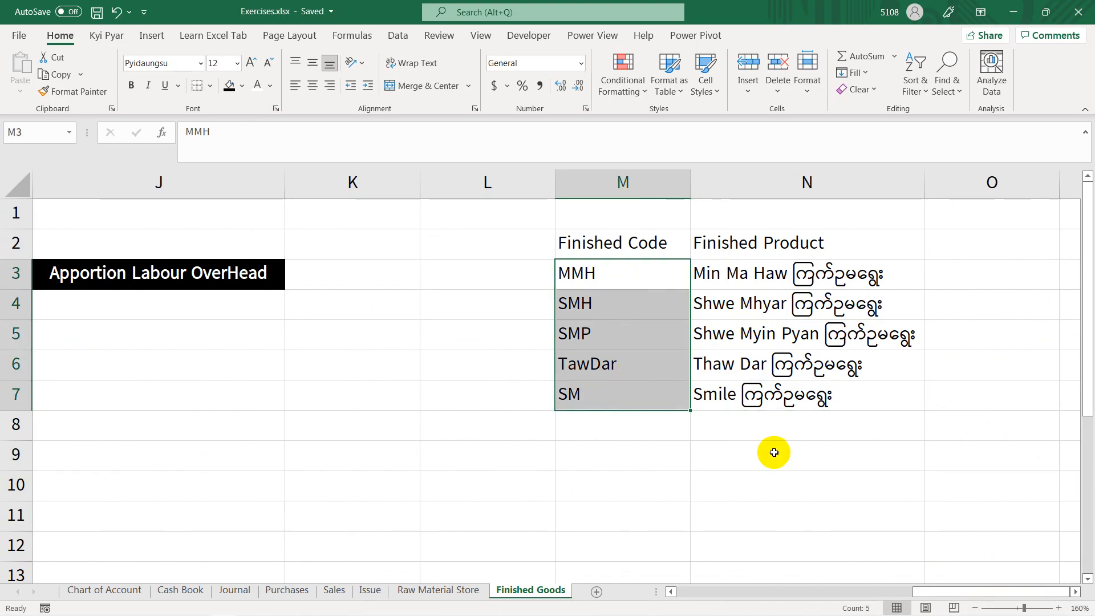
{"action": "left_click_drag", "start_coordinate": [929, 596], "coordinate": [677, 593]}
Step: On the Issue sheet, examine the finished good ID, issue product ID and product name columns for the MMH and SMH rows
{"action": "left_click", "coordinate": [370, 591]}
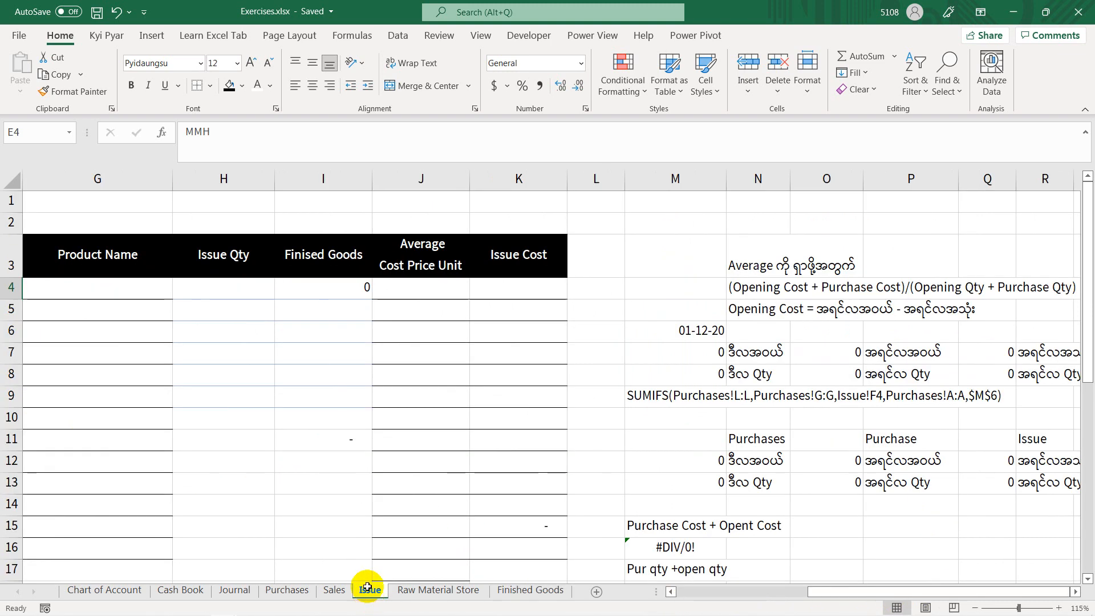
{"action": "left_click_drag", "start_coordinate": [831, 592], "coordinate": [683, 598]}
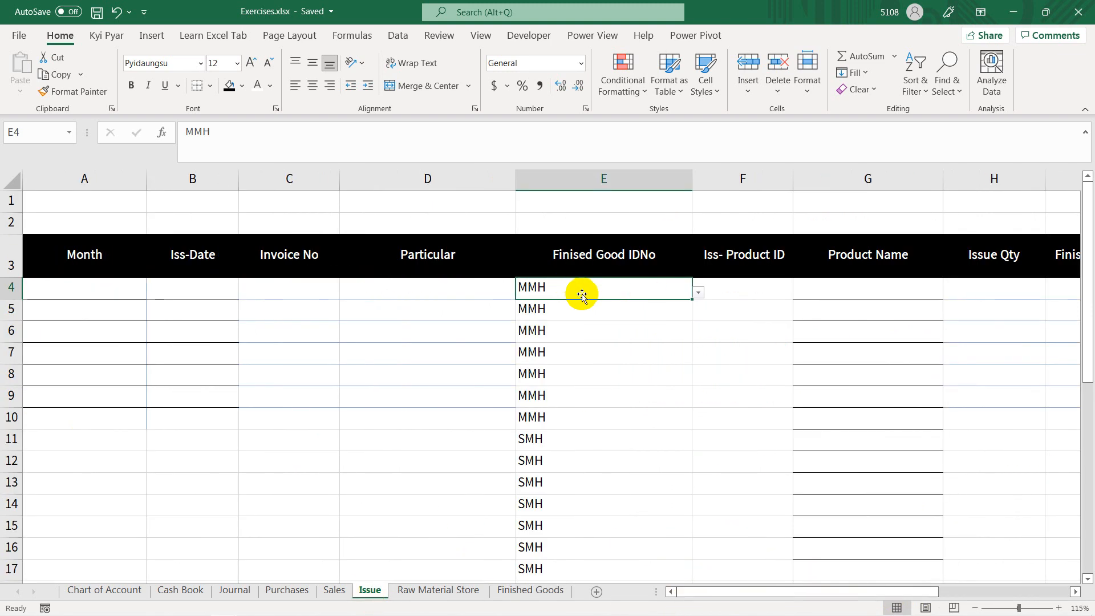
{"action": "left_click", "coordinate": [752, 292]}
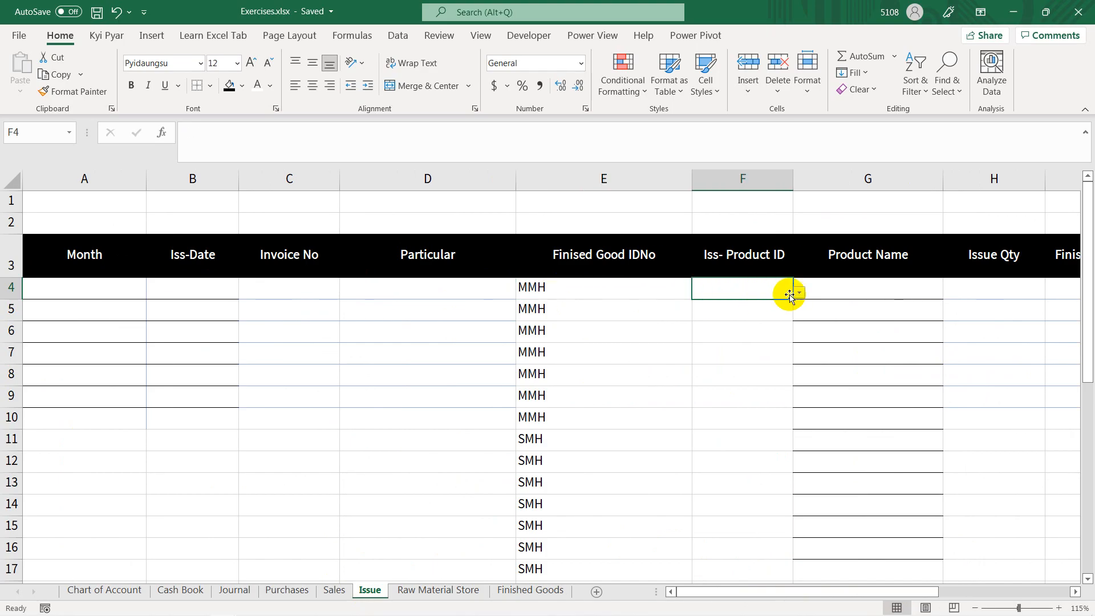
{"action": "left_click", "coordinate": [834, 292]}
{"action": "left_click", "coordinate": [726, 314]}
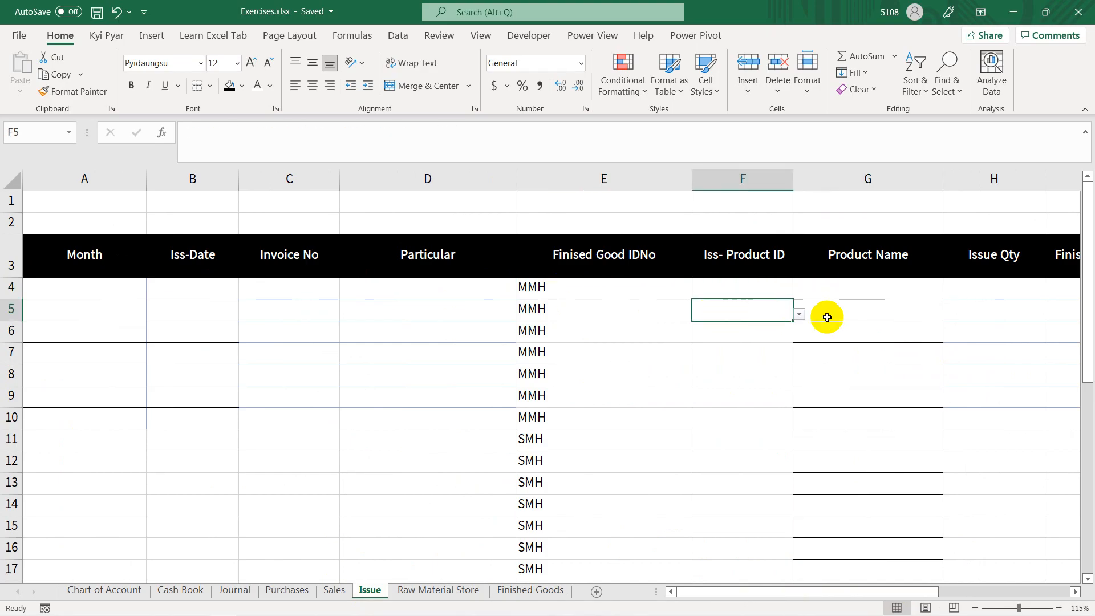
{"action": "left_click", "coordinate": [827, 314]}
{"action": "left_click", "coordinate": [844, 337]}
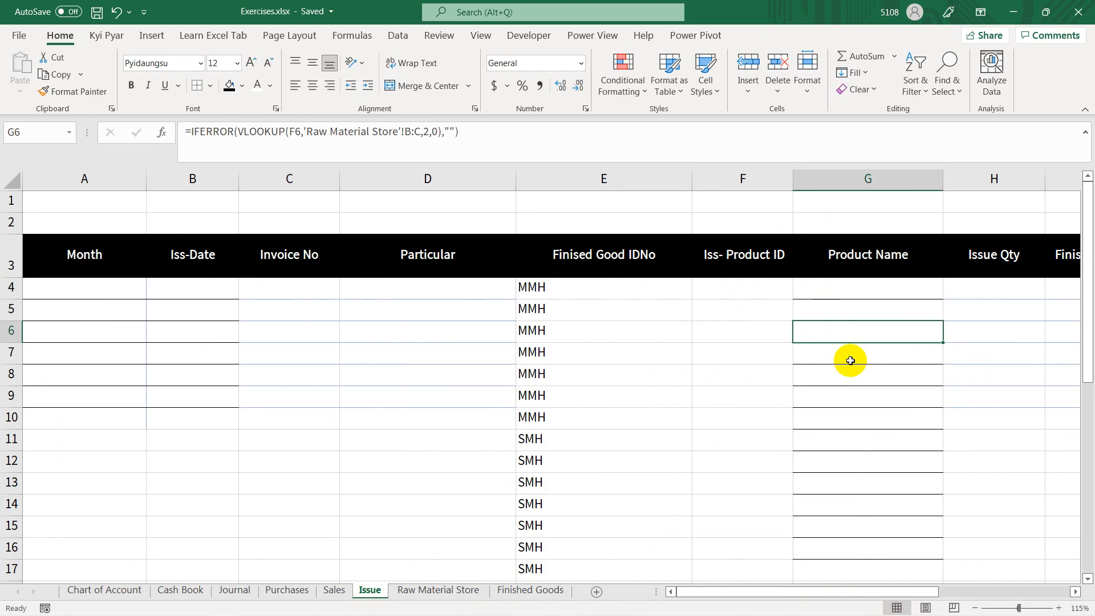
{"action": "left_click", "coordinate": [552, 443]}
{"action": "left_click", "coordinate": [744, 438]}
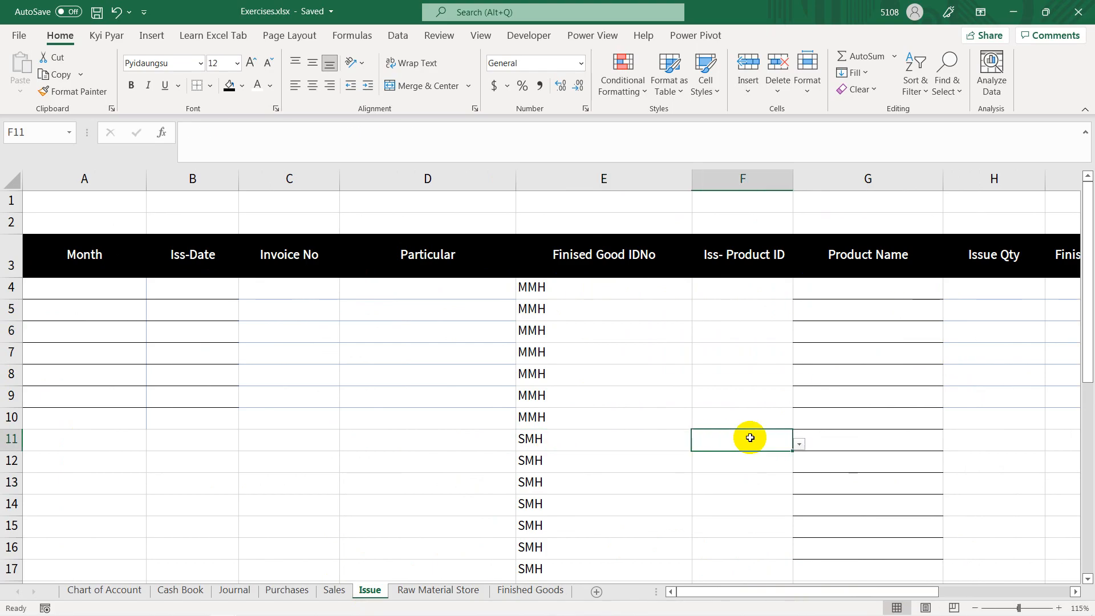
{"action": "left_click", "coordinate": [830, 438]}
{"action": "left_click", "coordinate": [546, 446]}
{"action": "left_click", "coordinate": [713, 441]}
{"action": "left_click", "coordinate": [852, 445]}
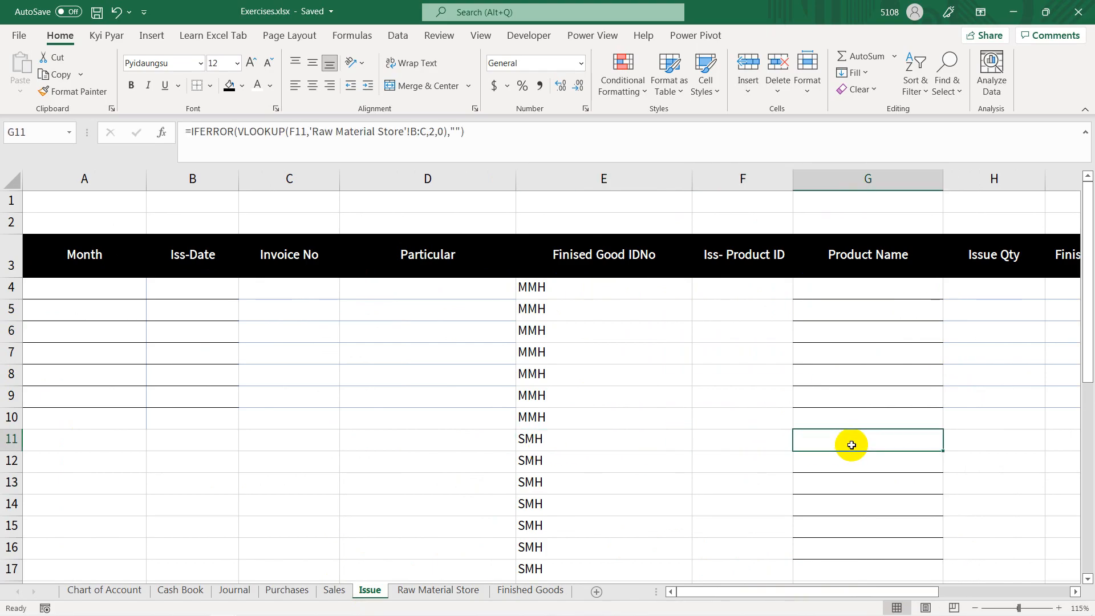
Step: Choose MMH from the list as the finished good ID in E4 of the Issue sheet
{"action": "left_click", "coordinate": [575, 288]}
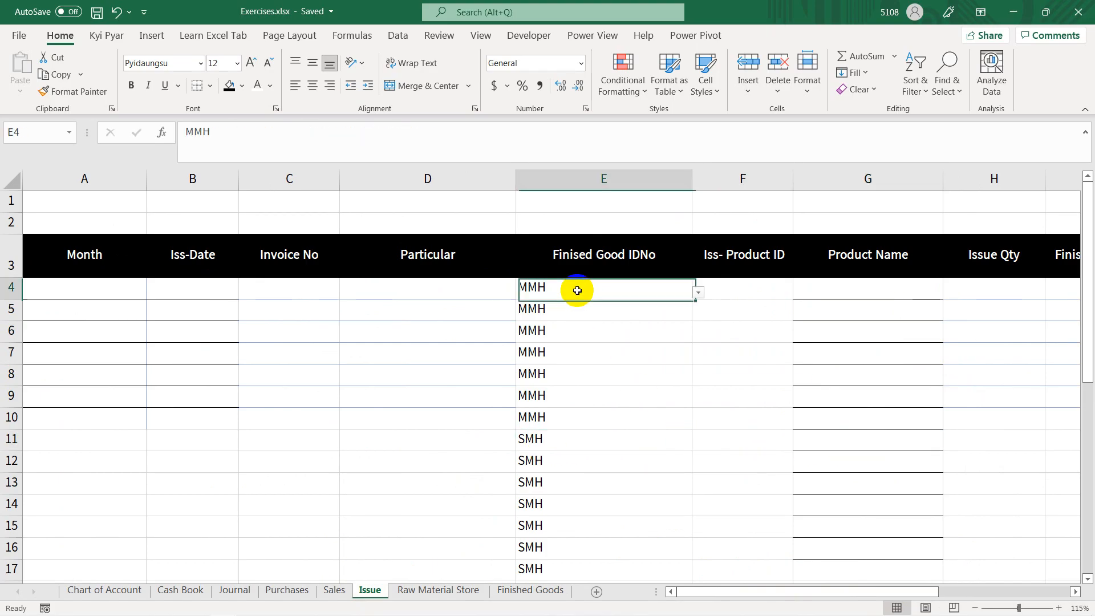
{"action": "left_click", "coordinate": [697, 294]}
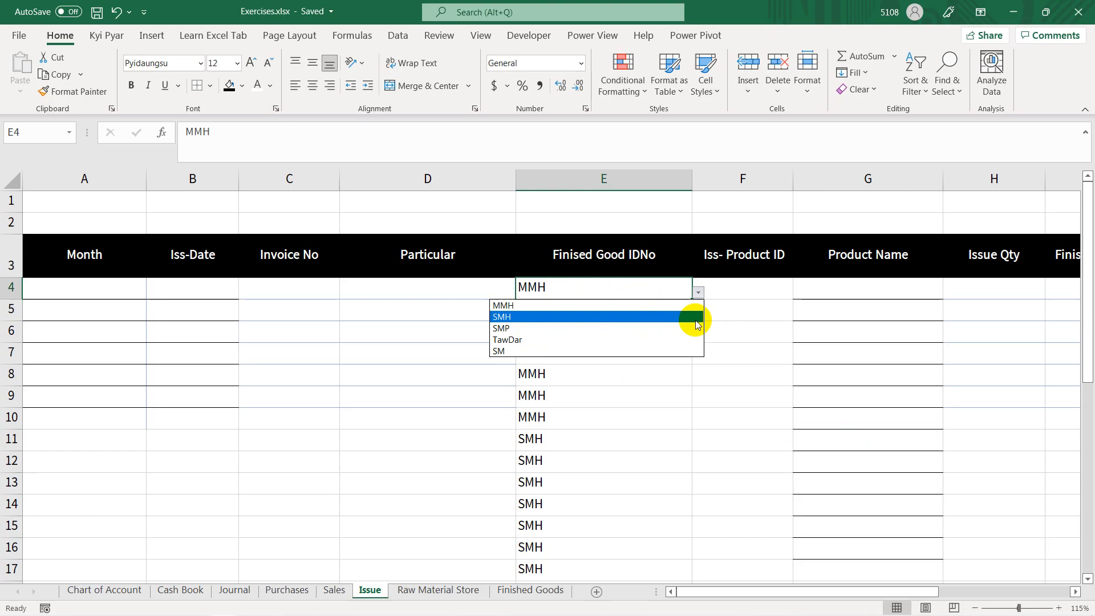
{"action": "left_click", "coordinate": [605, 291]}
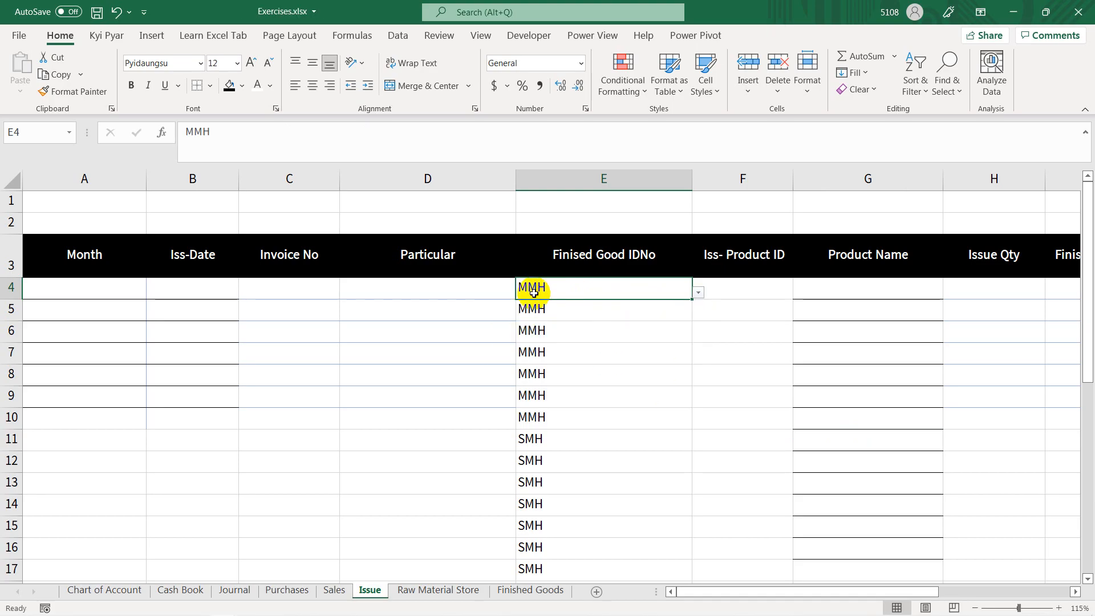
Step: Review the finished code list on the Finished Goods sheet again and return to the Issue sheet
{"action": "left_click", "coordinate": [520, 594]}
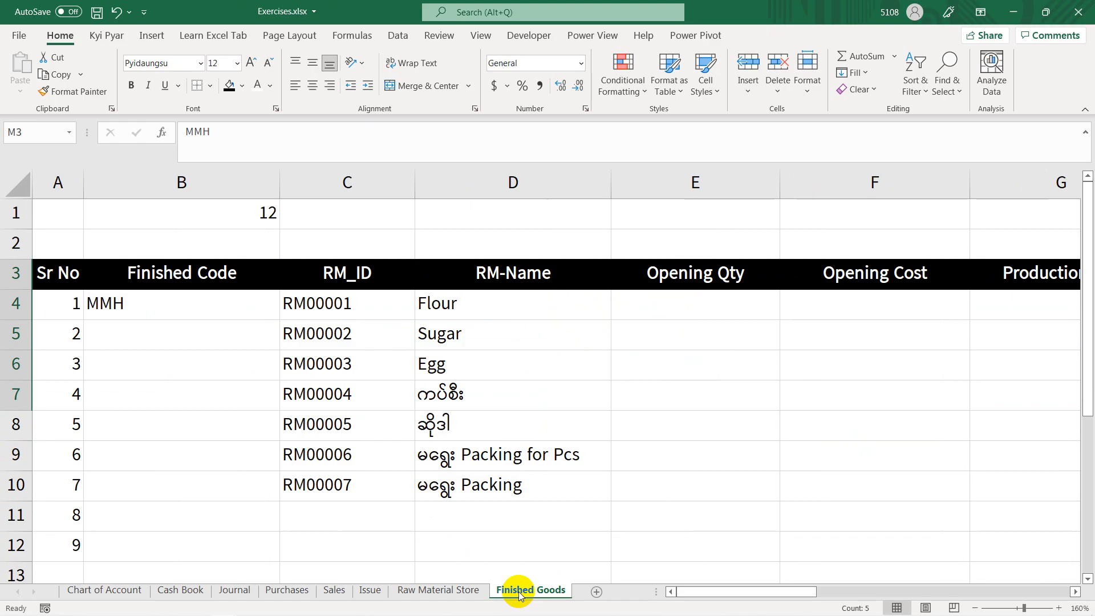
{"action": "left_click_drag", "start_coordinate": [795, 594], "coordinate": [1075, 593]}
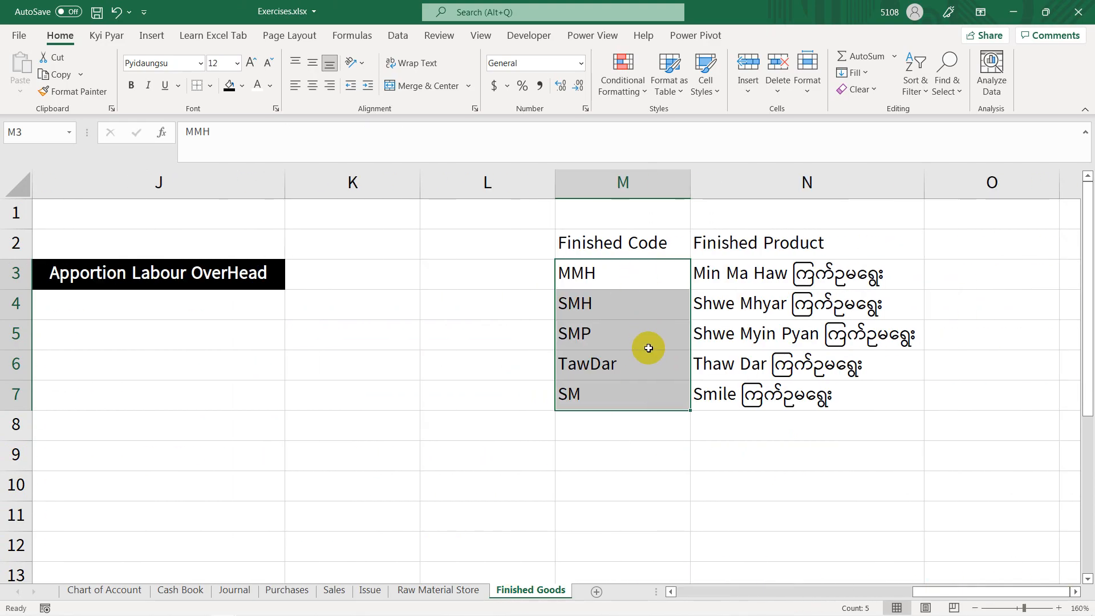
{"action": "left_click", "coordinate": [368, 591]}
Step: Check the MMH production date on the PowerPoint slide and return to the Issue sheet in Excel
{"action": "left_click", "coordinate": [90, 289]}
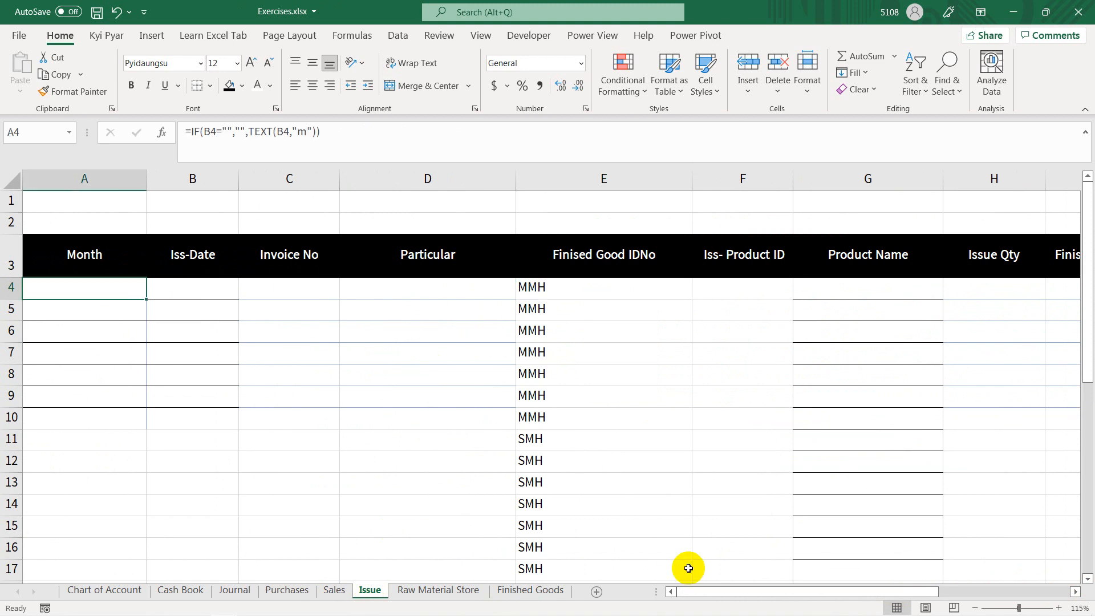
{"action": "left_click", "coordinate": [195, 280]}
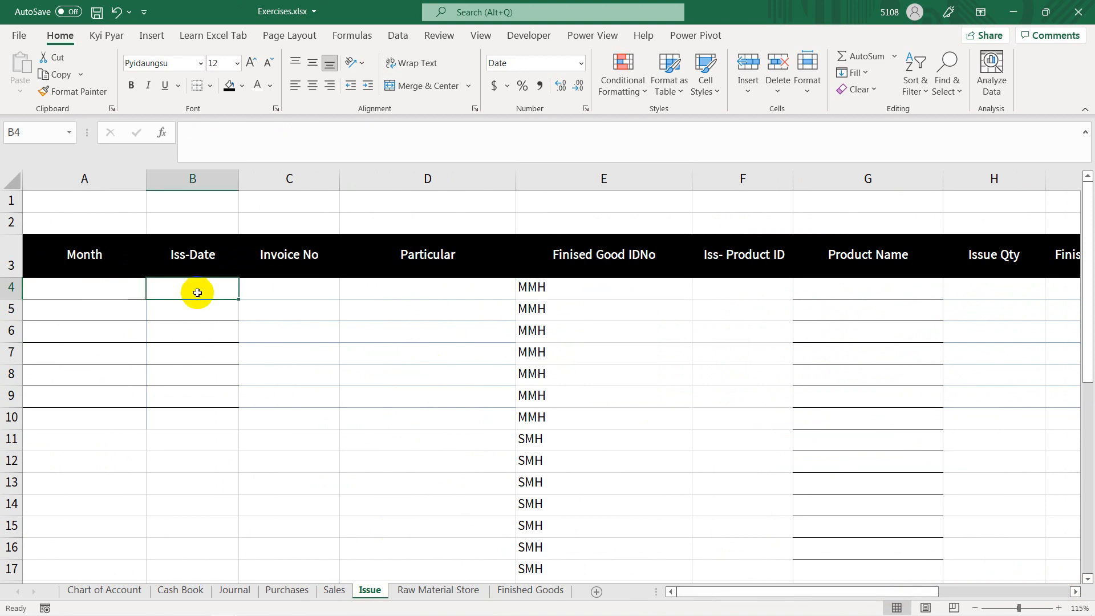
{"action": "key", "text": "alt+Tab"}
{"action": "left_click", "coordinate": [545, 238]}
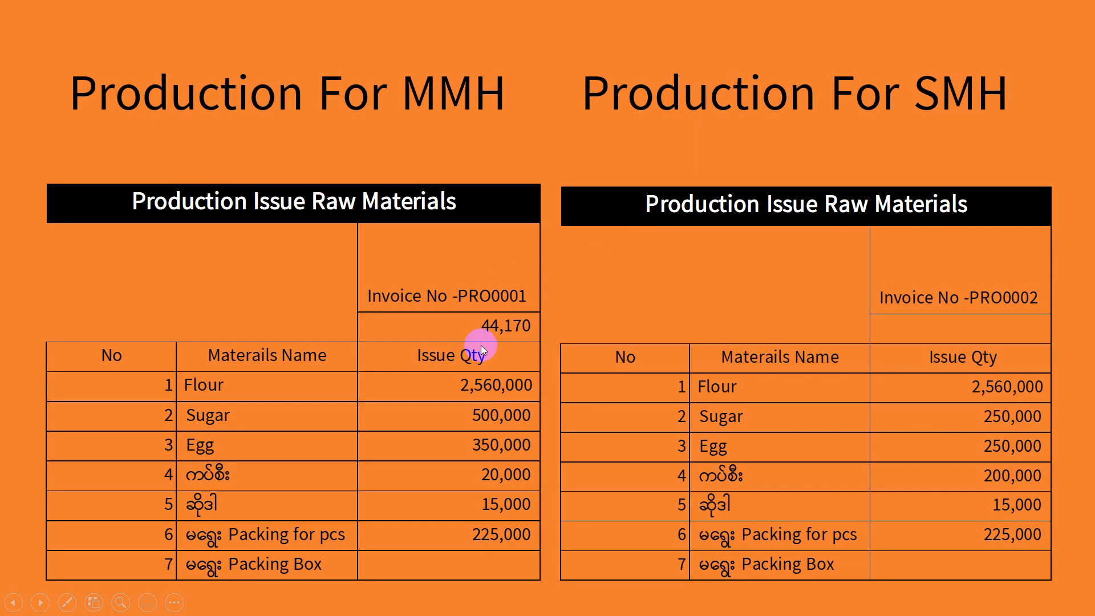
{"action": "key", "text": "alt+Tab"}
{"action": "left_click", "coordinate": [514, 265]}
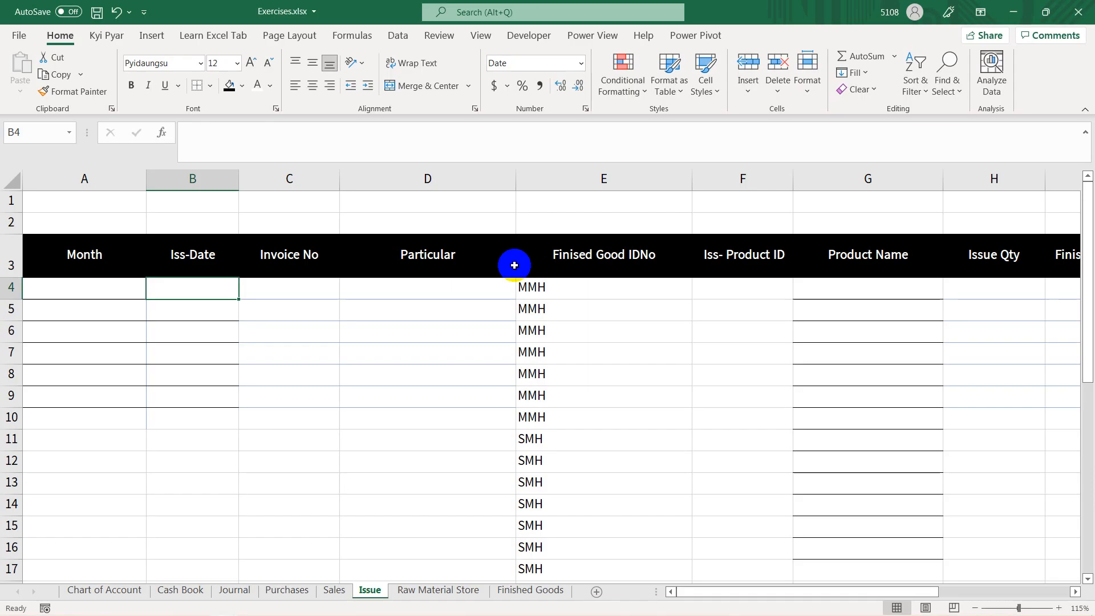
Step: Enter 44170 in D1, format it as Short Date to read the production date, and clear the cell
{"action": "left_click", "coordinate": [432, 206]}
{"action": "type", "text": "44"}
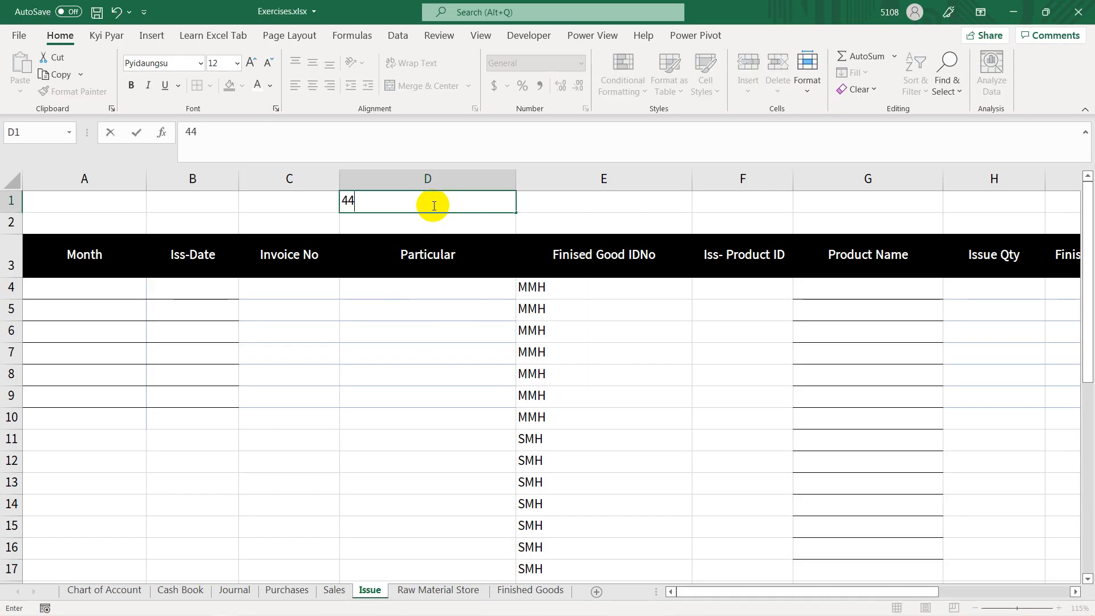
{"action": "type", "text": "170"}
{"action": "key", "text": "Tab"}
{"action": "left_click", "coordinate": [421, 210]}
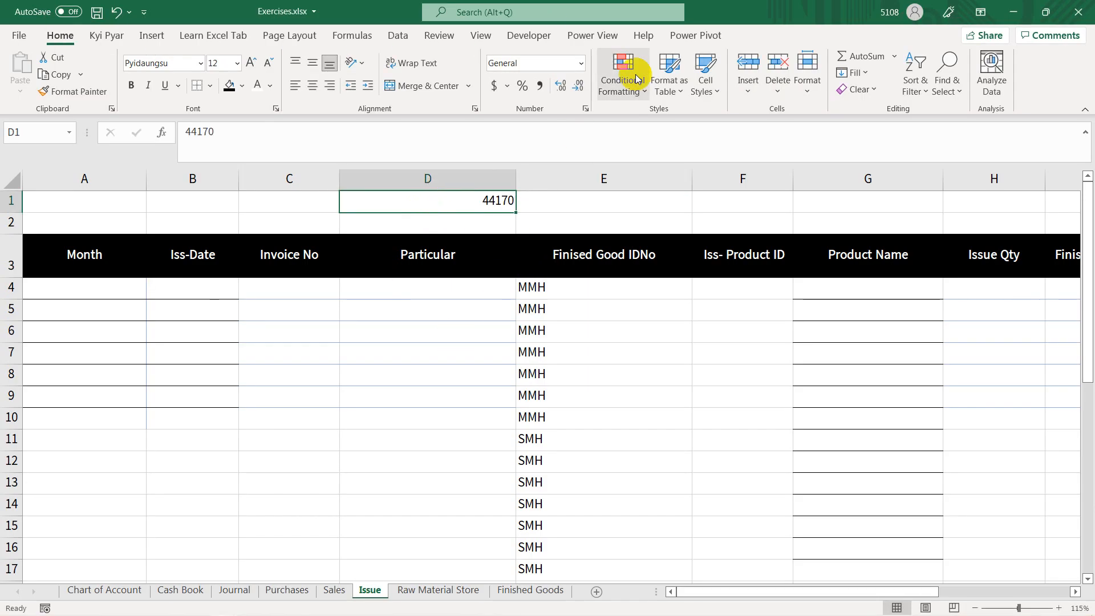
{"action": "left_click", "coordinate": [581, 63]}
{"action": "left_click", "coordinate": [544, 216]}
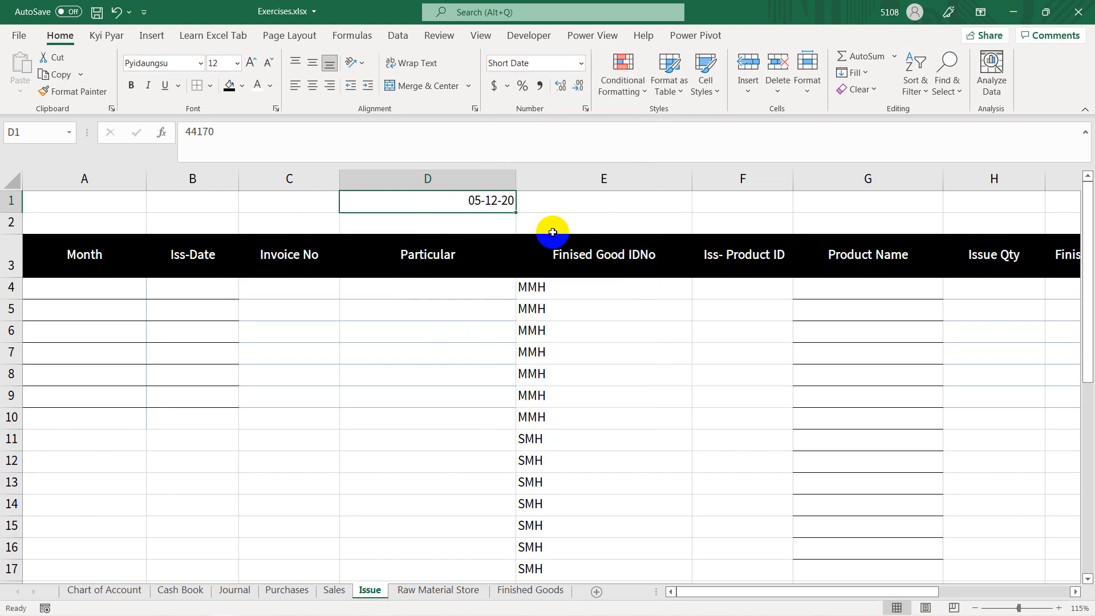
{"action": "key", "text": "Delete"}
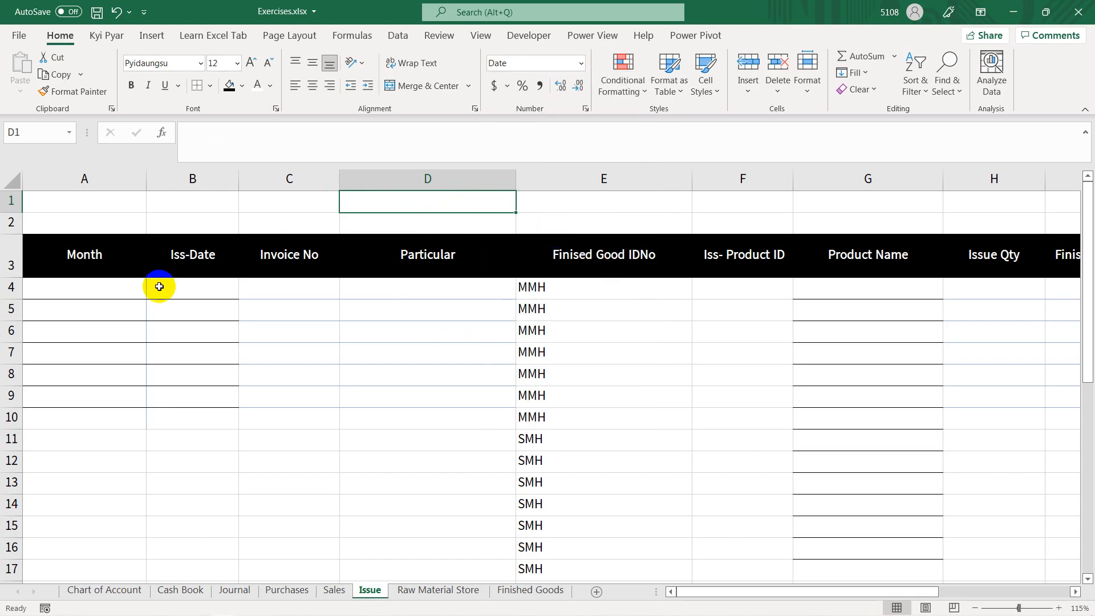
Step: Enter 5-12-2020 as the issue date in B4
{"action": "left_click", "coordinate": [203, 291]}
{"action": "type", "text": "5-12-2"}
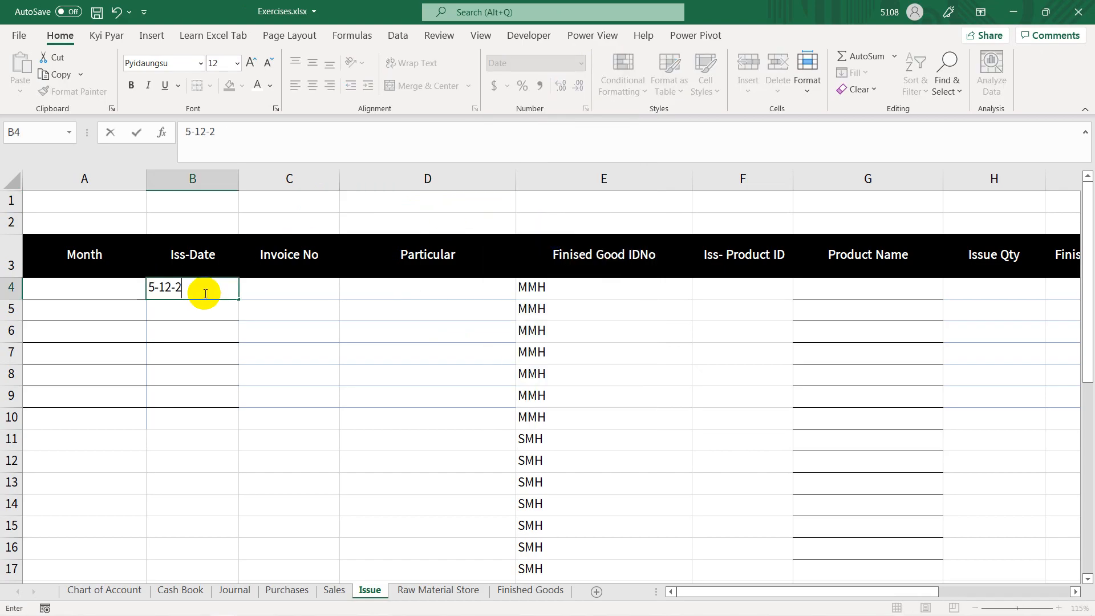
{"action": "type", "text": "020"}
{"action": "key", "text": "Tab"}
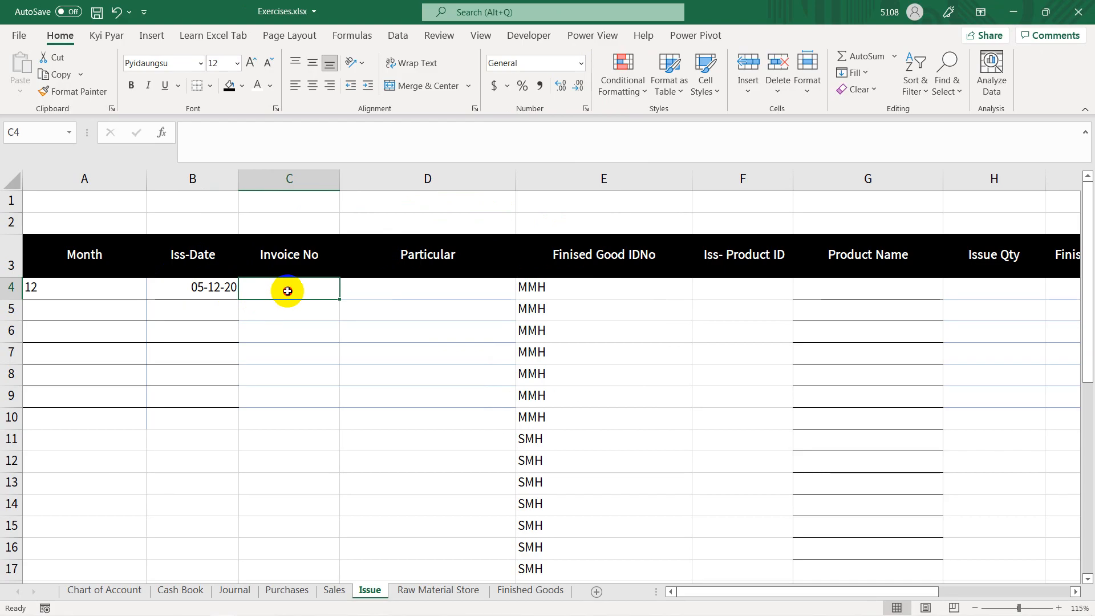
Step: Check the MMH invoice number on the PowerPoint slide, then in Excel enter PRO0001 in C4 and the particular Raw Material Issue in D4
{"action": "key", "text": "alt+Tab"}
{"action": "left_click", "coordinate": [447, 280]}
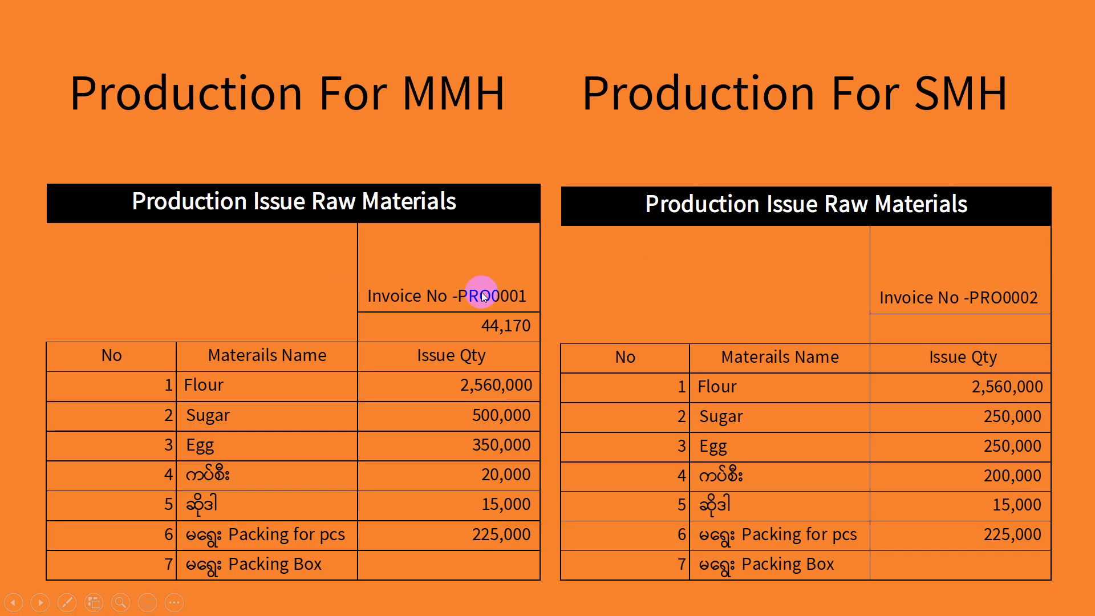
{"action": "key", "text": "alt+Tab"}
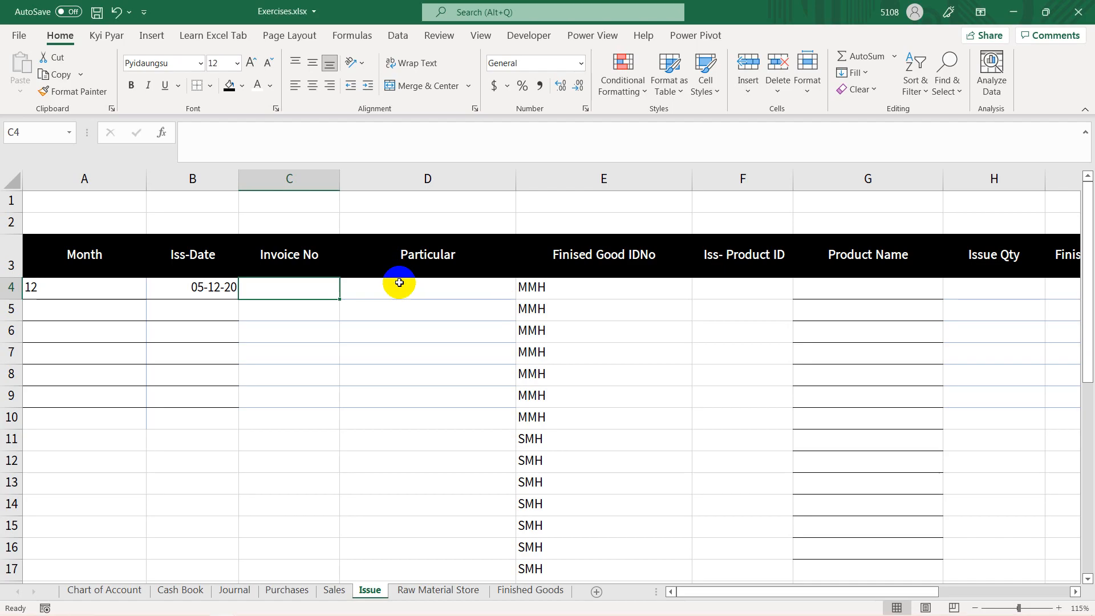
{"action": "type", "text": "PRO0"}
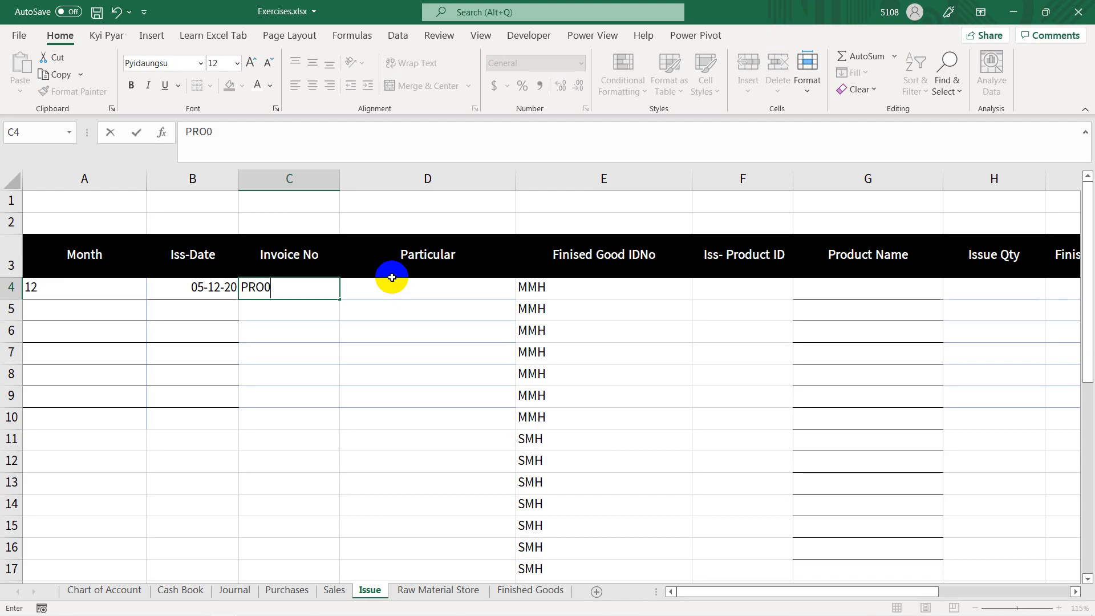
{"action": "type", "text": "001"}
{"action": "key", "text": "Tab"}
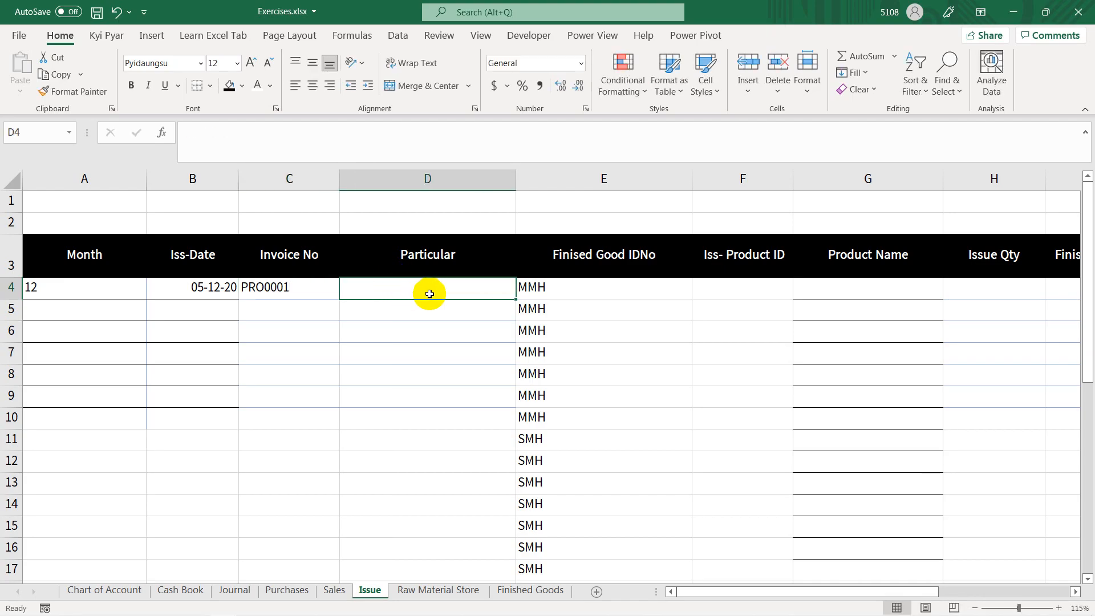
{"action": "type", "text": "Raw Material Issue"}
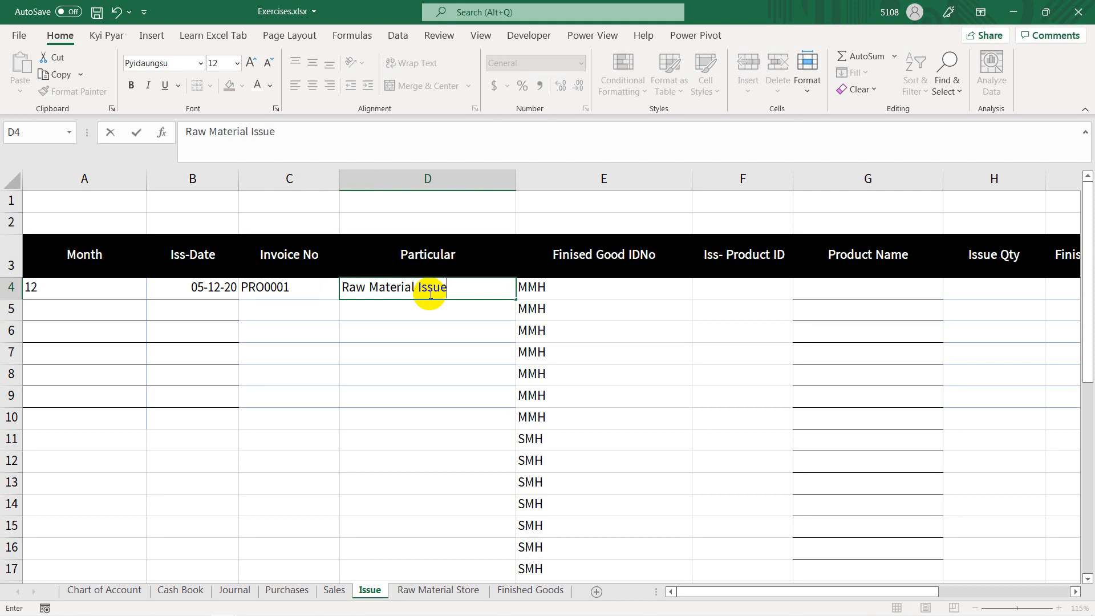
{"action": "key", "text": "Tab"}
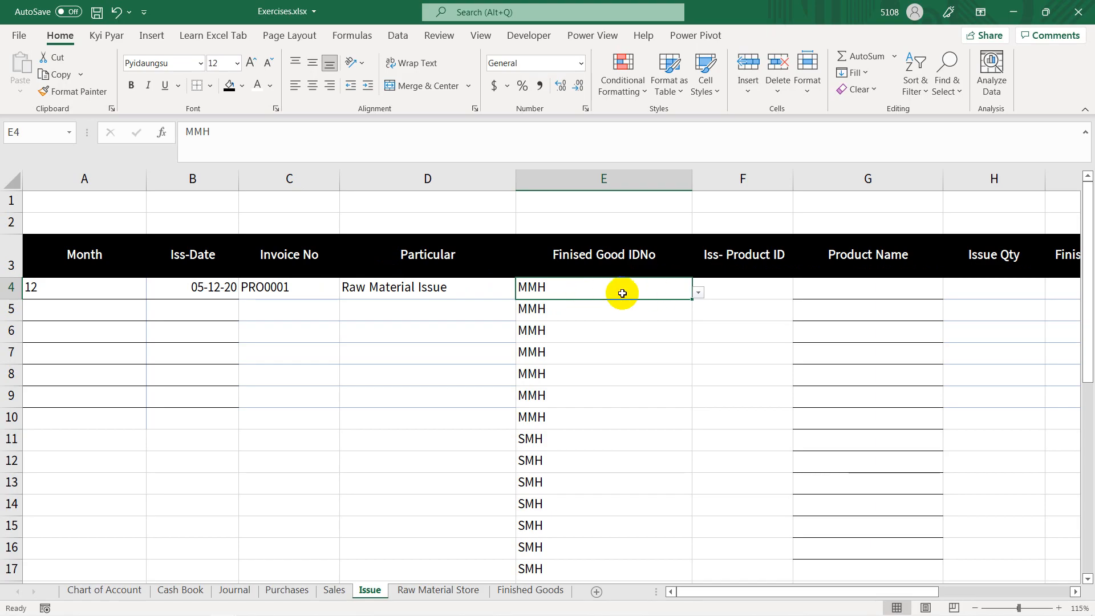
Step: Choose RM00001 as the issue product ID in F4 and fill the series down to RM00007 in F10
{"action": "left_click", "coordinate": [758, 291]}
{"action": "left_click", "coordinate": [800, 292]}
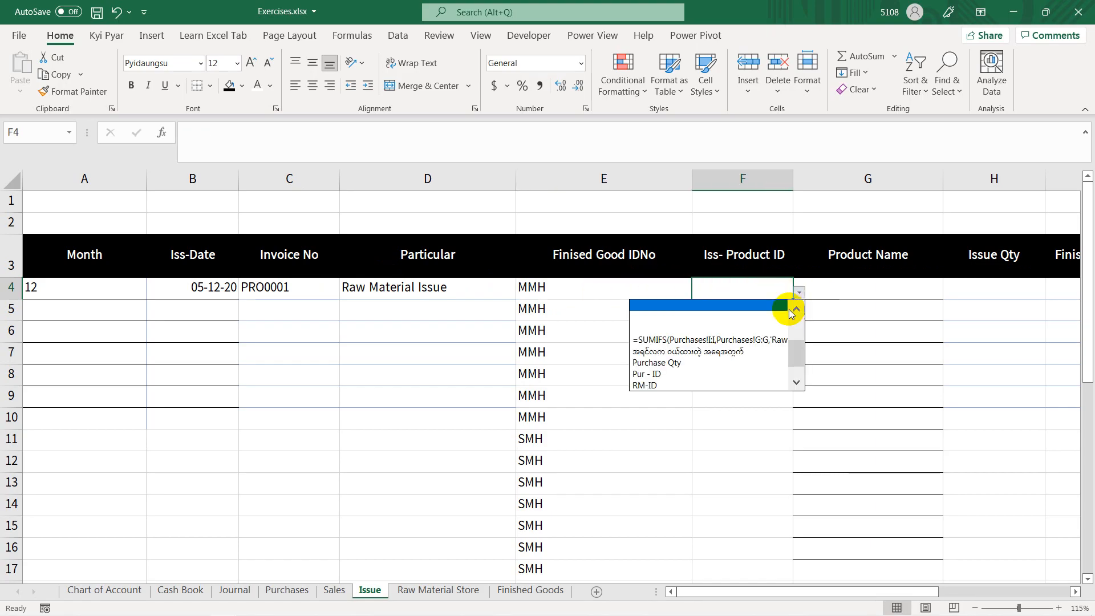
{"action": "left_click", "coordinate": [795, 337]}
{"action": "left_click", "coordinate": [726, 307]}
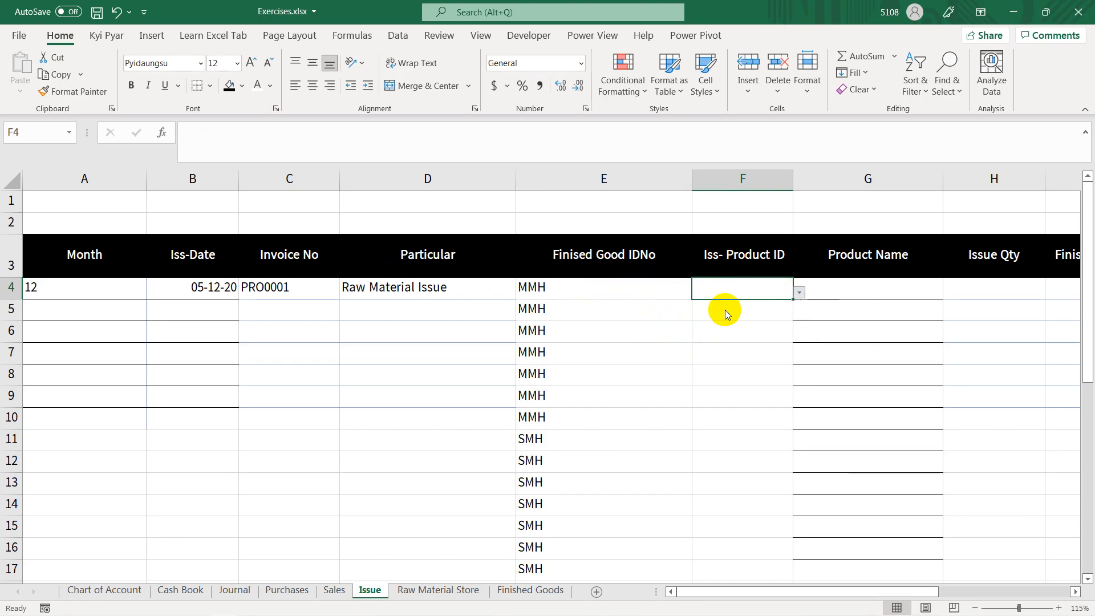
{"action": "left_click_drag", "start_coordinate": [796, 301], "coordinate": [793, 439]}
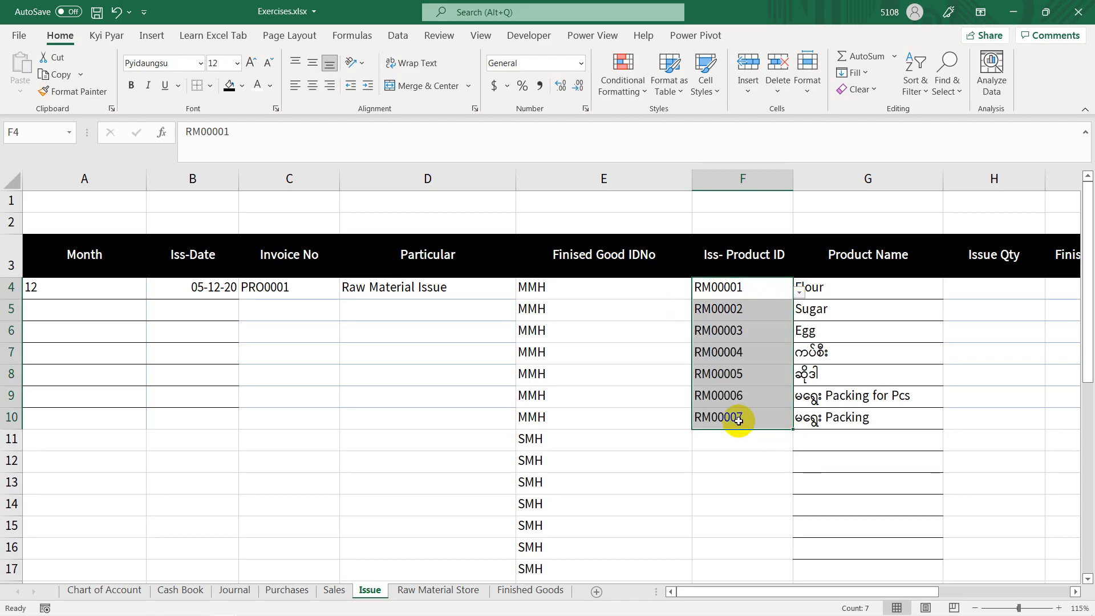
Step: Compare the issued product IDs with the RM_ID list on the Raw Material Store sheet
{"action": "left_click", "coordinate": [433, 594]}
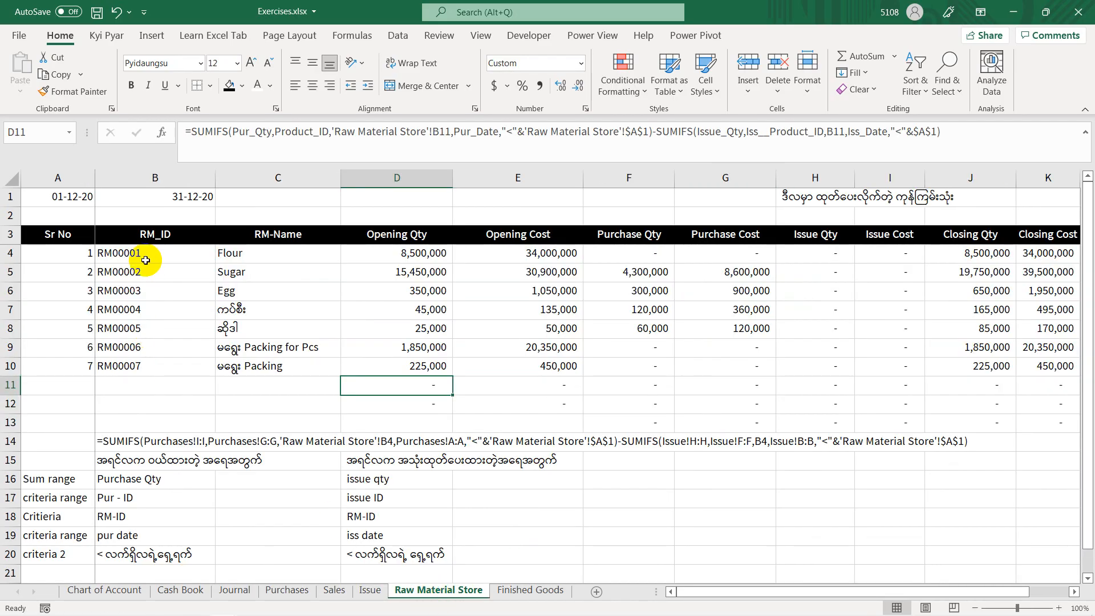
{"action": "left_click_drag", "start_coordinate": [142, 255], "coordinate": [157, 364]}
{"action": "left_click", "coordinate": [234, 429]}
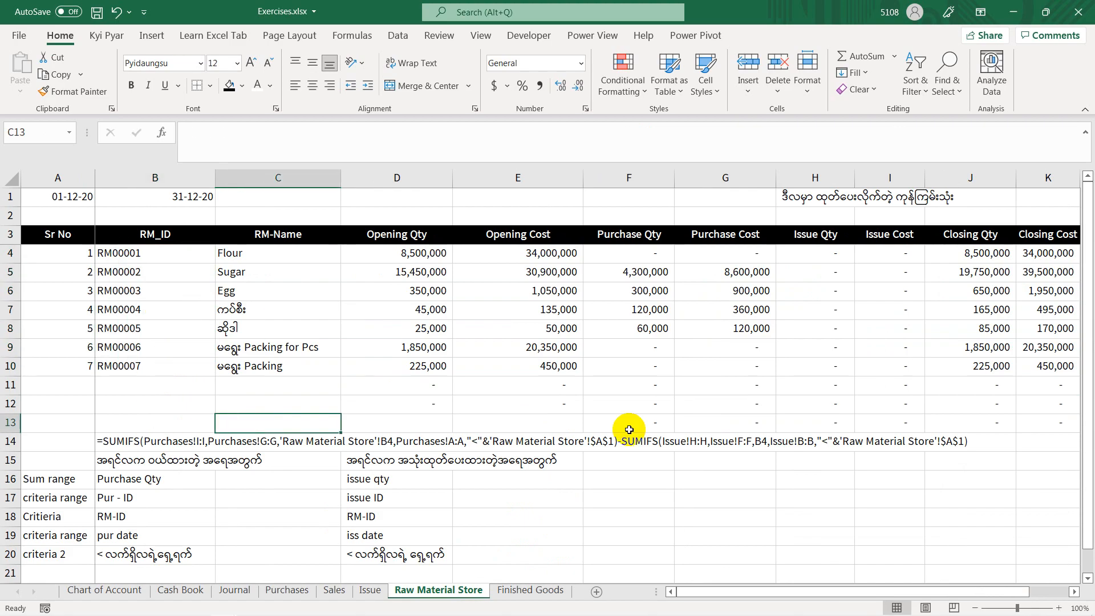
Step: Clear the formula notes below the raw material table, from row 14 down, on the Raw Material Store sheet
{"action": "left_click", "coordinate": [6, 444]}
{"action": "left_click_drag", "start_coordinate": [6, 445], "coordinate": [41, 570]}
{"action": "key", "text": "Delete"}
{"action": "left_click", "coordinate": [384, 422]}
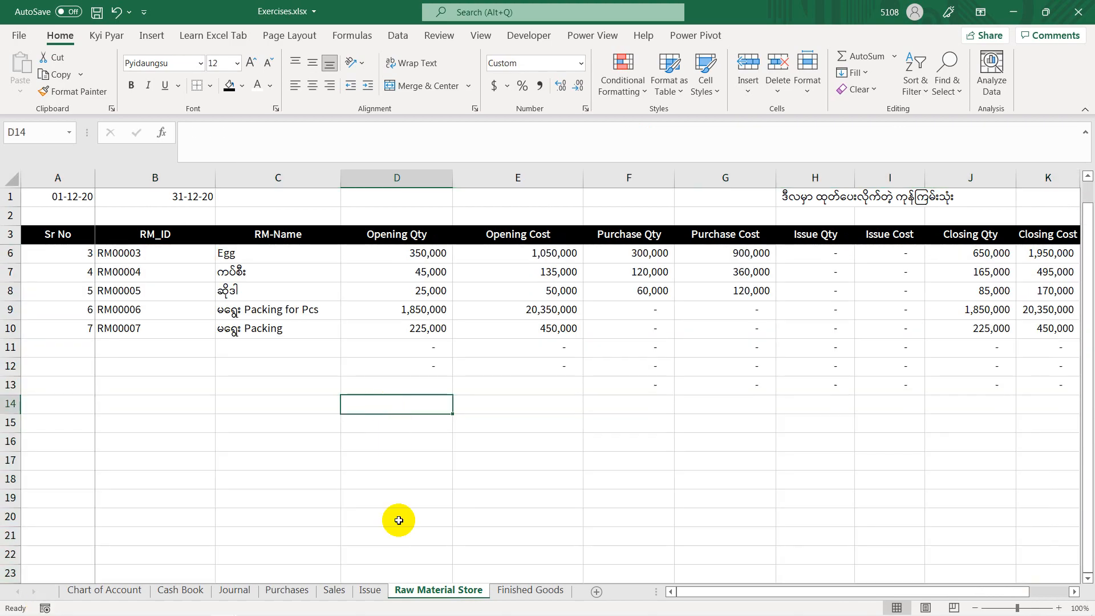
Step: On the Issue sheet, enter the MMH Flour issue quantity 2,560,000 in H4, checking it against the PowerPoint production slide
{"action": "left_click", "coordinate": [368, 590]}
{"action": "left_click", "coordinate": [699, 481]}
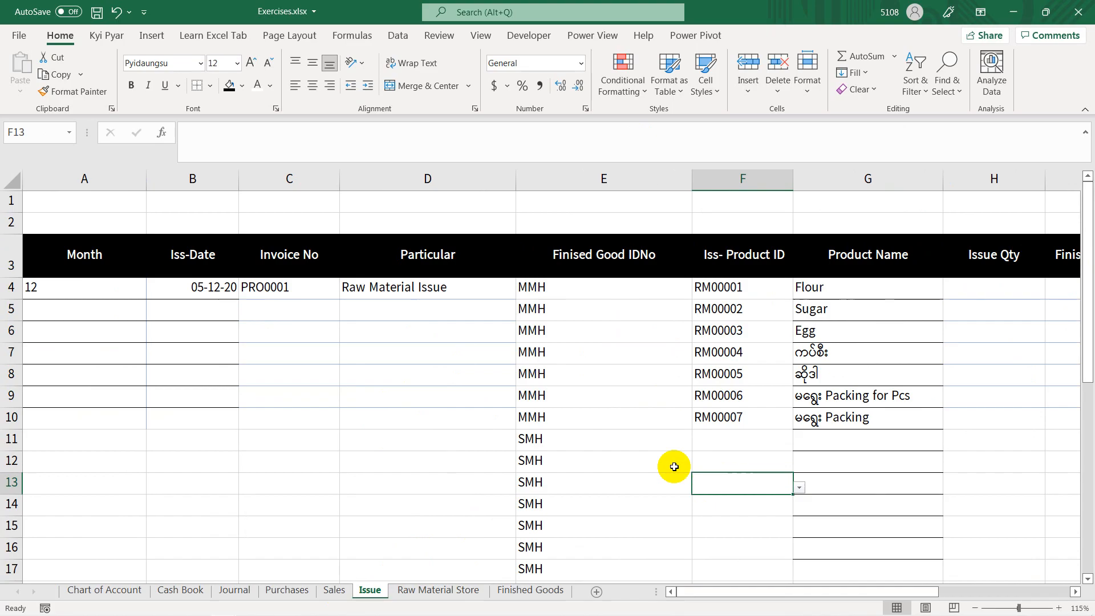
{"action": "left_click", "coordinate": [752, 288]}
{"action": "left_click", "coordinate": [866, 301]}
{"action": "key", "text": "Right"}
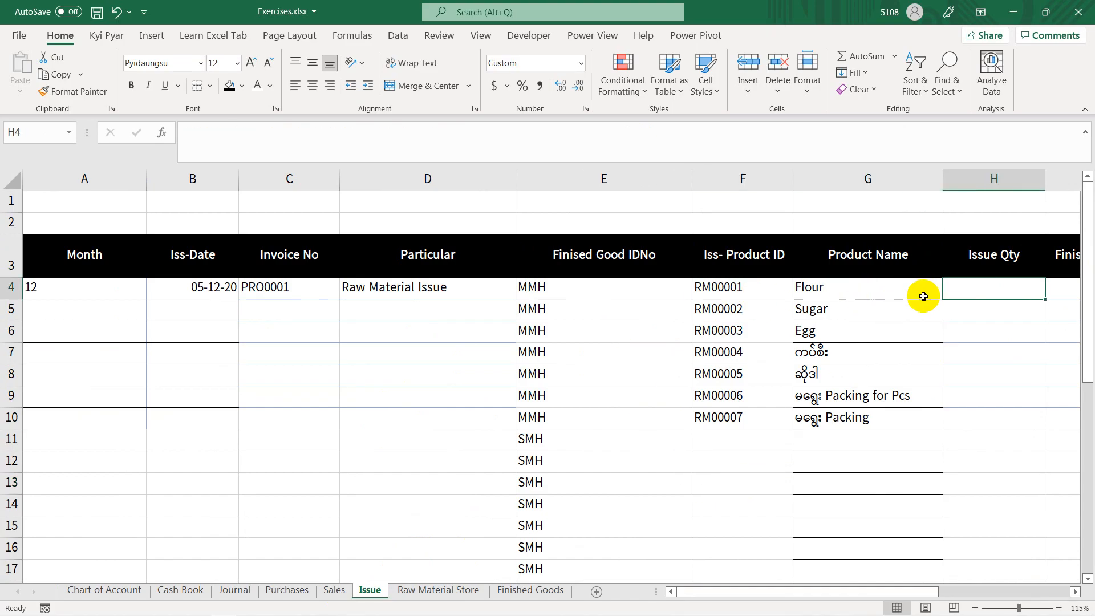
{"action": "key", "text": "alt+Tab"}
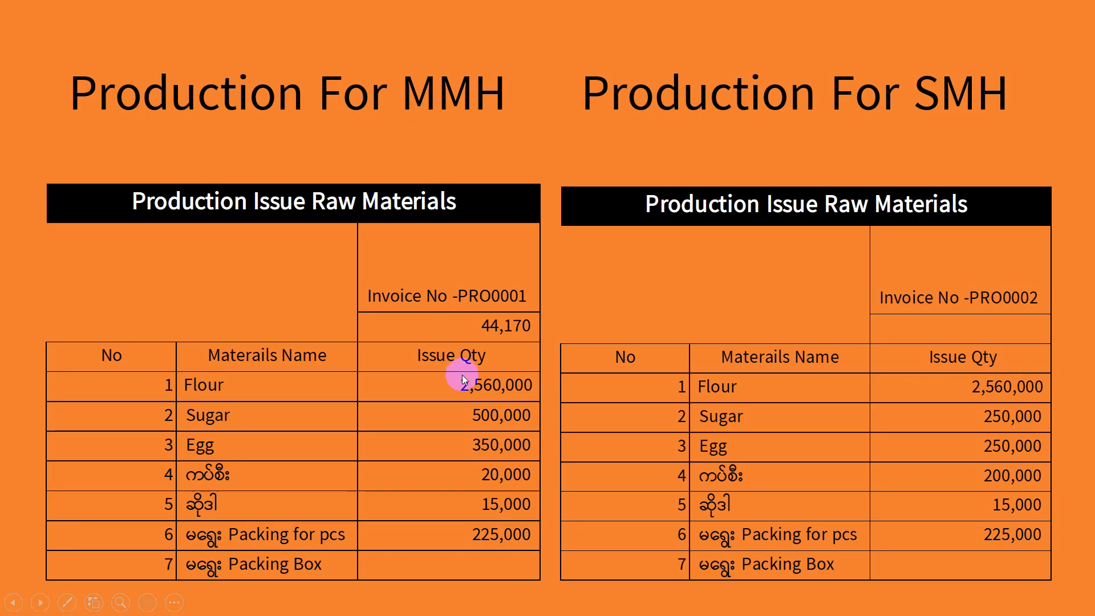
{"action": "key", "text": "alt+Tab"}
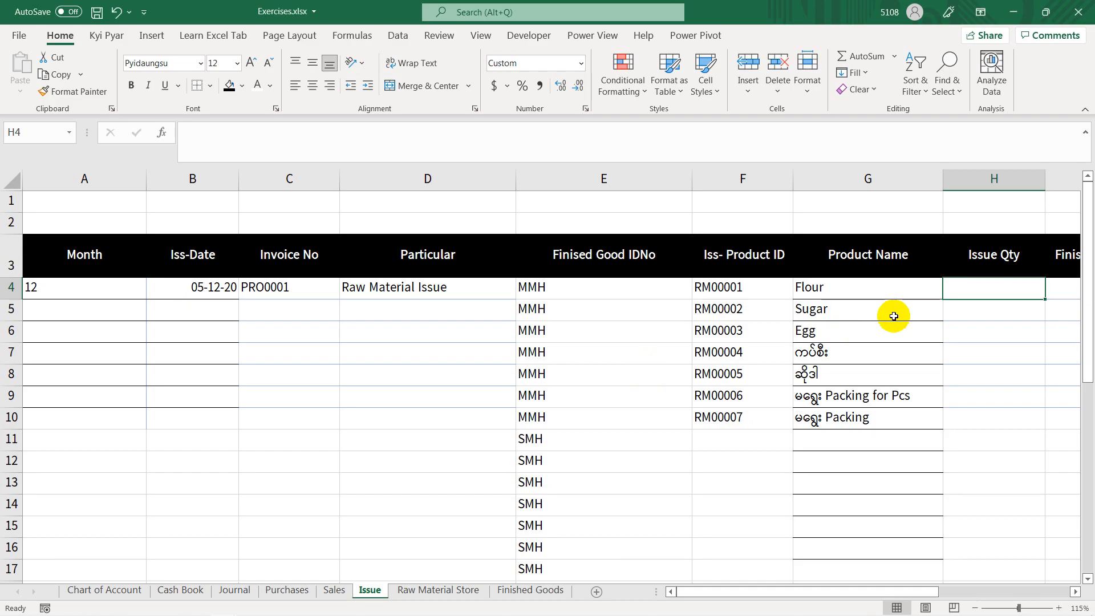
{"action": "type", "text": "2,5"}
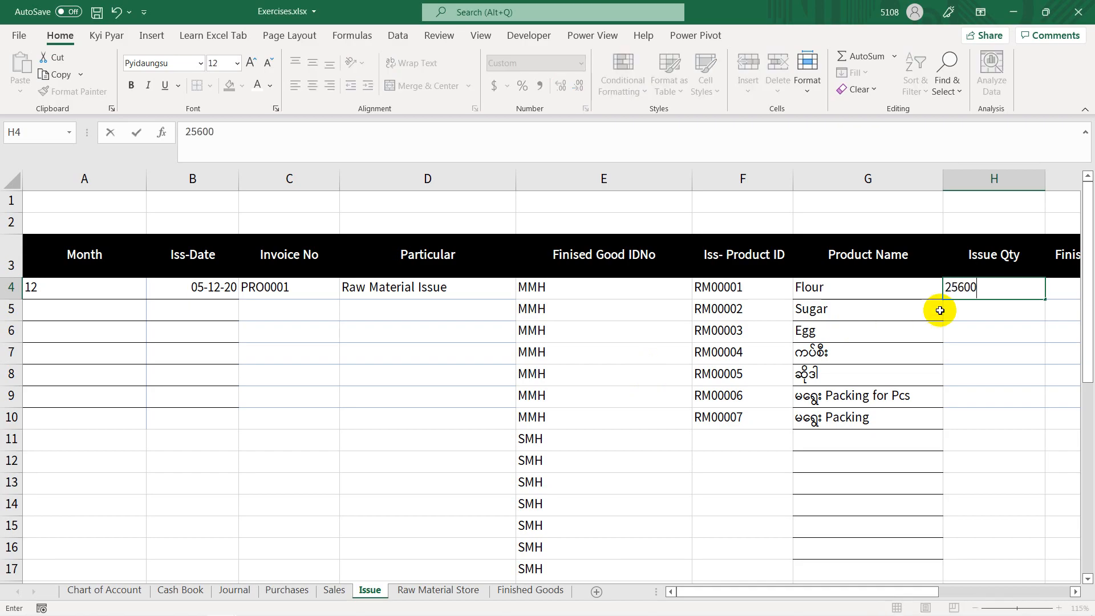
{"action": "type", "text": "60,000"}
{"action": "left_click", "coordinate": [940, 311]}
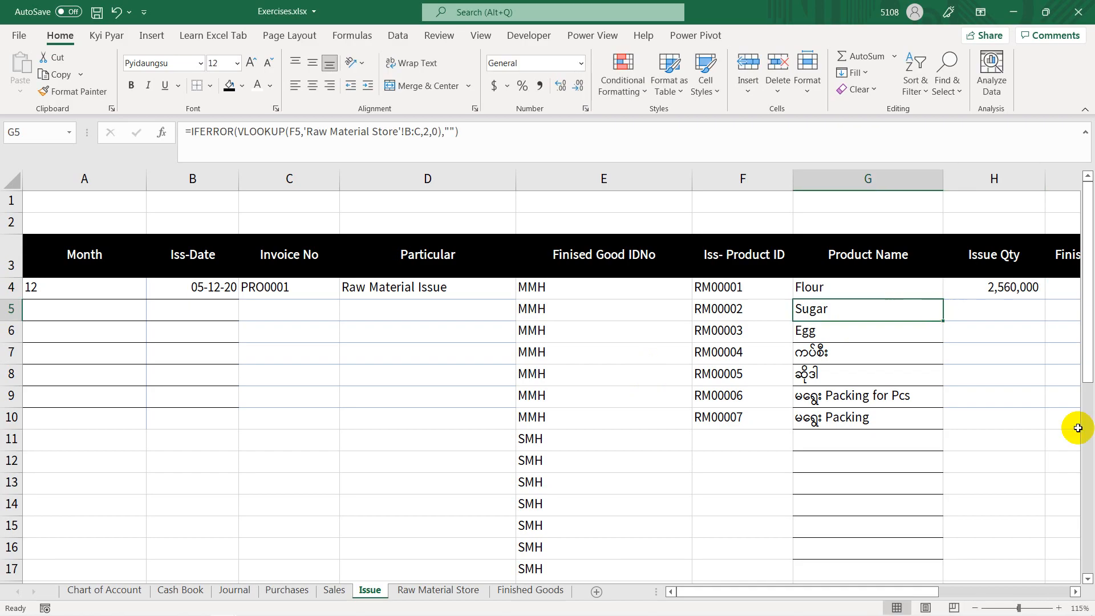
Step: Check the MMH Sugar quantity on the PowerPoint slide and enter 500,000 in H5 of the Excel Issue sheet
{"action": "left_click_drag", "start_coordinate": [913, 591], "coordinate": [1045, 589]}
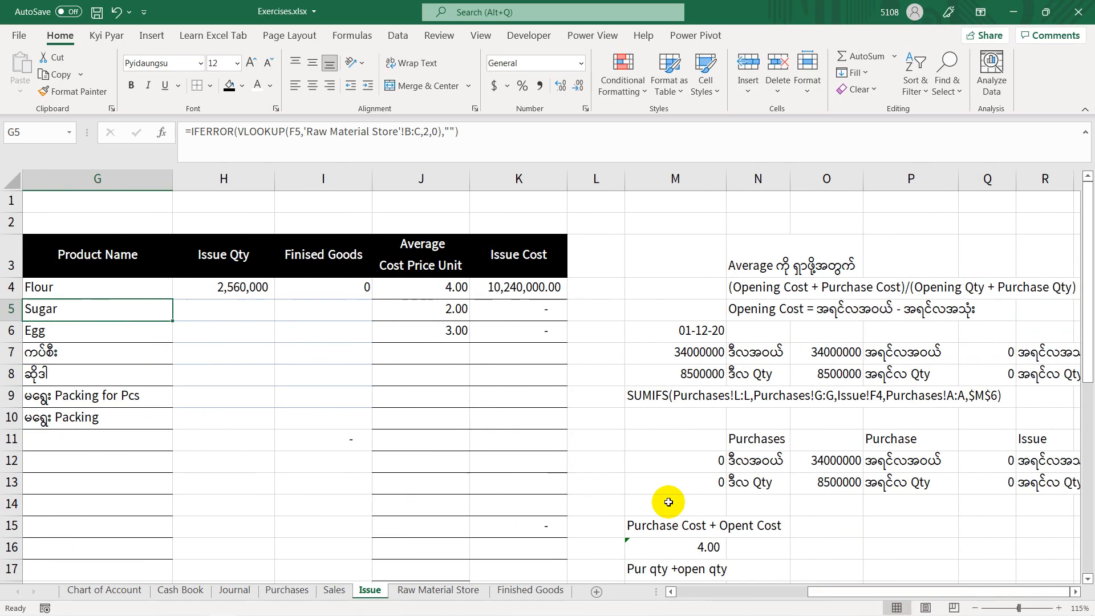
{"action": "left_click_drag", "start_coordinate": [838, 594], "coordinate": [821, 589]}
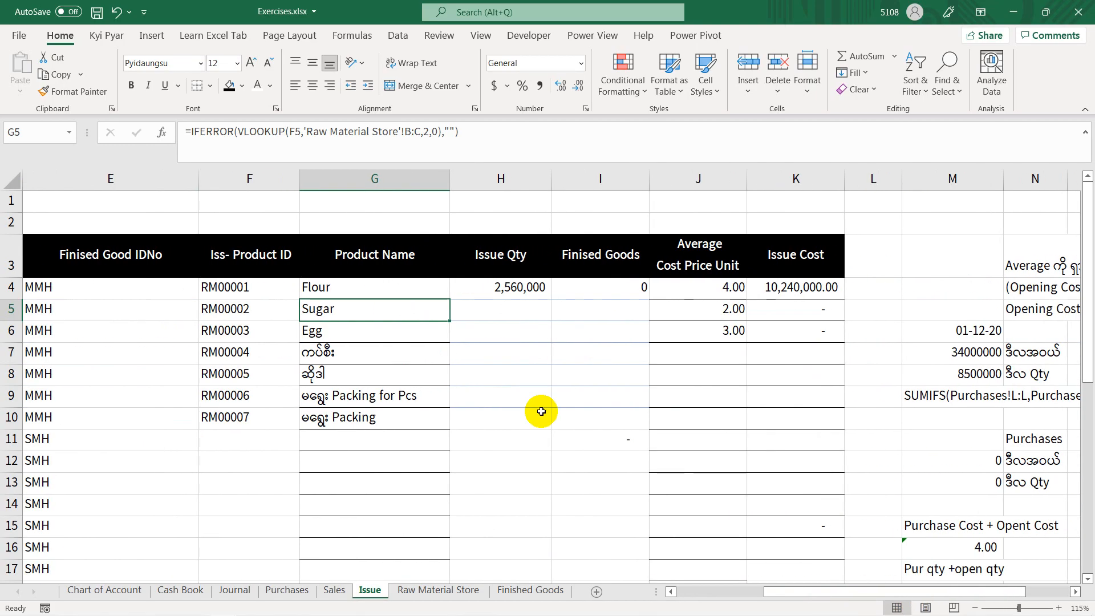
{"action": "scroll", "coordinate": [417, 359], "scroll_direction": "up", "scroll_amount": 3, "text": "ctrl"}
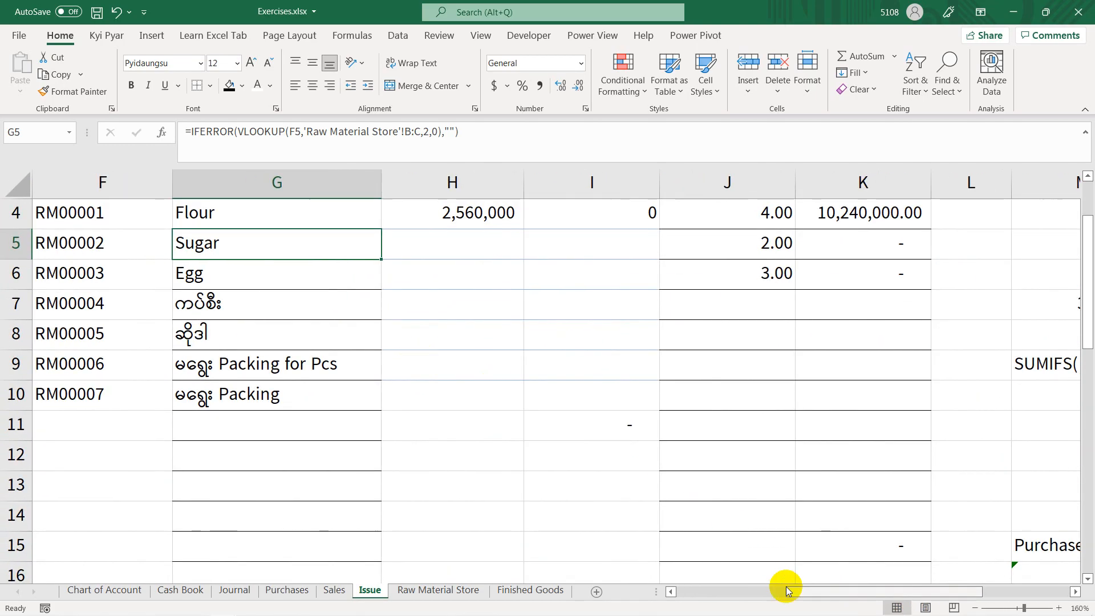
{"action": "left_click_drag", "start_coordinate": [787, 592], "coordinate": [780, 581]}
{"action": "key", "text": "alt+Tab"}
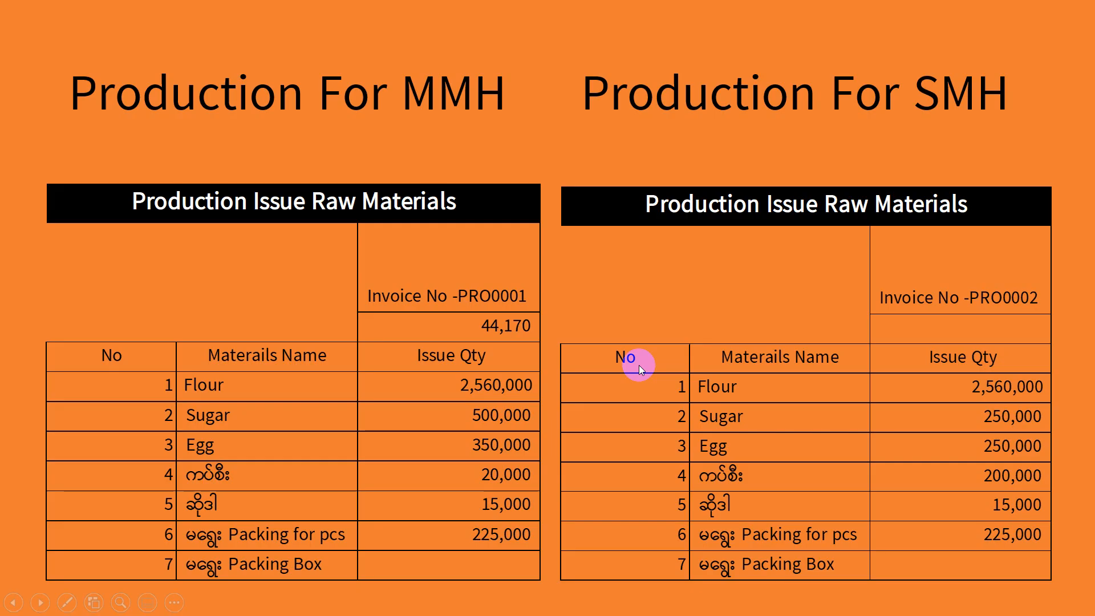
{"action": "key", "text": "alt+Tab"}
{"action": "left_click", "coordinate": [666, 247]}
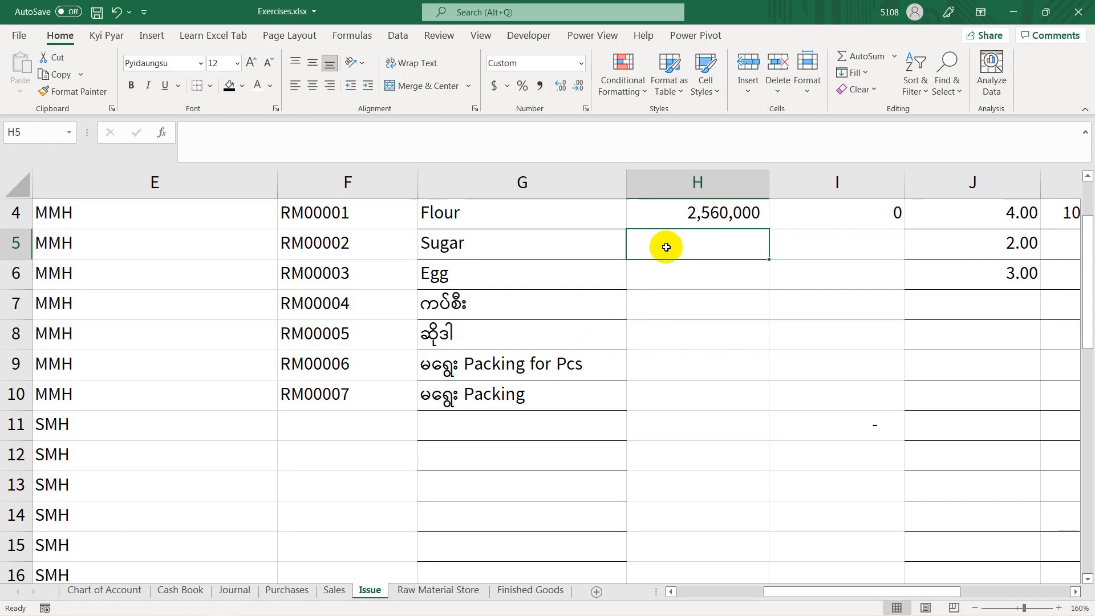
{"action": "type", "text": "500000"}
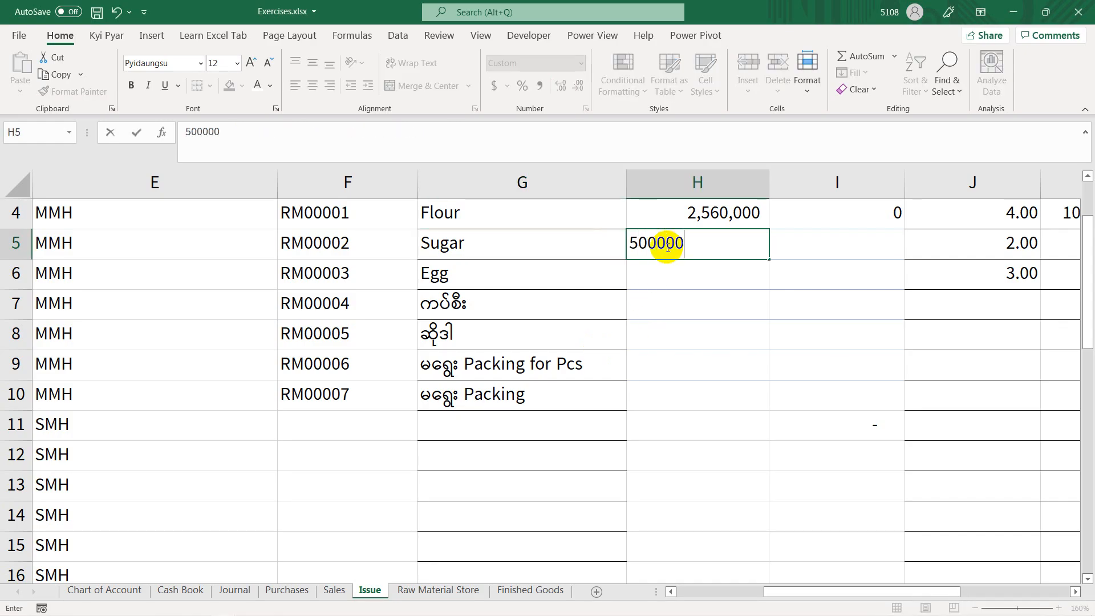
{"action": "type", "text": ",000"}
{"action": "key", "text": "Return"}
Step: Following the PowerPoint slide, enter the MMH issue quantities 350,000 for Egg in H6 and 20,000 for RM00004 in H7 in Excel
{"action": "key", "text": "alt+Tab"}
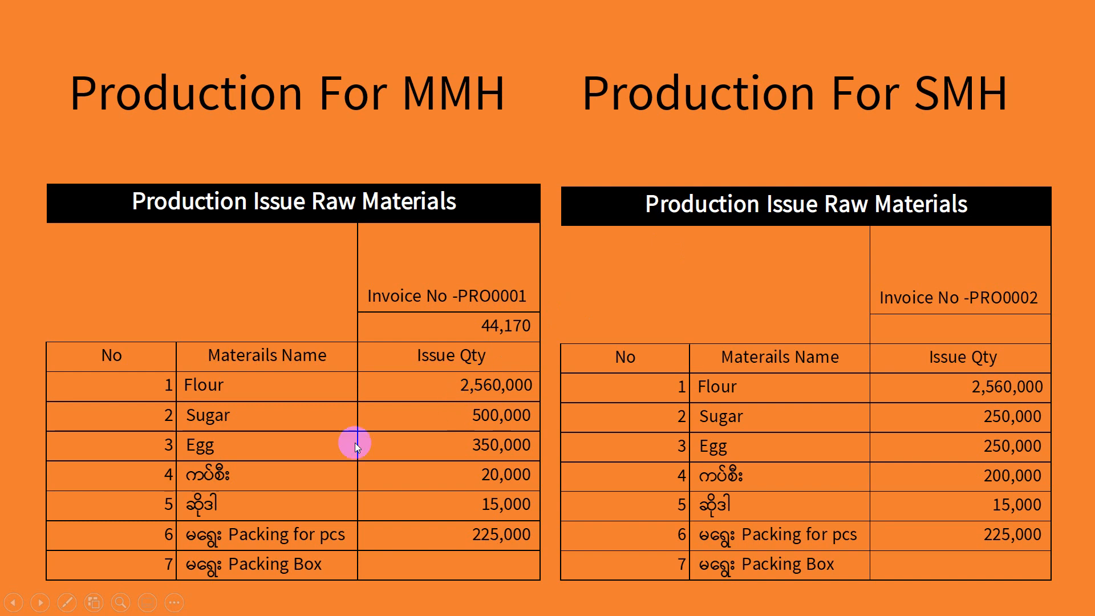
{"action": "key", "text": "alt+Tab"}
{"action": "type", "text": "3"}
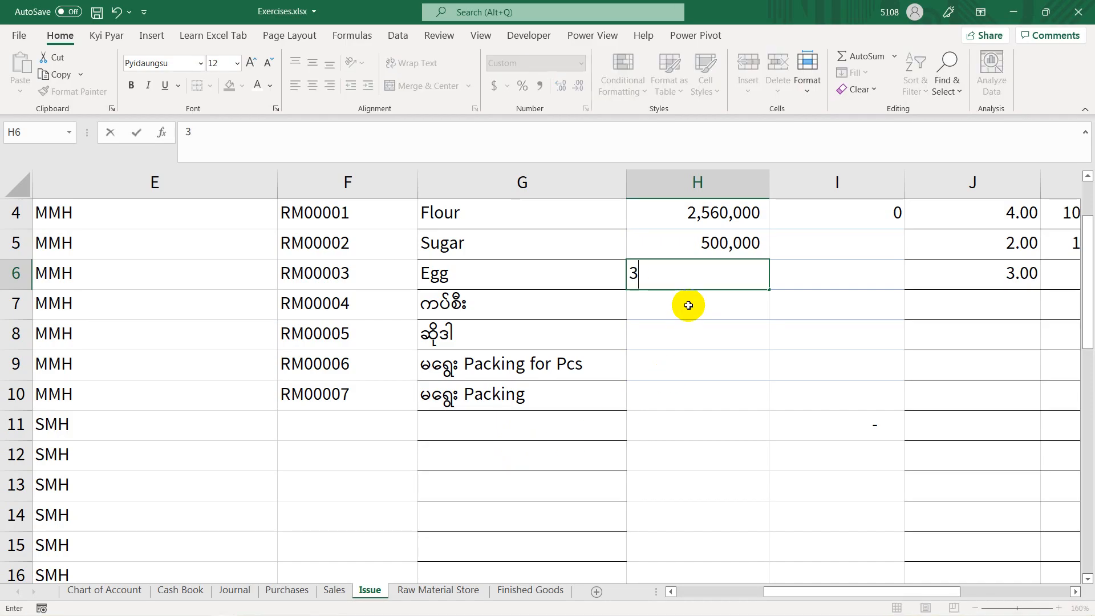
{"action": "type", "text": "50,000"}
{"action": "key", "text": "Return"}
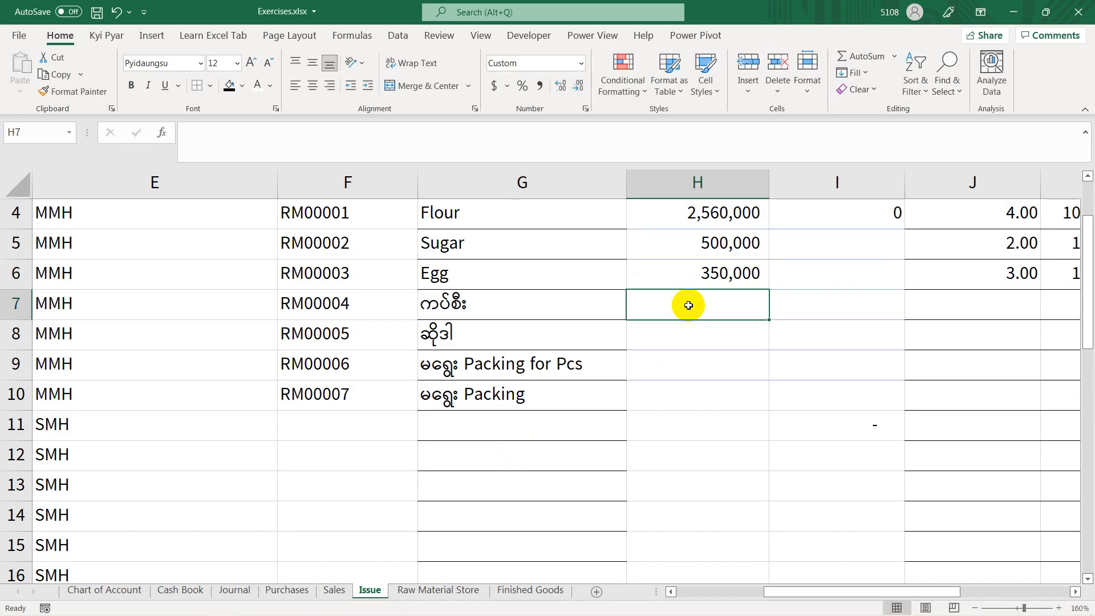
{"action": "key", "text": "alt+Tab"}
{"action": "key", "text": "alt+Tab"}
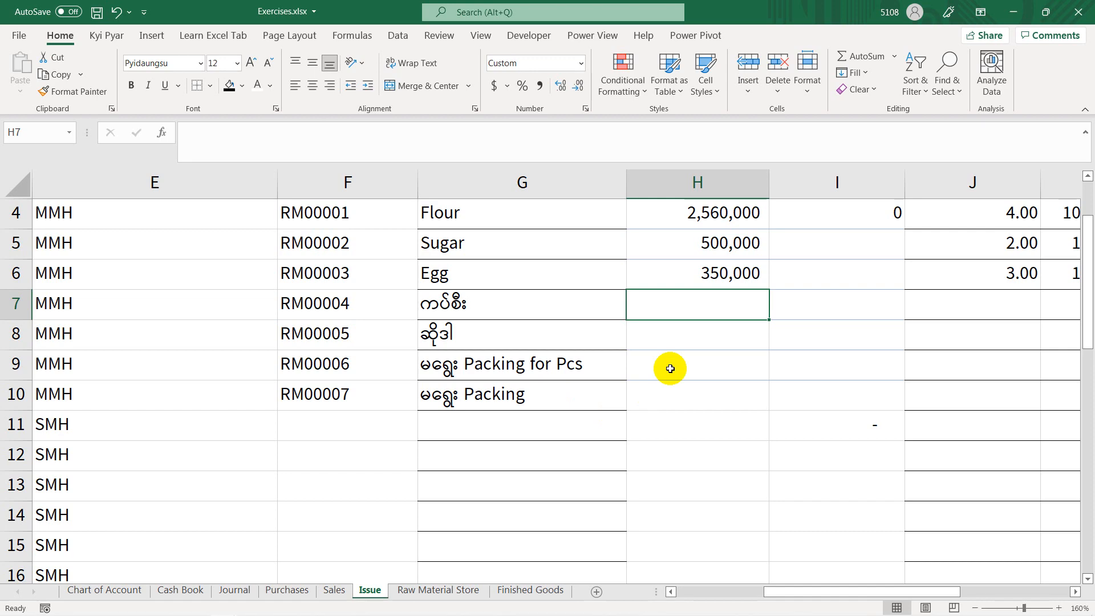
{"action": "type", "text": "20"}
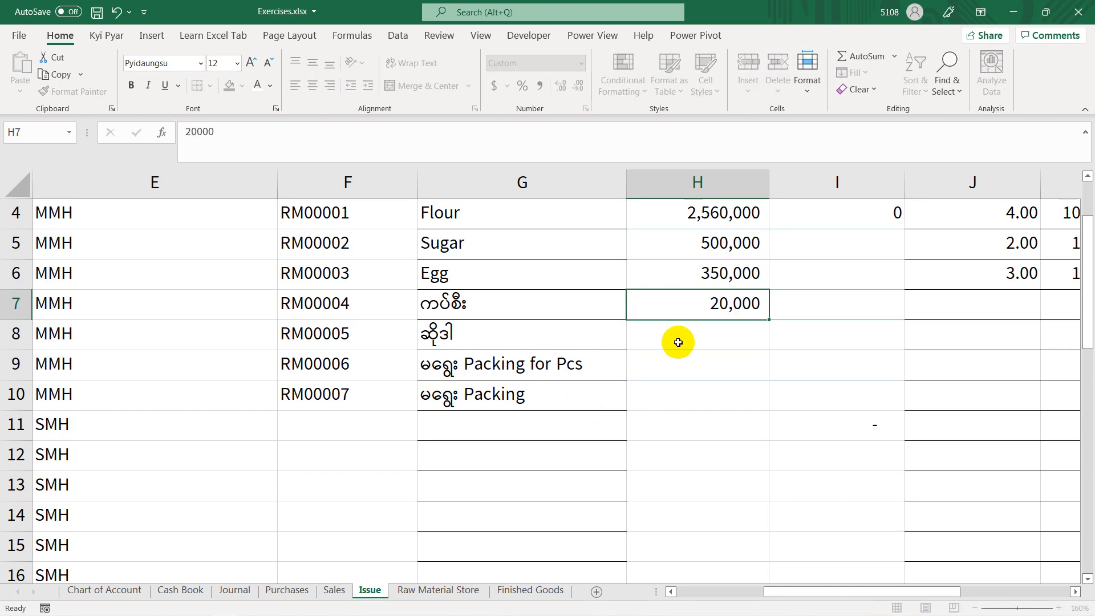
Step: Following the PowerPoint slide, enter the MMH issue quantities 15,000 for RM00005 in H8 and 225,000 for Packing for Pcs in H9 in Excel
{"action": "key", "text": "alt+Tab"}
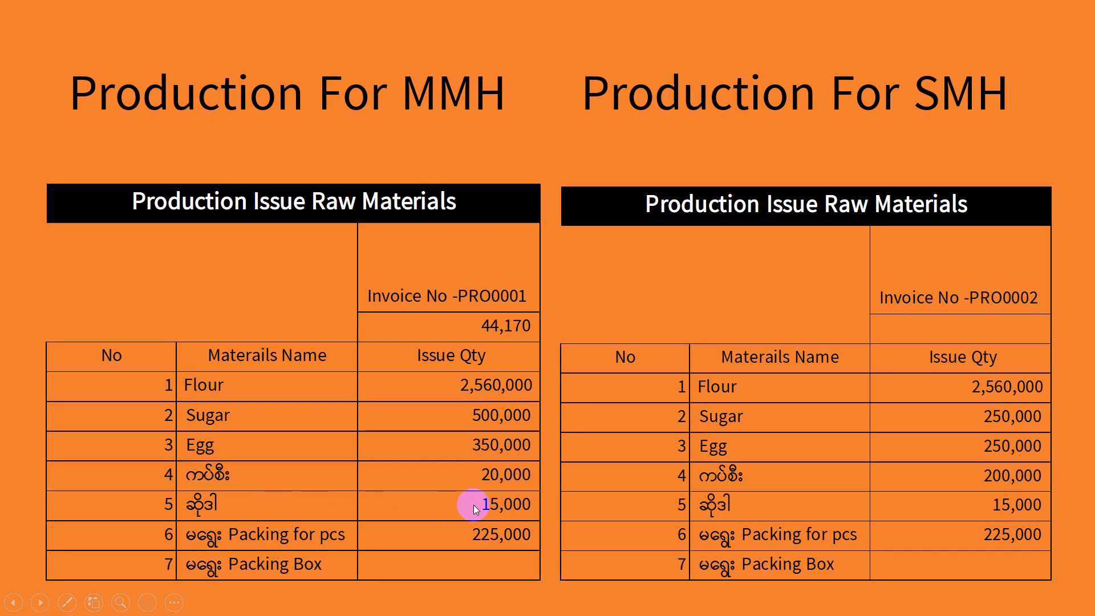
{"action": "key", "text": "alt+Tab"}
{"action": "type", "text": "15"}
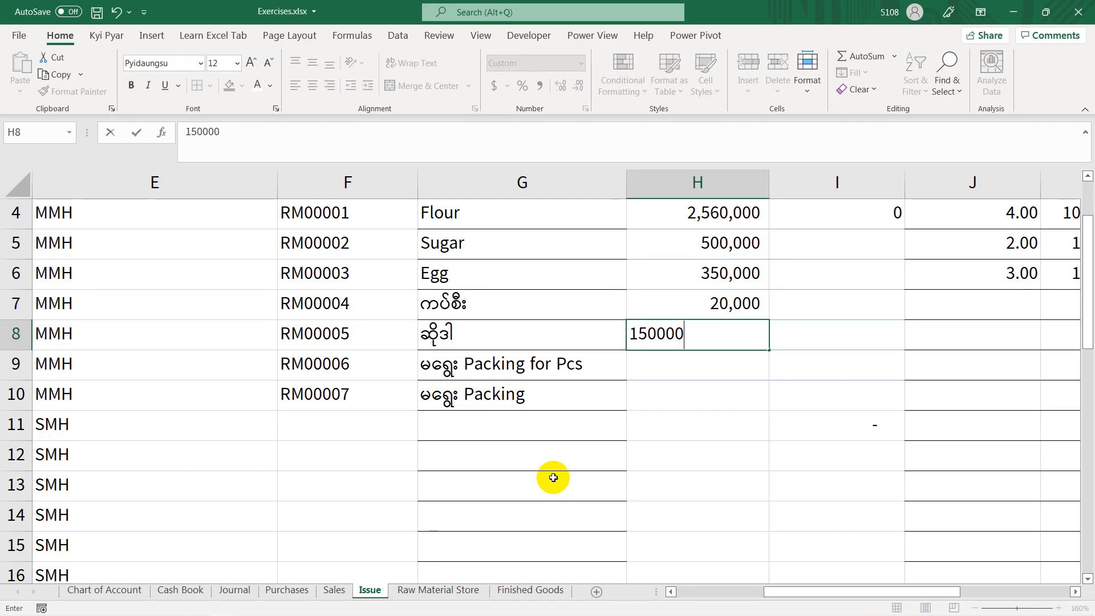
{"action": "key", "text": "Return"}
{"action": "key", "text": "alt+Tab"}
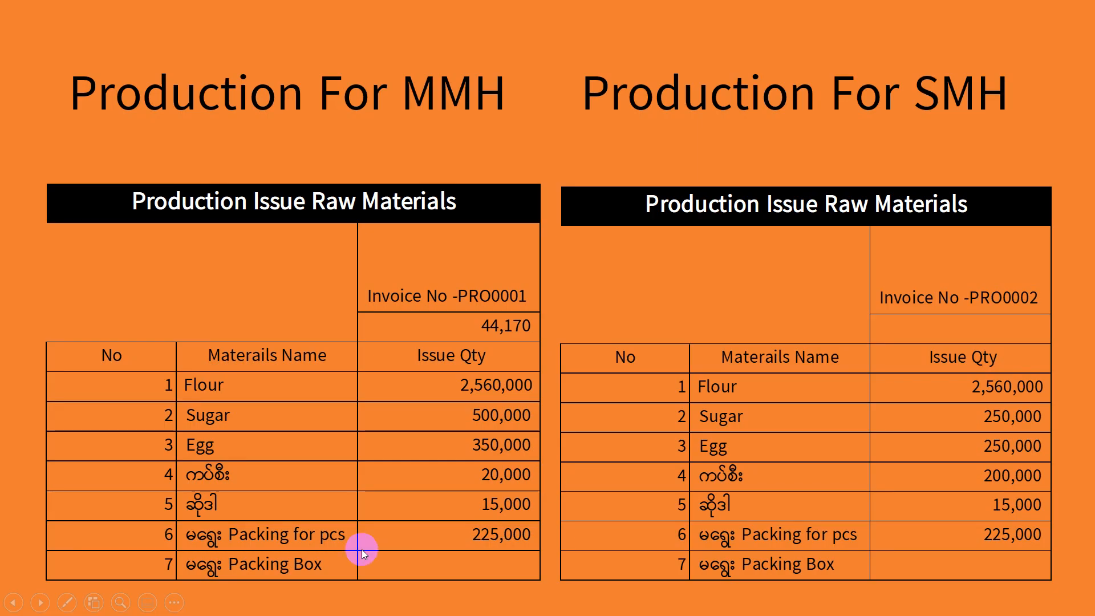
{"action": "key", "text": "alt+Tab"}
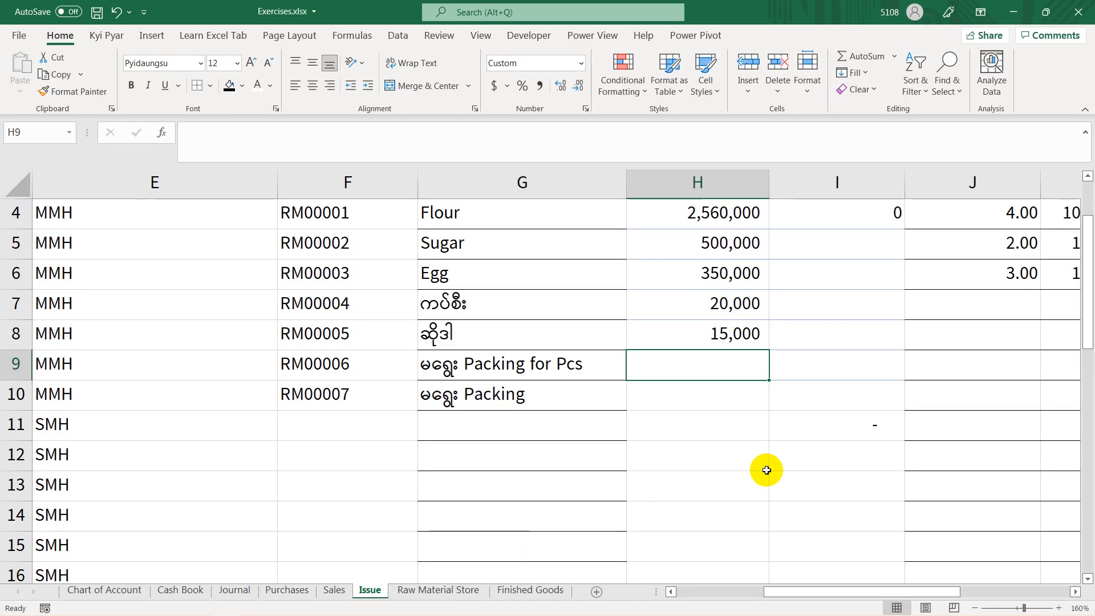
{"action": "type", "text": "225,"}
{"action": "type", "text": "000"}
{"action": "key", "text": "Return"}
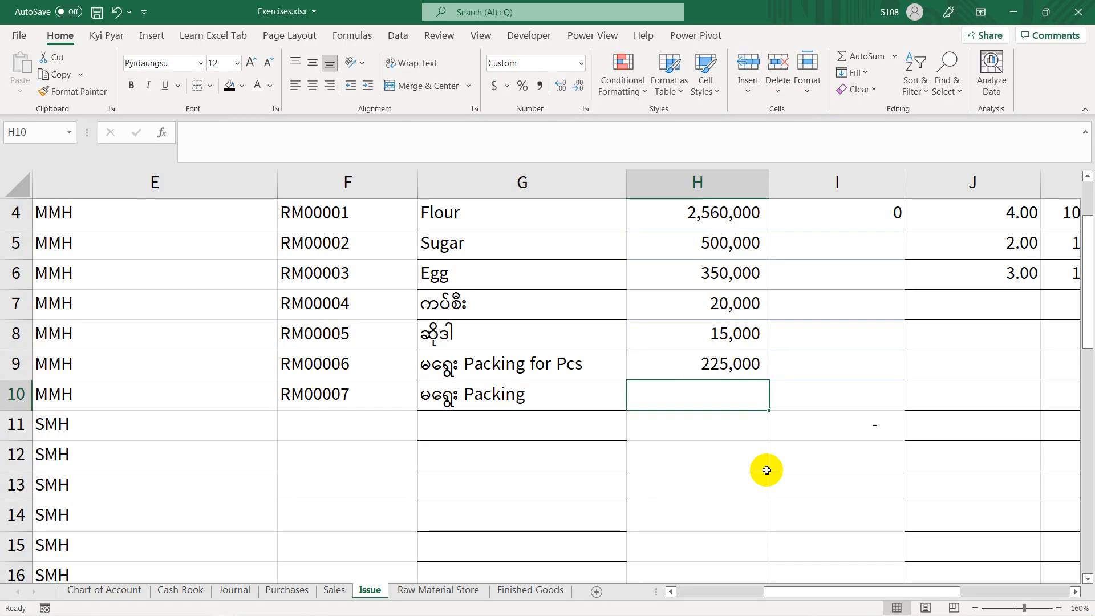
Step: Look up the Packing Box quantity in the Book1 workbook and enter 18,750 in H10 of the Issue sheet in Exercises.xlsx
{"action": "key", "text": "alt+Tab"}
{"action": "key", "text": "alt+Tab"}
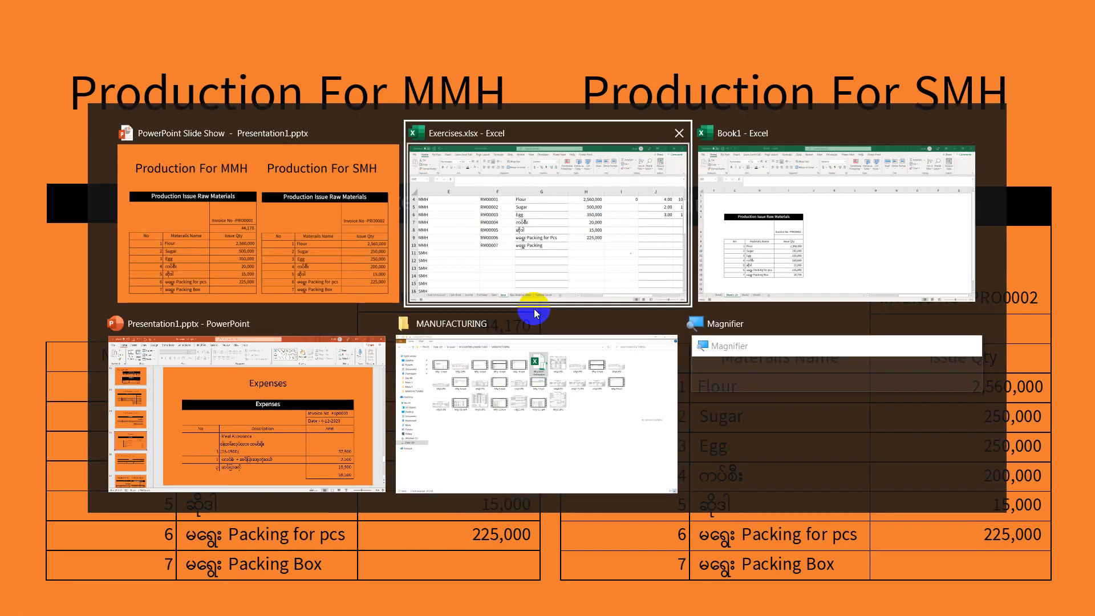
{"action": "left_click", "coordinate": [702, 260]}
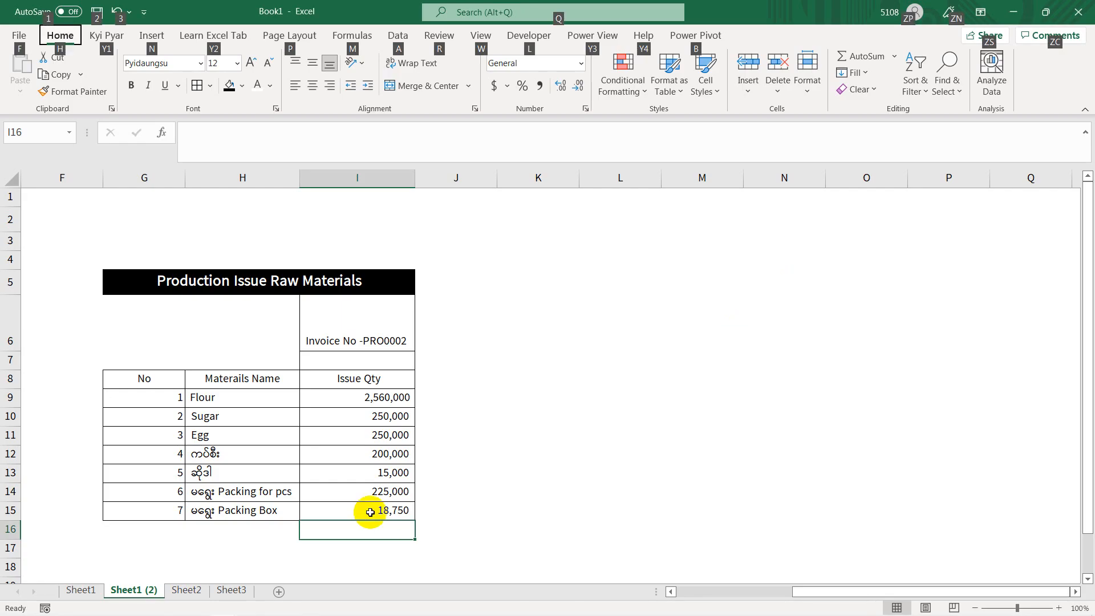
{"action": "key", "text": "alt+Tab"}
{"action": "left_click", "coordinate": [293, 286]}
{"action": "key", "text": "alt+Tab"}
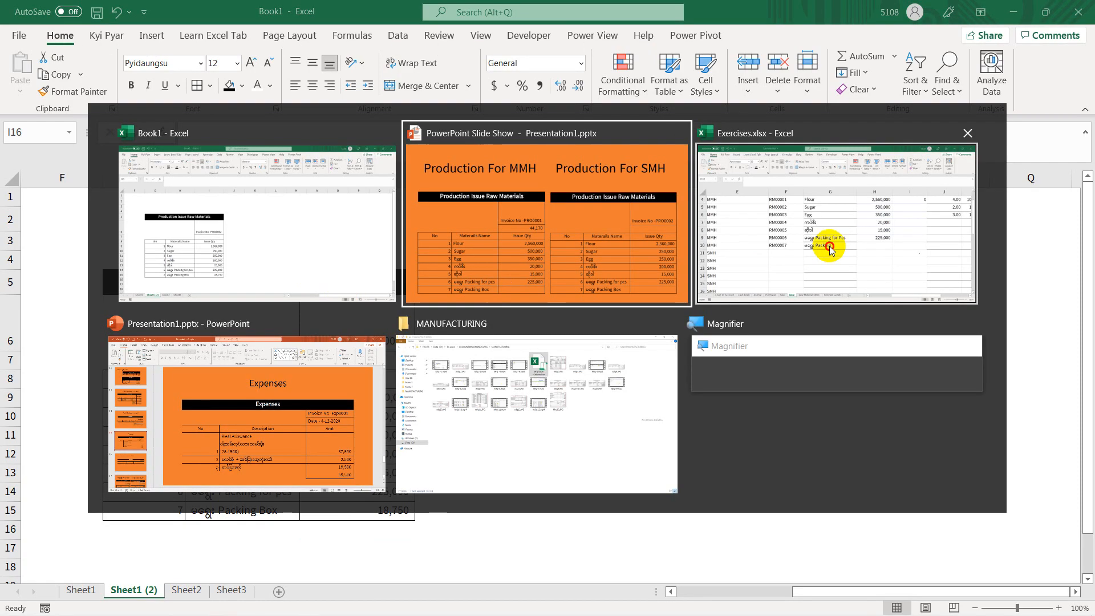
{"action": "left_click", "coordinate": [830, 249]}
{"action": "type", "text": "18,75"}
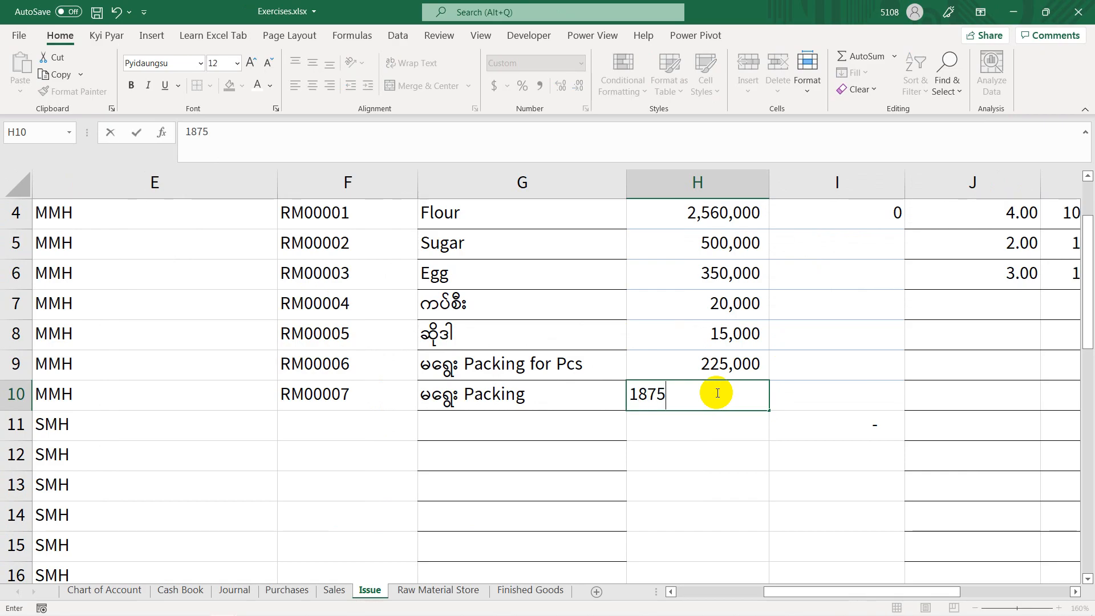
{"action": "type", "text": "0"}
{"action": "key", "text": "Return"}
Step: Examine the MMH Finised Goods formula in I4 and the Packing quantity in H10 that it refers to
{"action": "scroll", "coordinate": [799, 352], "scroll_direction": "up", "scroll_amount": 1}
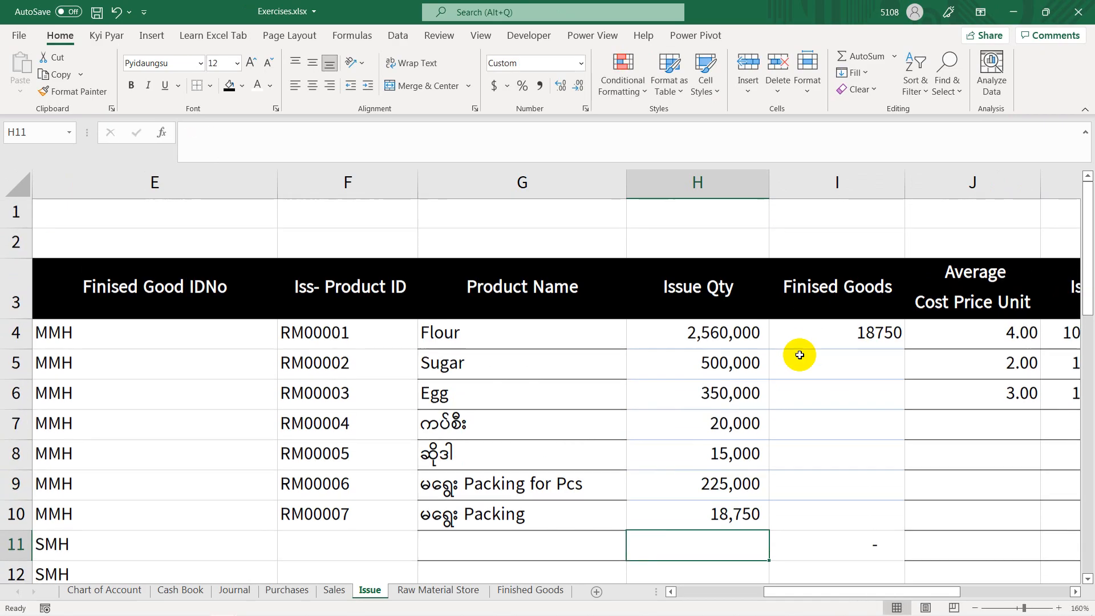
{"action": "left_click", "coordinate": [814, 305]}
{"action": "left_click", "coordinate": [833, 335]}
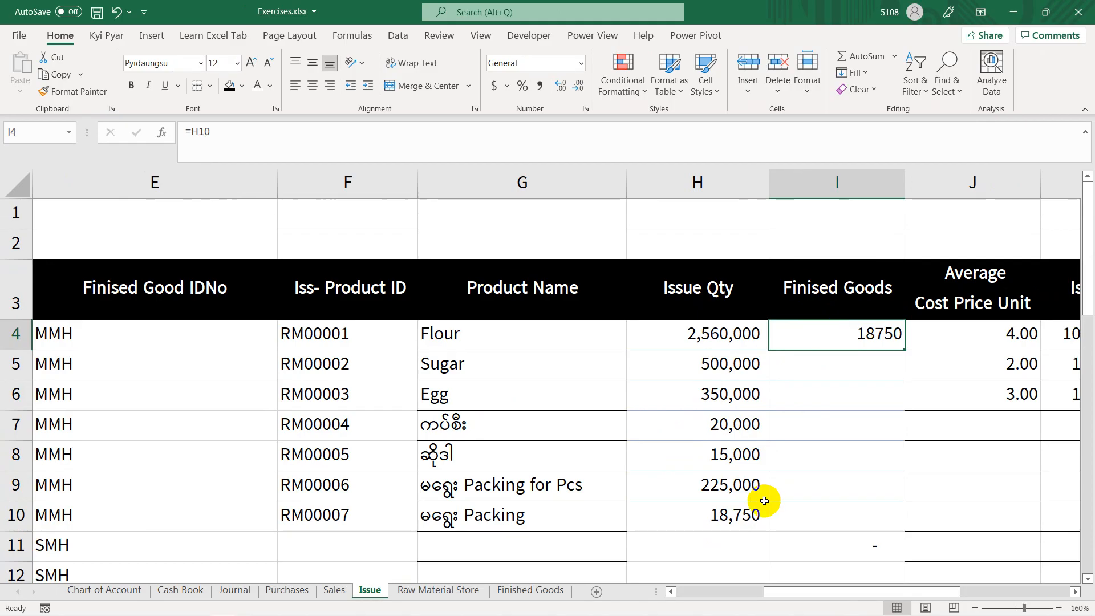
{"action": "left_click", "coordinate": [753, 513]}
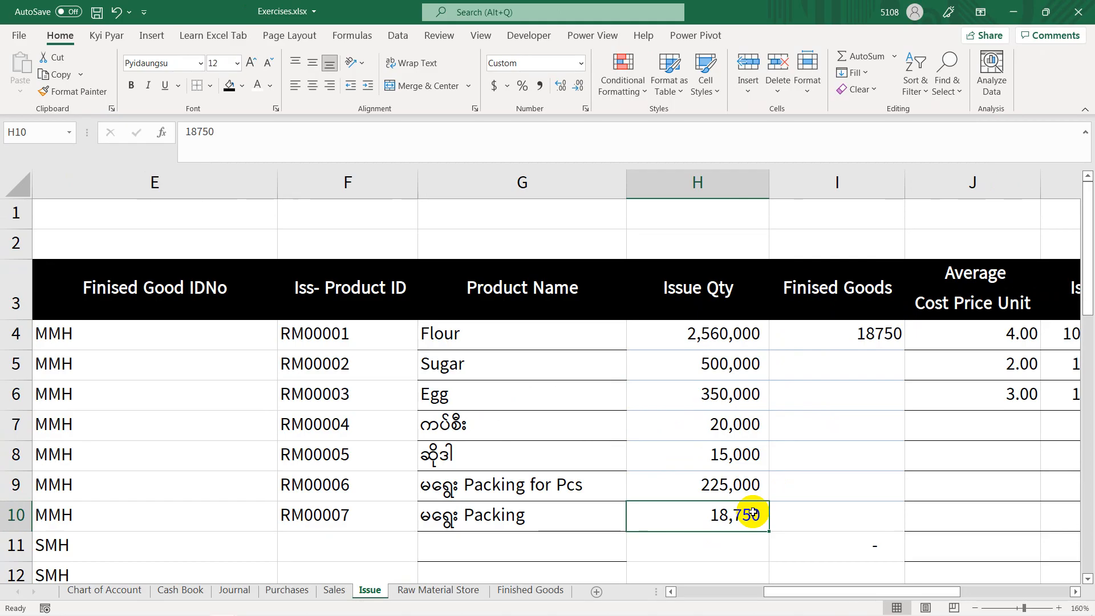
{"action": "left_click", "coordinate": [153, 341]}
{"action": "left_click", "coordinate": [836, 345]}
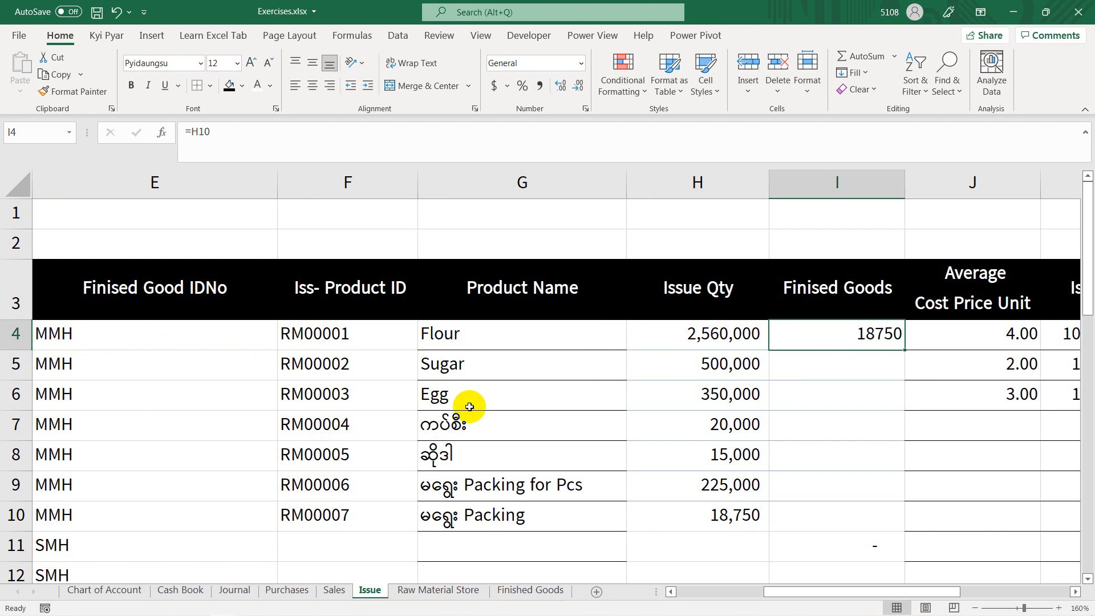
Step: Copy product IDs RM00001 to RM00007 from F4:F10 into the SMH rows starting at F11, and select H11
{"action": "scroll", "coordinate": [469, 407], "scroll_direction": "down", "scroll_amount": 1}
{"action": "left_click", "coordinate": [340, 428]}
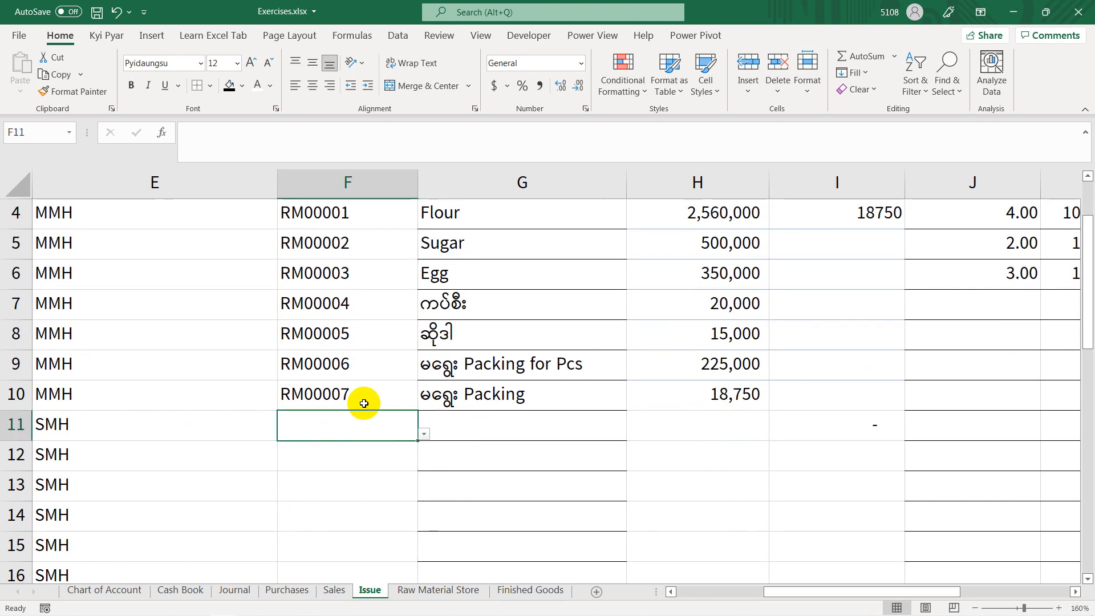
{"action": "left_click", "coordinate": [364, 403]}
{"action": "scroll", "coordinate": [371, 382], "scroll_direction": "up", "scroll_amount": 1}
{"action": "left_click_drag", "start_coordinate": [366, 340], "coordinate": [370, 511]}
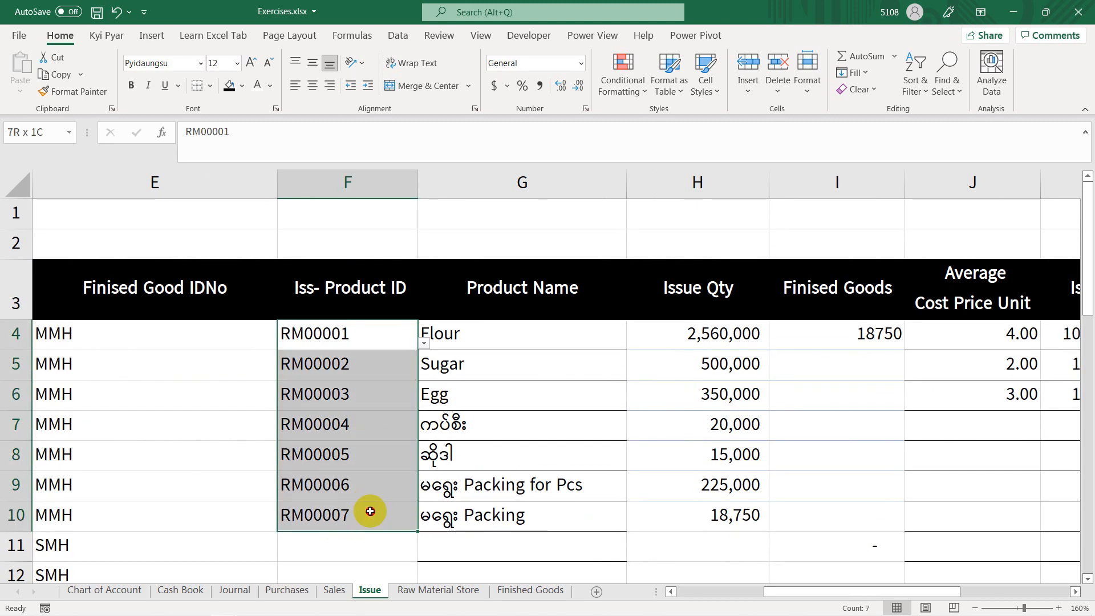
{"action": "key", "text": "ctrl+c"}
{"action": "scroll", "coordinate": [367, 509], "scroll_direction": "down", "scroll_amount": 1}
{"action": "left_click", "coordinate": [329, 431]}
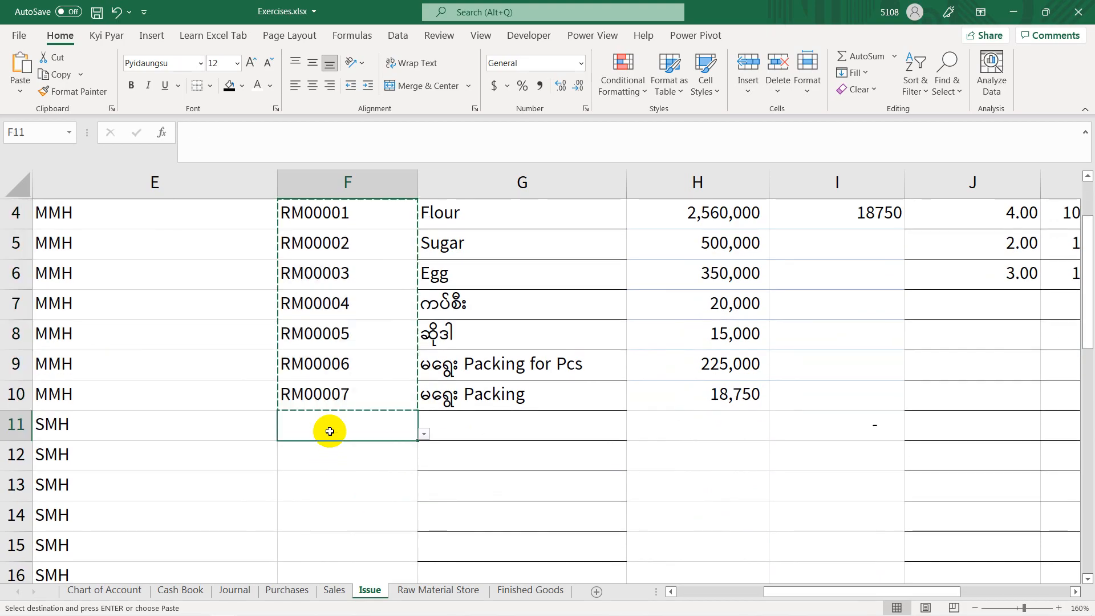
{"action": "key", "text": "ctrl+v"}
{"action": "left_click", "coordinate": [713, 423]}
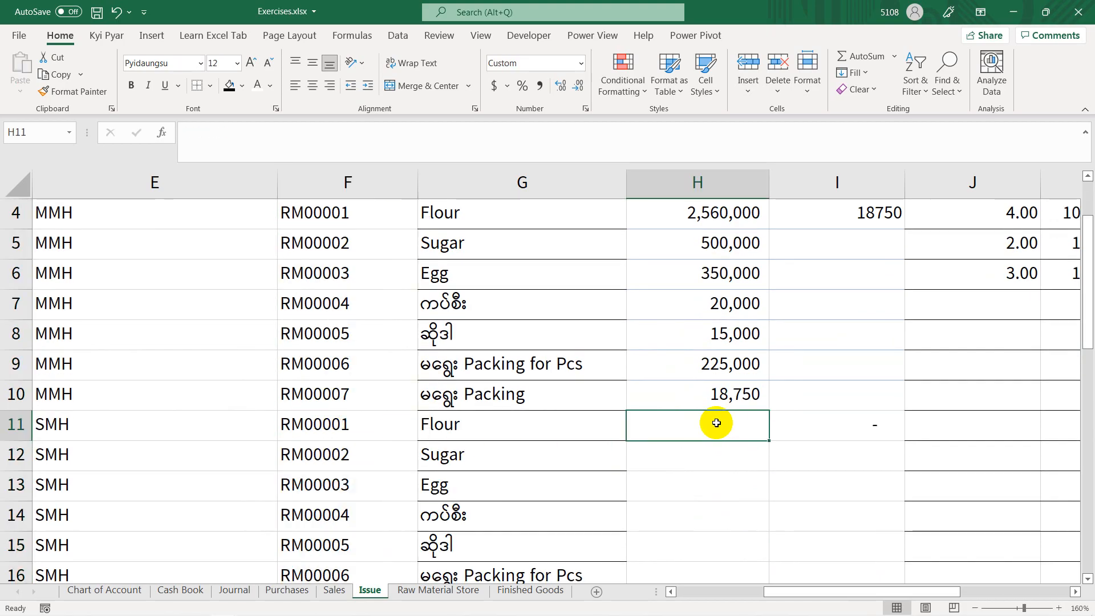
Step: Check the SMH quantities on the PowerPoint slide and enter 2,560,000 for Flour in H11 of the Issue sheet in Excel
{"action": "key", "text": "alt+Tab"}
{"action": "key", "text": "alt+Tab"}
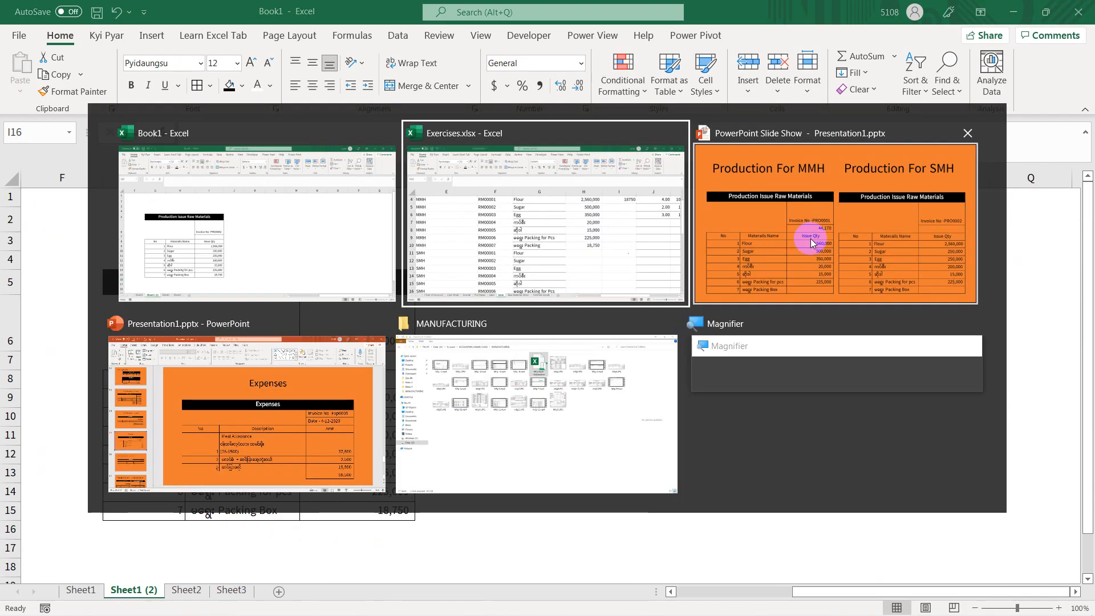
{"action": "left_click", "coordinate": [809, 243]}
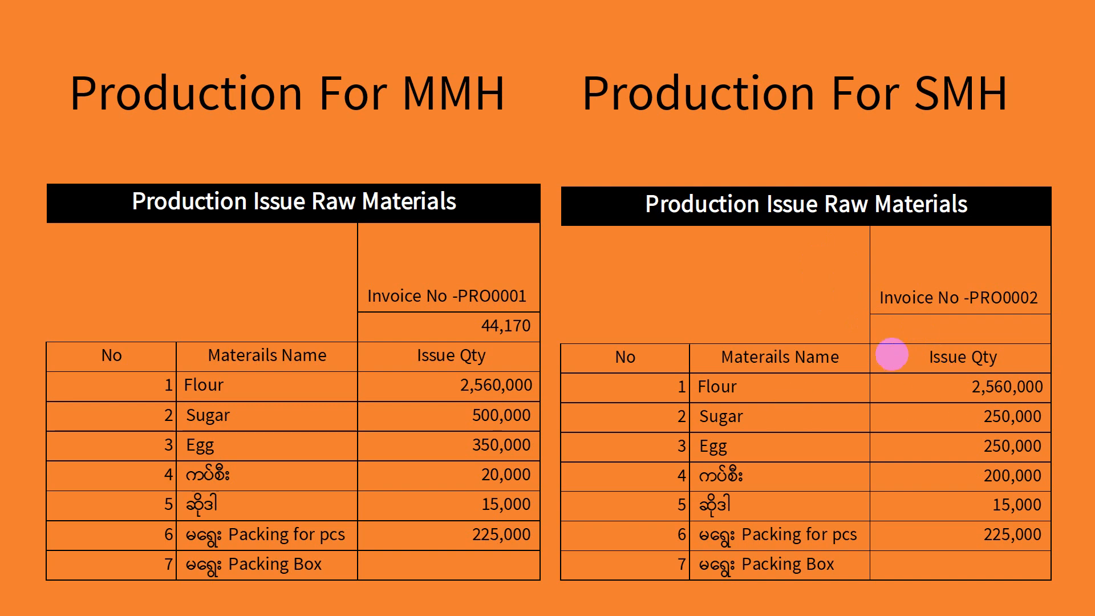
{"action": "key", "text": "alt+Tab"}
{"action": "key", "text": "alt+Tab"}
{"action": "key", "text": "alt+Tab"}
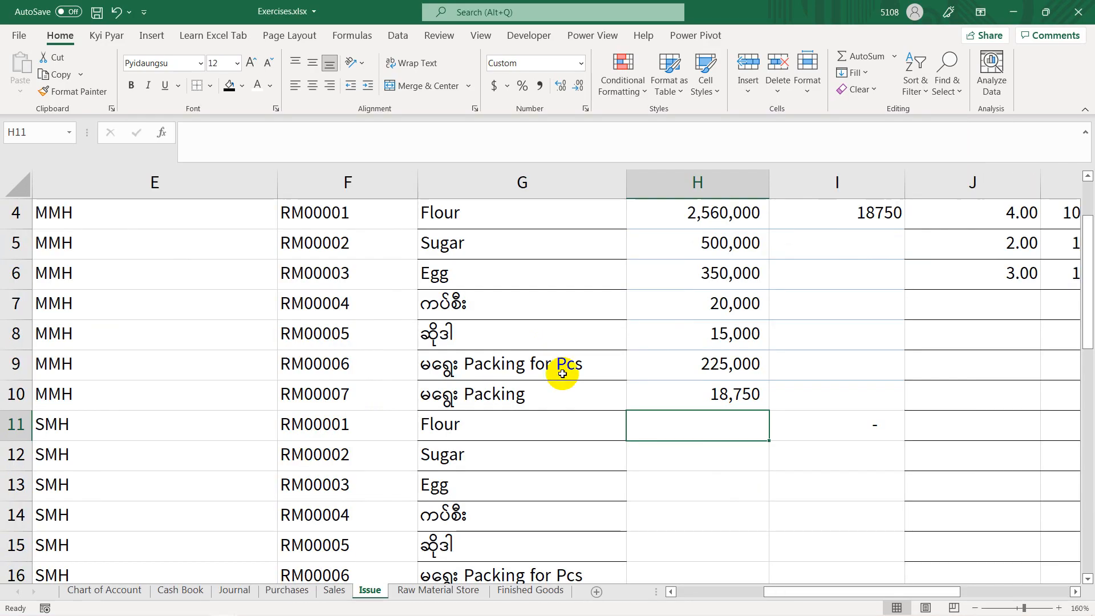
{"action": "type", "text": "2560000"}
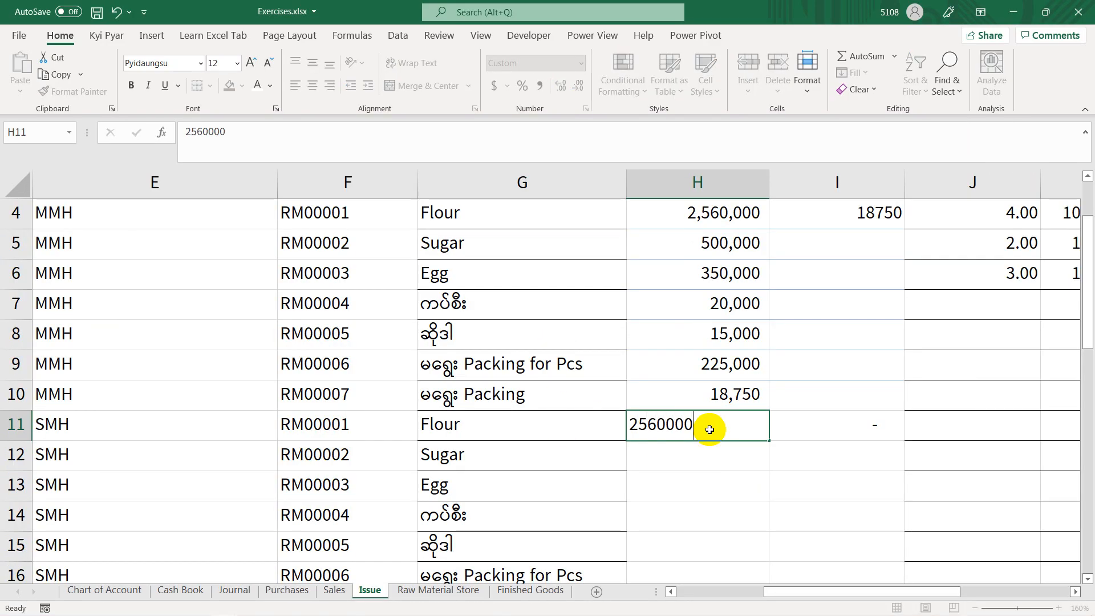
{"action": "key", "text": "Return"}
Step: Following the PowerPoint slide, enter the SMH issue quantities 250,000 for Sugar in H12 and 250,000 for Egg in H13 in Excel
{"action": "key", "text": "alt+Tab"}
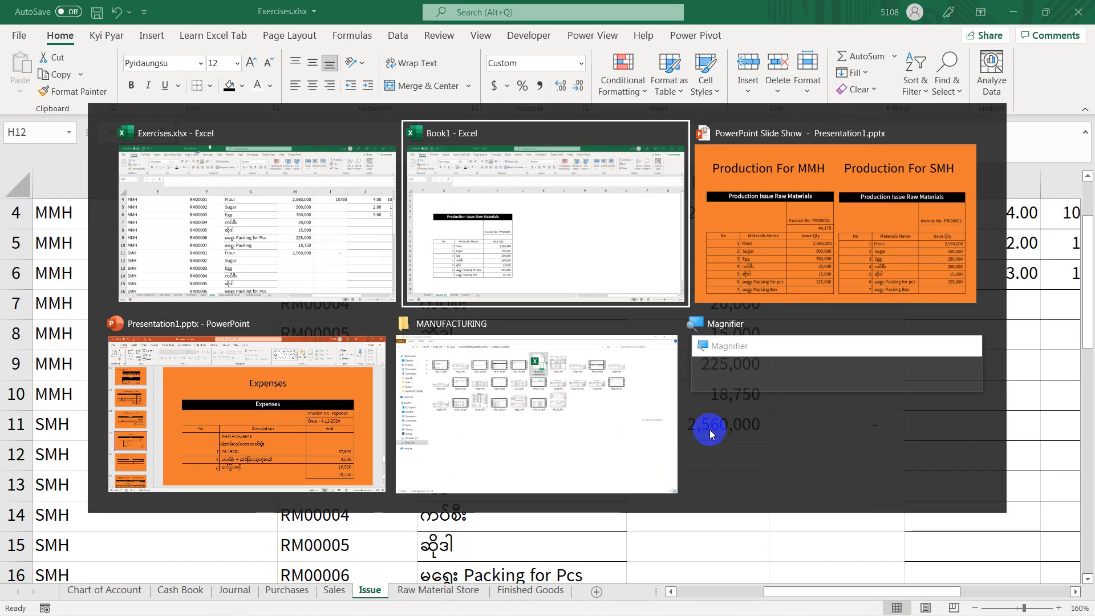
{"action": "key", "text": "alt+Tab"}
{"action": "key", "text": "alt+Tab"}
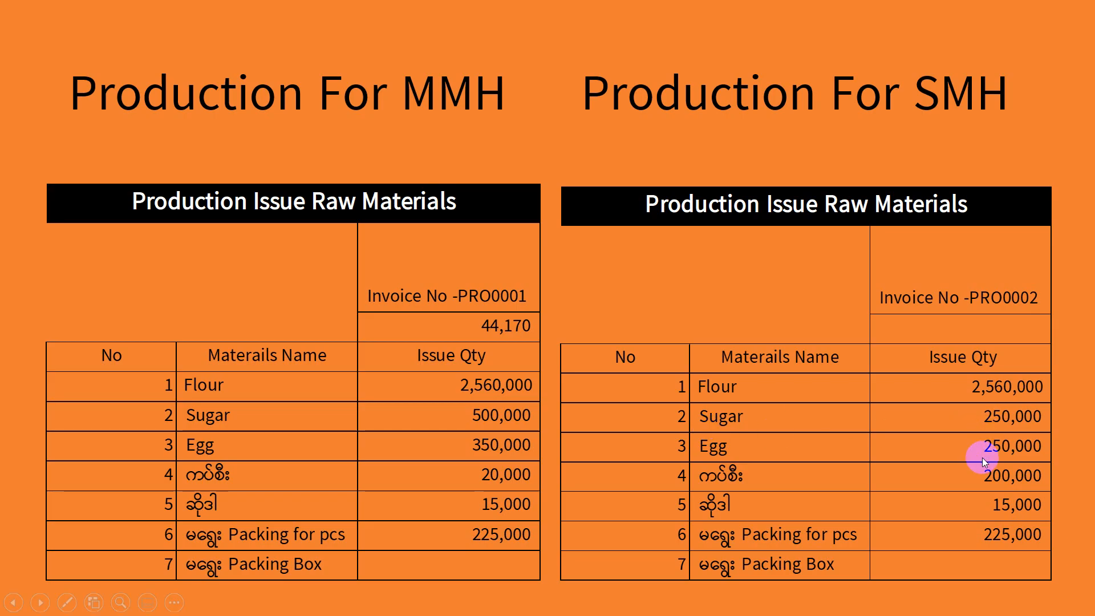
{"action": "key", "text": "alt+Tab"}
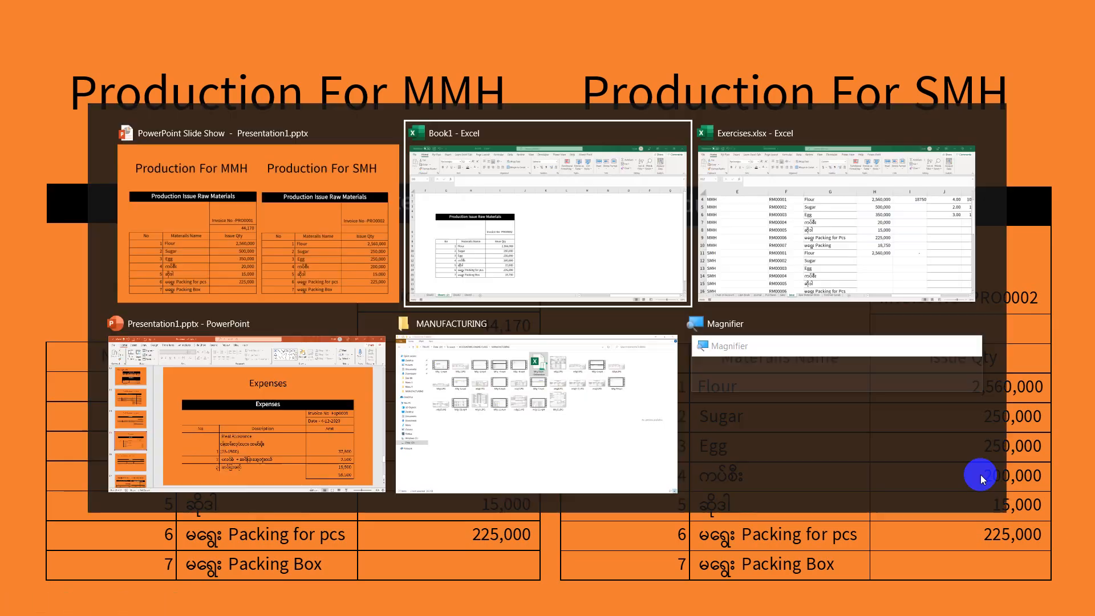
{"action": "left_click", "coordinate": [779, 281]}
{"action": "type", "text": "250"}
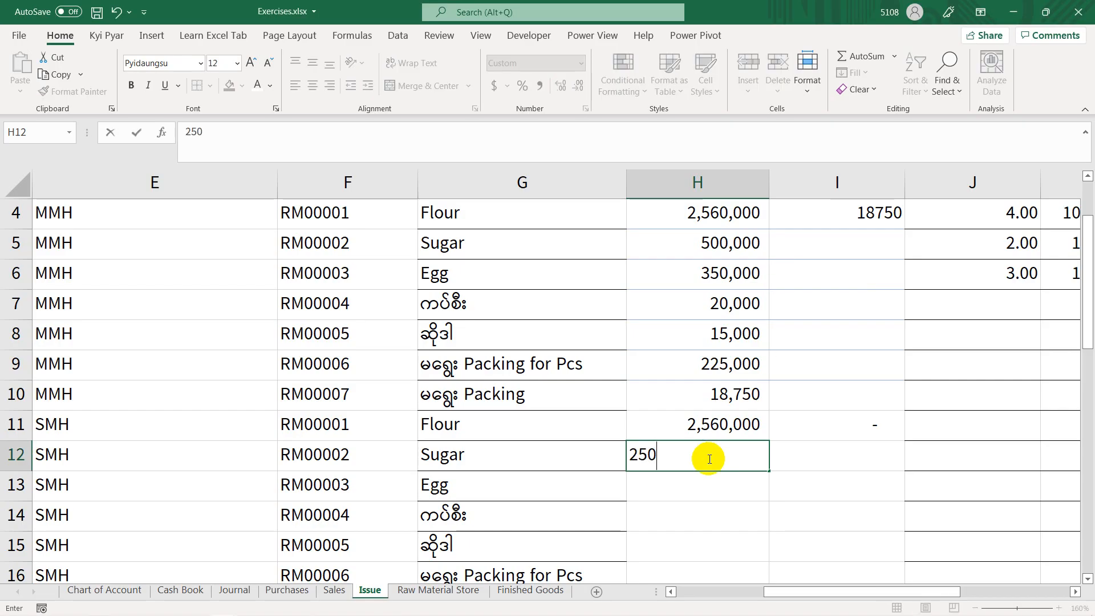
{"action": "type", "text": ",000"}
{"action": "key", "text": "Return"}
{"action": "type", "text": "2500"}
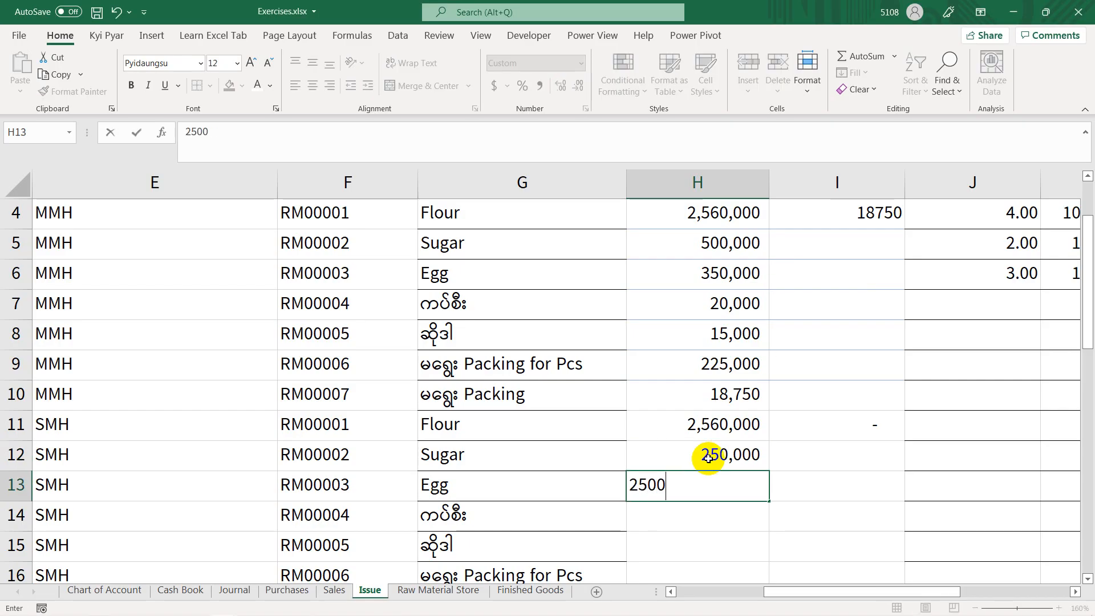
{"action": "key", "text": "Return"}
Step: Look up the SMH quantity for RM00004 on the PowerPoint slide and enter 200,000 in H14 in Excel
{"action": "key", "text": "alt+Tab"}
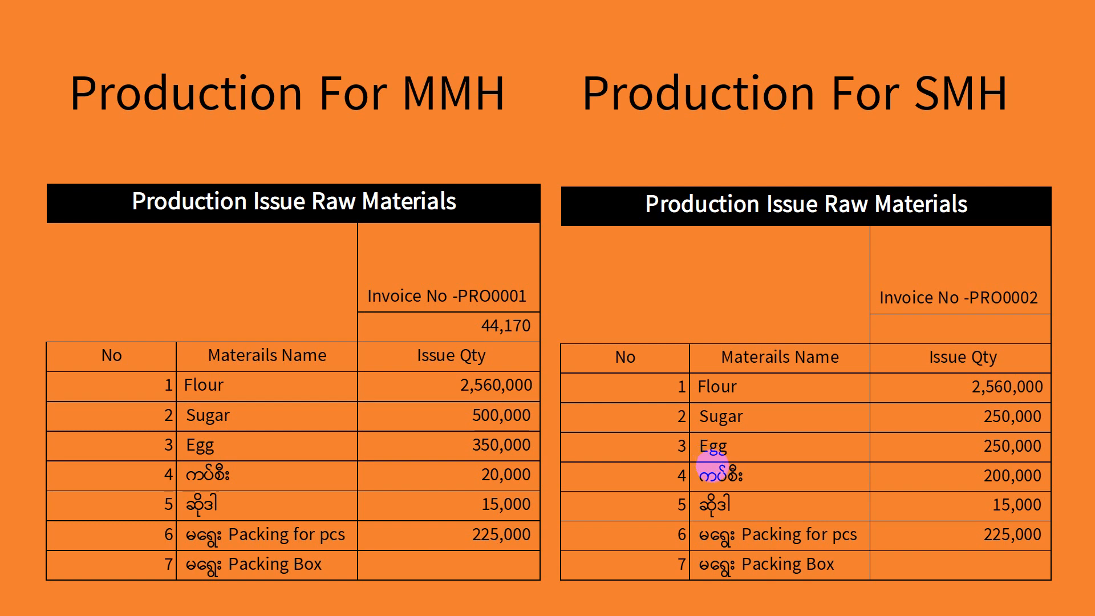
{"action": "key", "text": "alt+Tab"}
{"action": "type", "text": "20"}
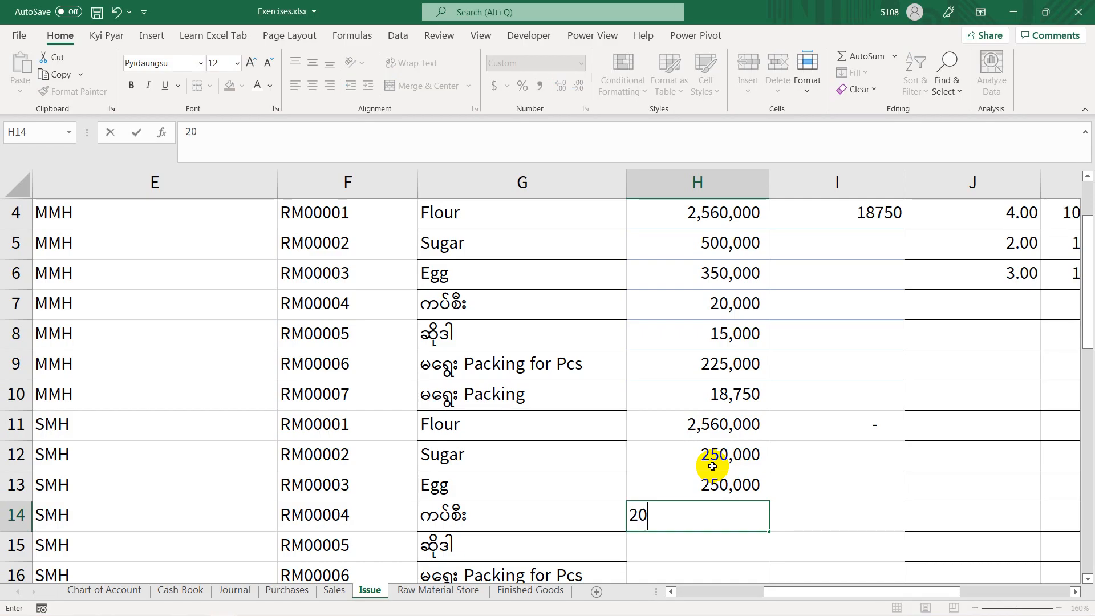
{"action": "type", "text": "0000"}
{"action": "key", "text": "Return"}
Step: Following the PowerPoint slide, enter the SMH issue quantities 15,000 for RM00005 in H15 and 225,000 for Packing for Pcs in H16 in Excel
{"action": "key", "text": "alt+Tab"}
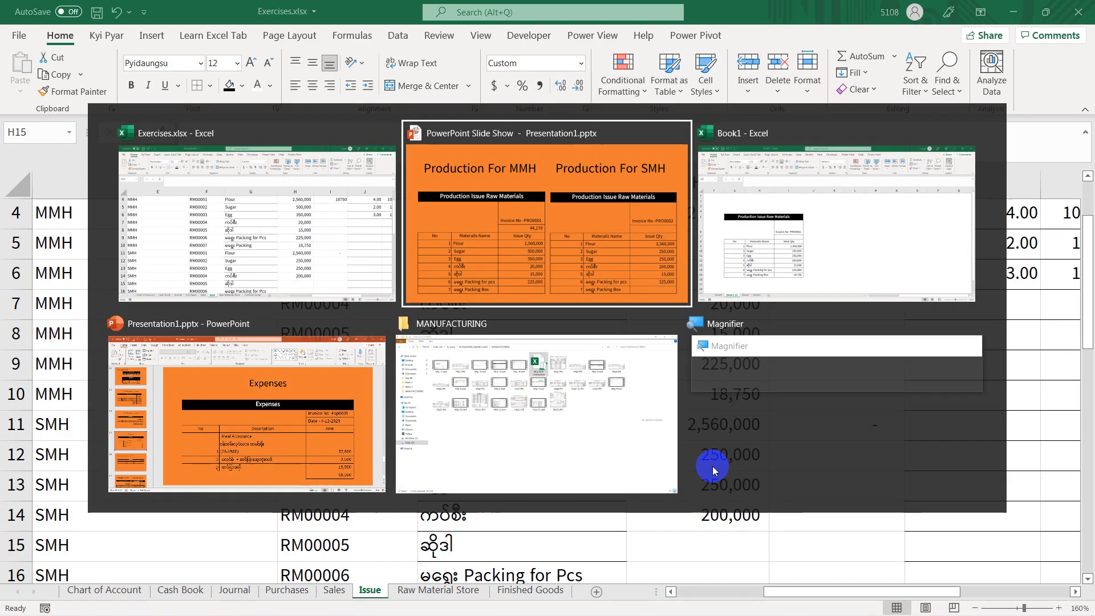
{"action": "key", "text": "alt+Tab"}
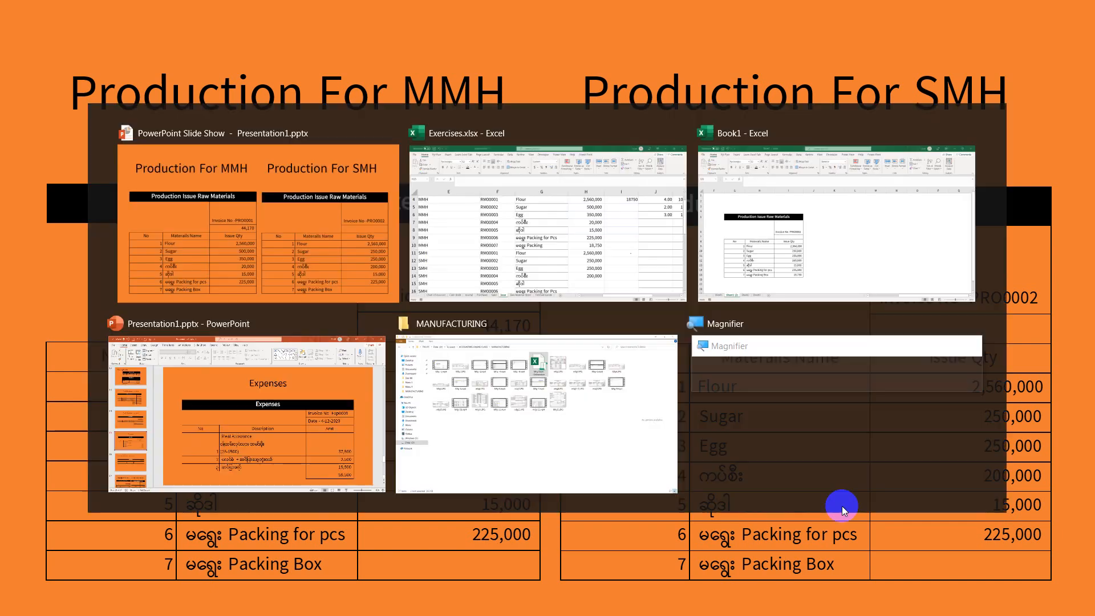
{"action": "type", "text": "1"}
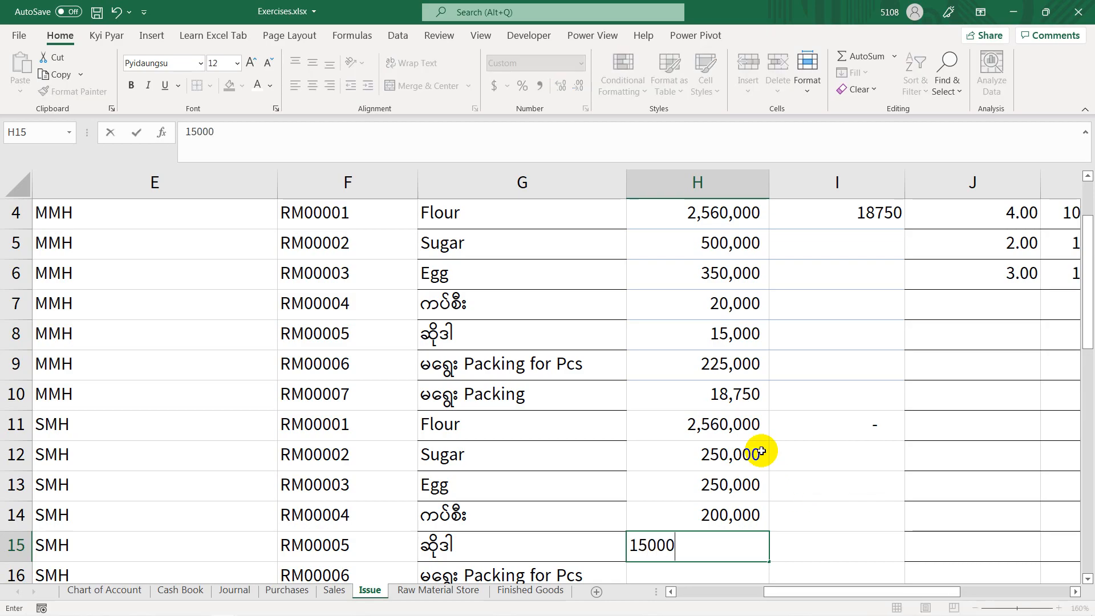
{"action": "type", "text": "5,000"}
{"action": "key", "text": "Return"}
{"action": "key", "text": "alt+Tab"}
{"action": "key", "text": "alt+Tab"}
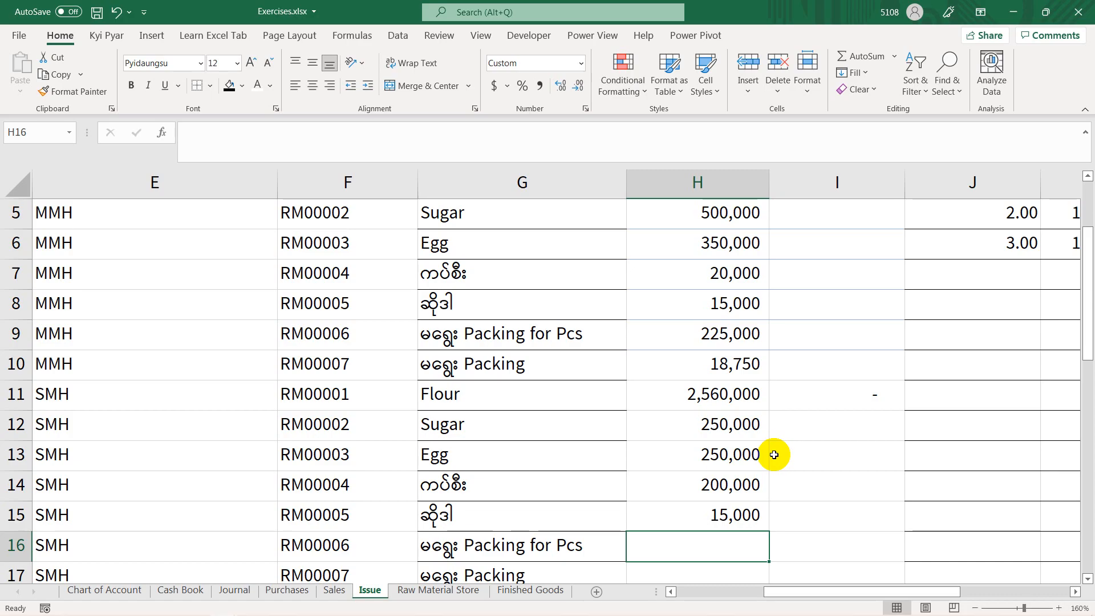
{"action": "type", "text": "225000"}
{"action": "key", "text": "Return"}
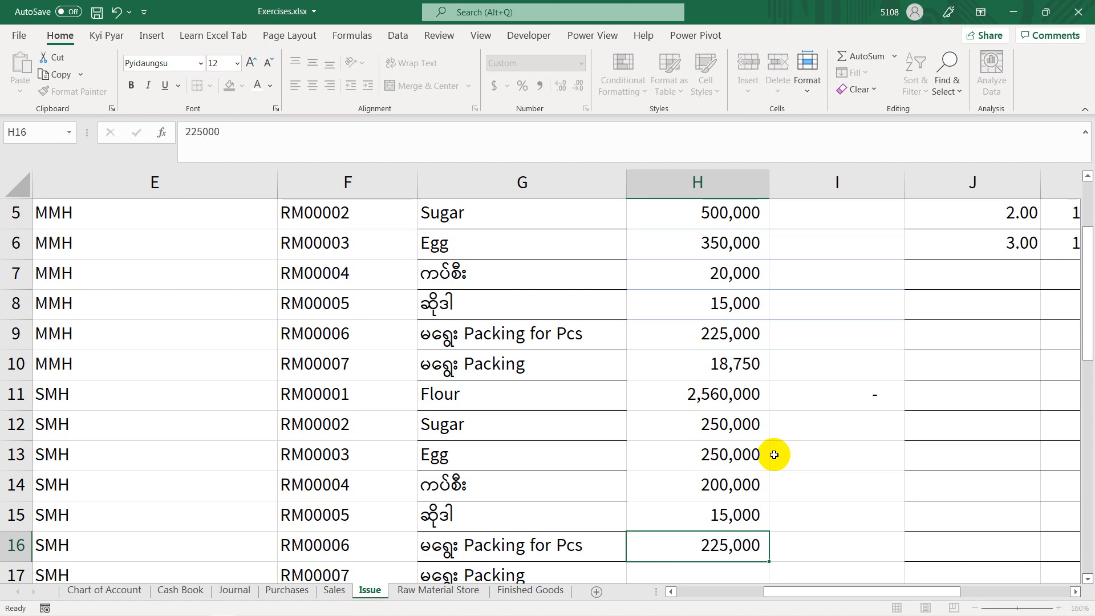
Step: Calculate the SMH Packing quantity in H17 with the formula =H16/12
{"action": "type", "text": "="}
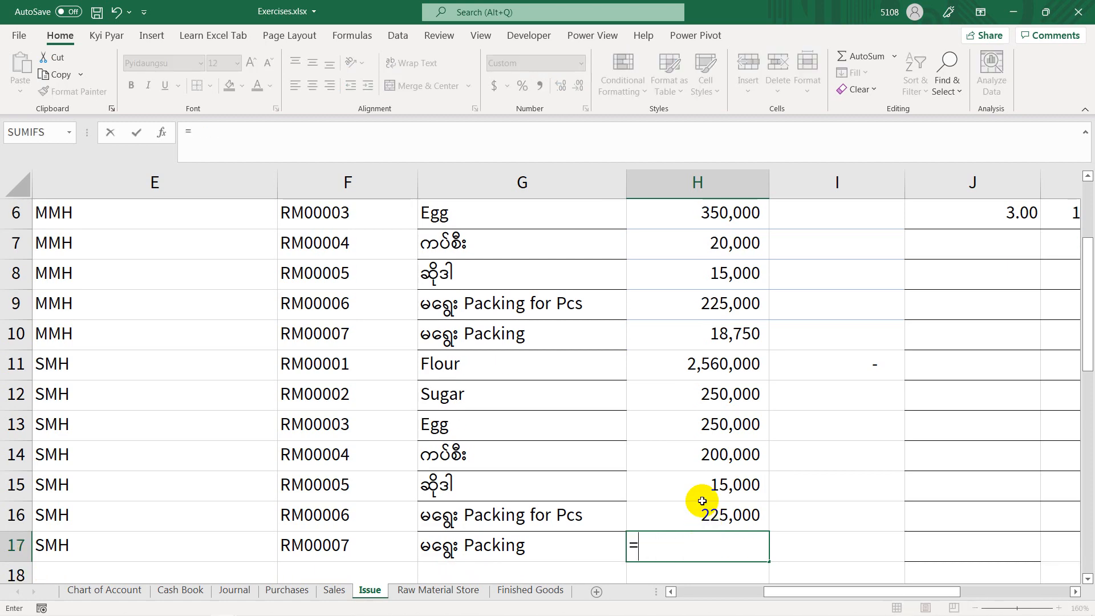
{"action": "left_click", "coordinate": [707, 515]}
{"action": "type", "text": "/1"}
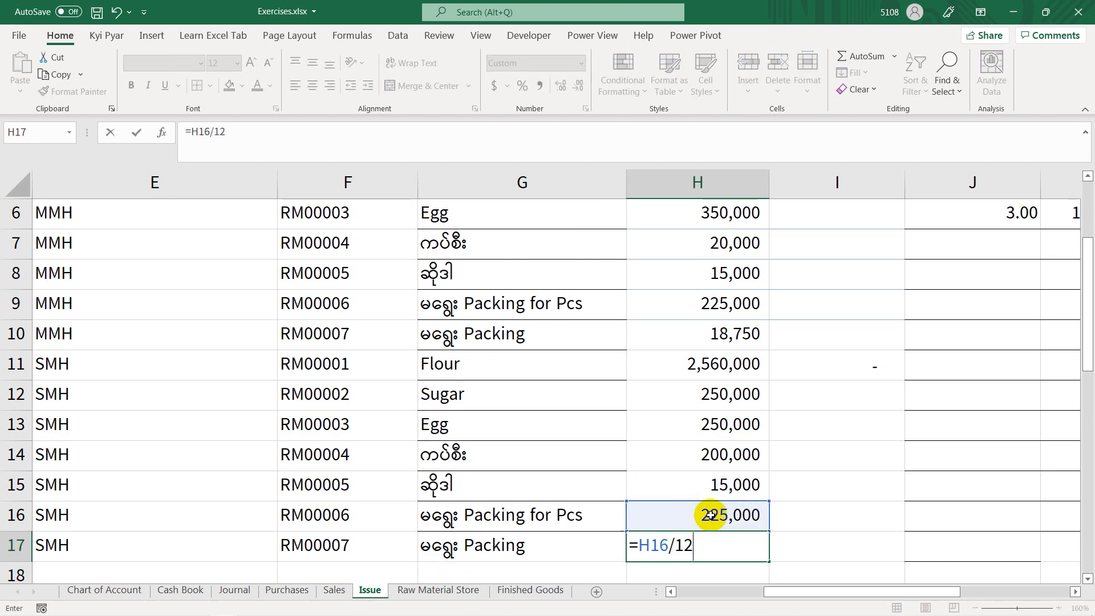
{"action": "type", "text": "2"}
{"action": "key", "text": "Return"}
{"action": "left_click", "coordinate": [713, 515]}
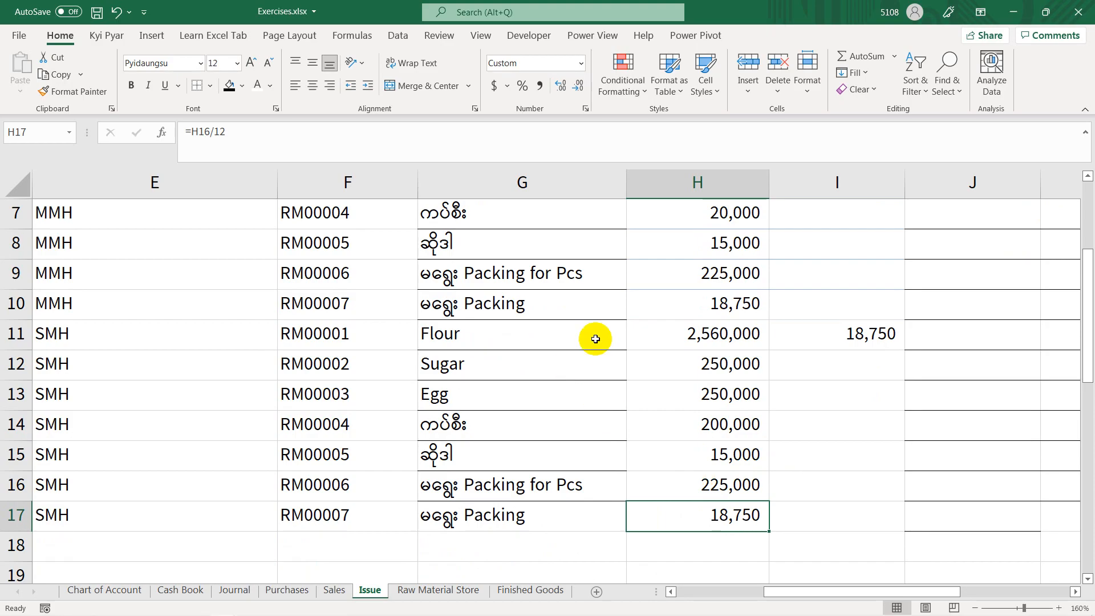
Step: Examine the SMH formula in I11 of the Issue sheet and the Production Qty, Material Usage and Labour Over Head formulas in row 4 of Finished Goods
{"action": "left_click", "coordinate": [845, 336]}
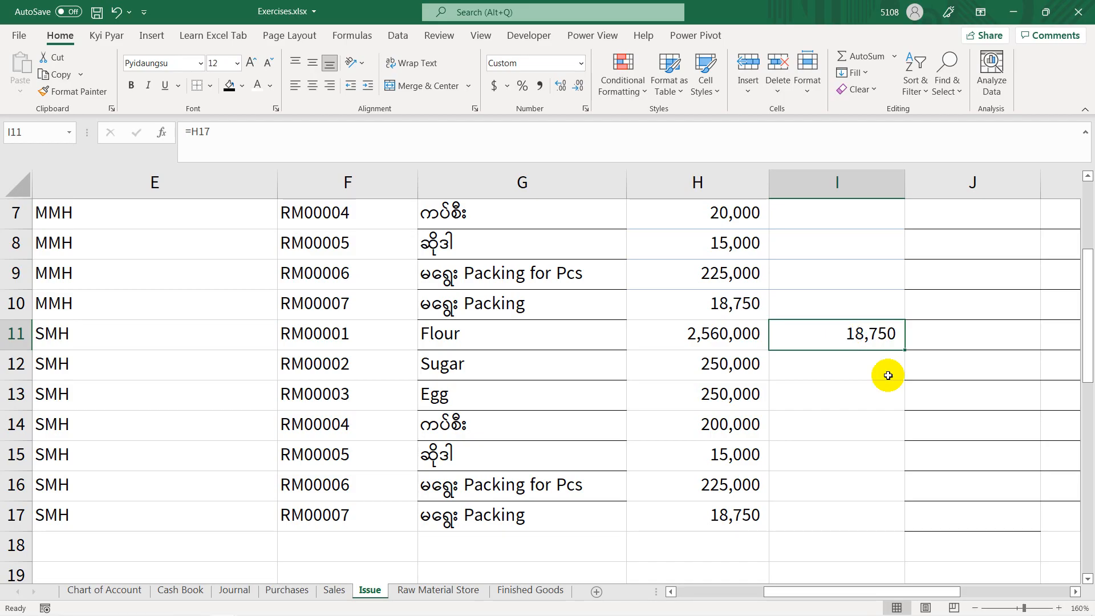
{"action": "left_click", "coordinate": [530, 590]}
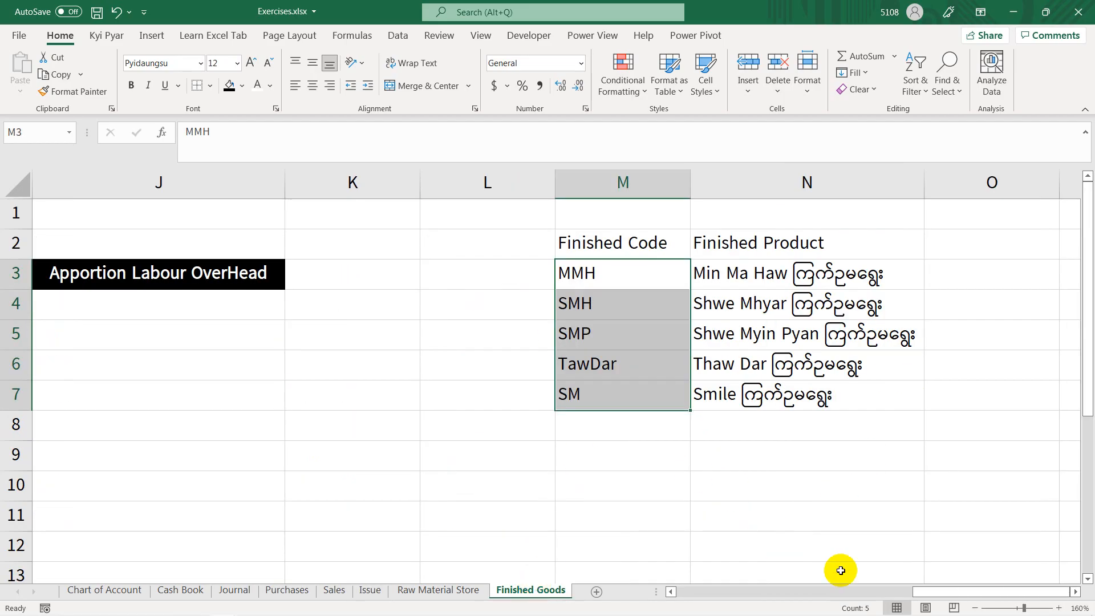
{"action": "left_click_drag", "start_coordinate": [1009, 595], "coordinate": [635, 567]}
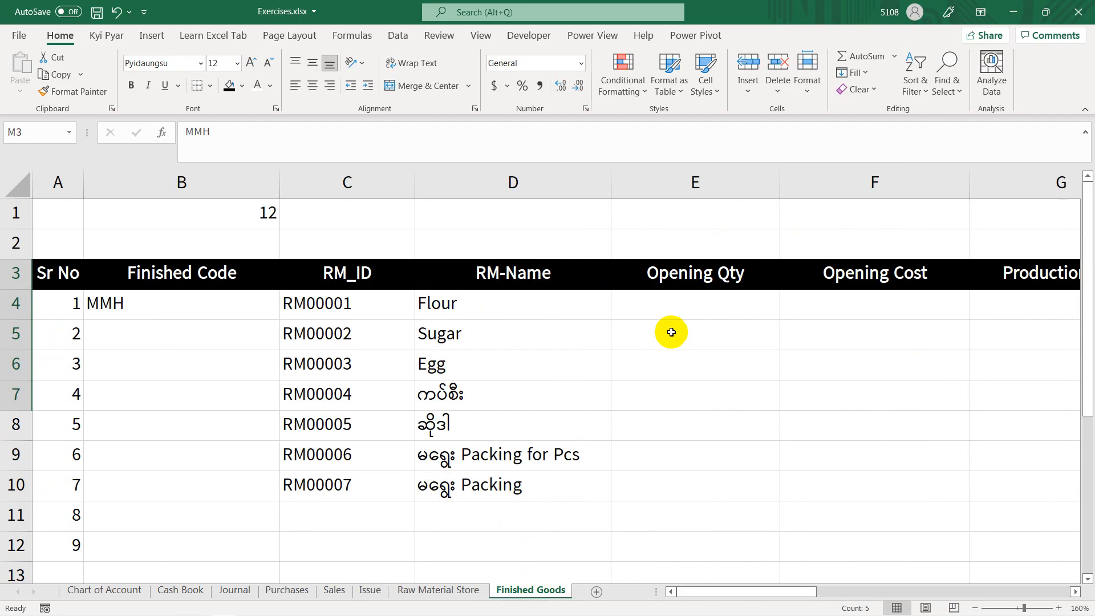
{"action": "left_click", "coordinate": [679, 305]}
{"action": "left_click", "coordinate": [819, 305]}
{"action": "left_click", "coordinate": [998, 304]}
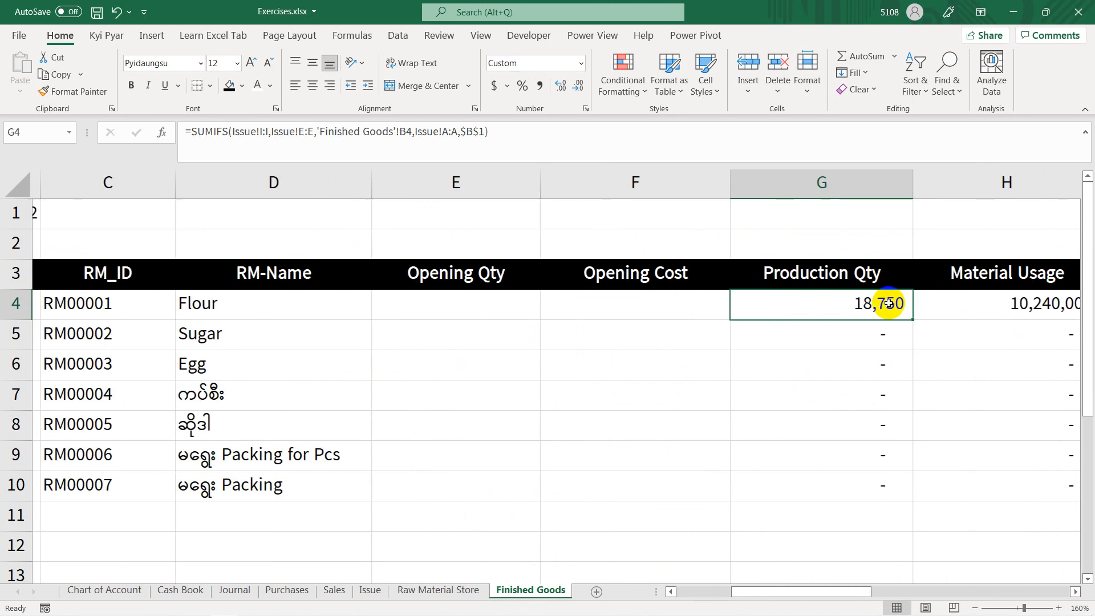
{"action": "key", "text": "Right"}
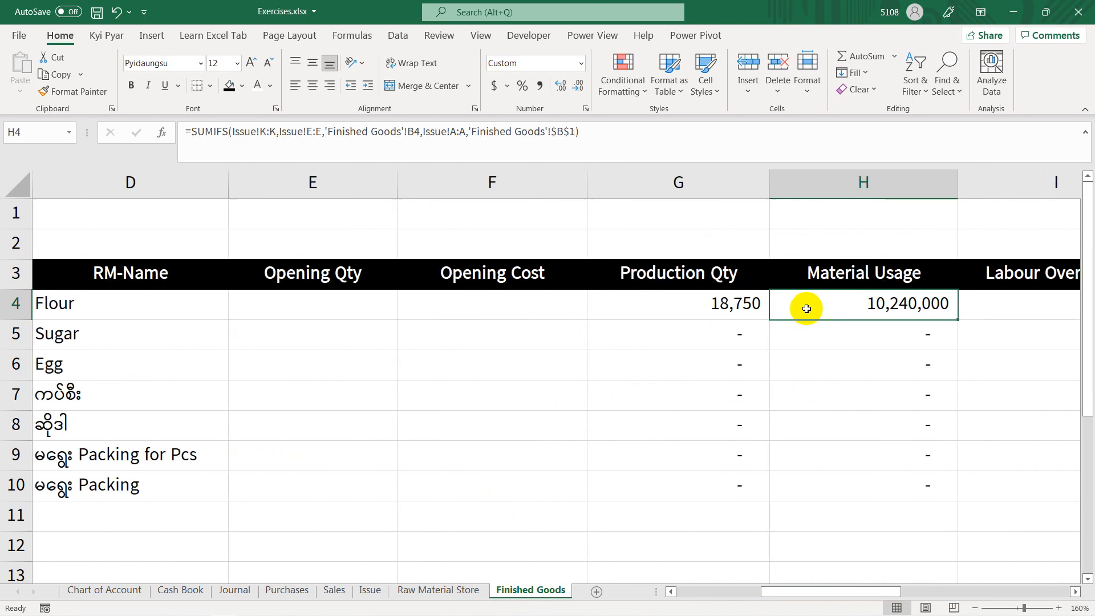
{"action": "key", "text": "Right"}
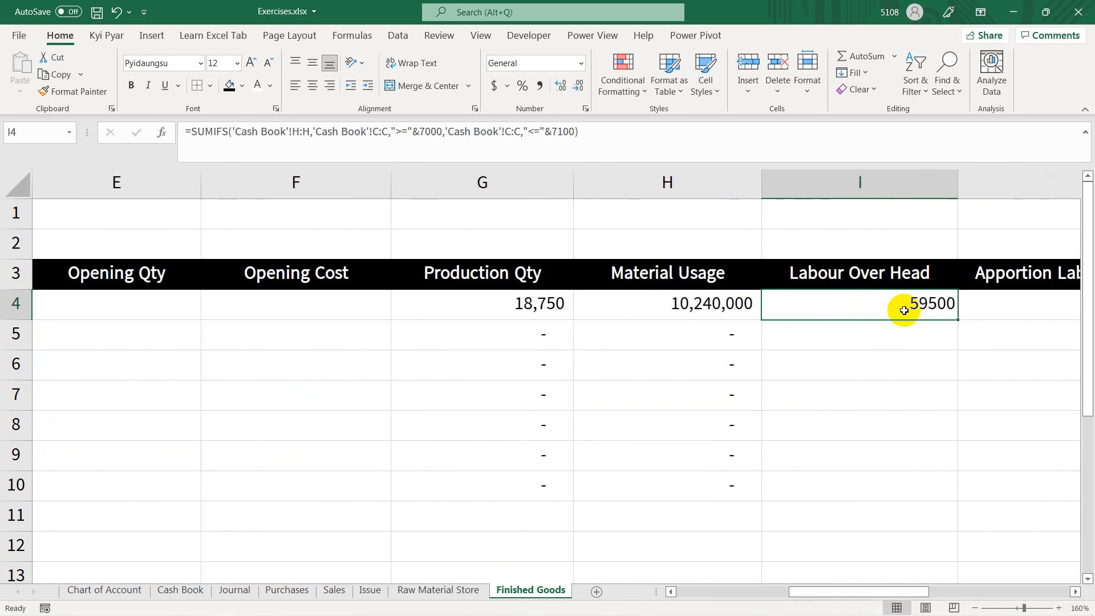